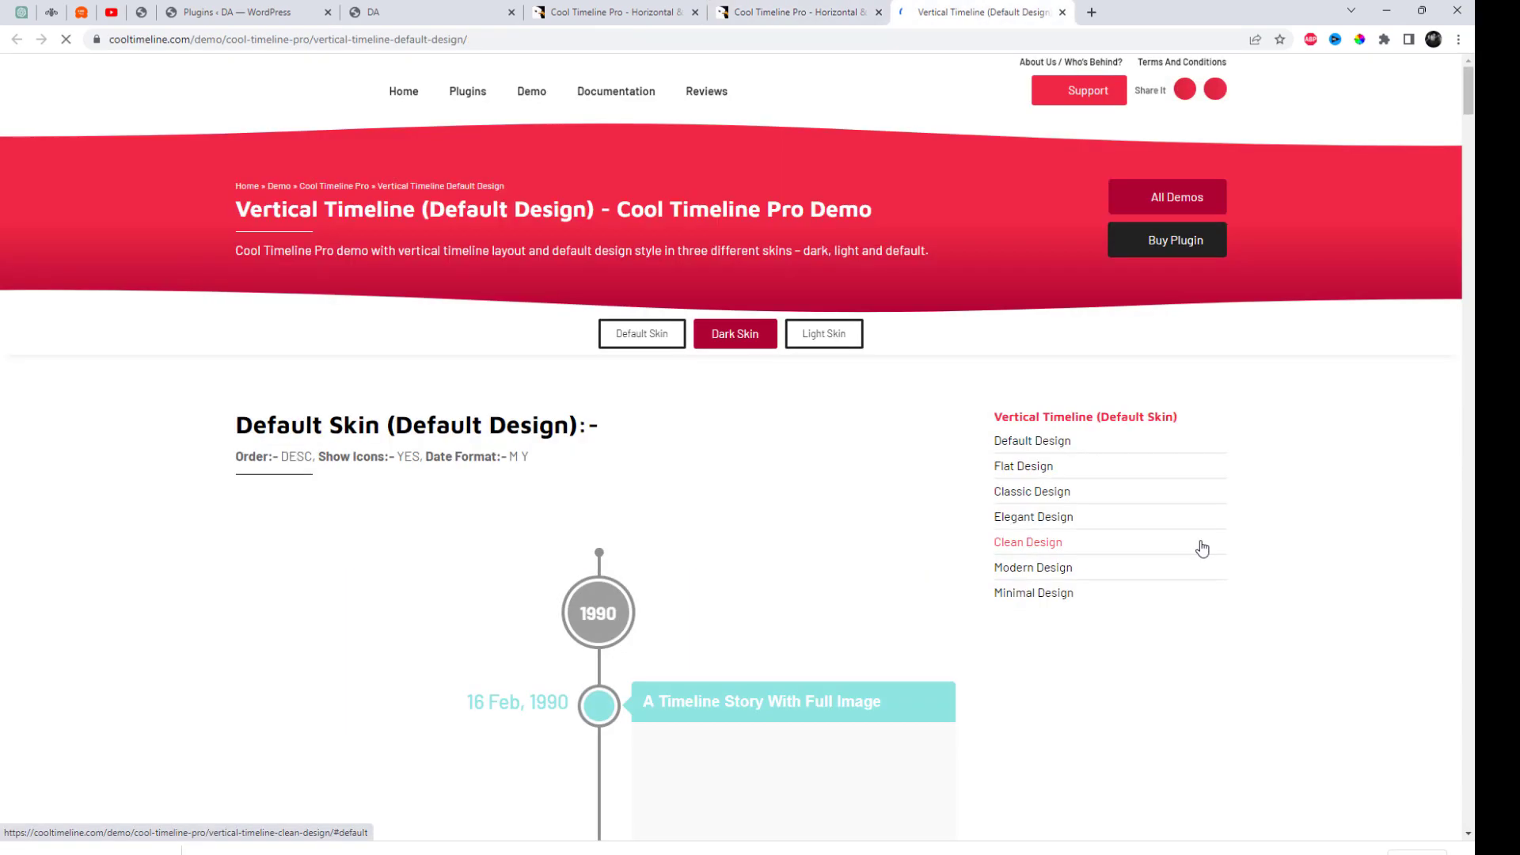
# Scroll through the default-design vertical timeline demo, then move on to the Modern Design demo.
pyautogui.scroll(-8, 1201, 546)
pyautogui.scroll(-10, 1202, 546)
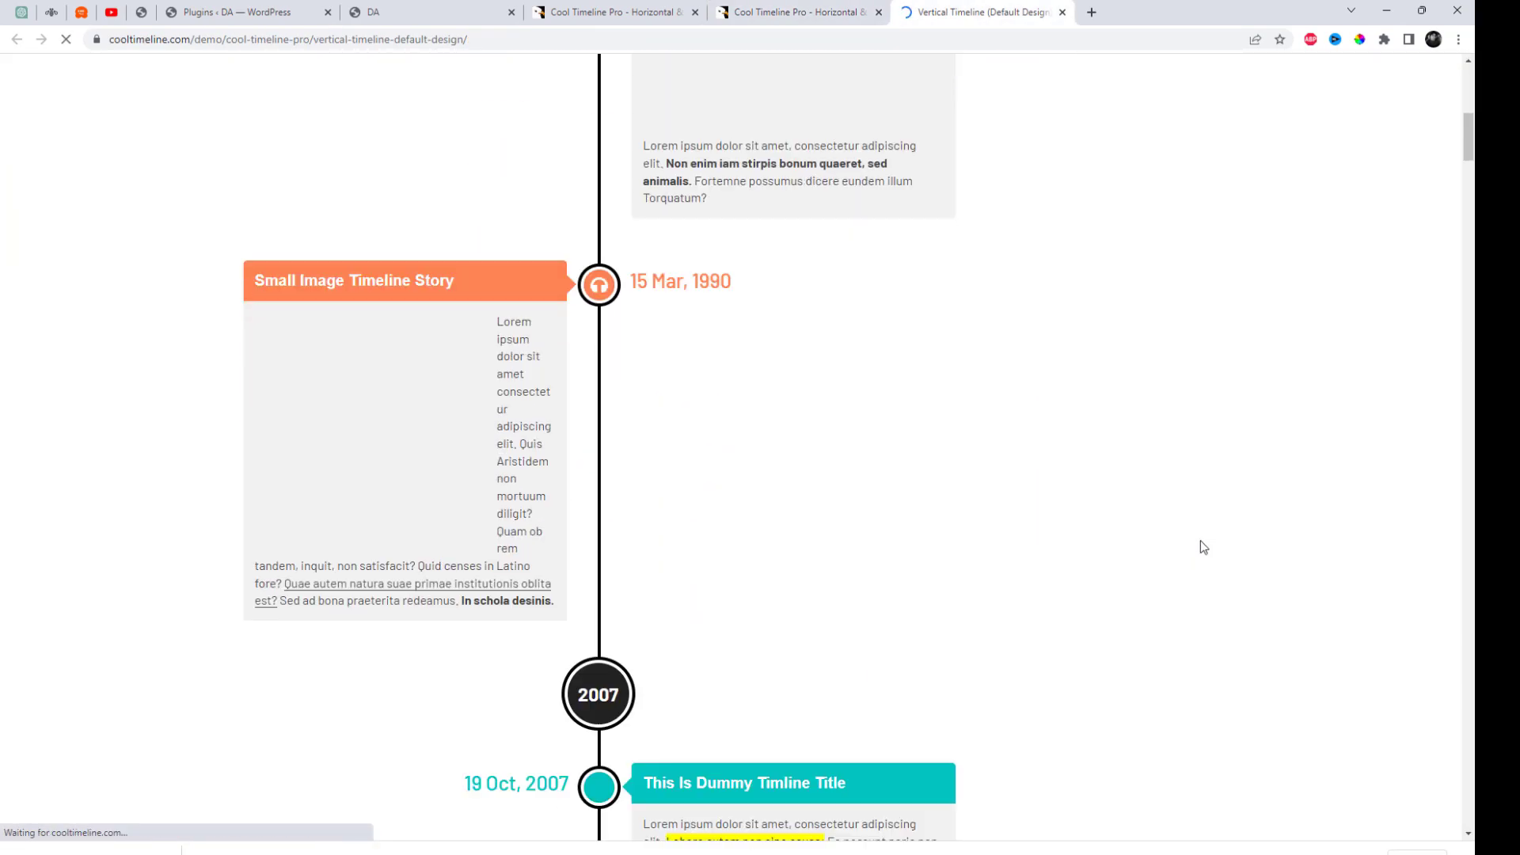
pyautogui.scroll(-10, 1203, 546)
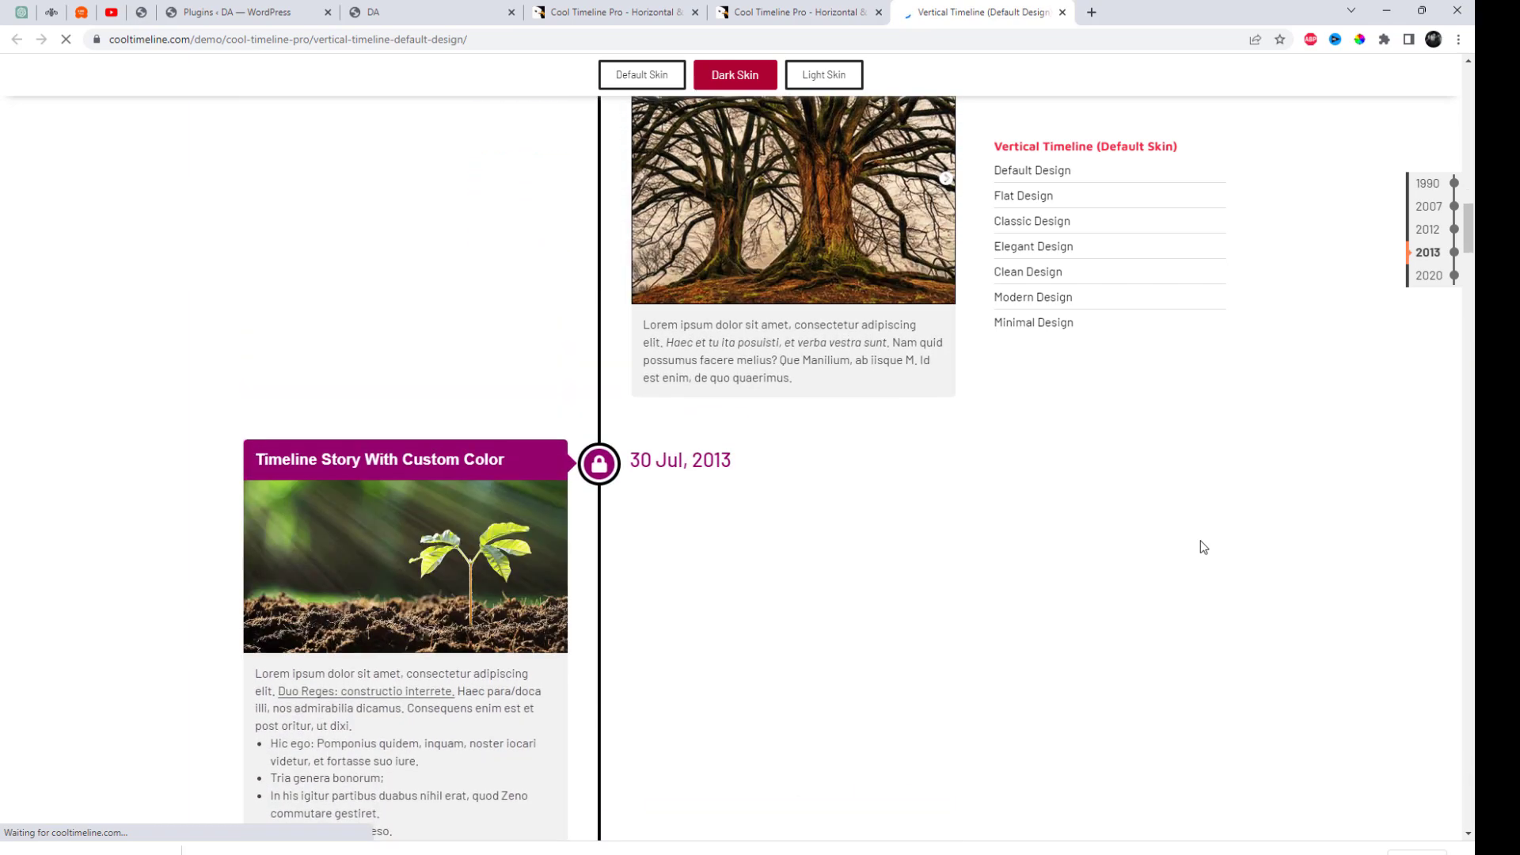
pyautogui.scroll(-8, 1203, 546)
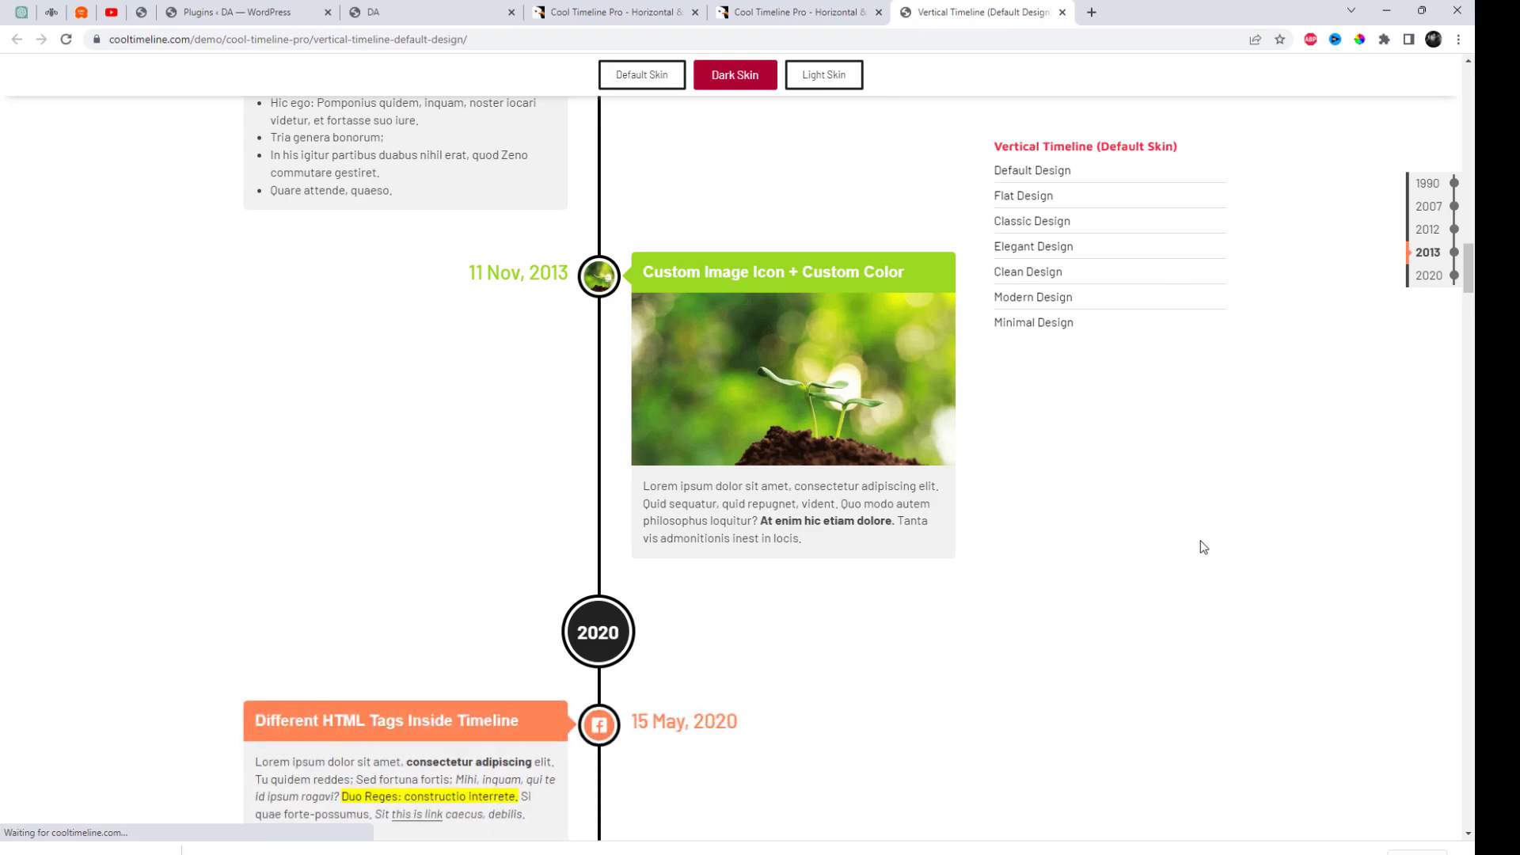
pyautogui.scroll(-6, 1203, 546)
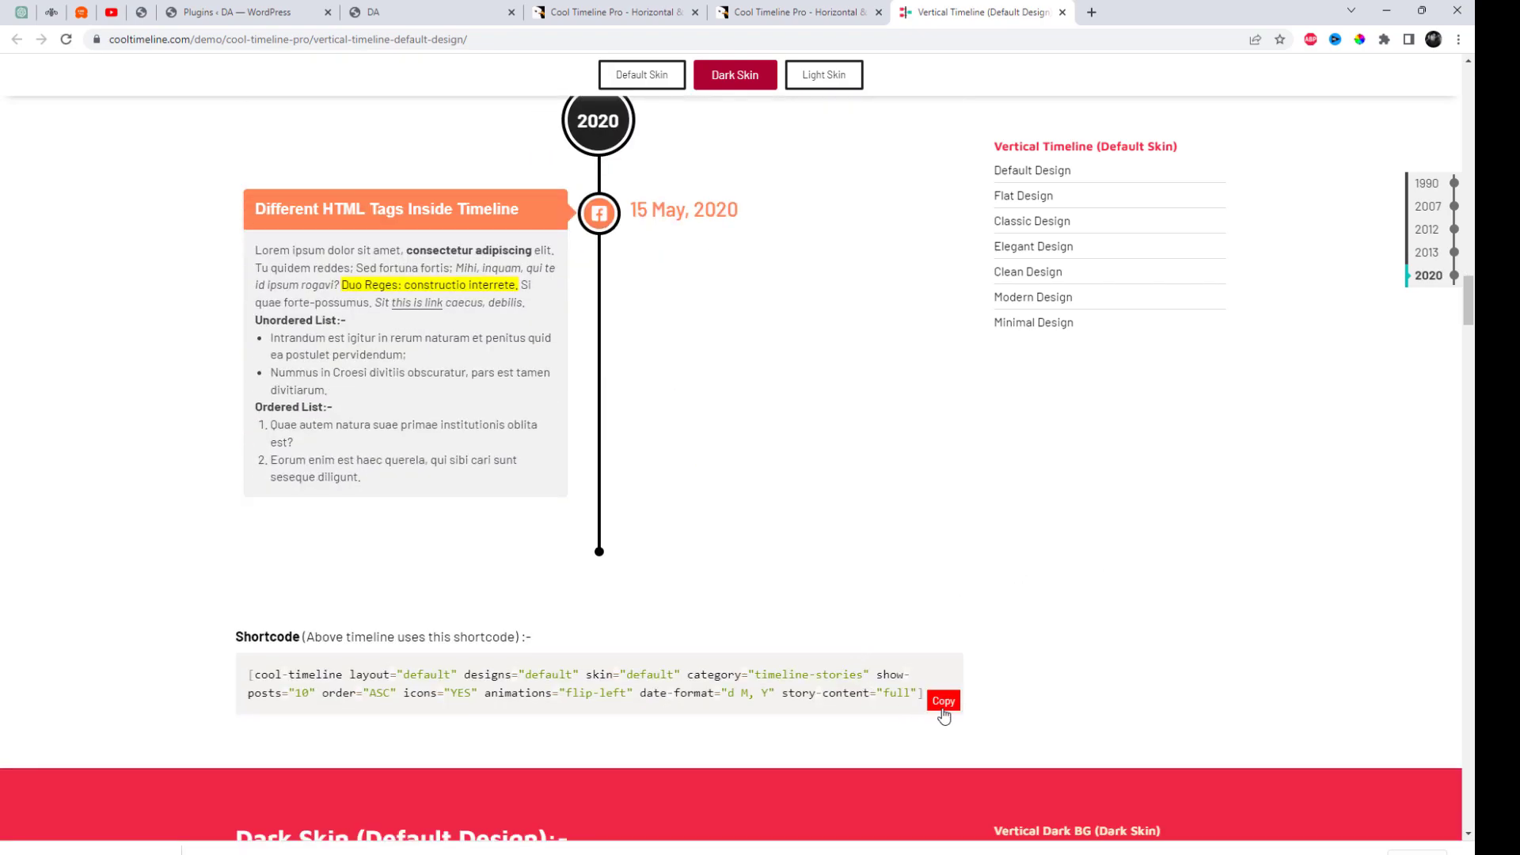
pyautogui.scroll(5, 1029, 583)
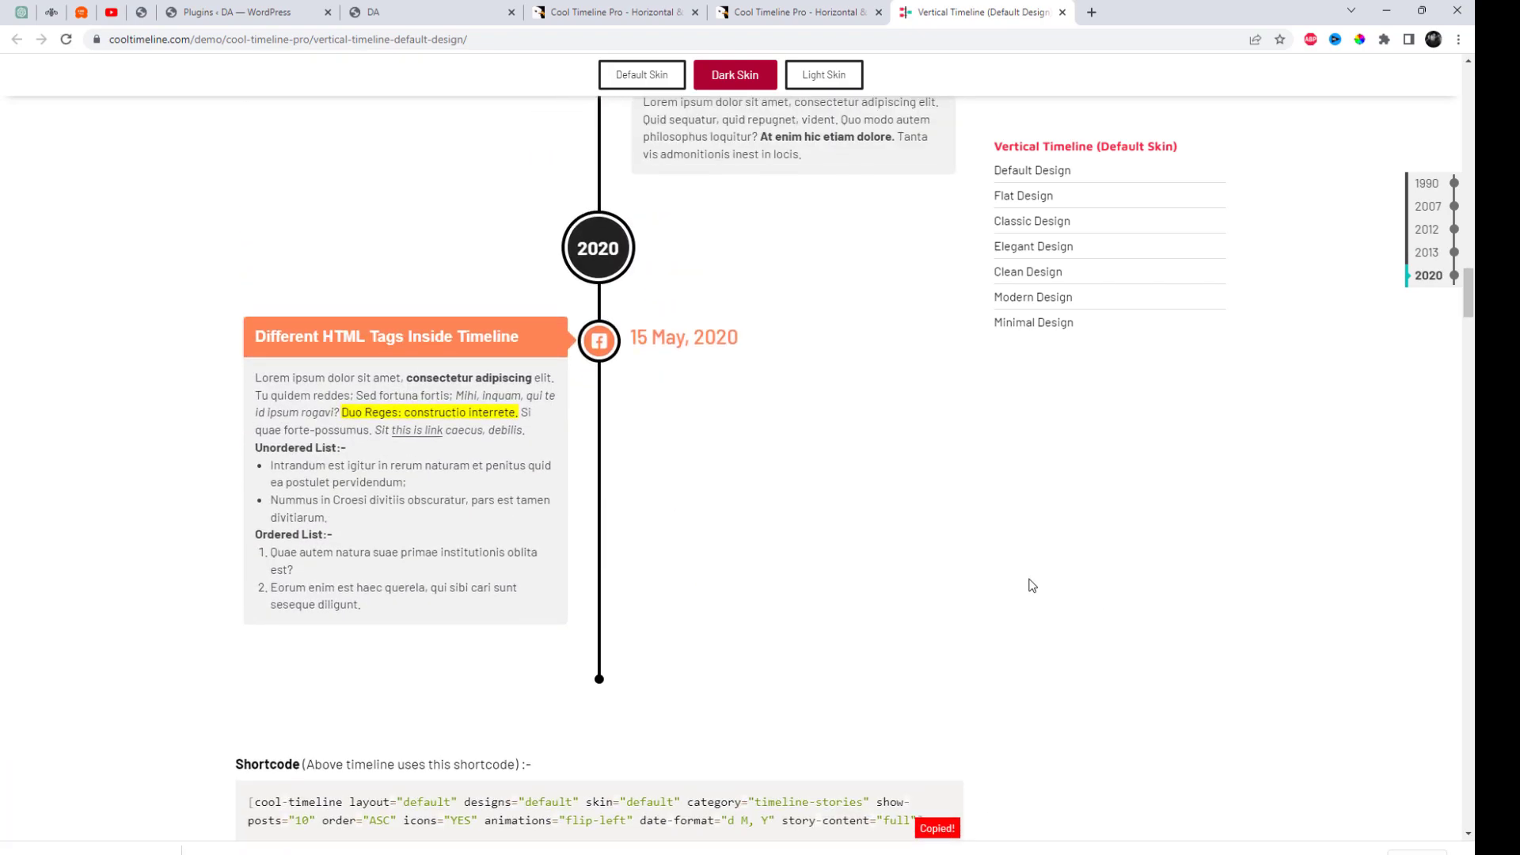
pyautogui.click(1020, 300)
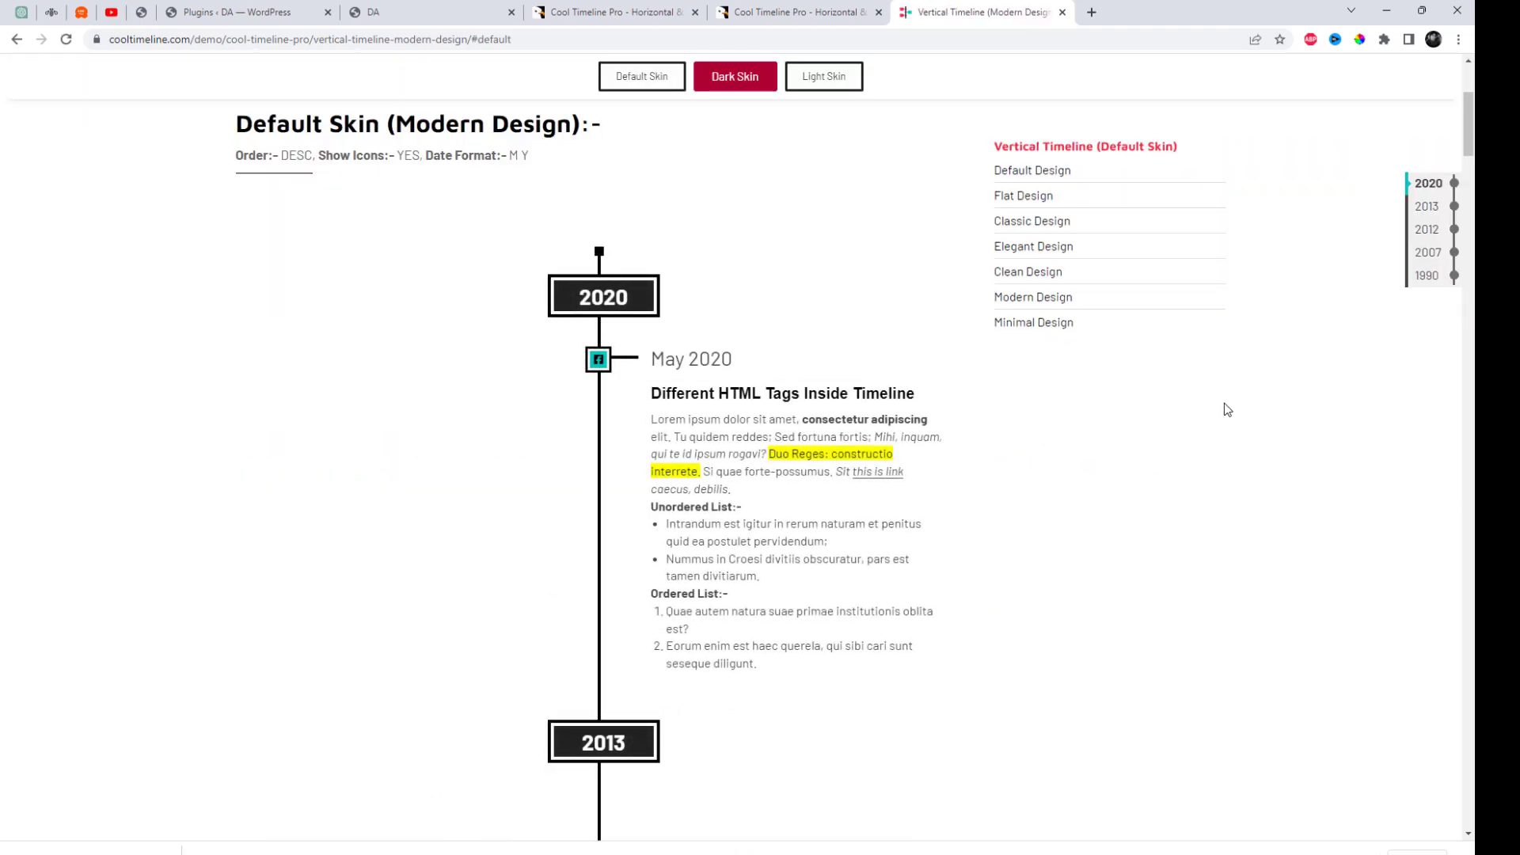
# Scroll through the Modern Design timeline demo.
pyautogui.scroll(-9, 1224, 409)
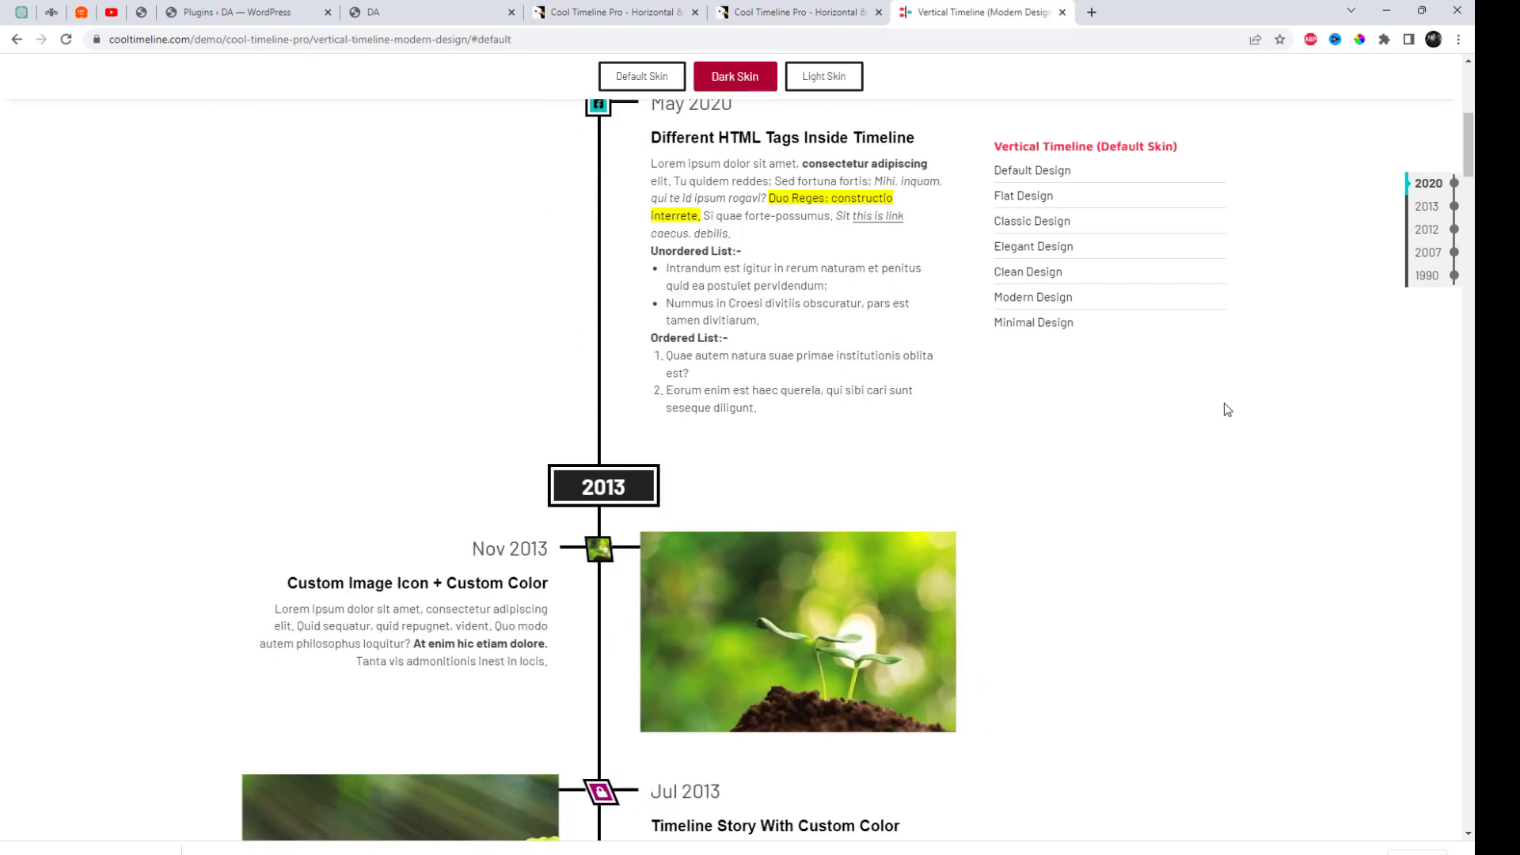
pyautogui.scroll(-12, 1226, 409)
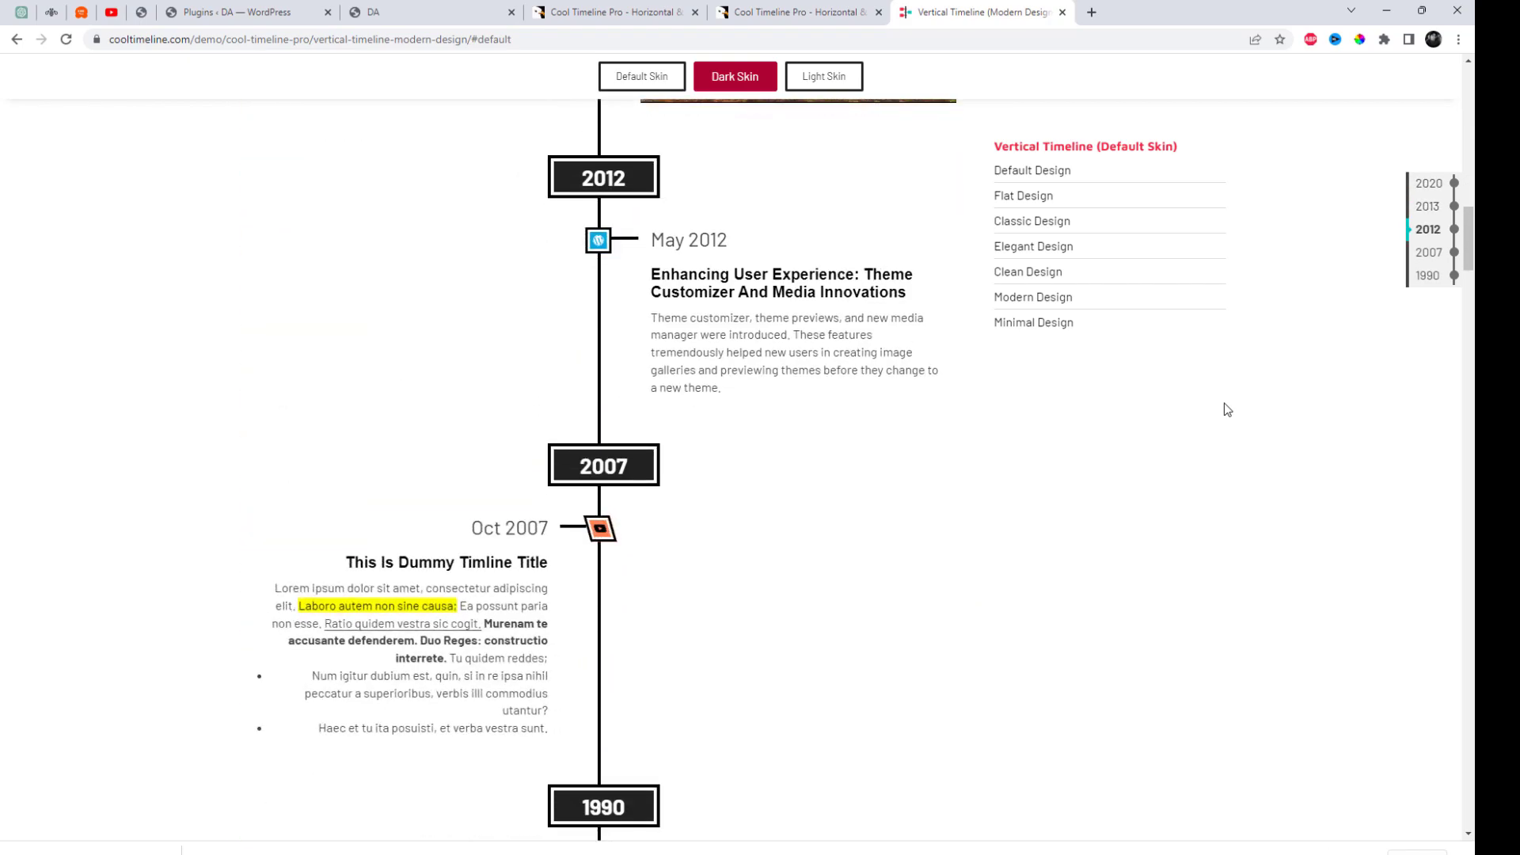
pyautogui.scroll(-3, 1225, 409)
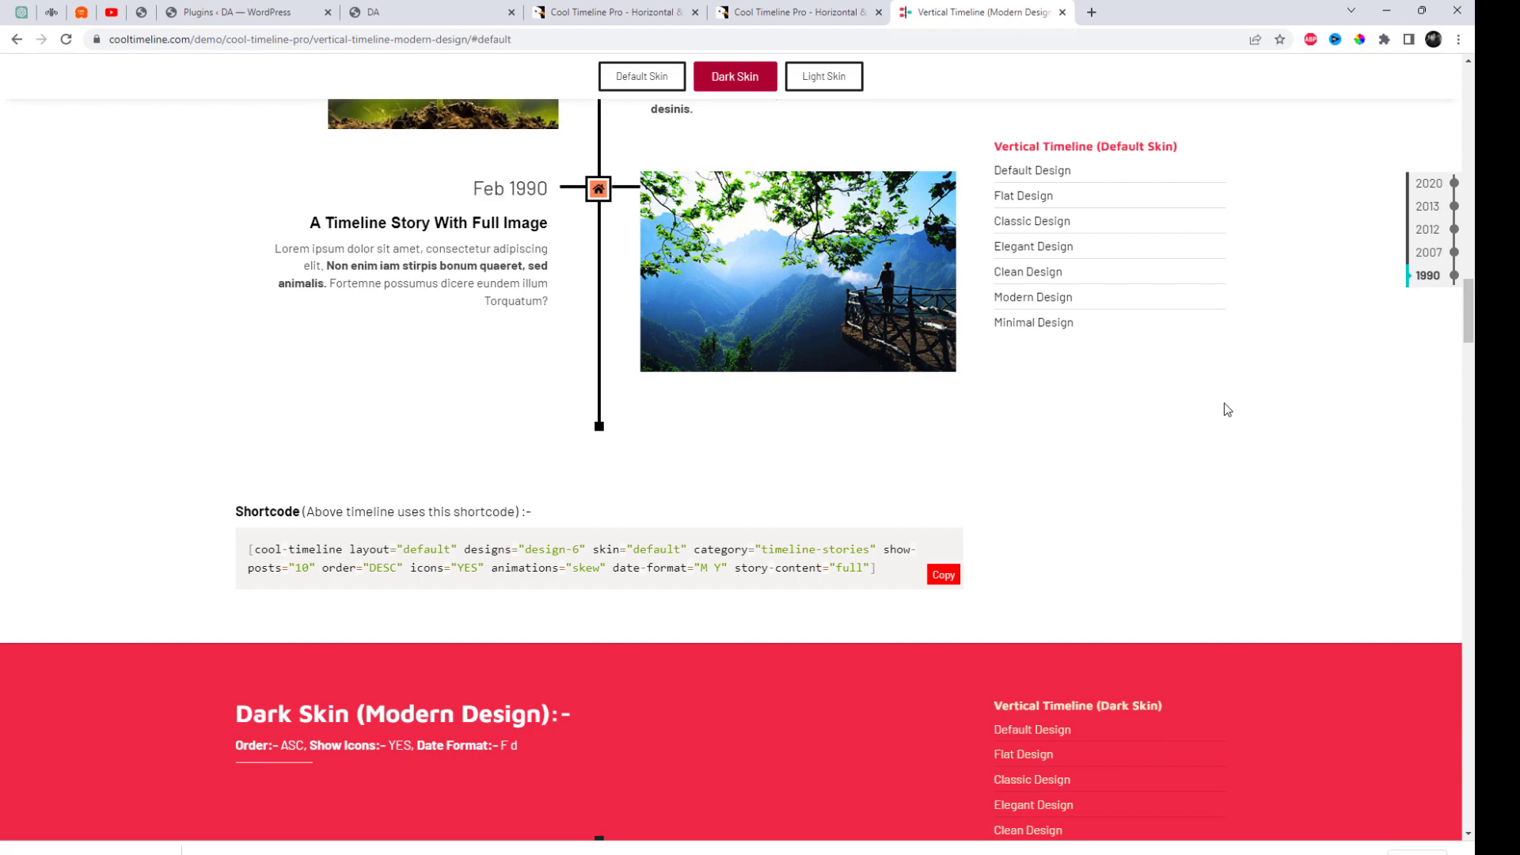
pyautogui.scroll(3, 1224, 408)
# Browse the Elegant Design timeline demo, then return to the demos overview page.
pyautogui.click(1026, 247)
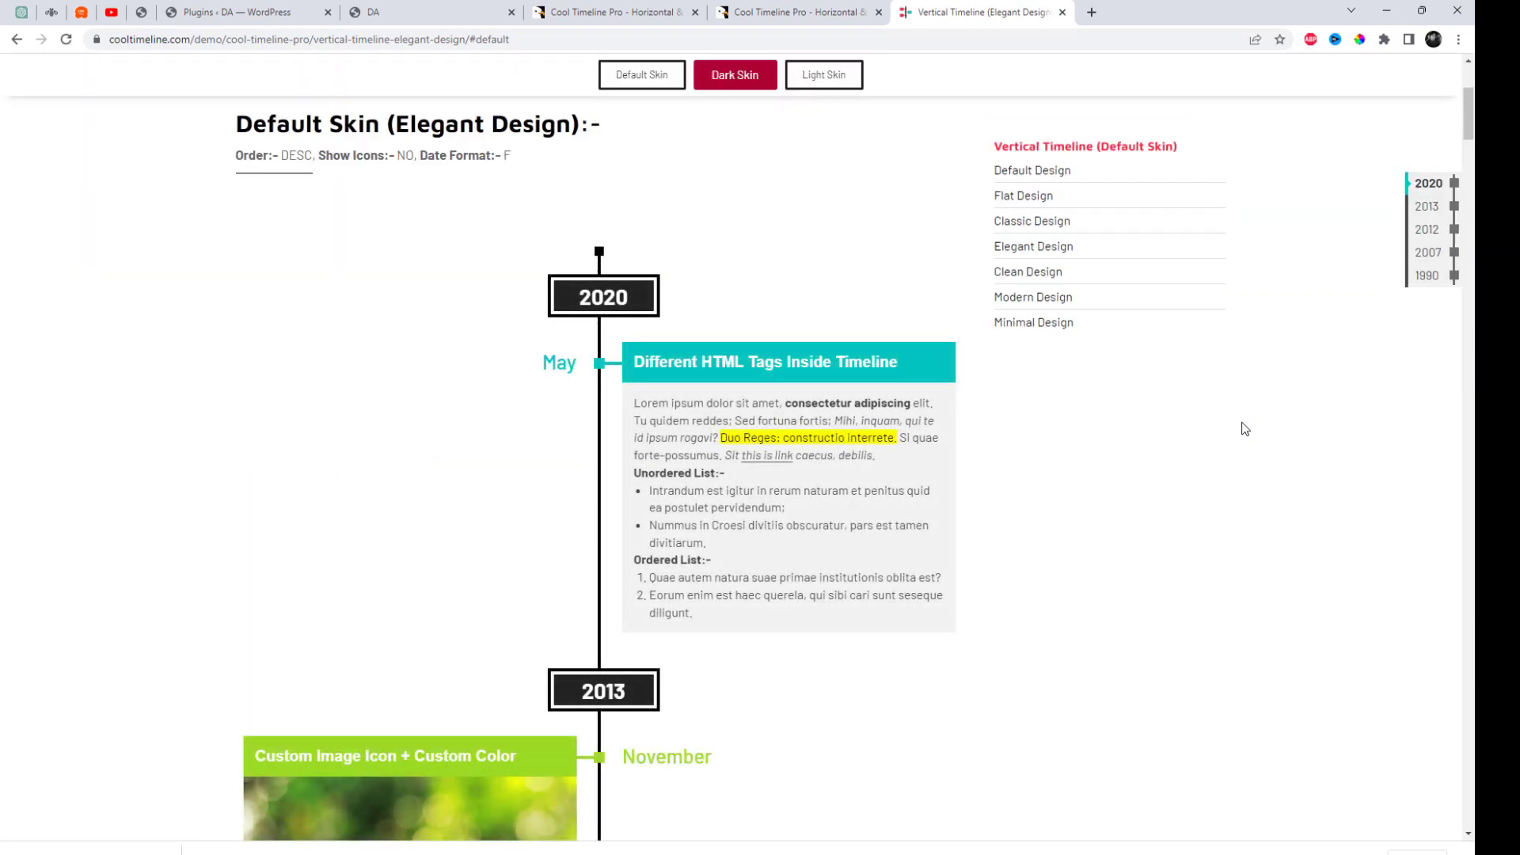
pyautogui.scroll(-15, 1245, 428)
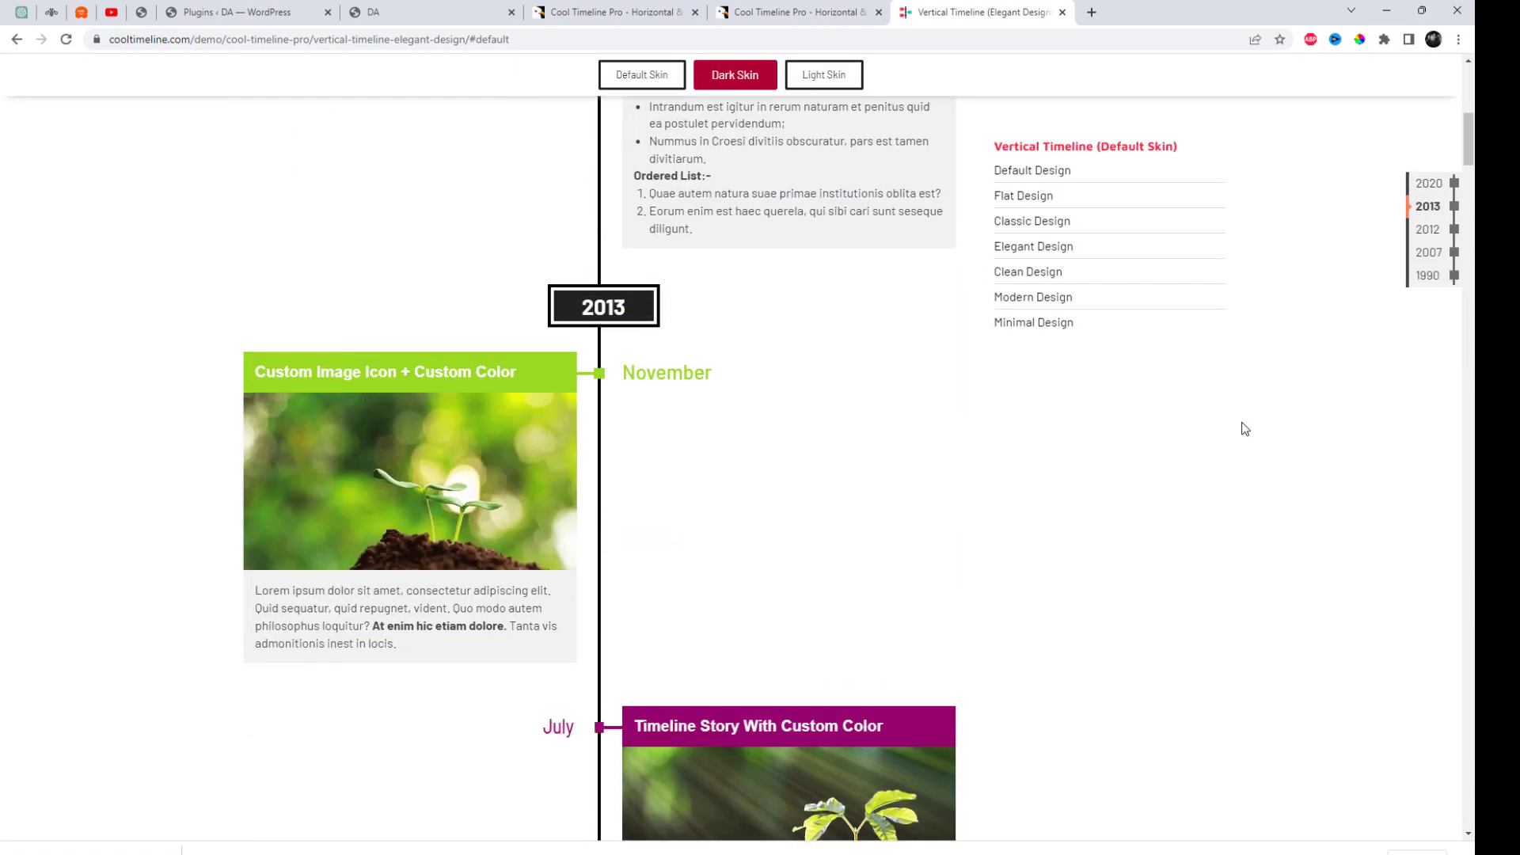
pyautogui.scroll(-12, 1244, 428)
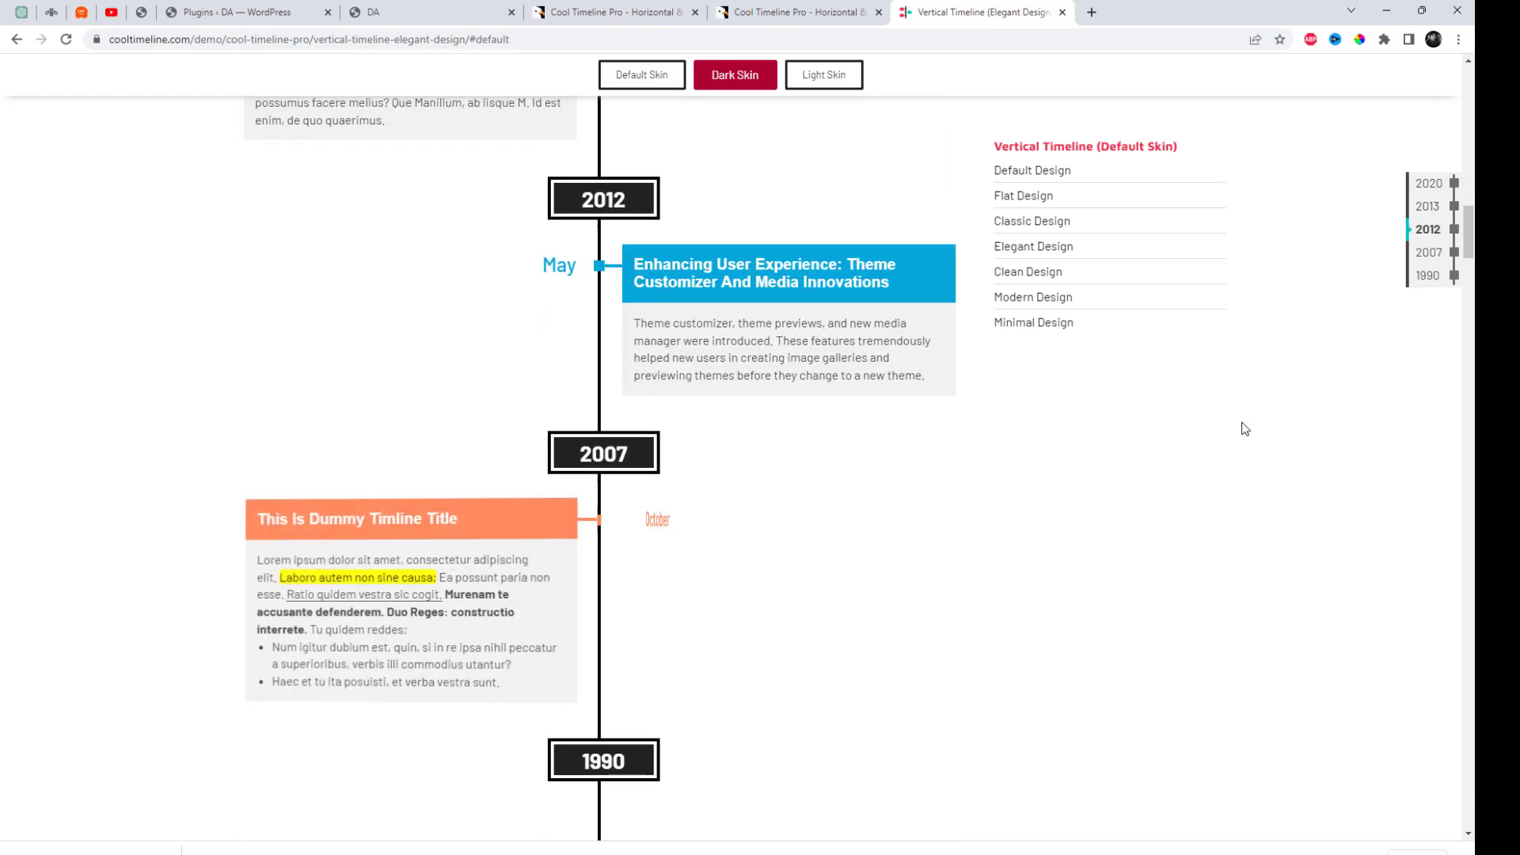
pyautogui.scroll(-10, 1244, 428)
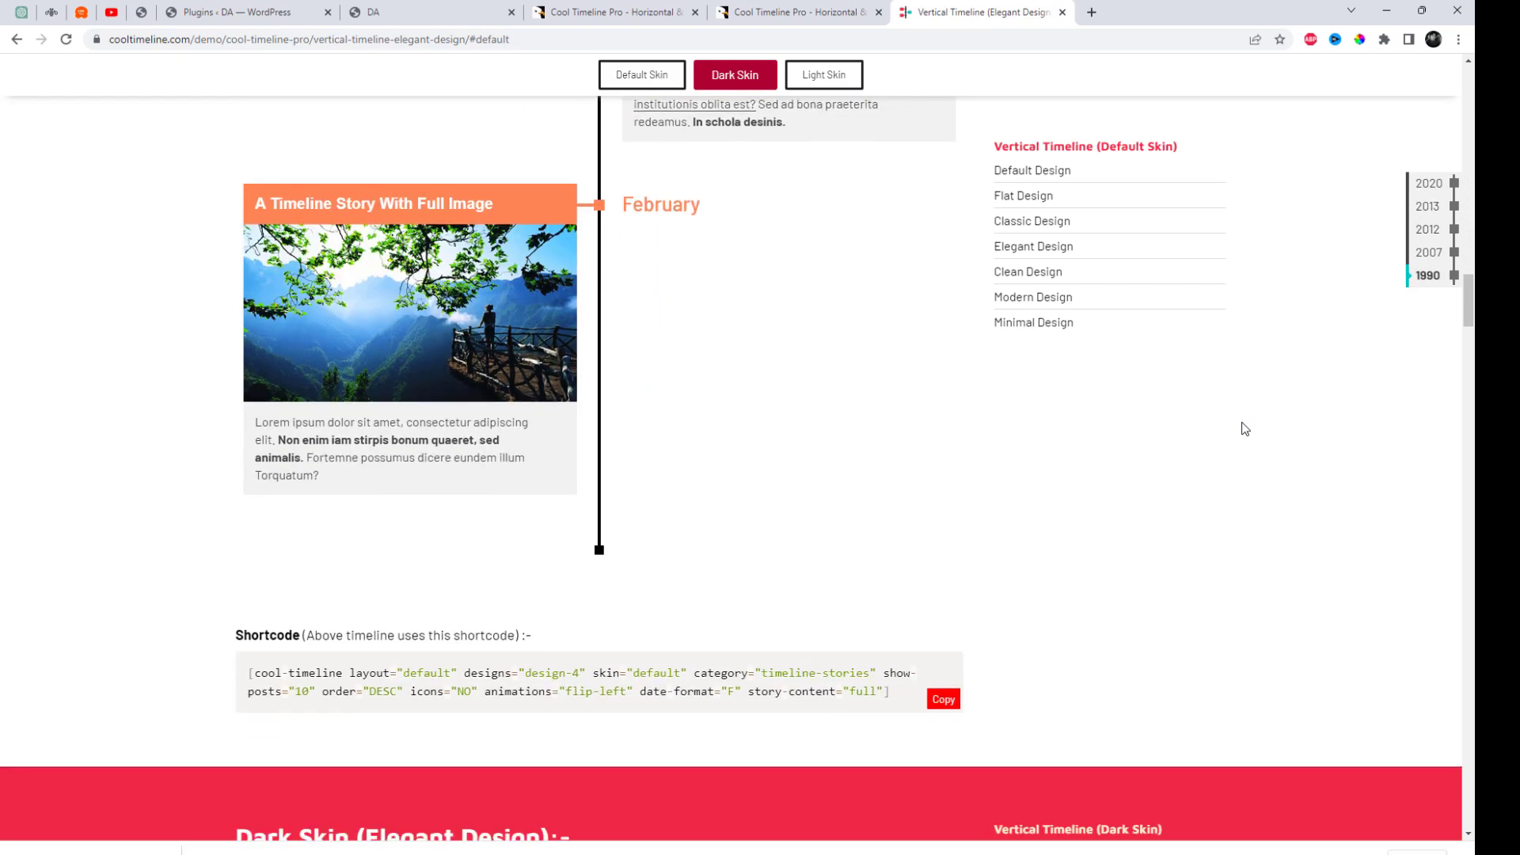
pyautogui.scroll(20, 911, 479)
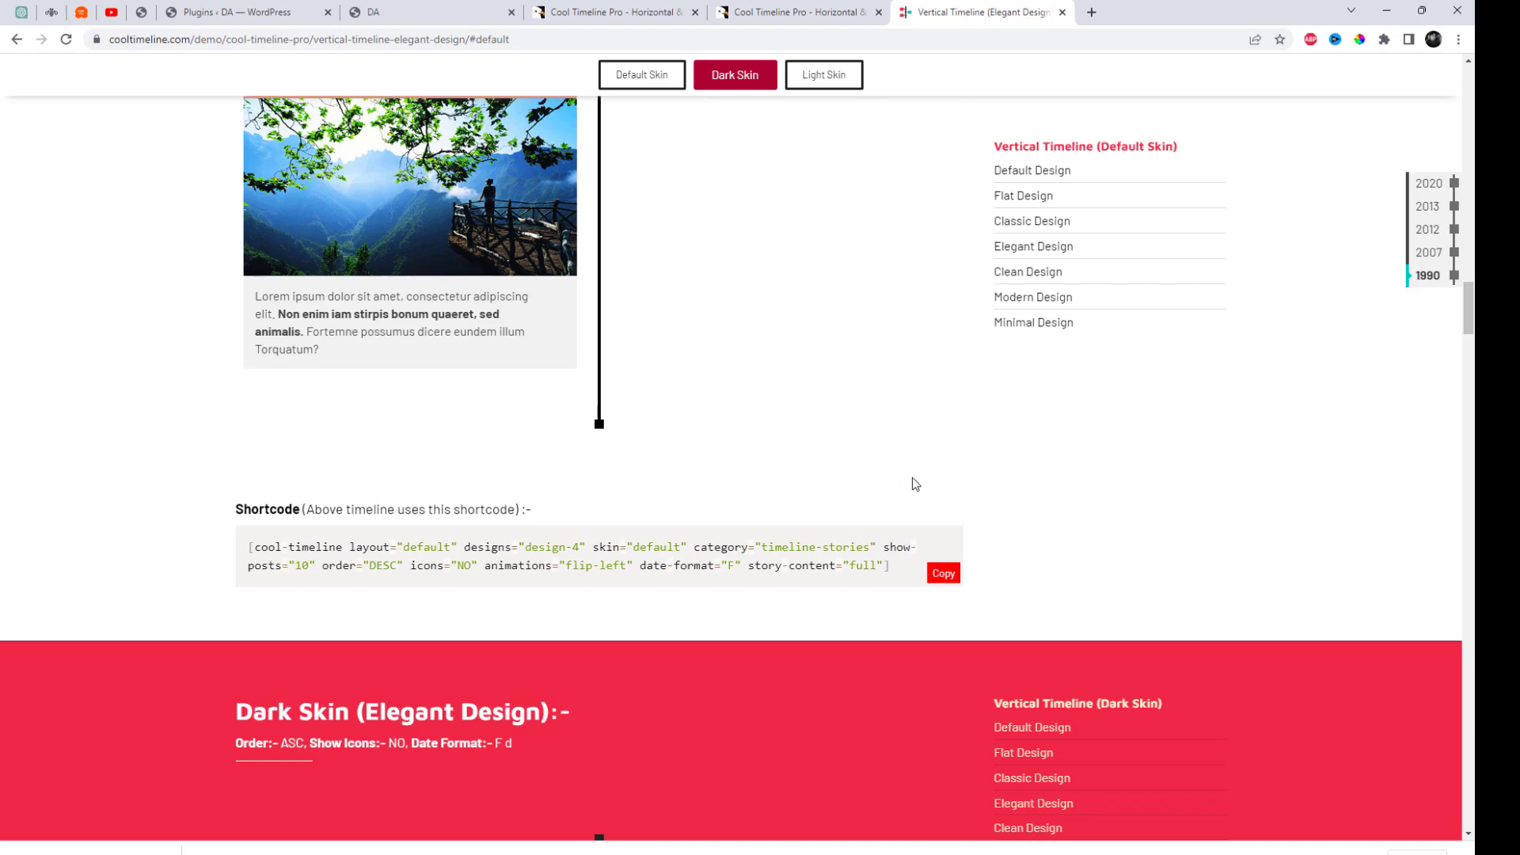
pyautogui.scroll(1, 912, 472)
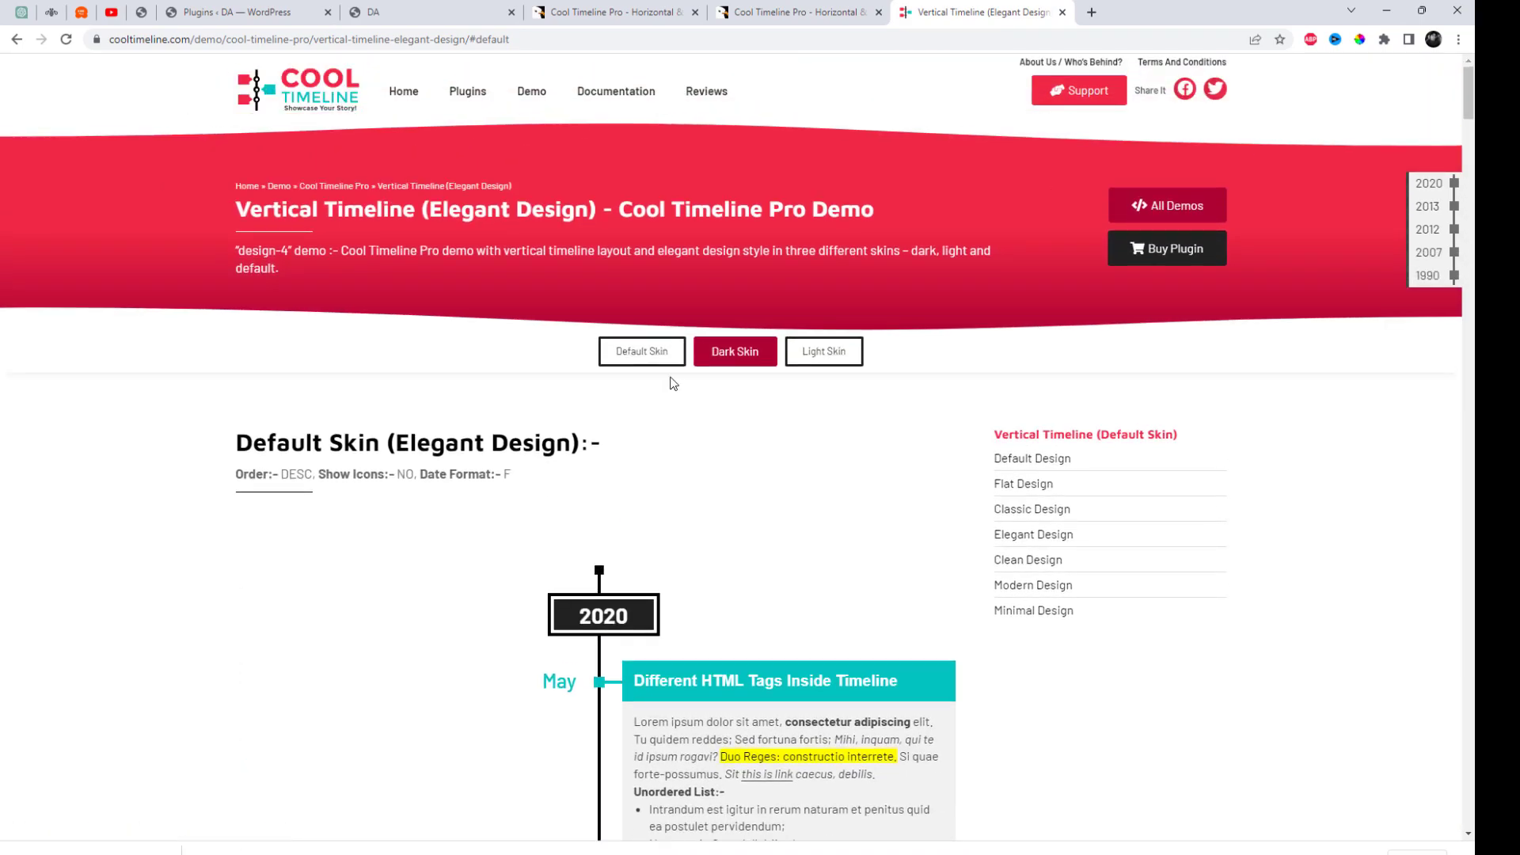
pyautogui.click(534, 95)
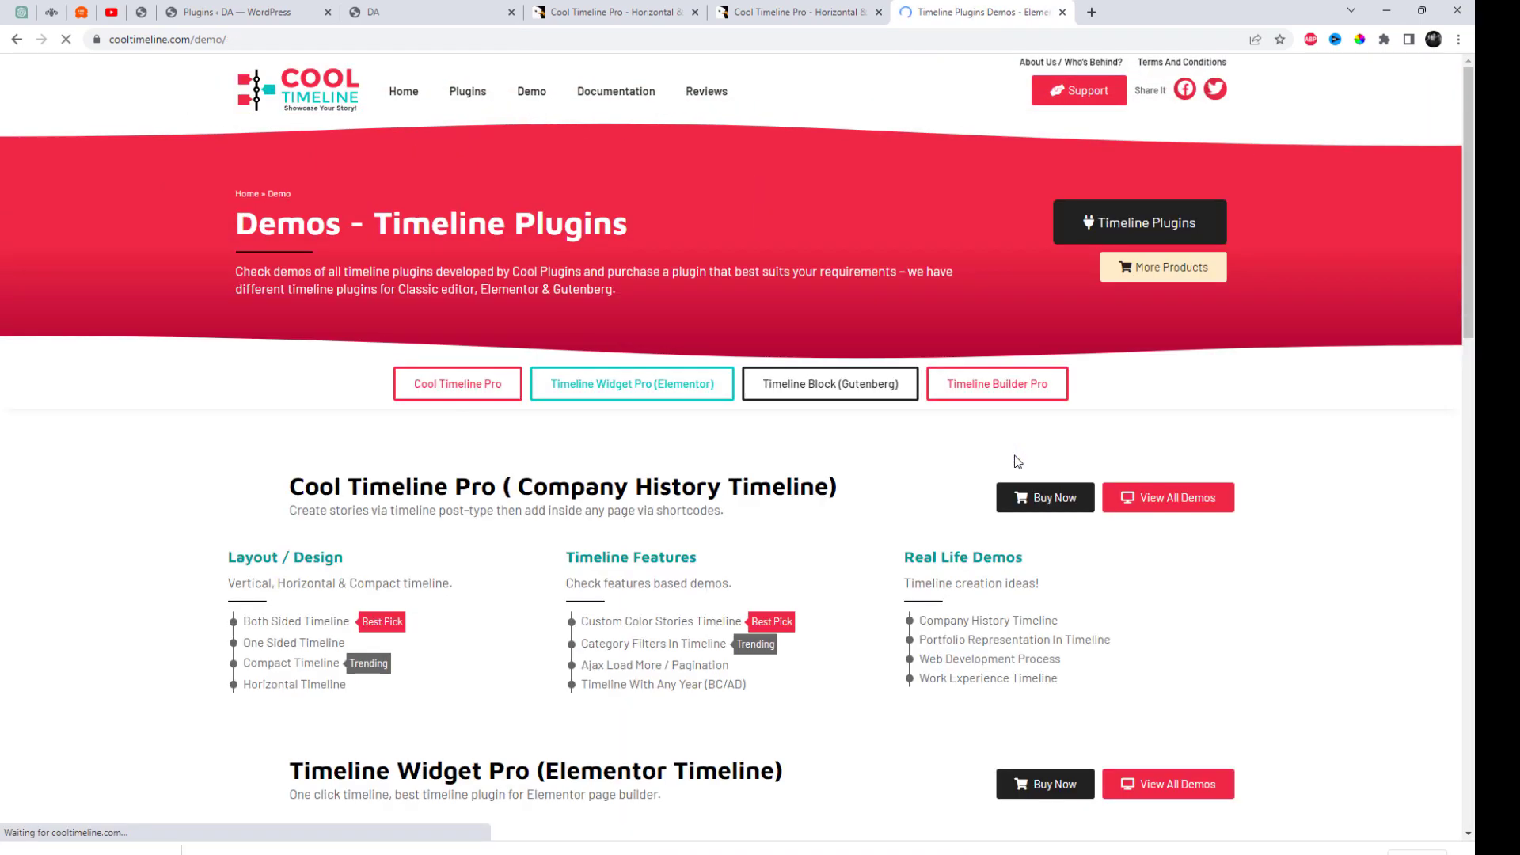
# Open the Both Sided Timeline demo and scroll down to its Dark Skin section.
pyautogui.scroll(-2, 692, 619)
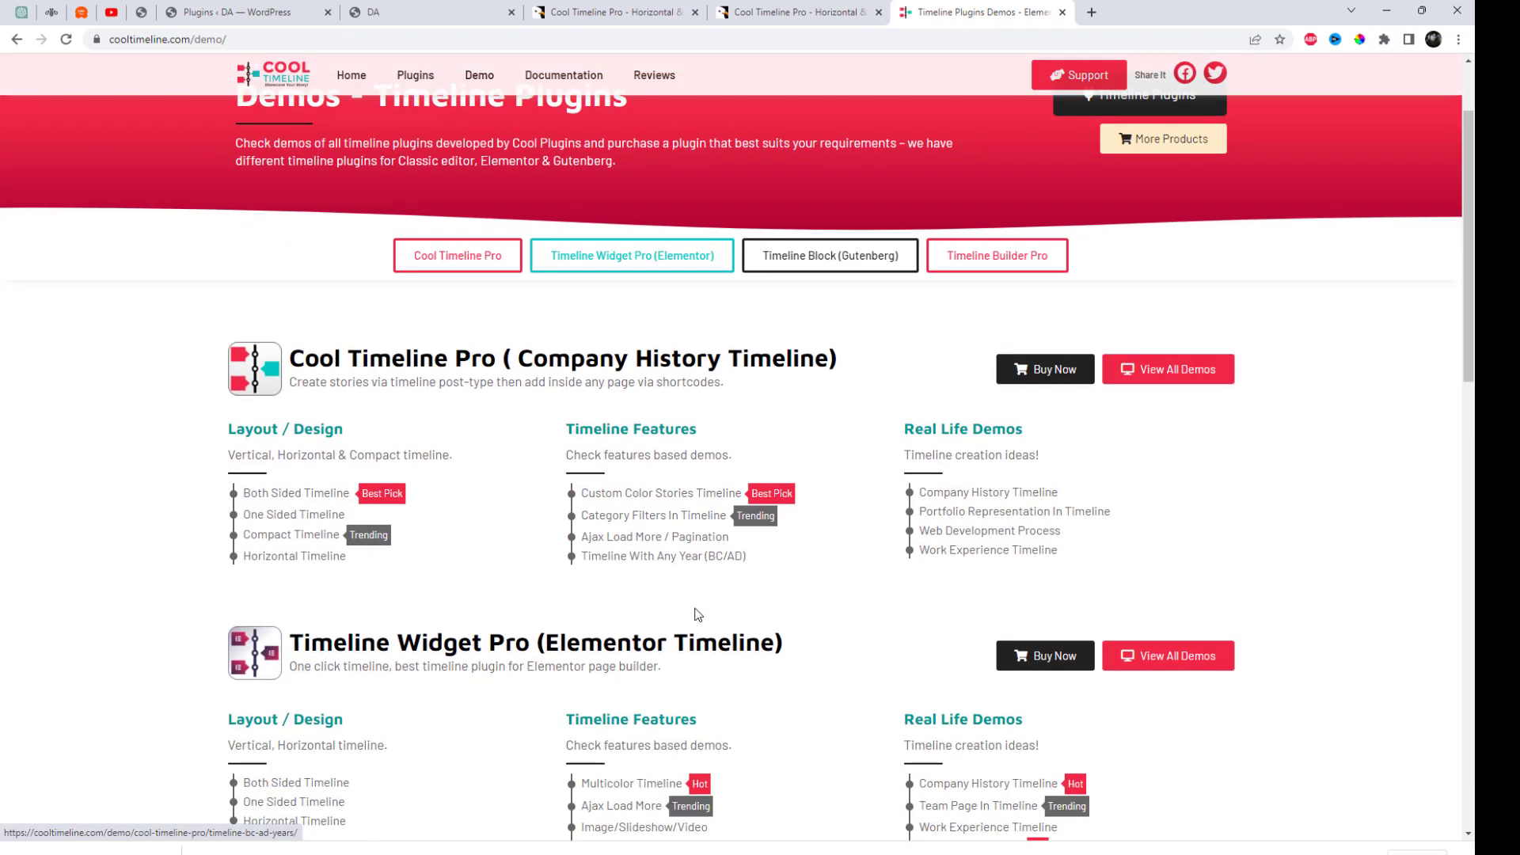
pyautogui.scroll(-2, 700, 580)
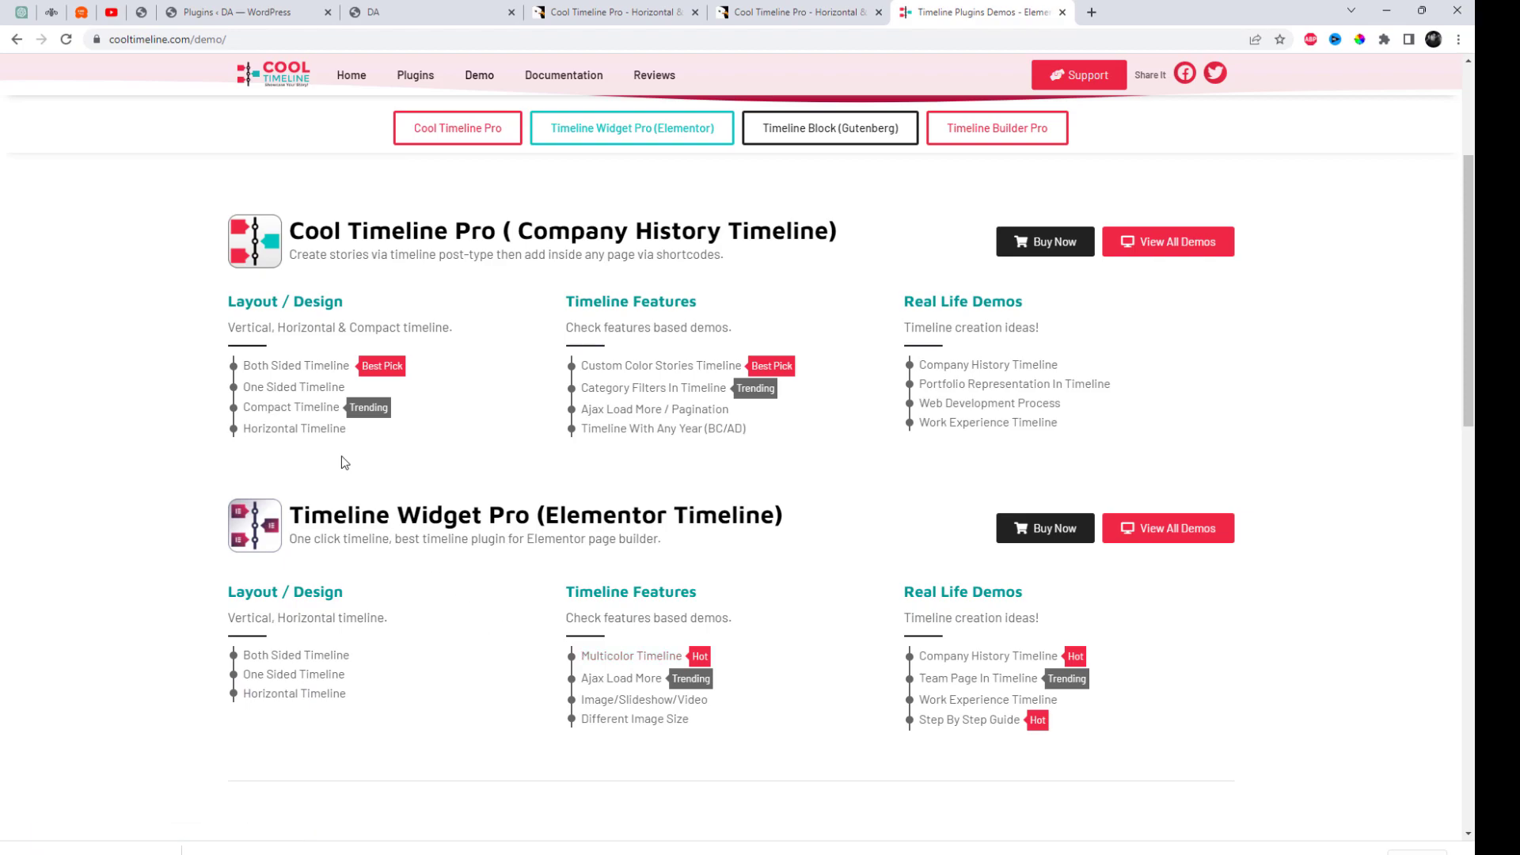
pyautogui.click(306, 372)
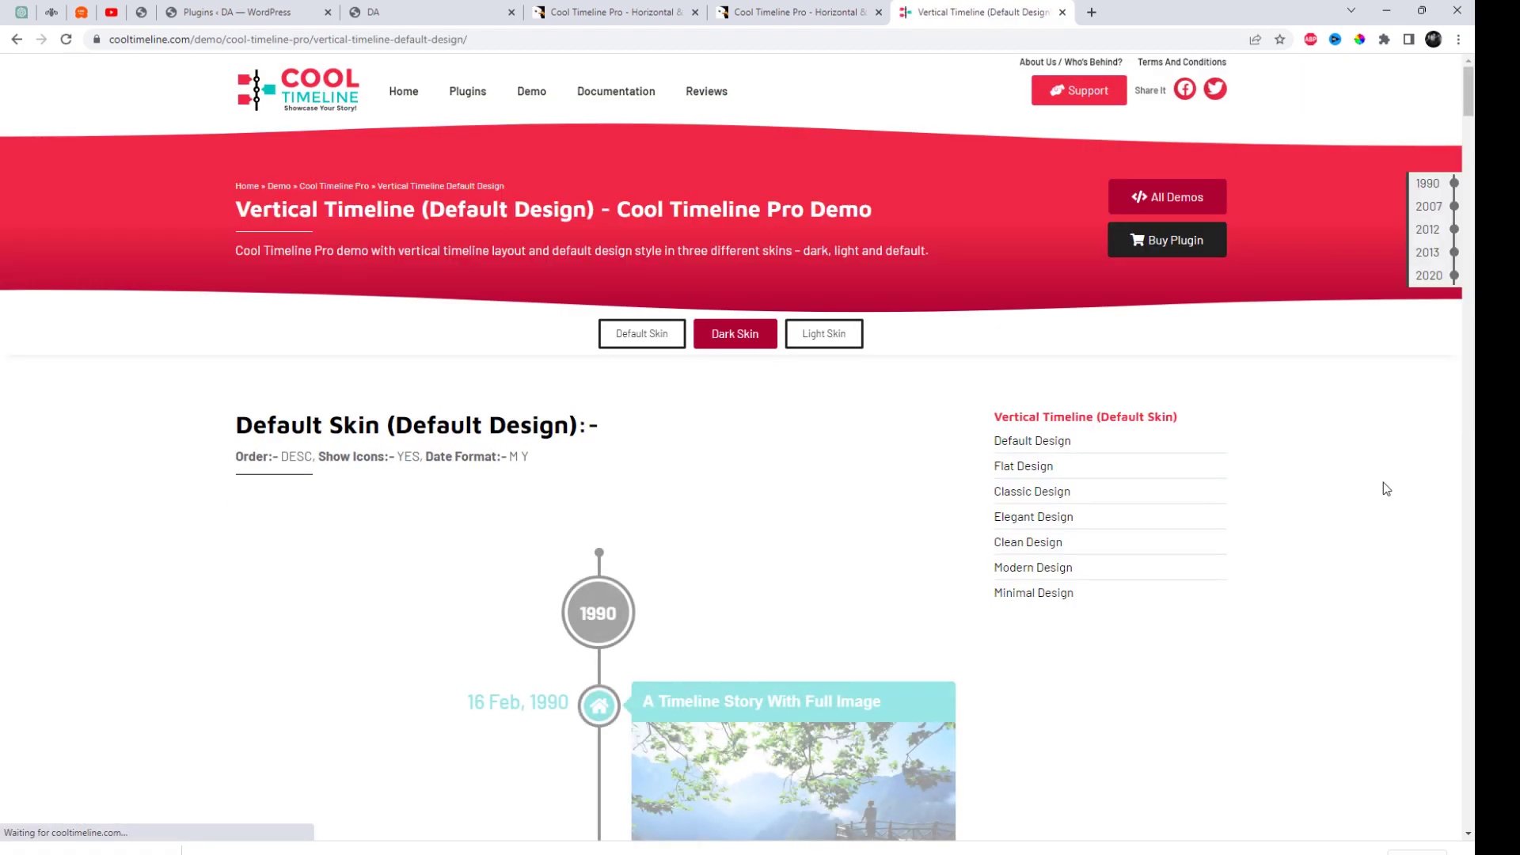
pyautogui.scroll(-10, 1384, 482)
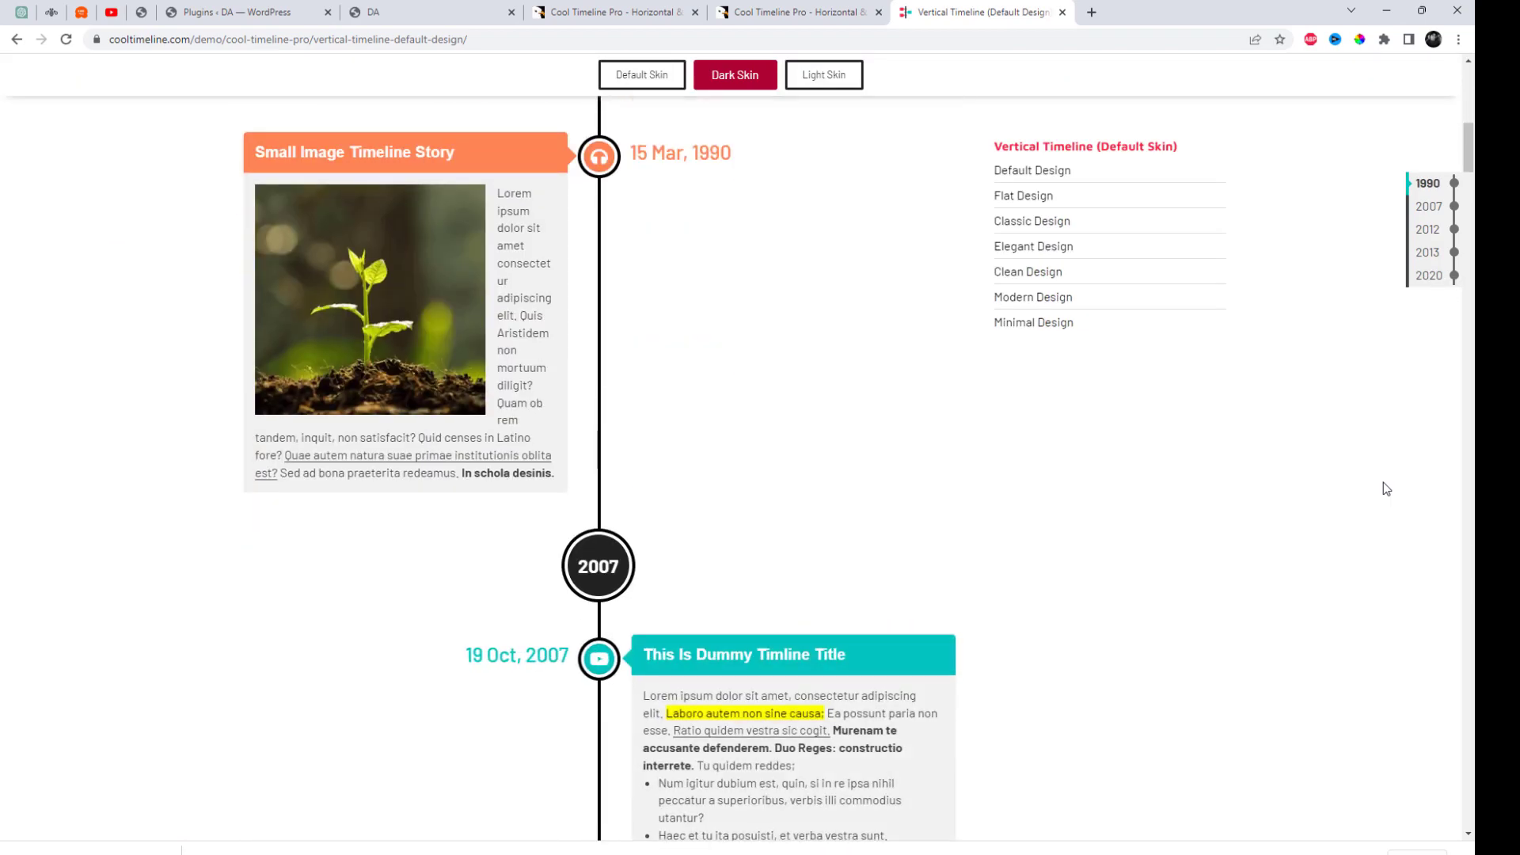
pyautogui.scroll(-5, 1383, 482)
pyautogui.scroll(-12, 732, 351)
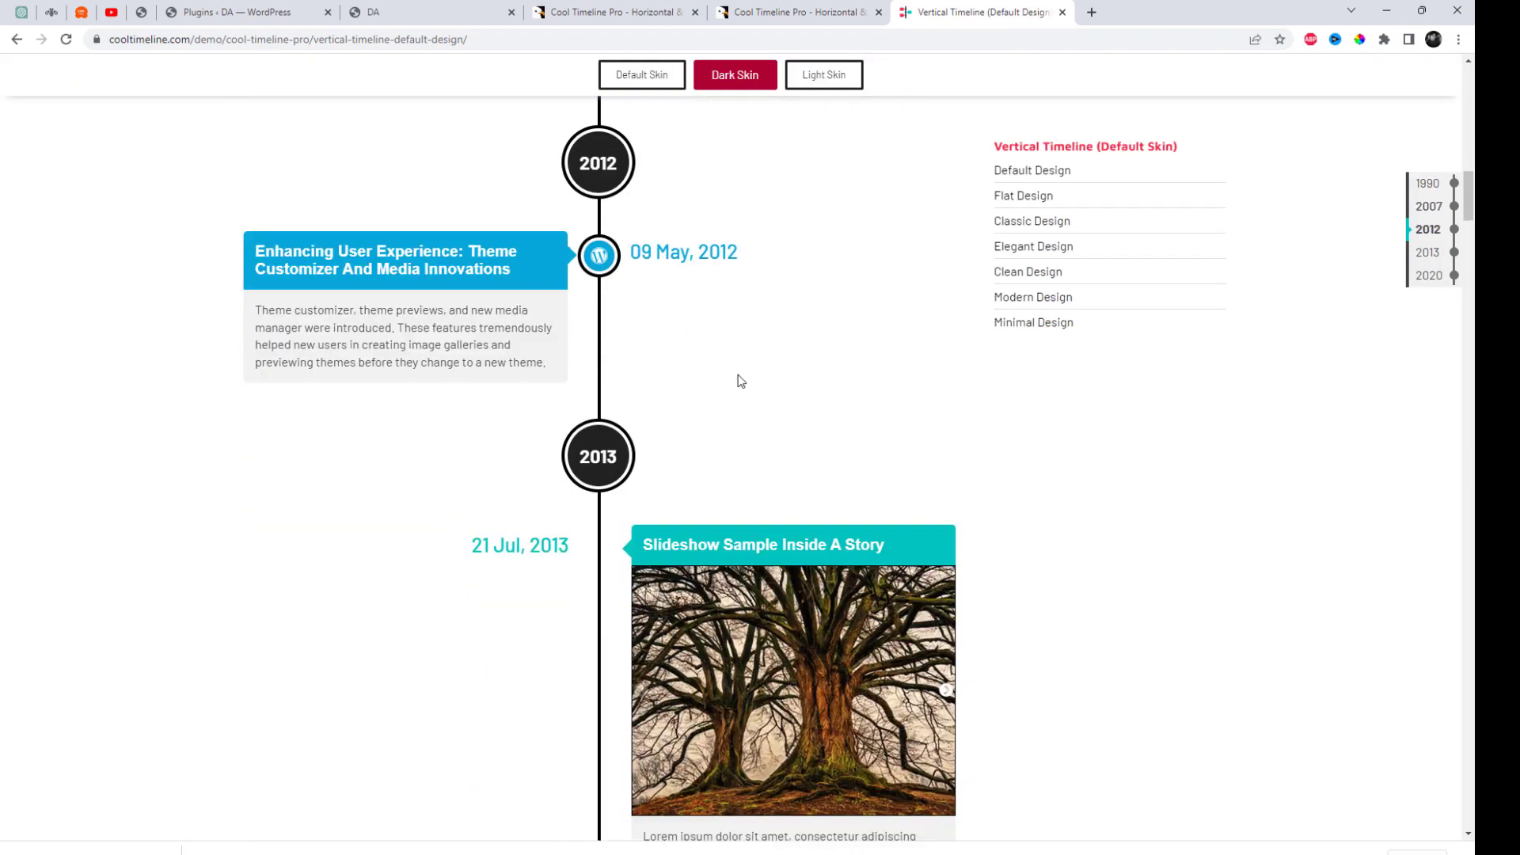
pyautogui.scroll(-11, 957, 498)
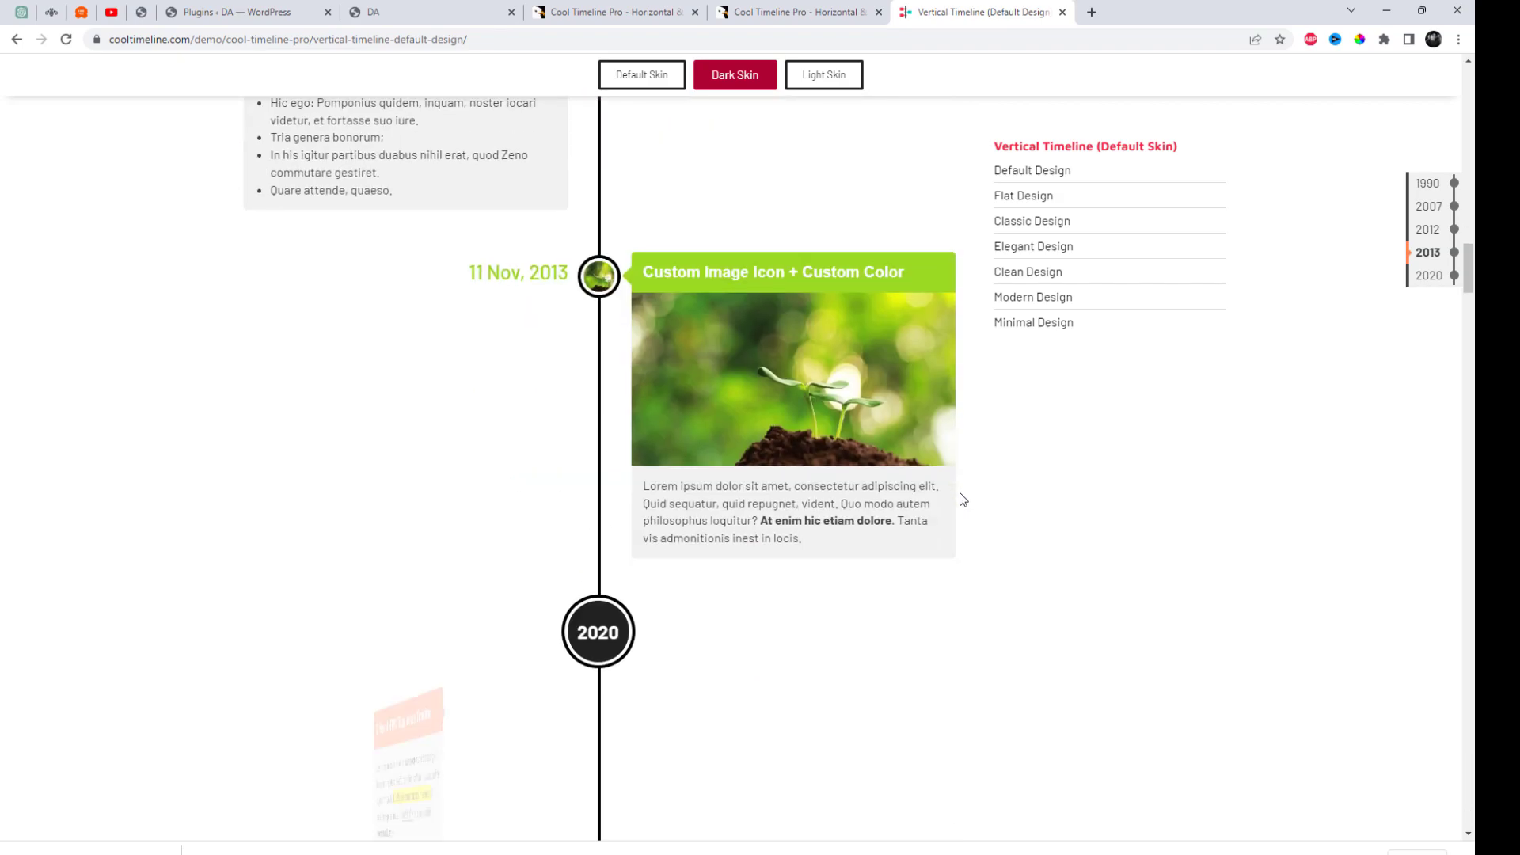
pyautogui.scroll(-12, 1029, 524)
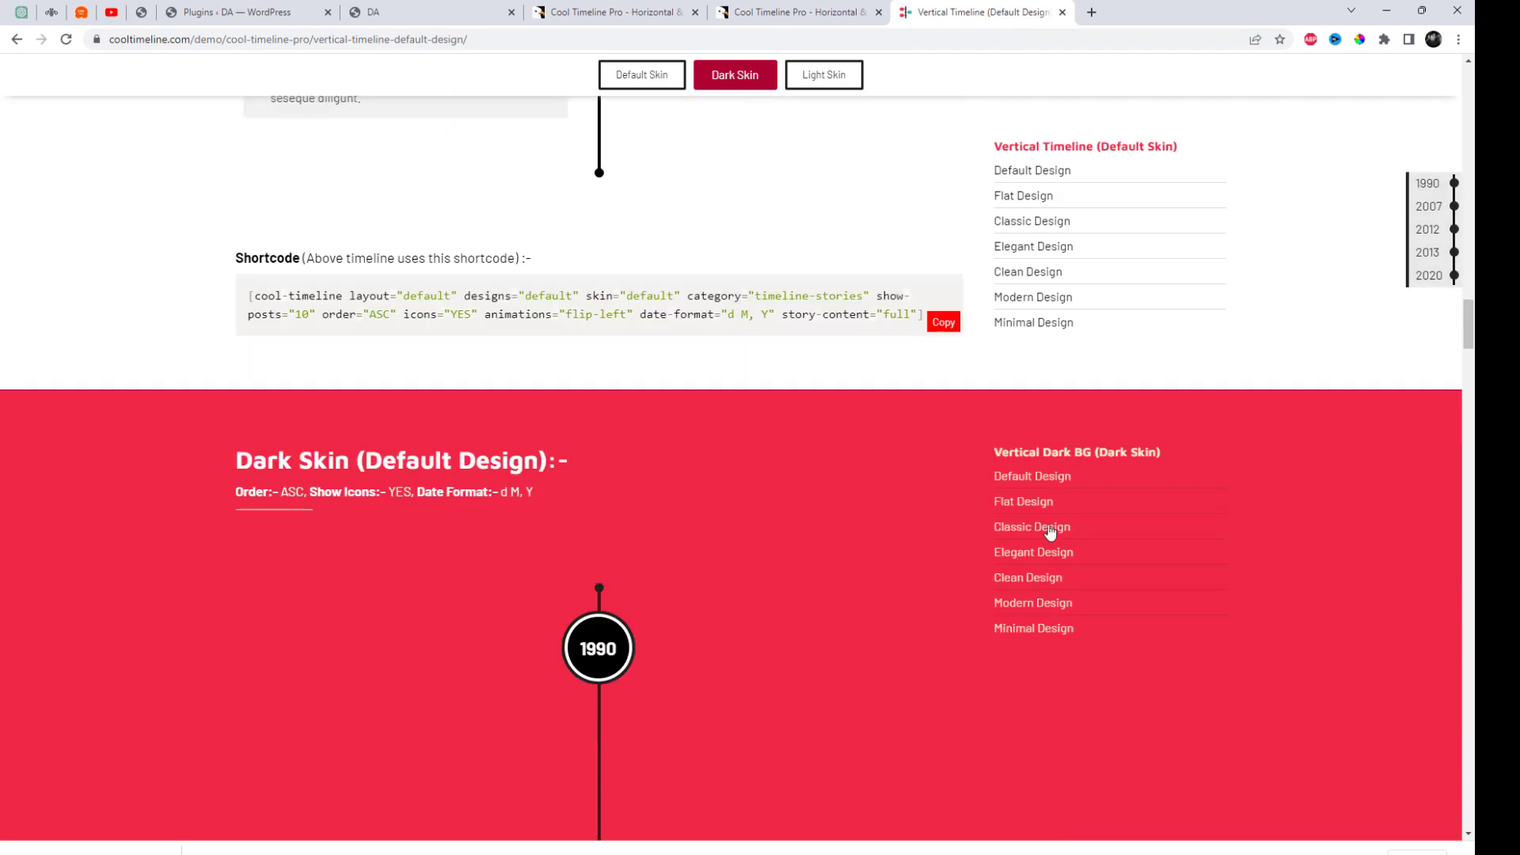
pyautogui.scroll(-5, 1290, 594)
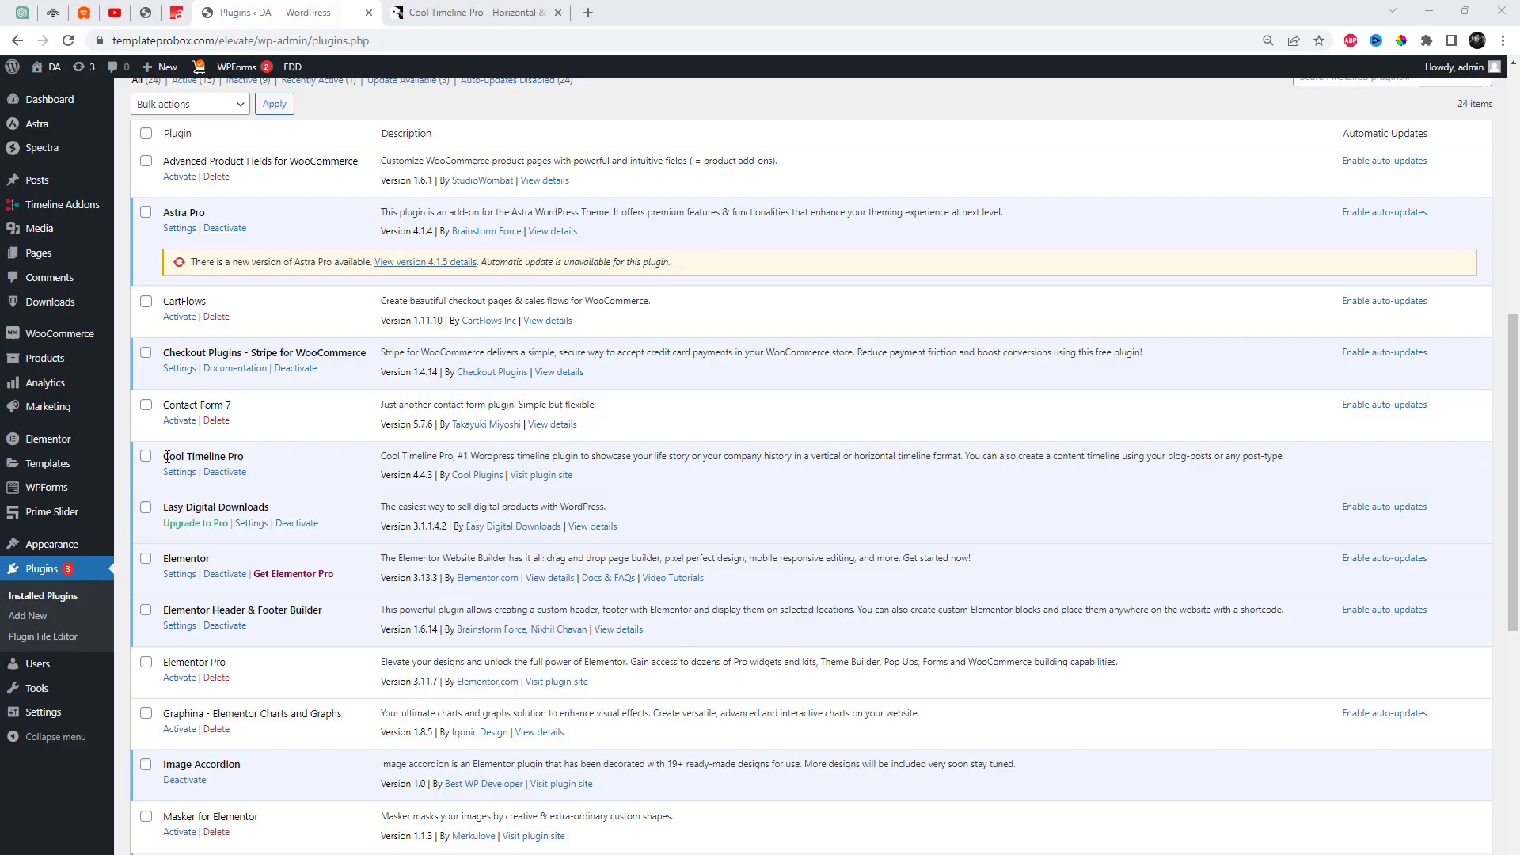
# From the Plugins page, open the live site in a new tab, then return to the WordPress admin.
pyautogui.moveTo(167, 457); pyautogui.dragTo(243, 453)
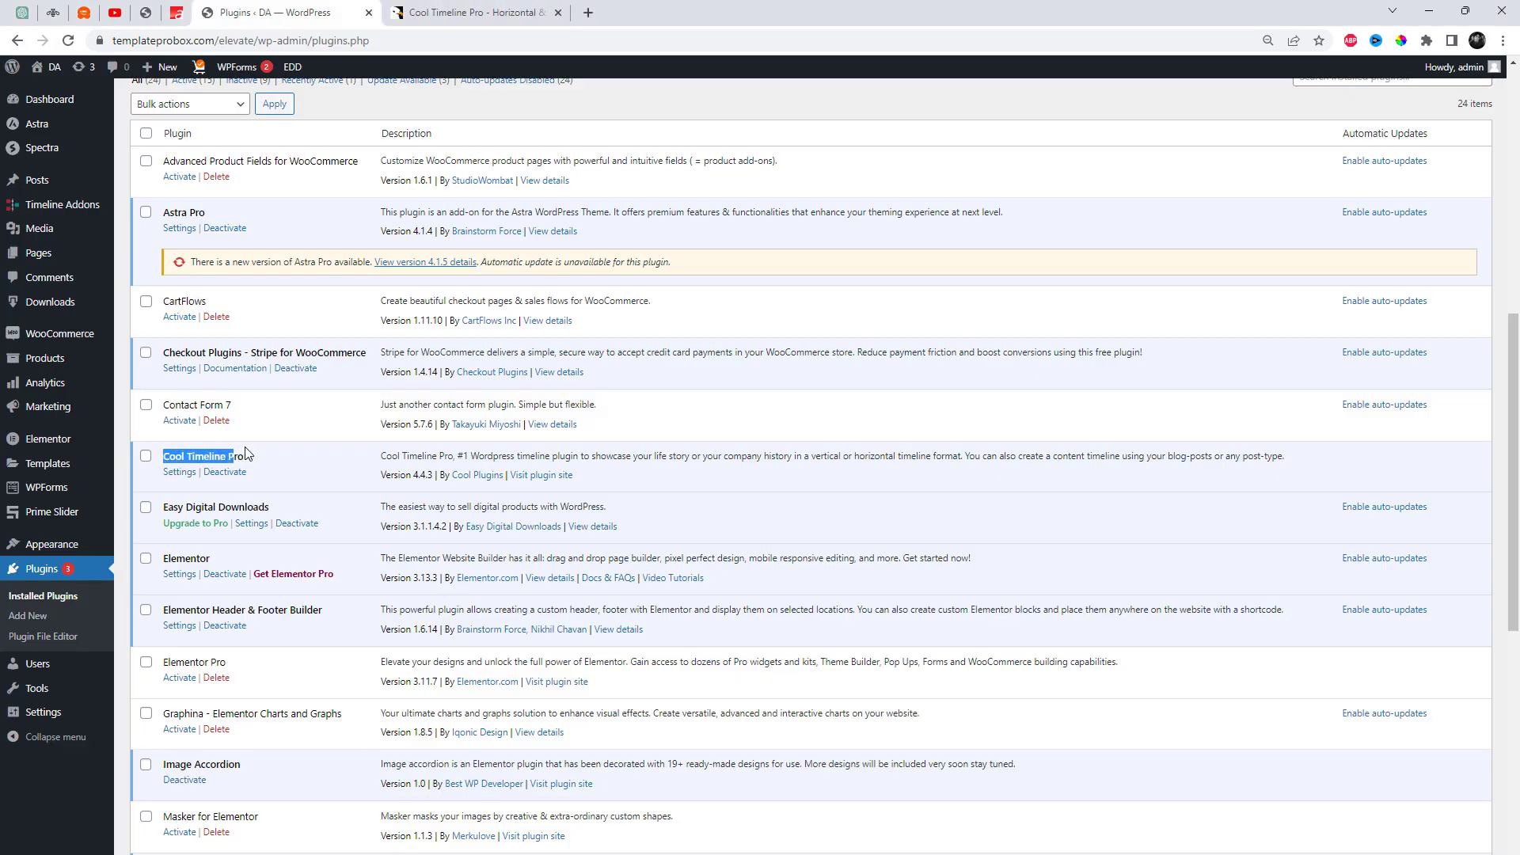
pyautogui.click(284, 458)
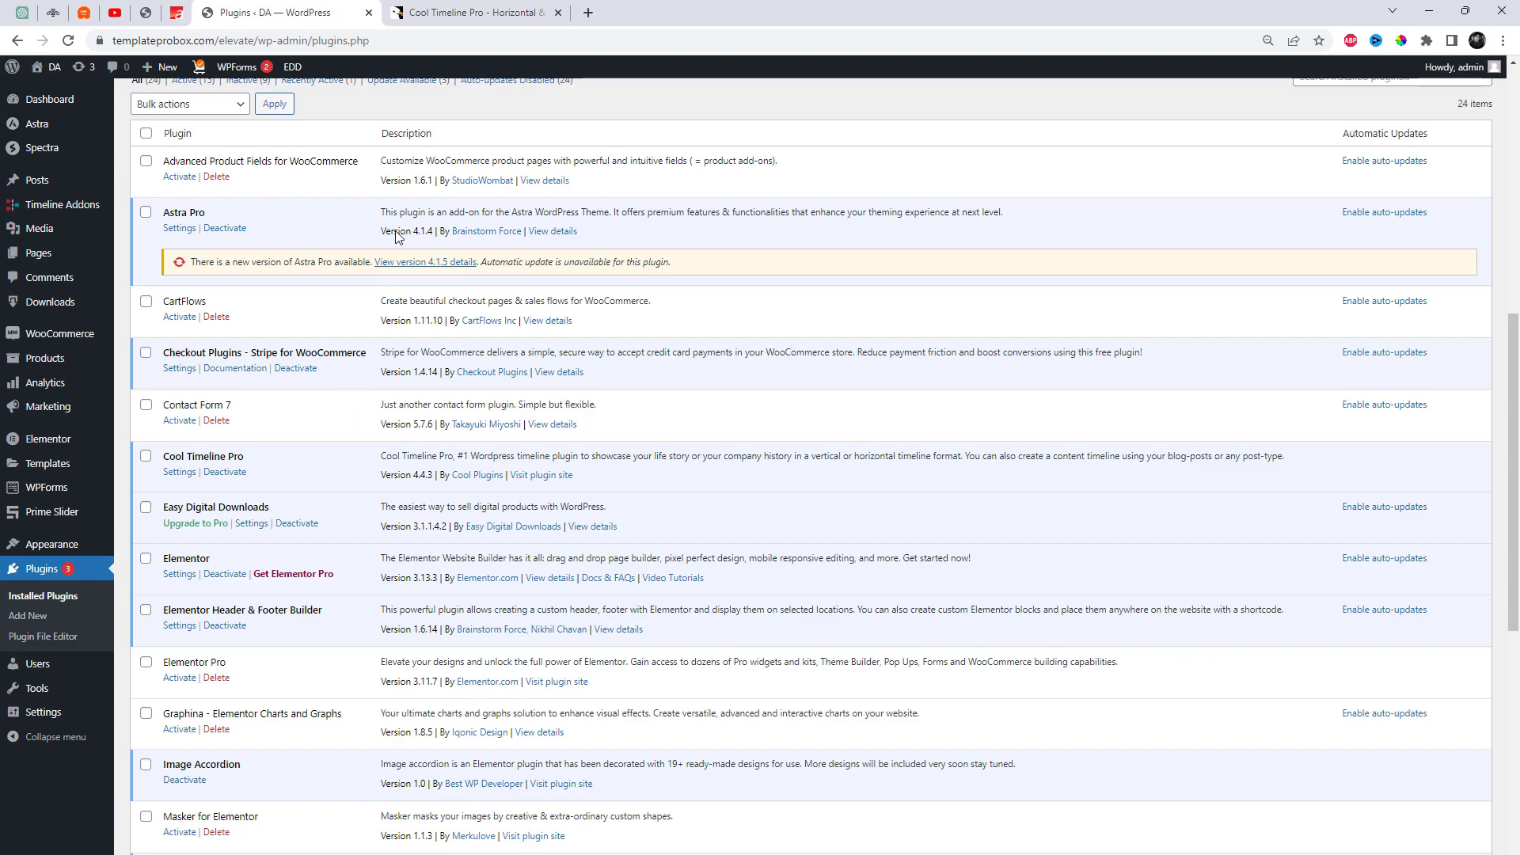
pyautogui.middleClick(69, 90)
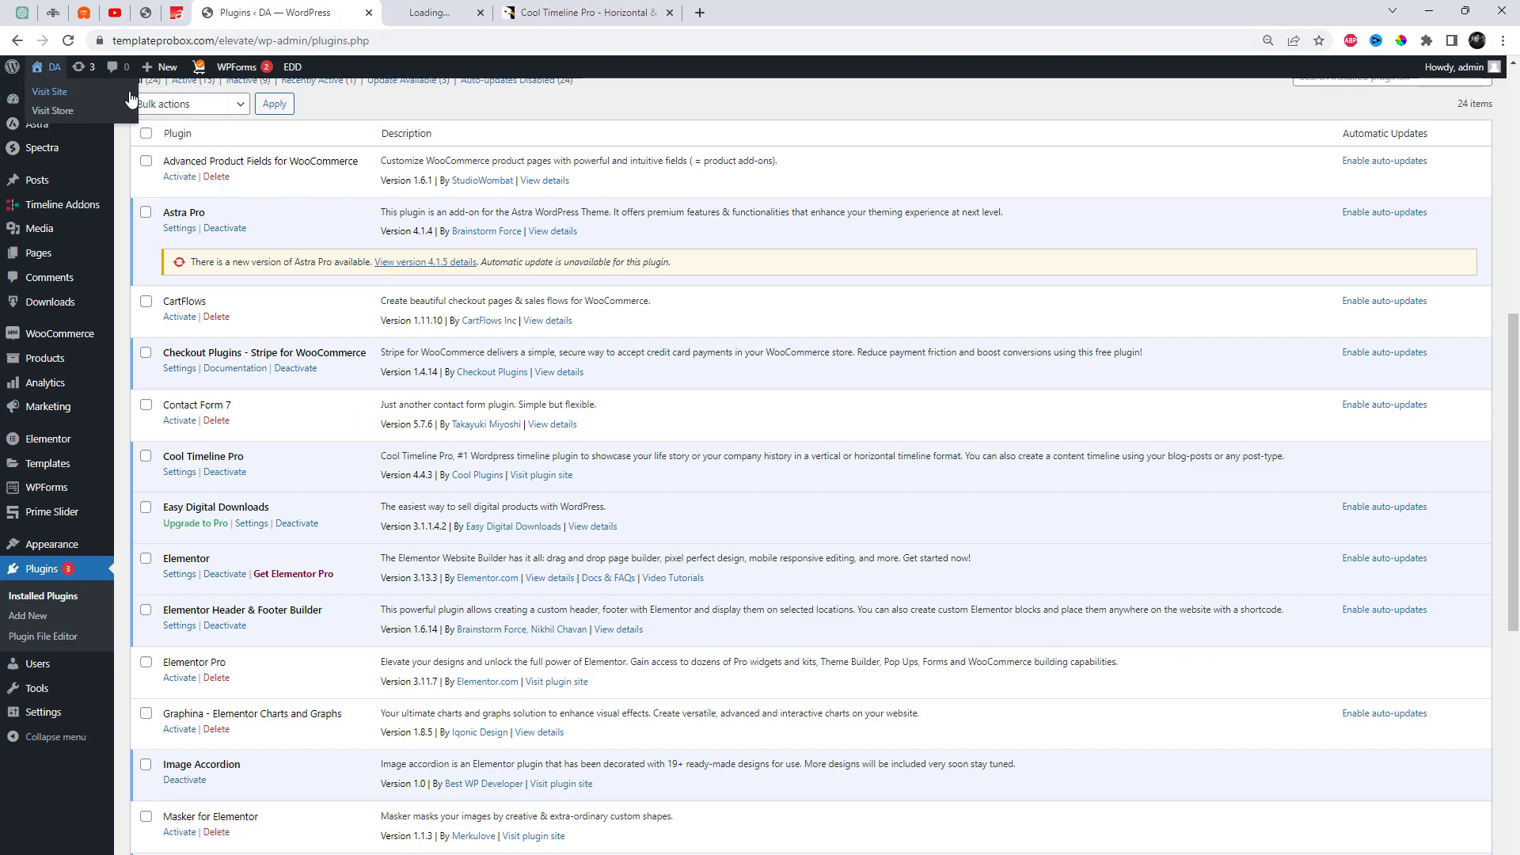
pyautogui.click(443, 9)
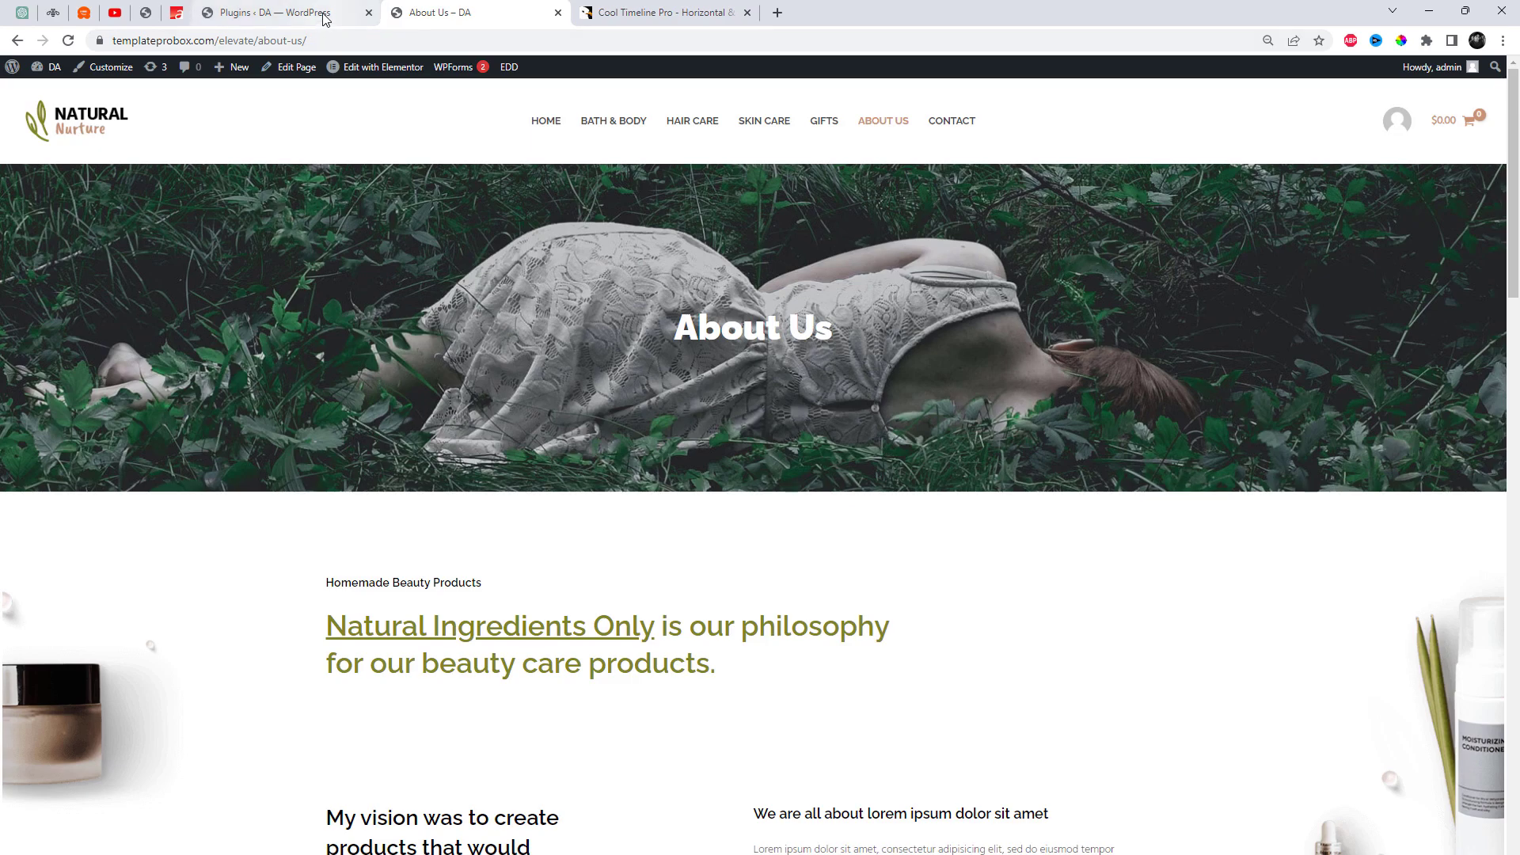
pyautogui.click(312, 22)
pyautogui.moveTo(70, 208)
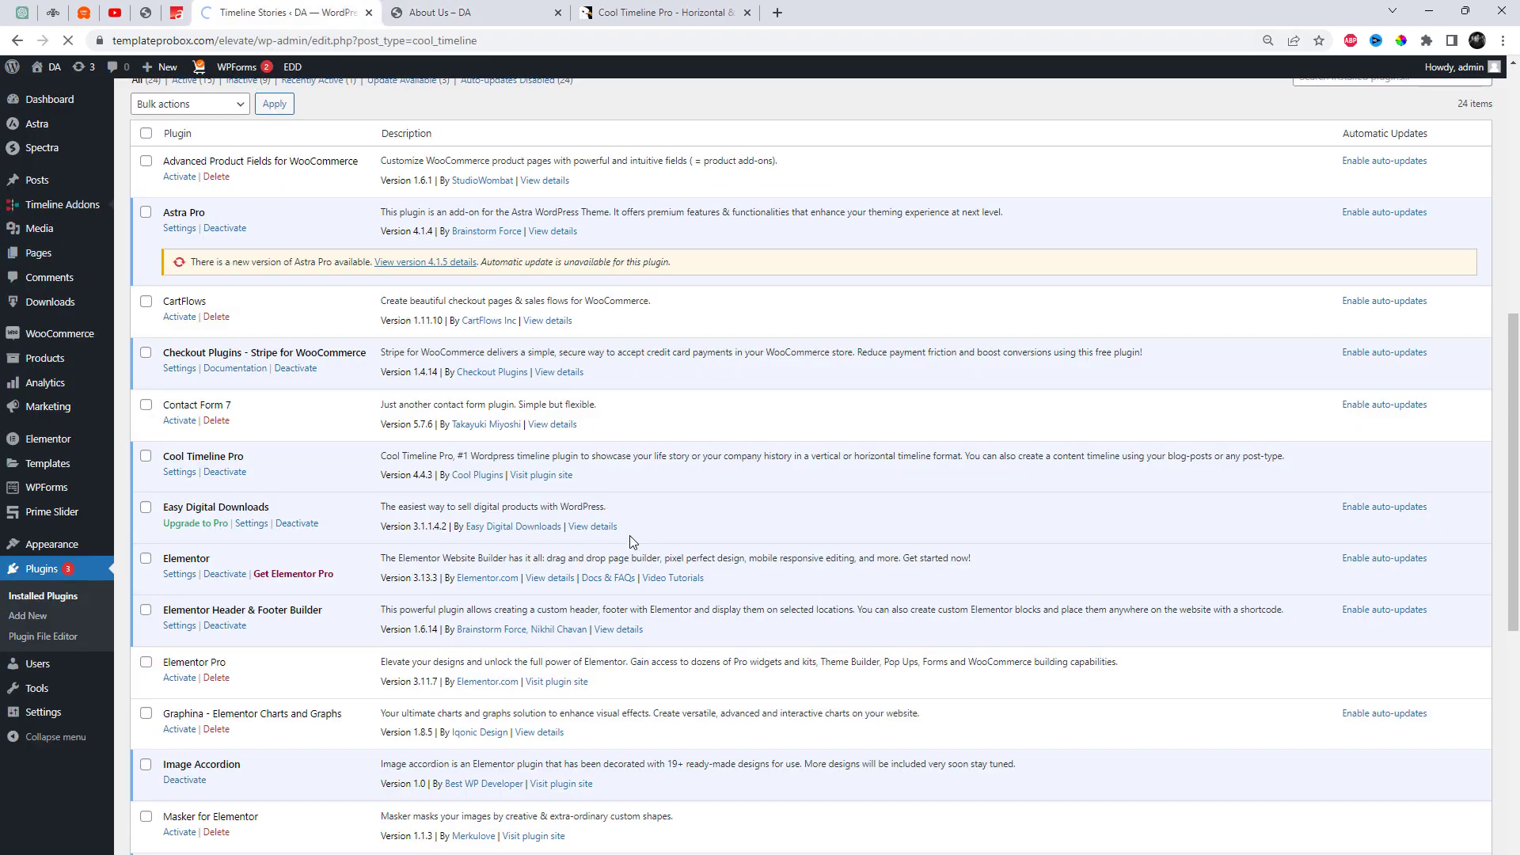
# Bulk-trash all four existing stories: Story #04, Story Three, Story #02 and Story One.
pyautogui.scroll(-2, 267, 669)
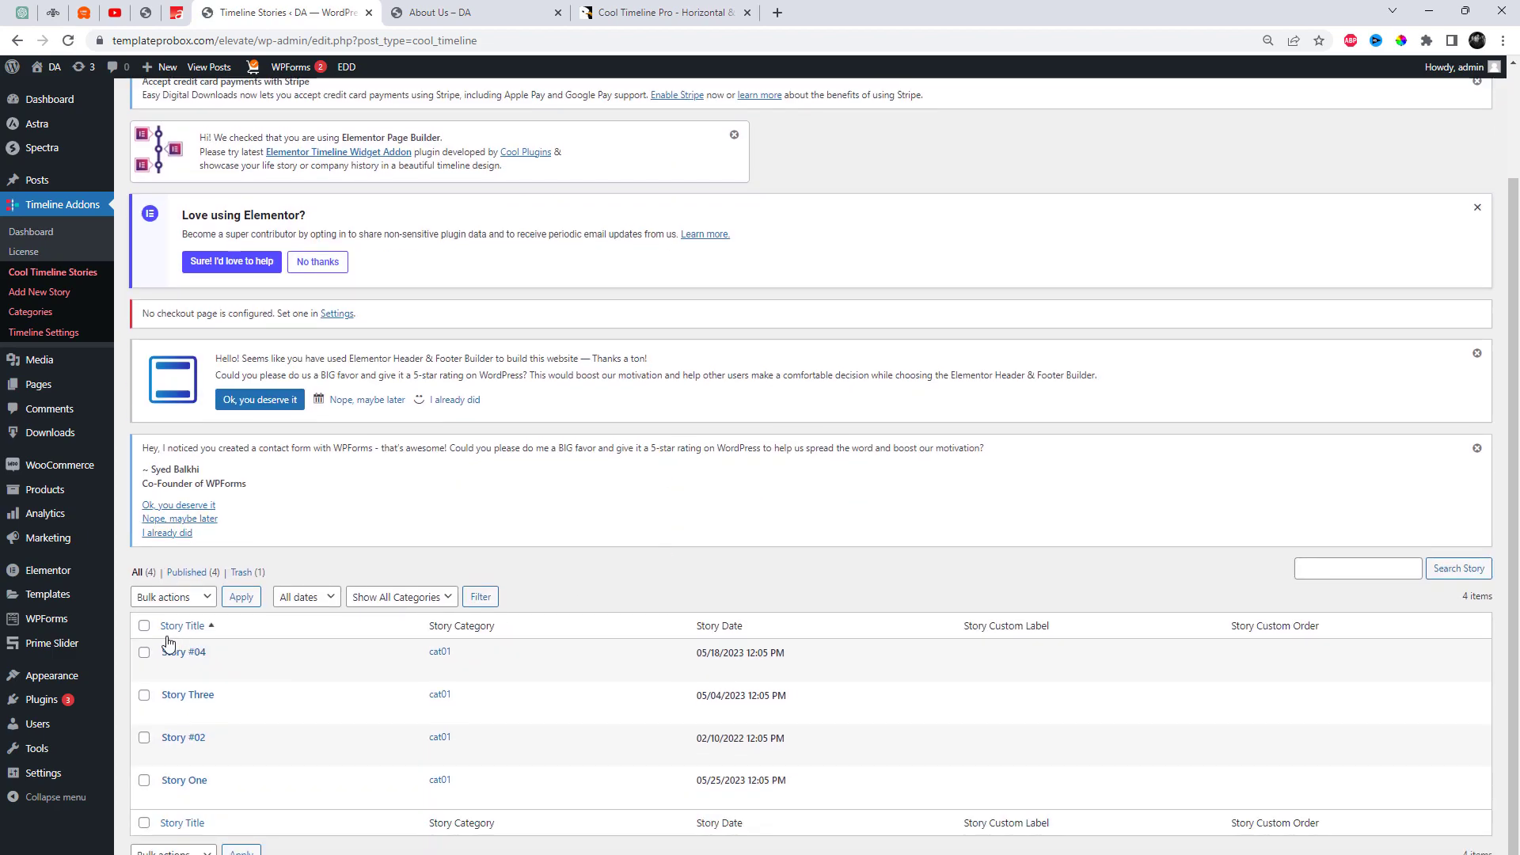
pyautogui.click(144, 625)
pyautogui.click(173, 597)
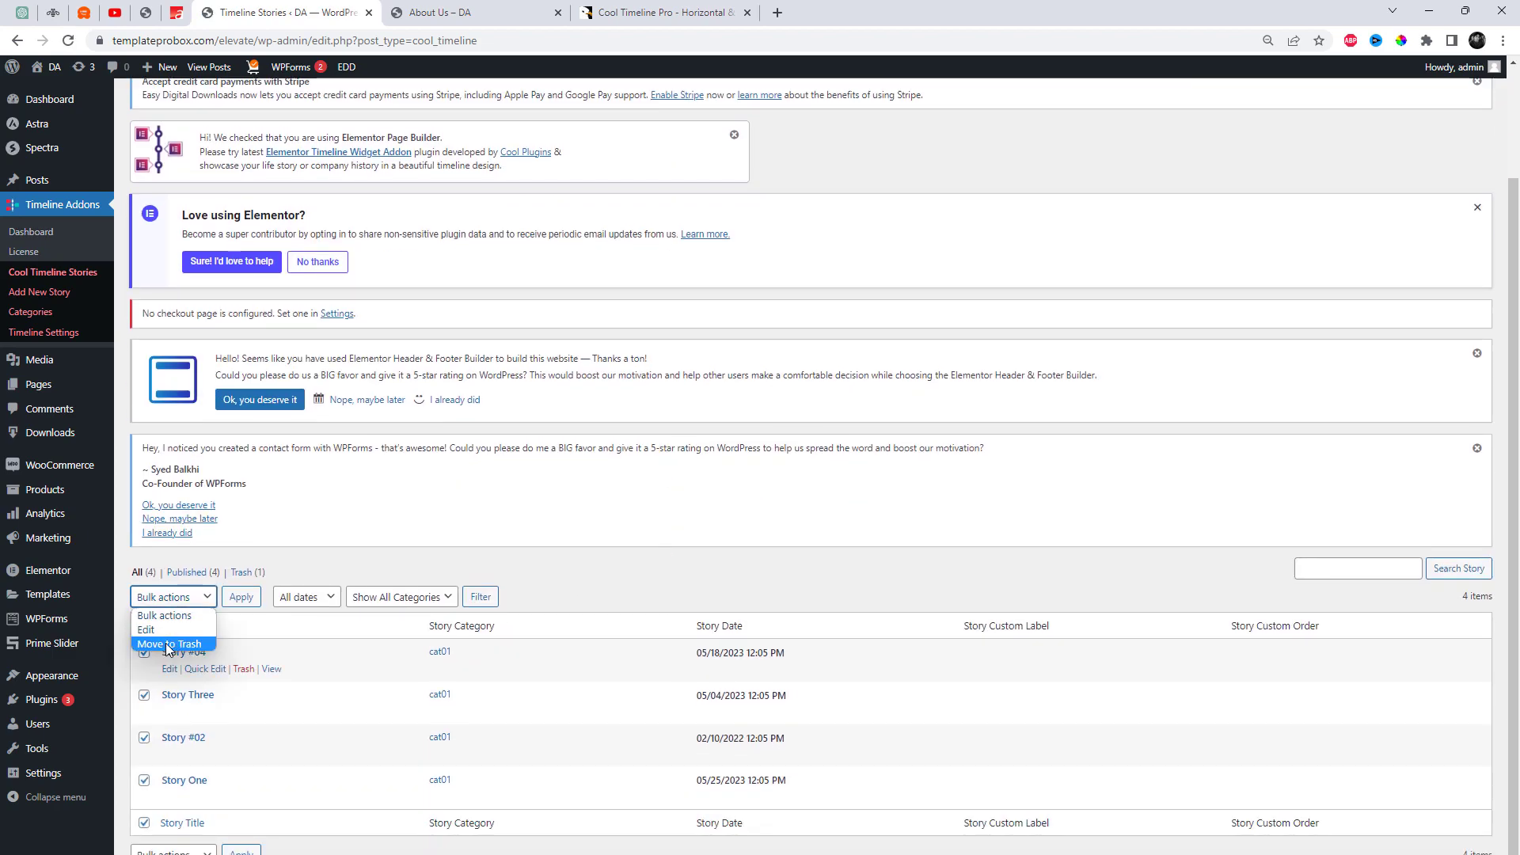
pyautogui.click(167, 644)
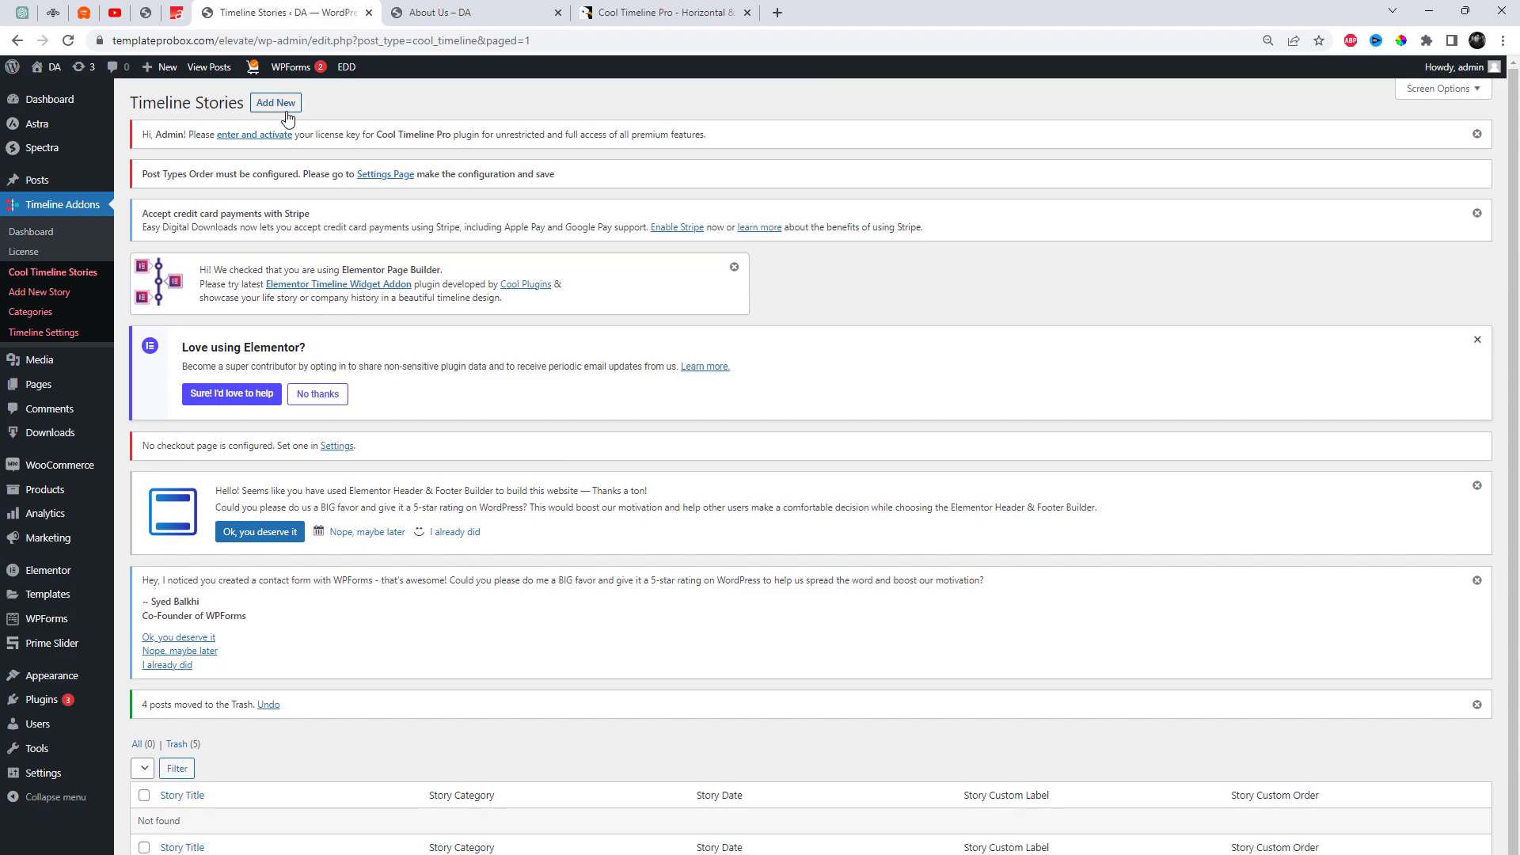
# Open the Cool Timeline Pro live preview at the vertical Default Design demo.
pyautogui.click(661, 14)
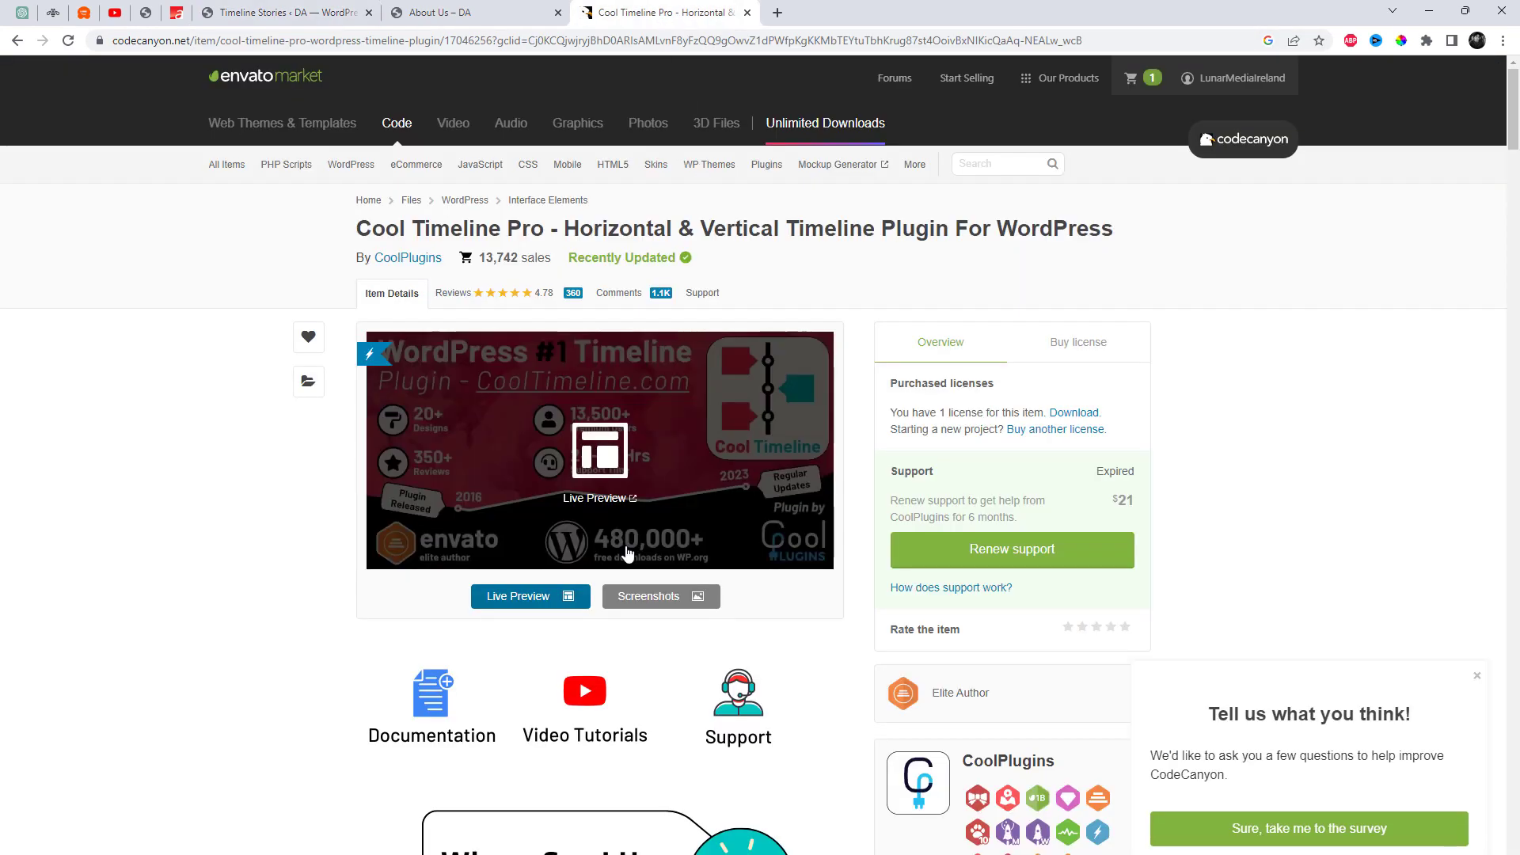
pyautogui.click(425, 594)
pyautogui.scroll(-2, 523, 387)
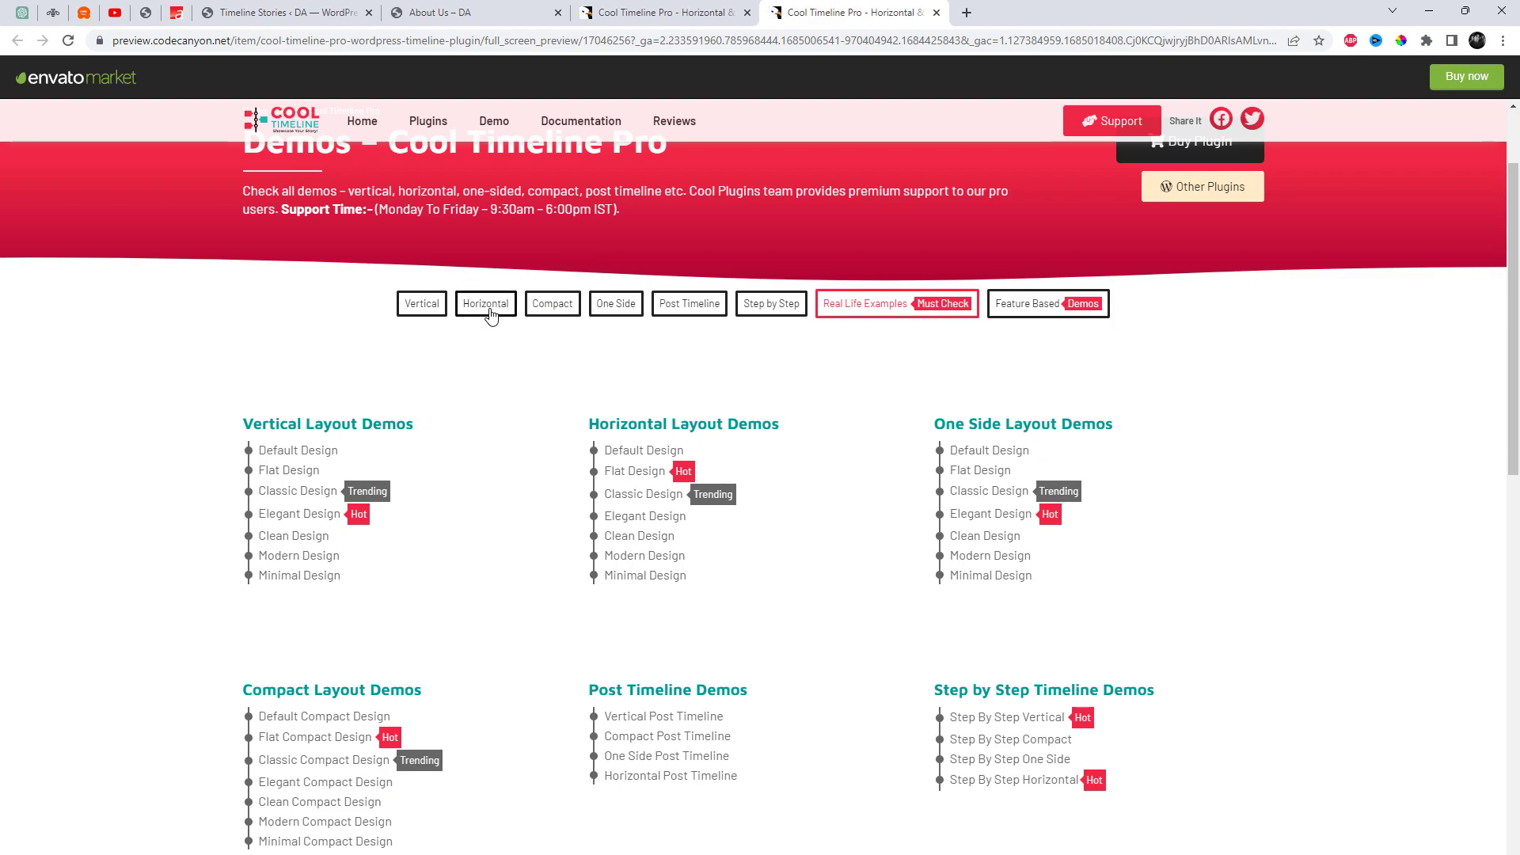
pyautogui.click(424, 309)
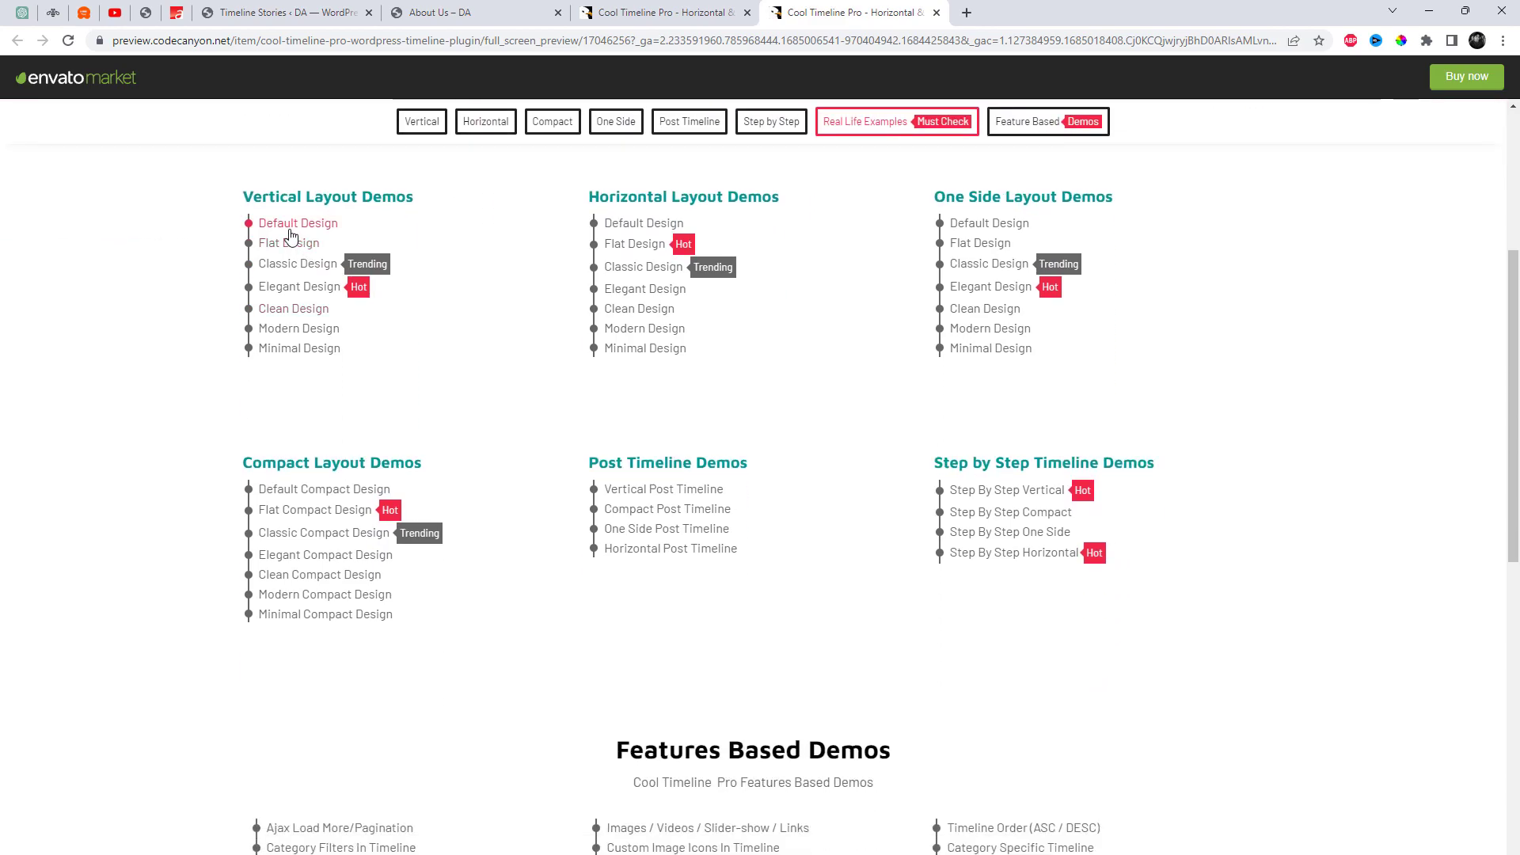
pyautogui.click(291, 230)
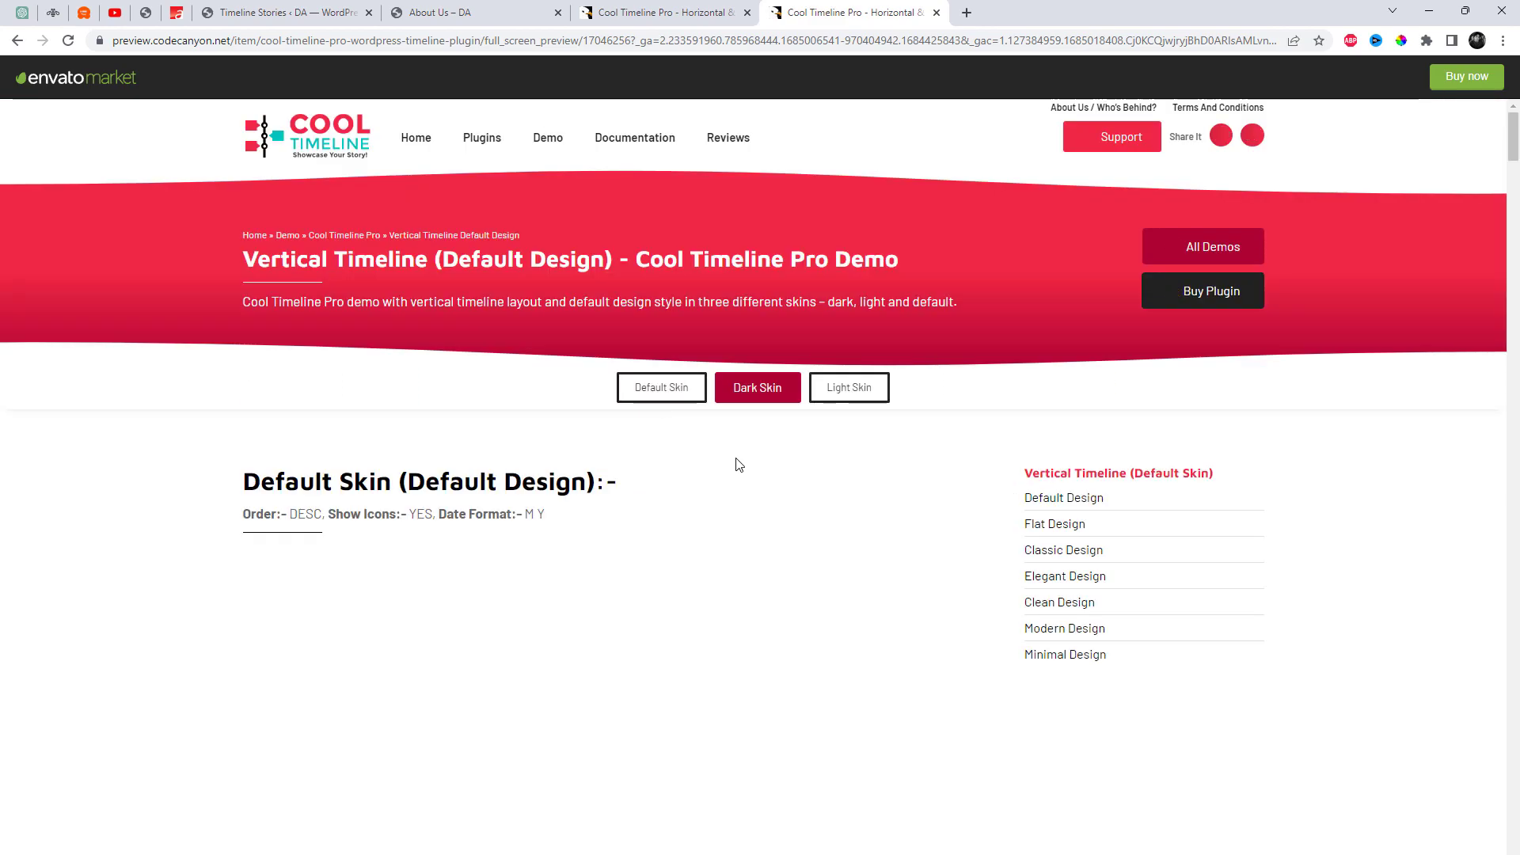
# Copy the first demo story's title, 'A Timeline Story With Full Image', and return to WordPress.
pyautogui.scroll(-3, 836, 515)
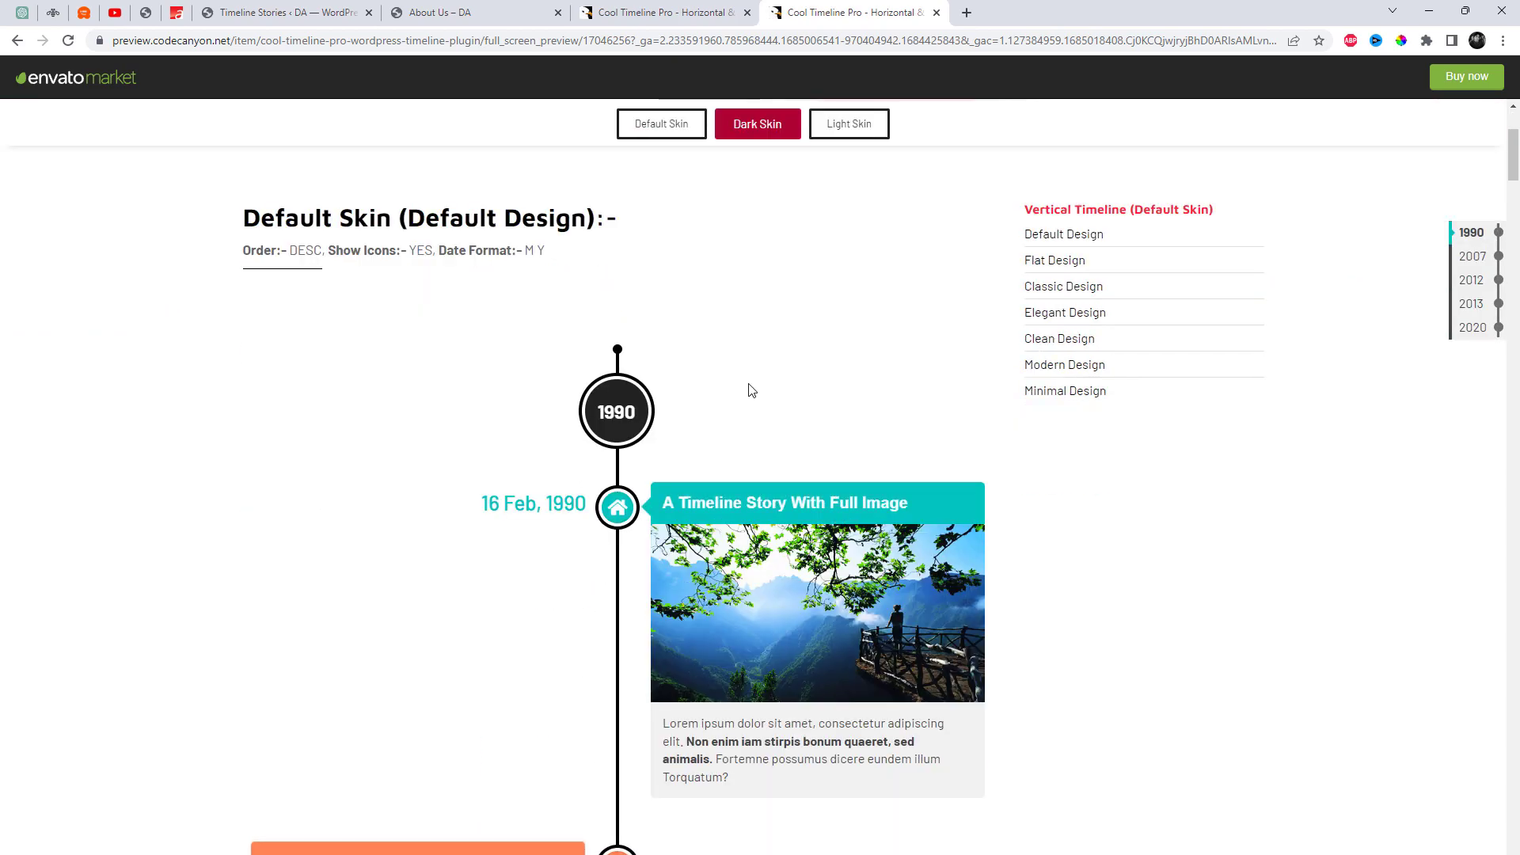
pyautogui.scroll(-10, 751, 389)
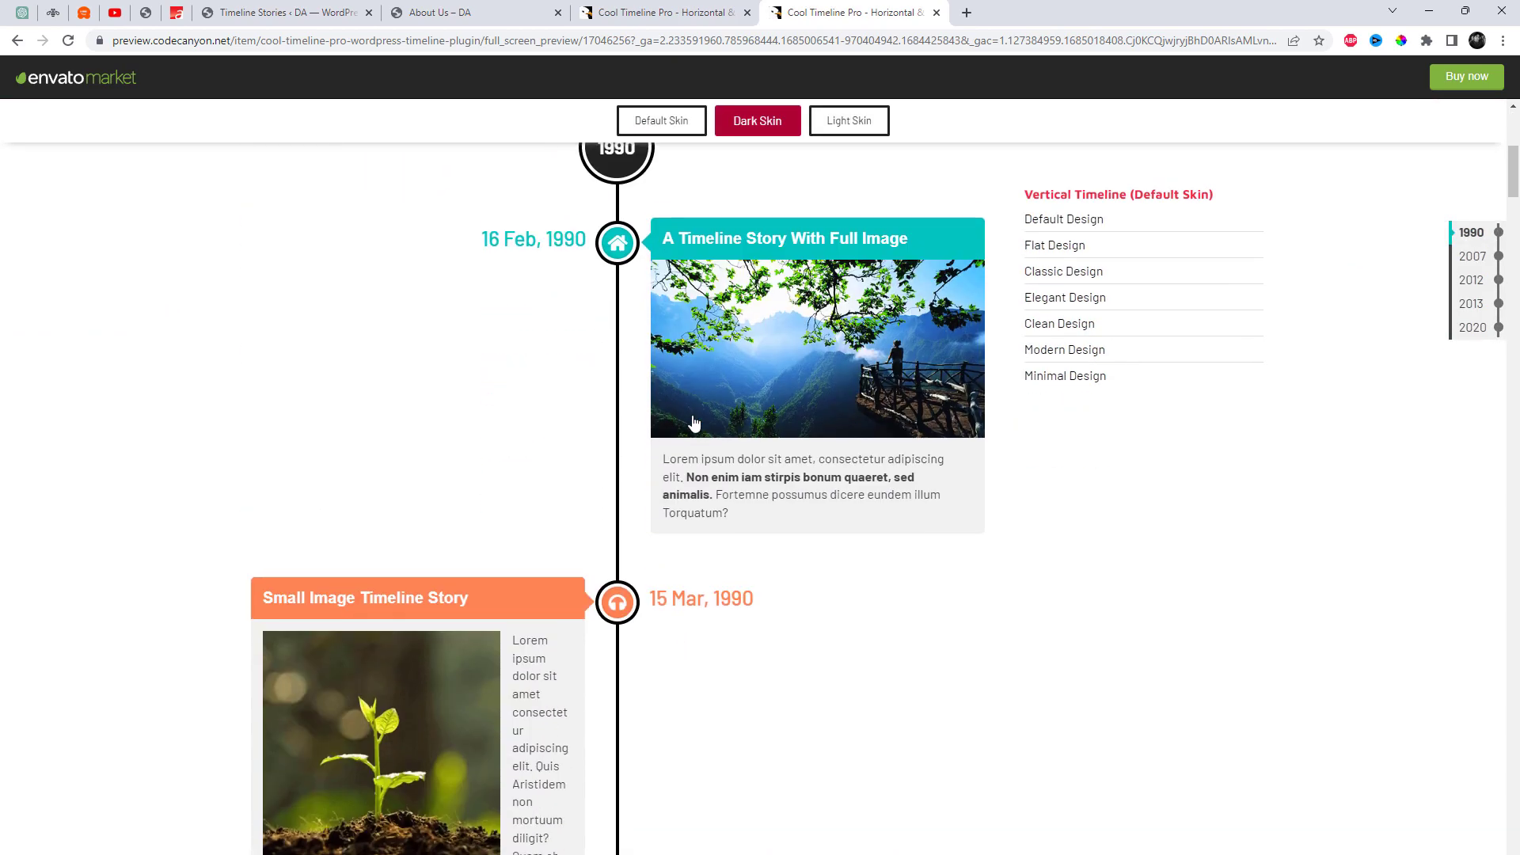
pyautogui.scroll(-2, 750, 643)
pyautogui.scroll(15, 753, 645)
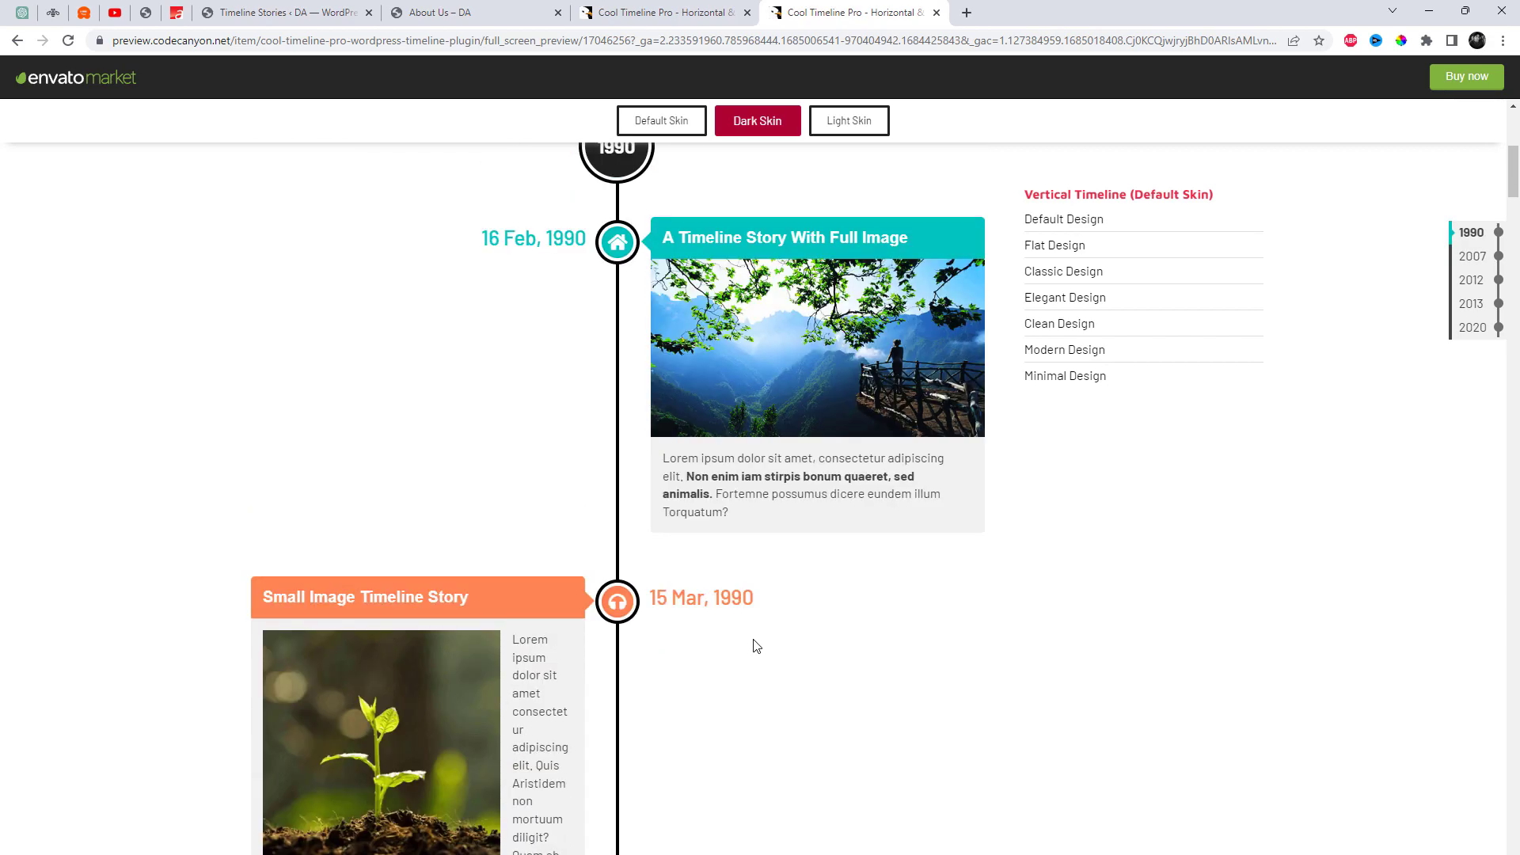
pyautogui.scroll(-3, 756, 633)
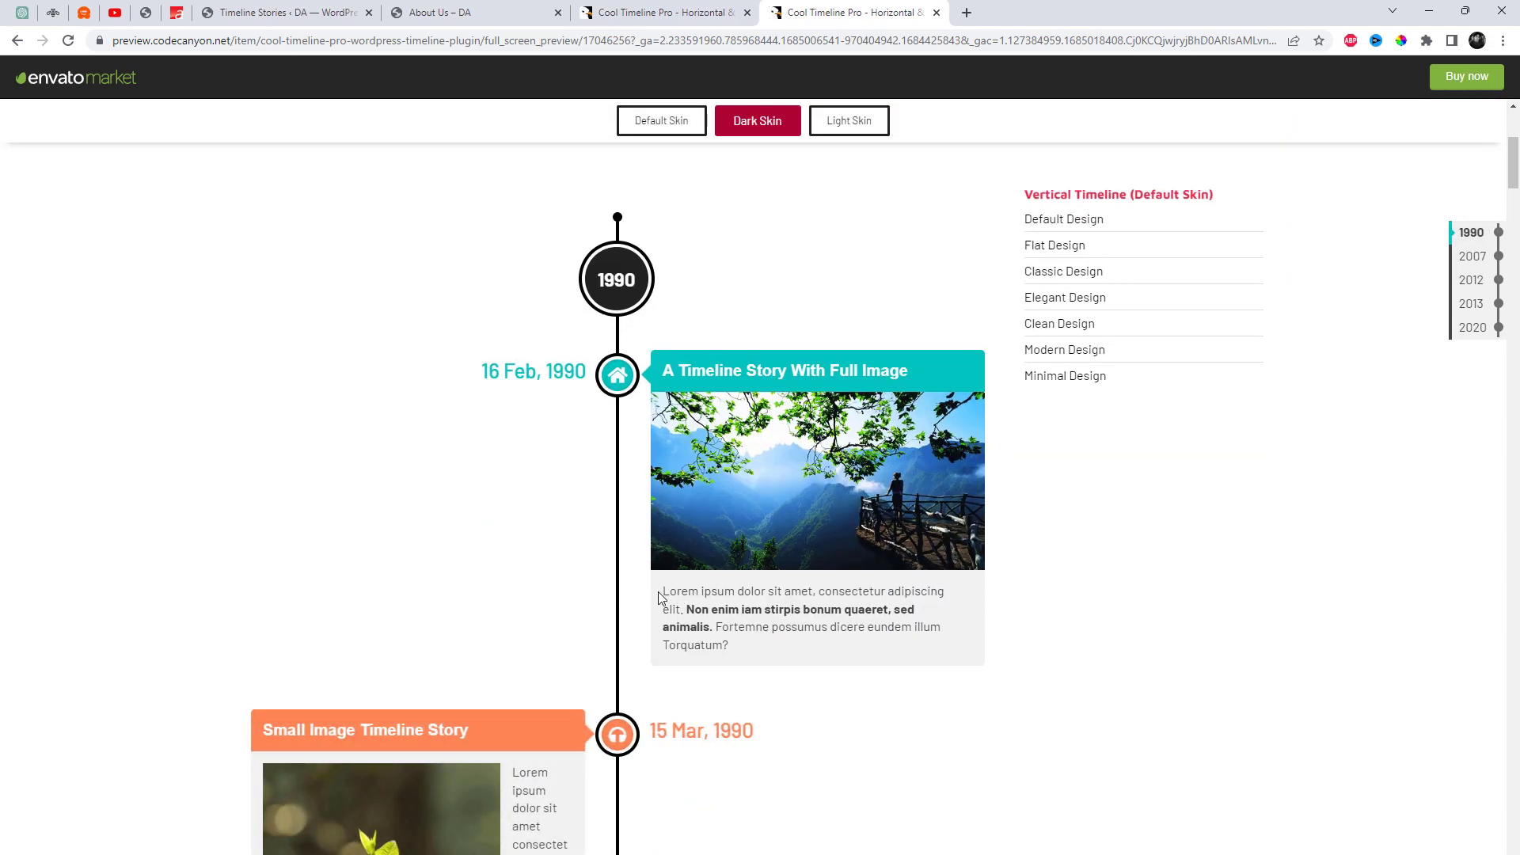
pyautogui.moveTo(949, 361); pyautogui.dragTo(658, 385)
pyautogui.hotkey('ctrl', 'c')
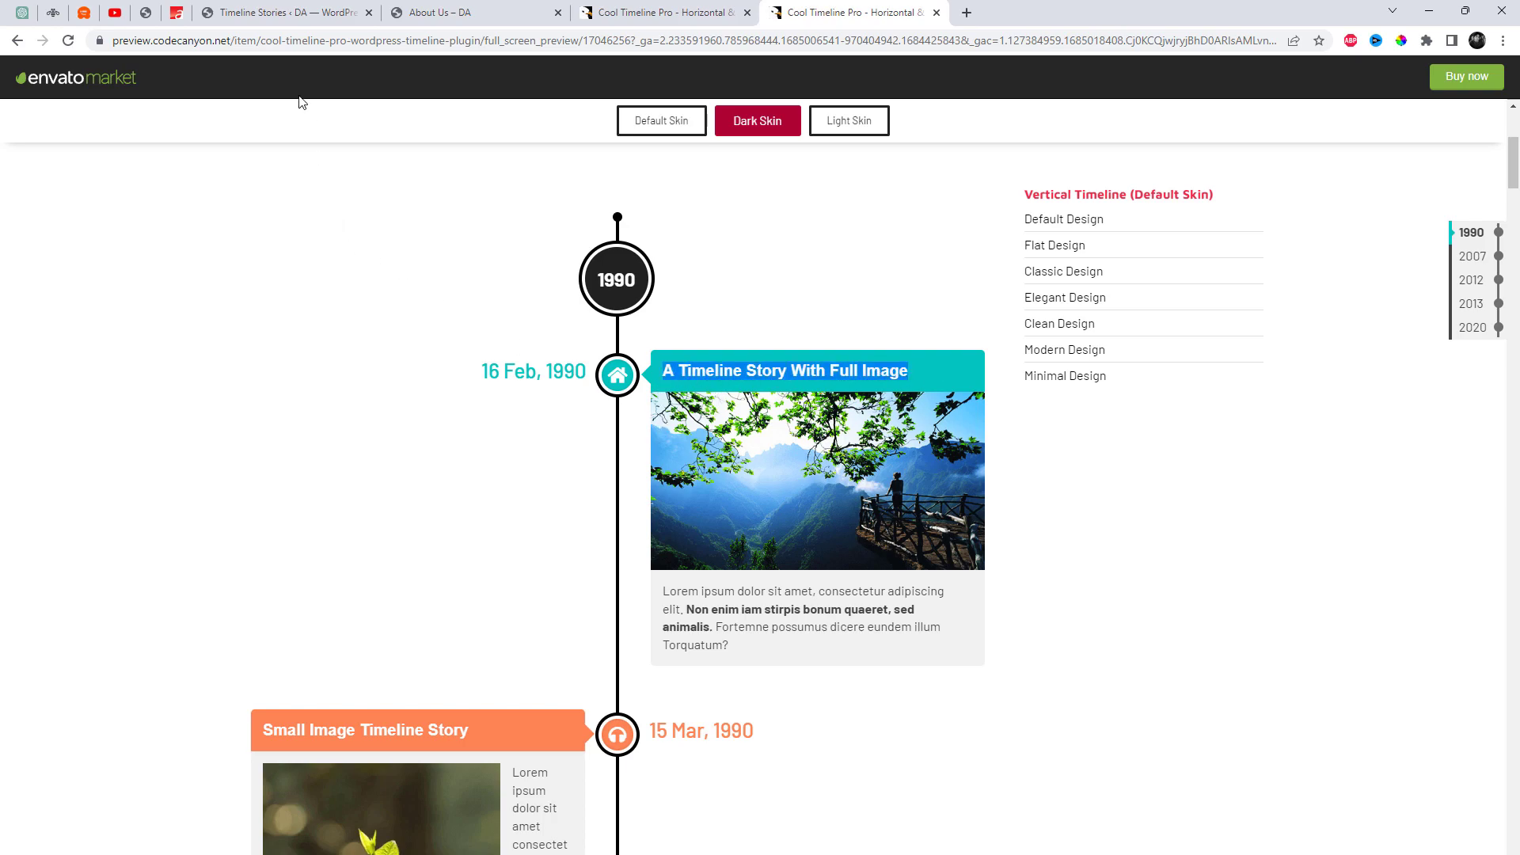
pyautogui.click(277, 12)
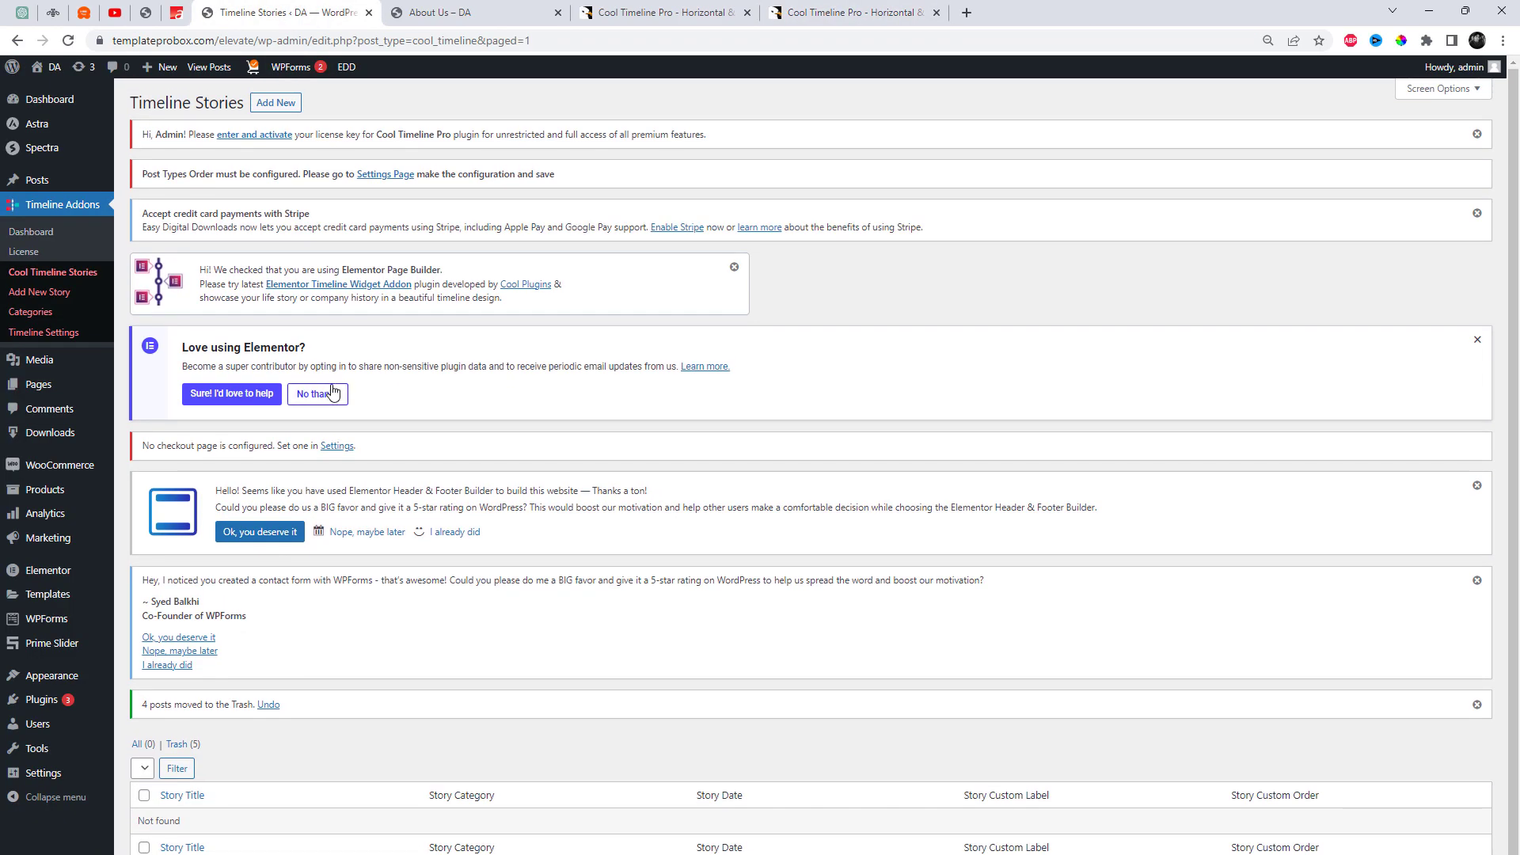
# Start a new timeline story titled 'A Timeline Story With Full Image'.
pyautogui.click(275, 104)
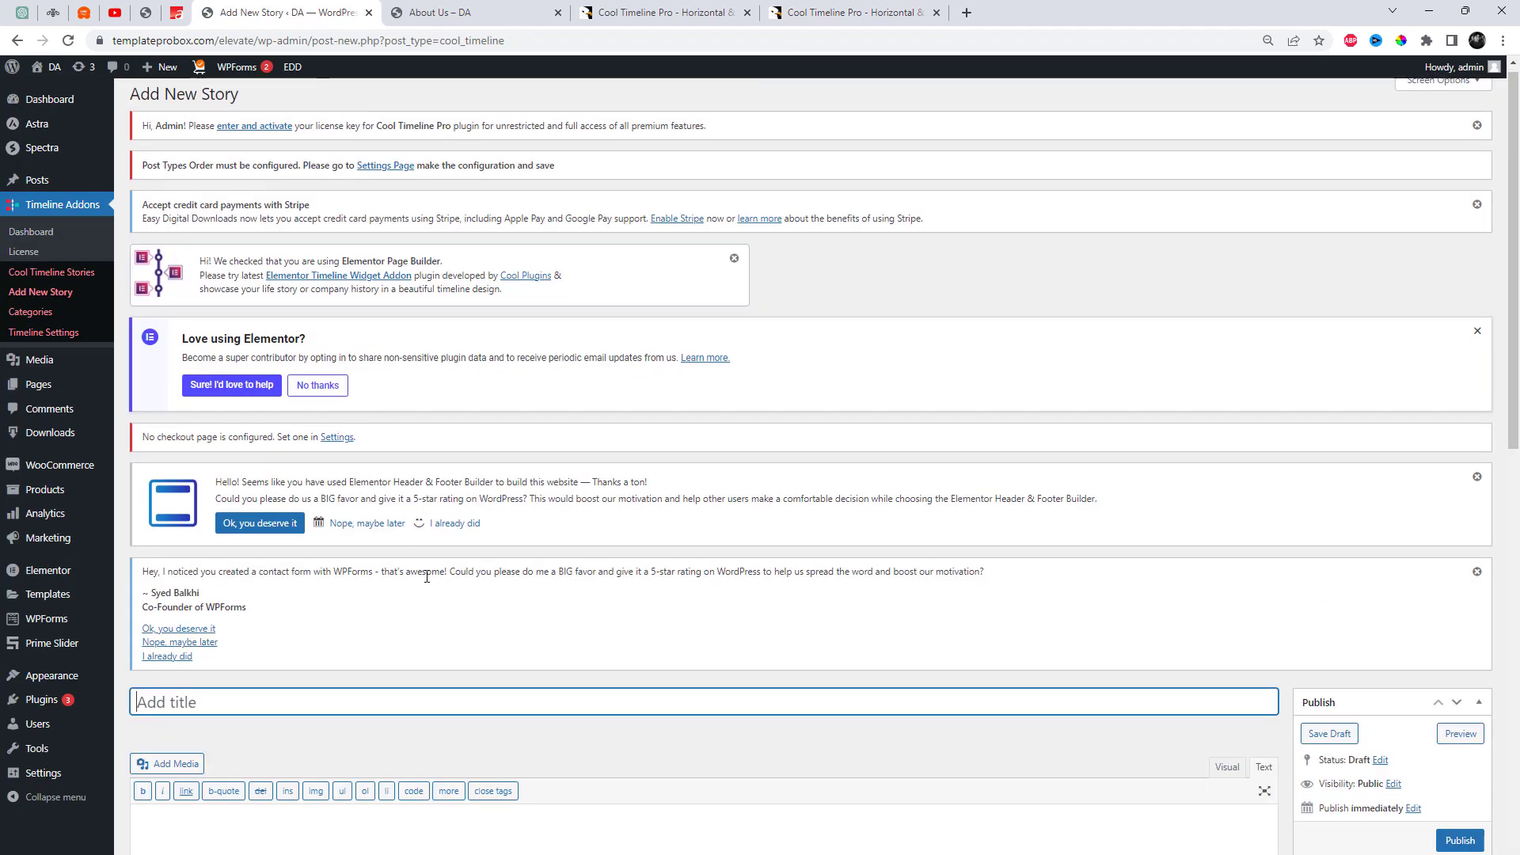
pyautogui.scroll(-5, 342, 396)
pyautogui.hotkey('ctrl', 'v')
# Copy the demo's Lorem ipsum paragraph into the story content.
pyautogui.moveTo(677, 11); pyautogui.dragTo(511, 8)
pyautogui.moveTo(665, 590); pyautogui.dragTo(799, 669)
pyautogui.hotkey('ctrl', 'c')
pyautogui.click(285, 12)
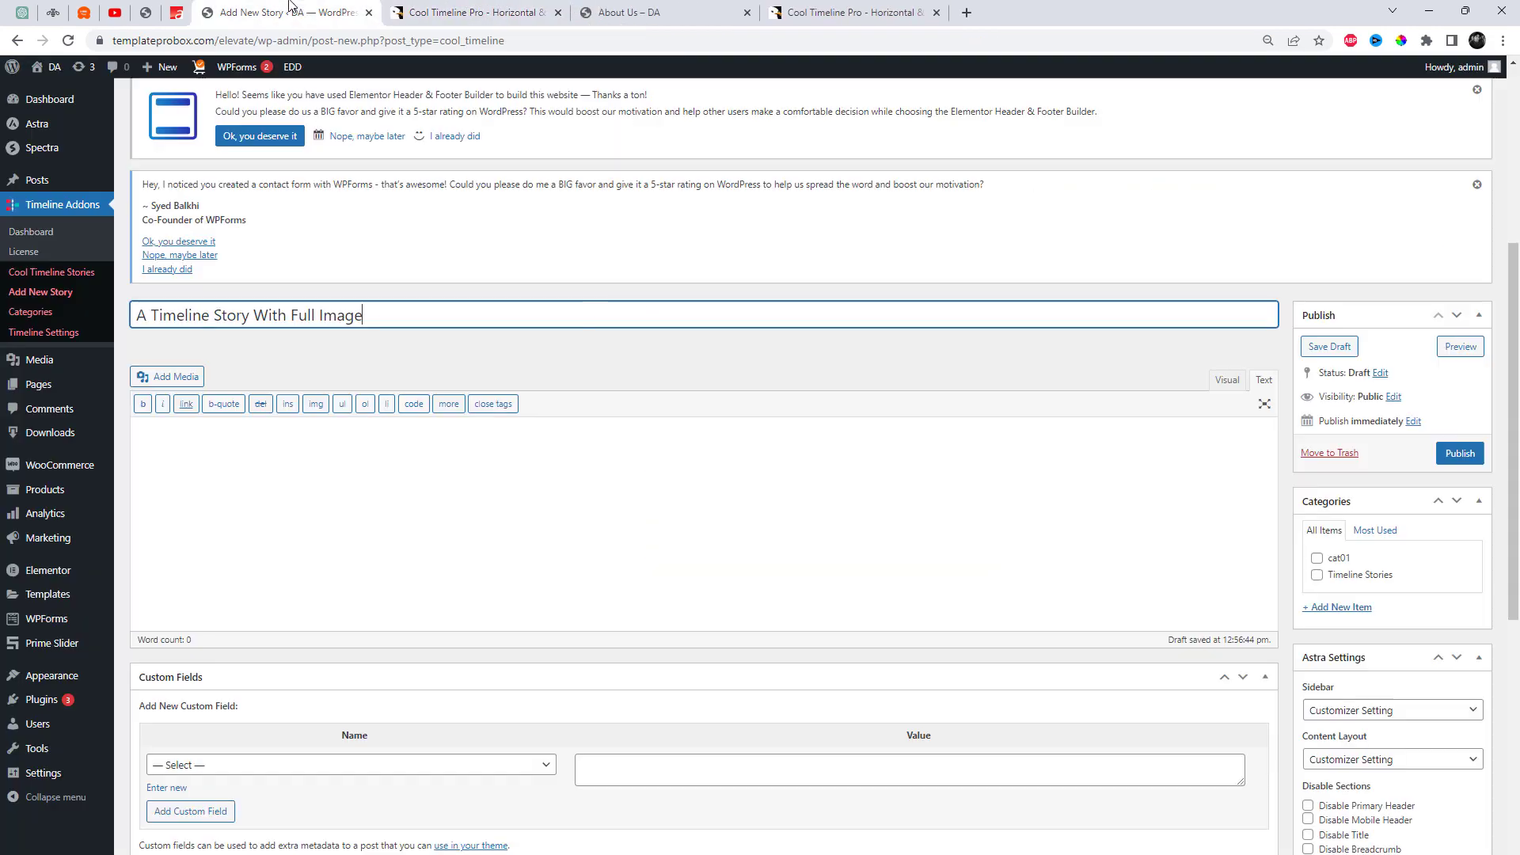
pyautogui.click(367, 478)
pyautogui.hotkey('ctrl', 'v')
pyautogui.scroll(-7, 644, 588)
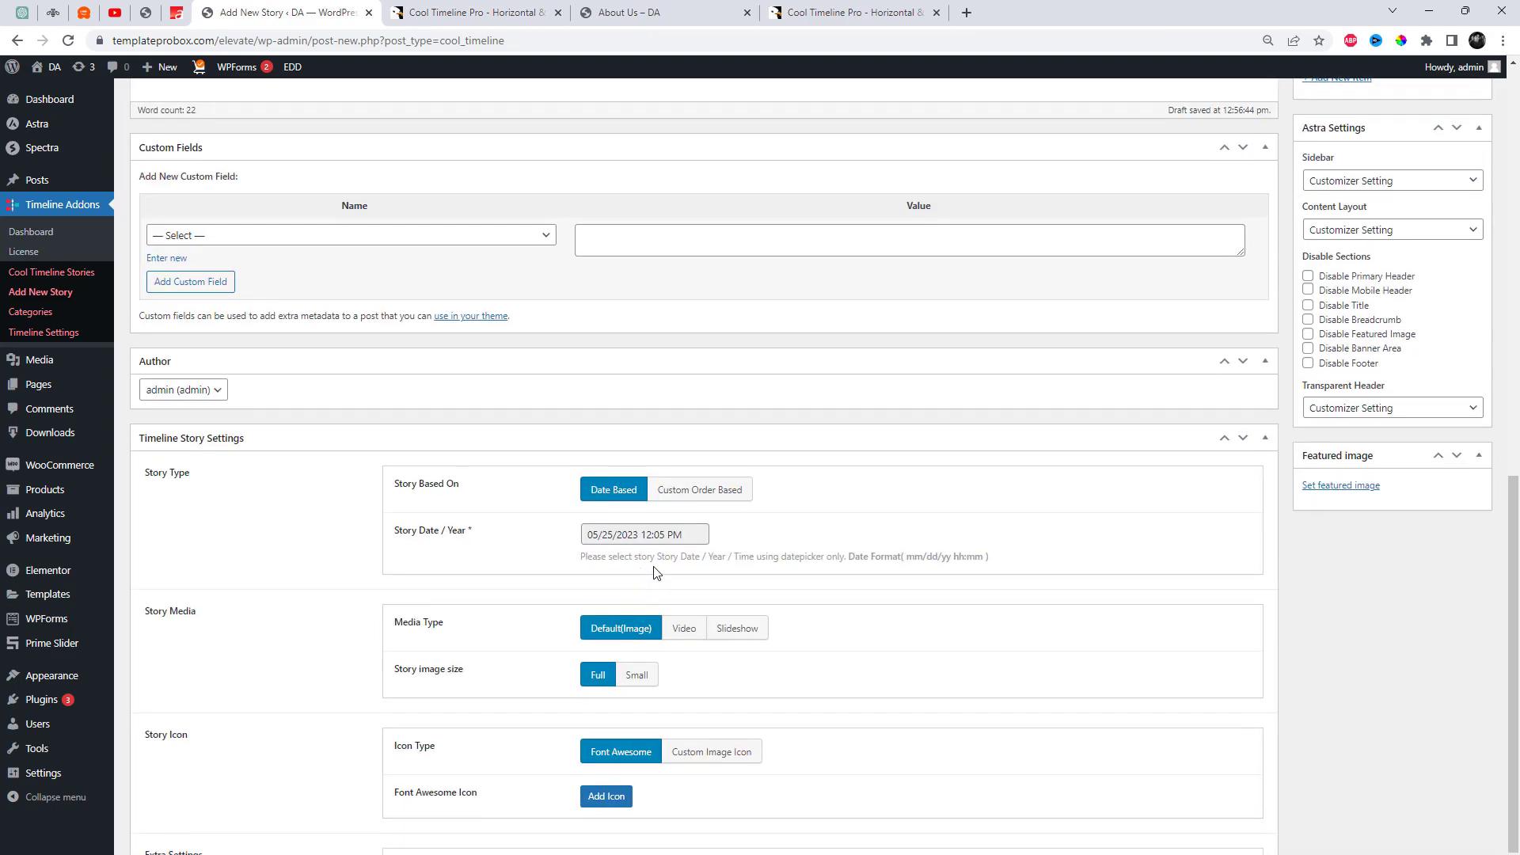
# Set the story date to 05/05/2020 with the date picker.
pyautogui.scroll(-1, 654, 570)
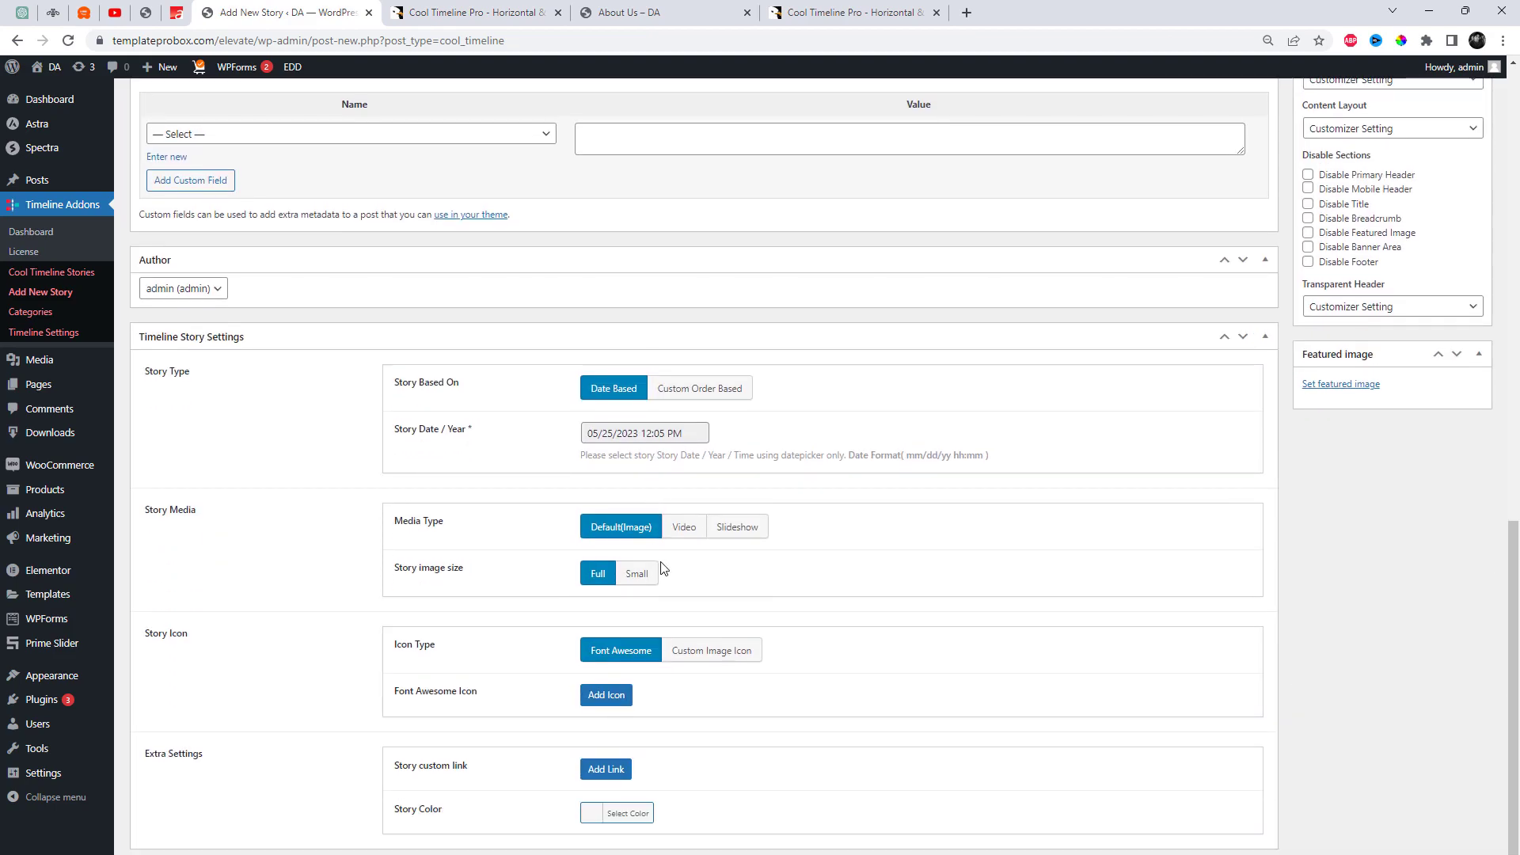
pyautogui.click(671, 431)
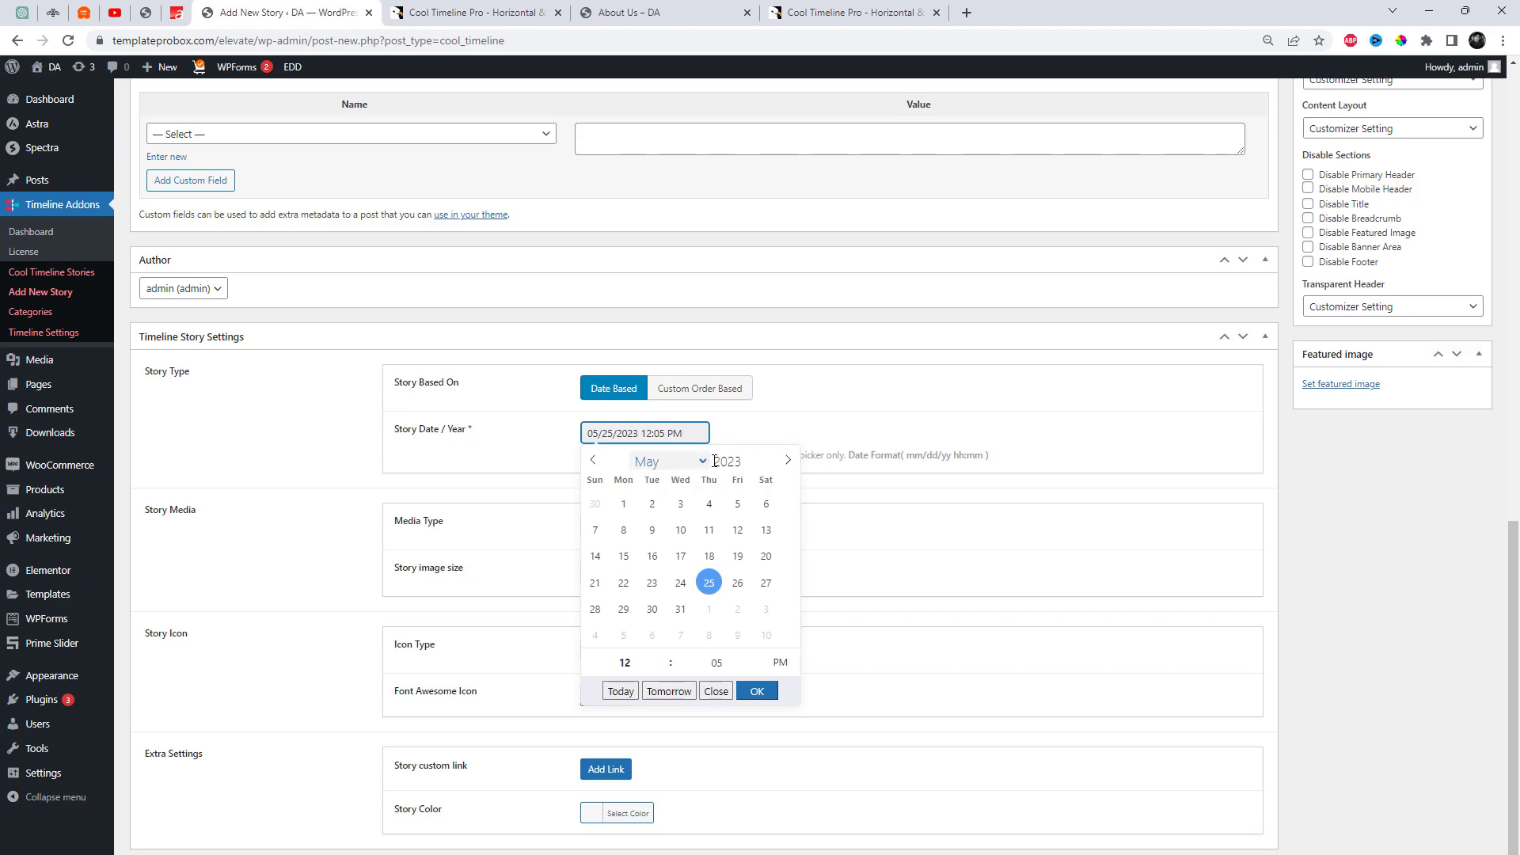
pyautogui.click(702, 461)
pyautogui.click(771, 465)
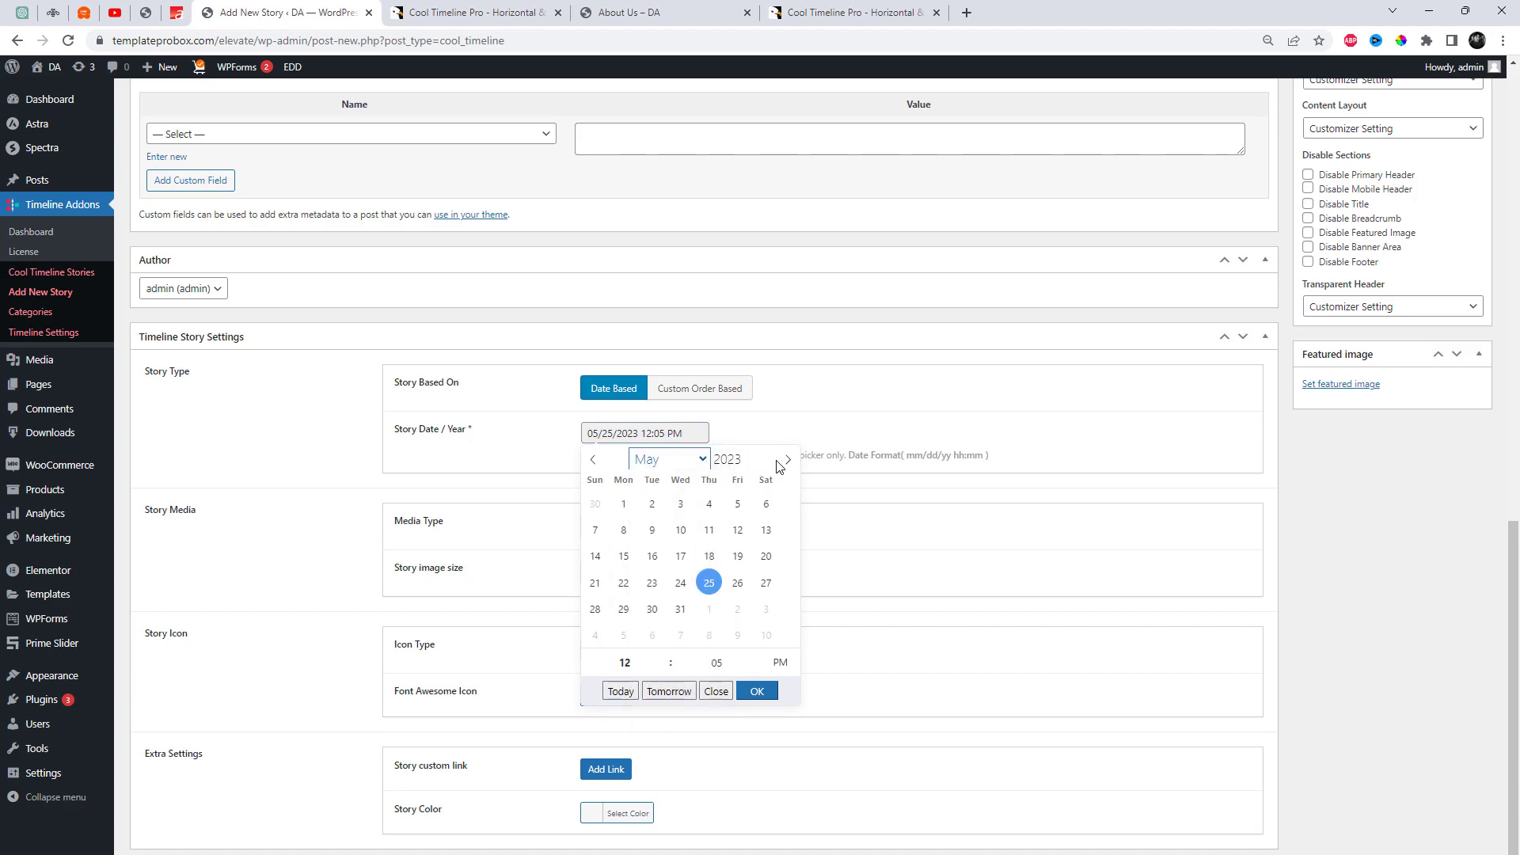
pyautogui.click(731, 459)
pyautogui.click(652, 529)
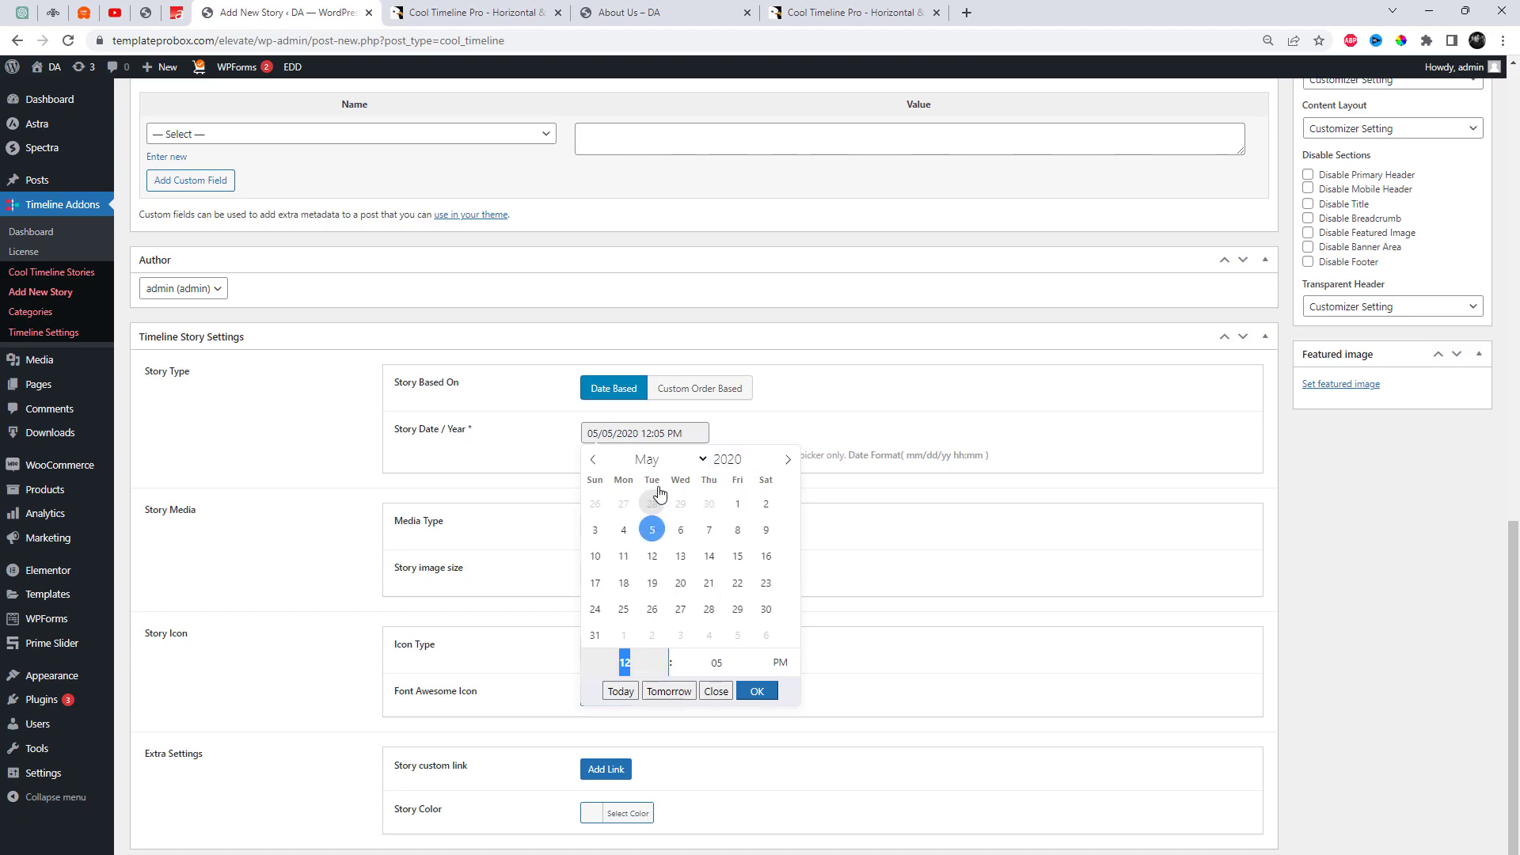
pyautogui.click(646, 459)
pyautogui.click(727, 459)
pyautogui.click(905, 385)
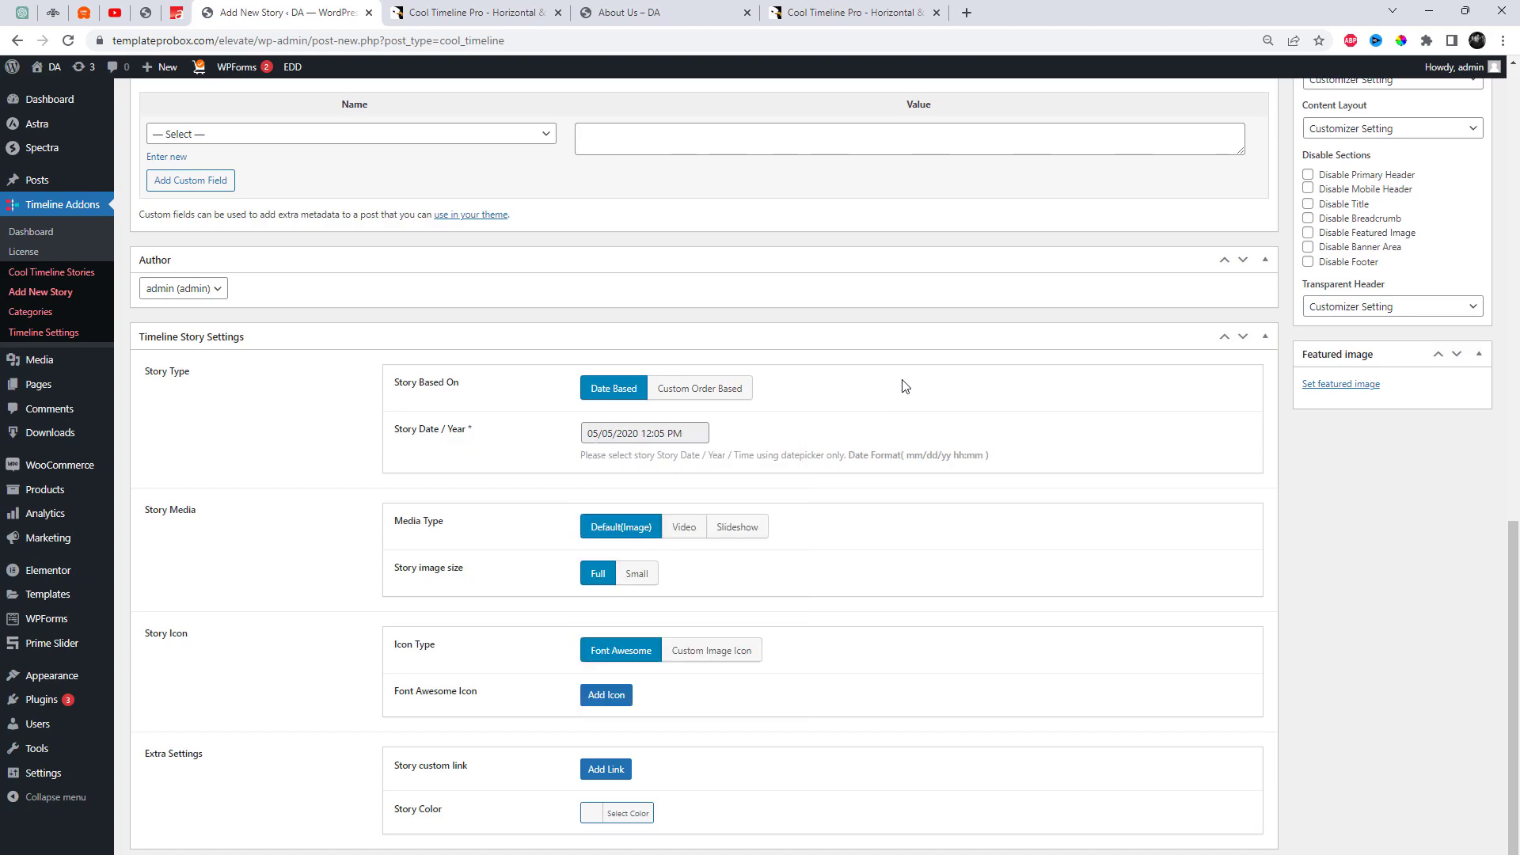
# Set the red-dress photo from the media library as the featured image.
pyautogui.click(1335, 385)
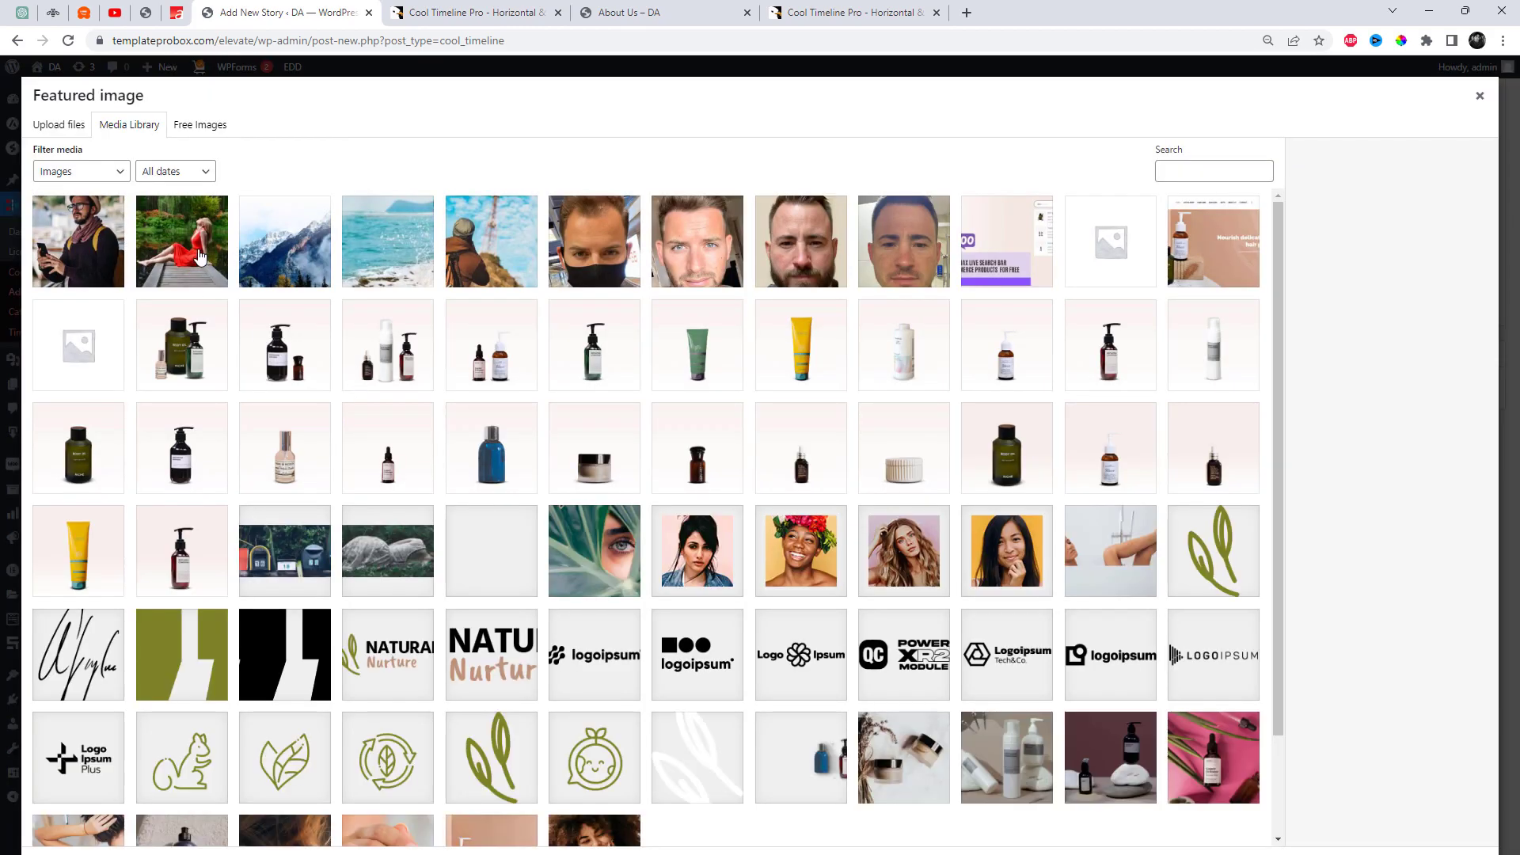
pyautogui.click(200, 257)
pyautogui.click(1448, 835)
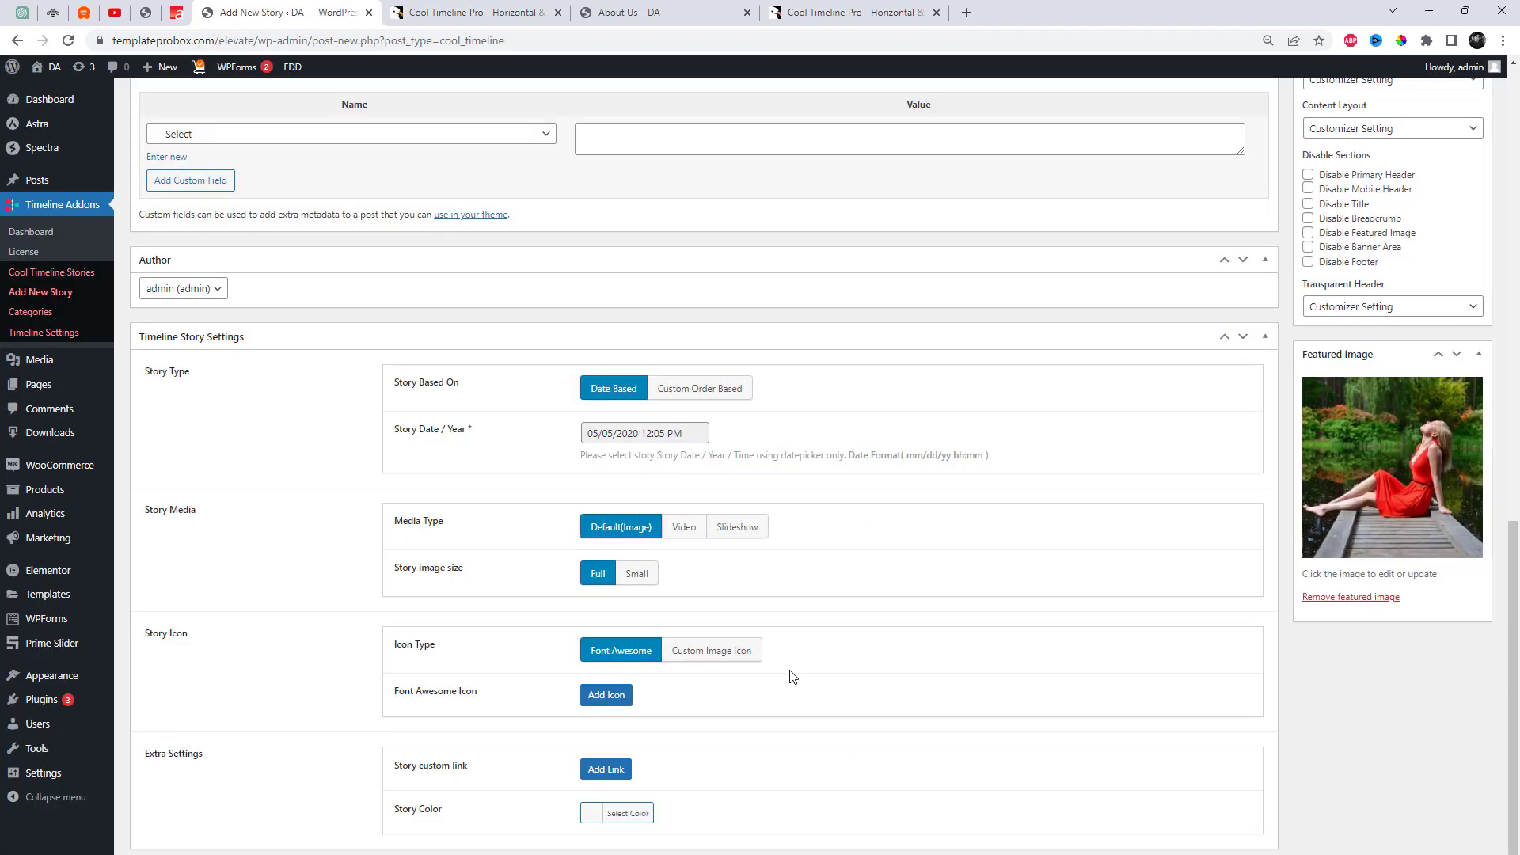
# Give the story an archive-style icon and a blue story colour.
pyautogui.click(607, 696)
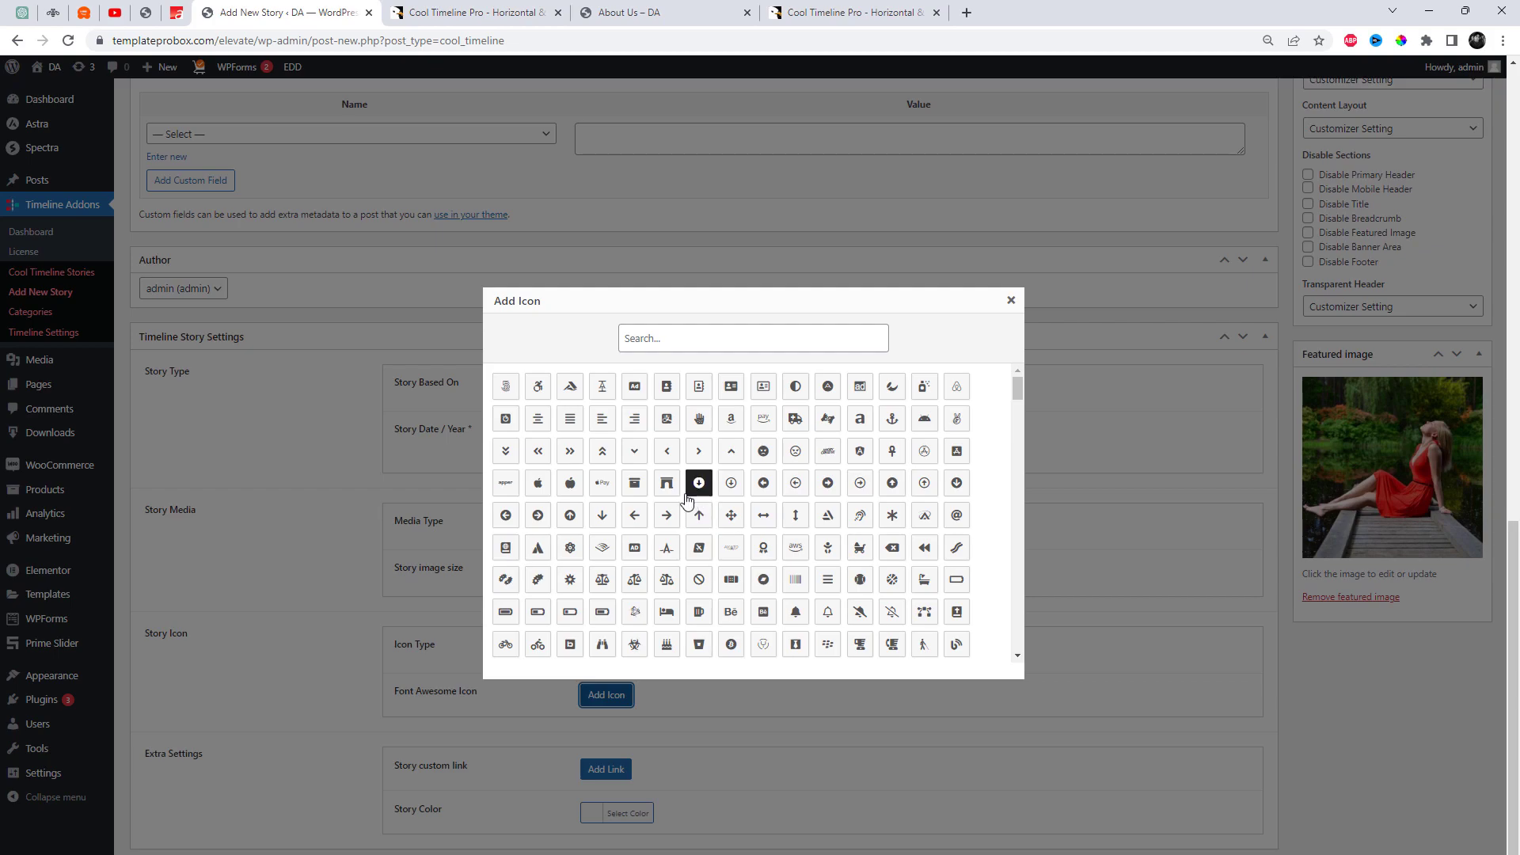
pyautogui.click(666, 484)
pyautogui.click(598, 814)
pyautogui.scroll(-3, 702, 784)
pyautogui.click(694, 758)
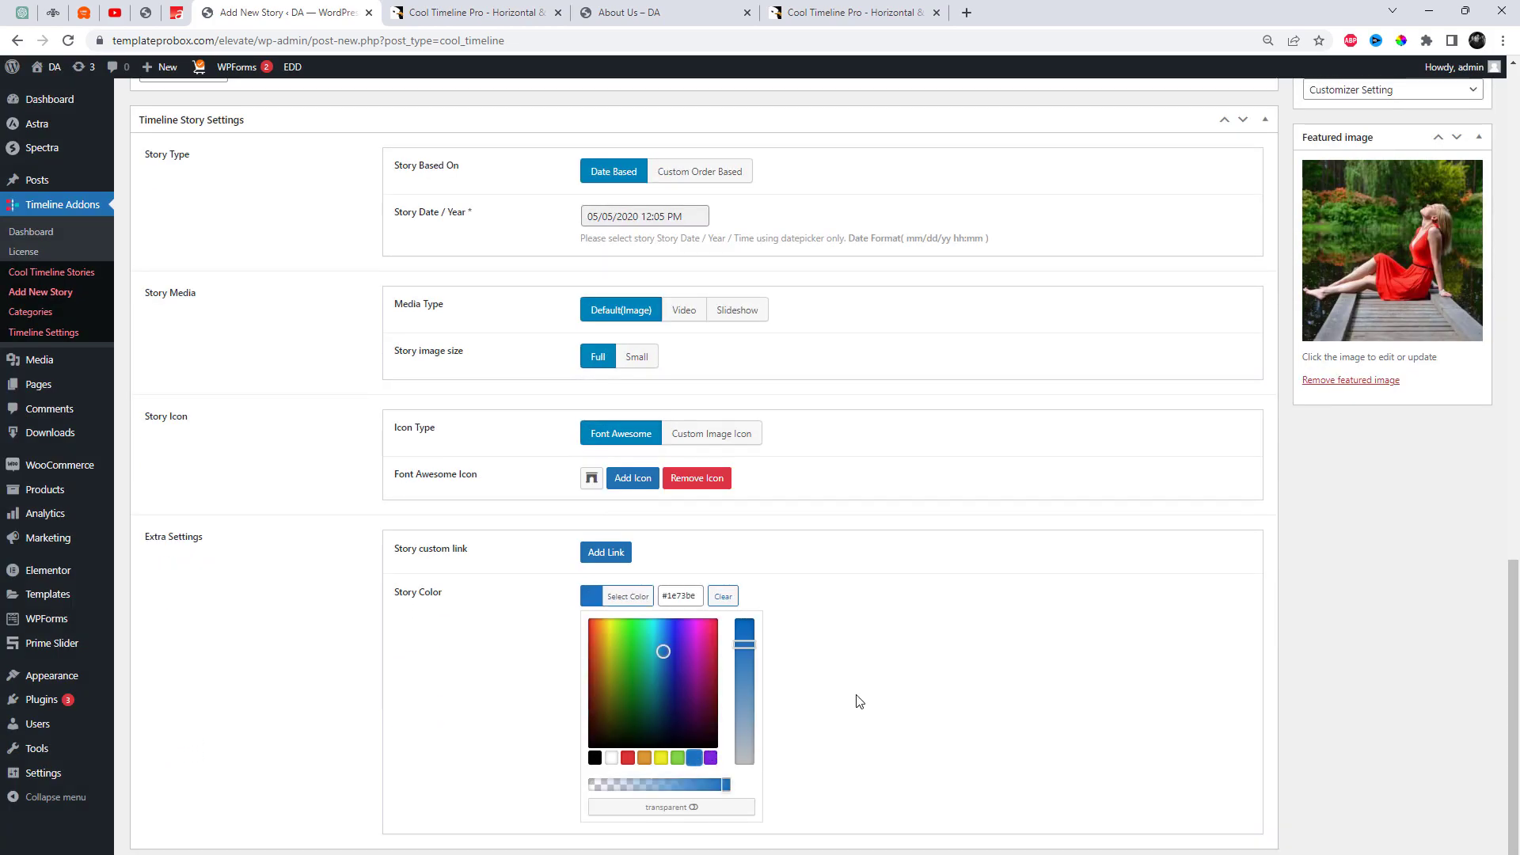
pyautogui.click(868, 704)
pyautogui.scroll(3, 868, 704)
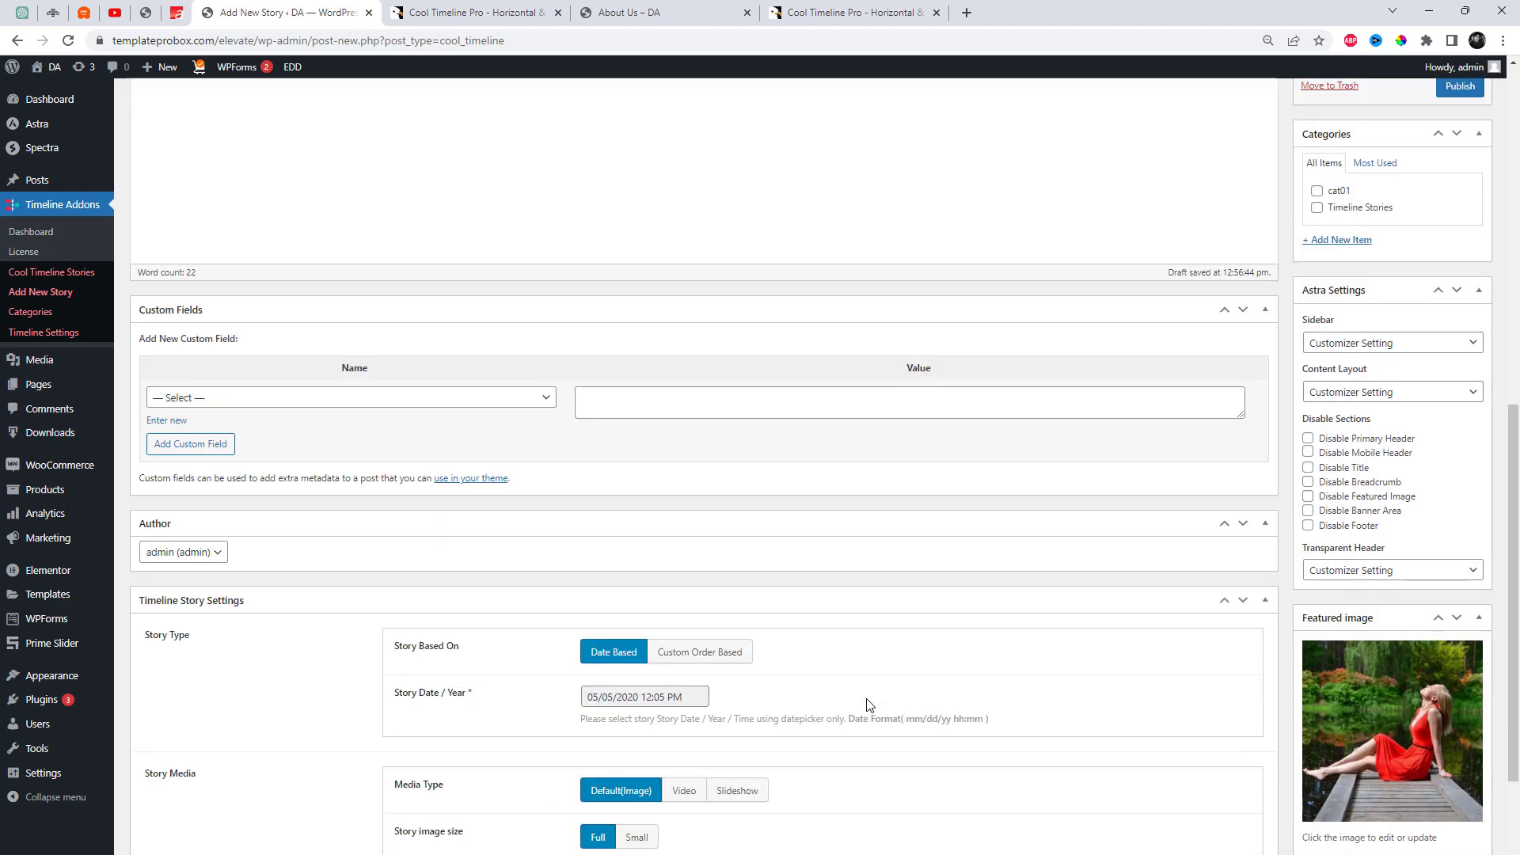
pyautogui.scroll(3, 868, 704)
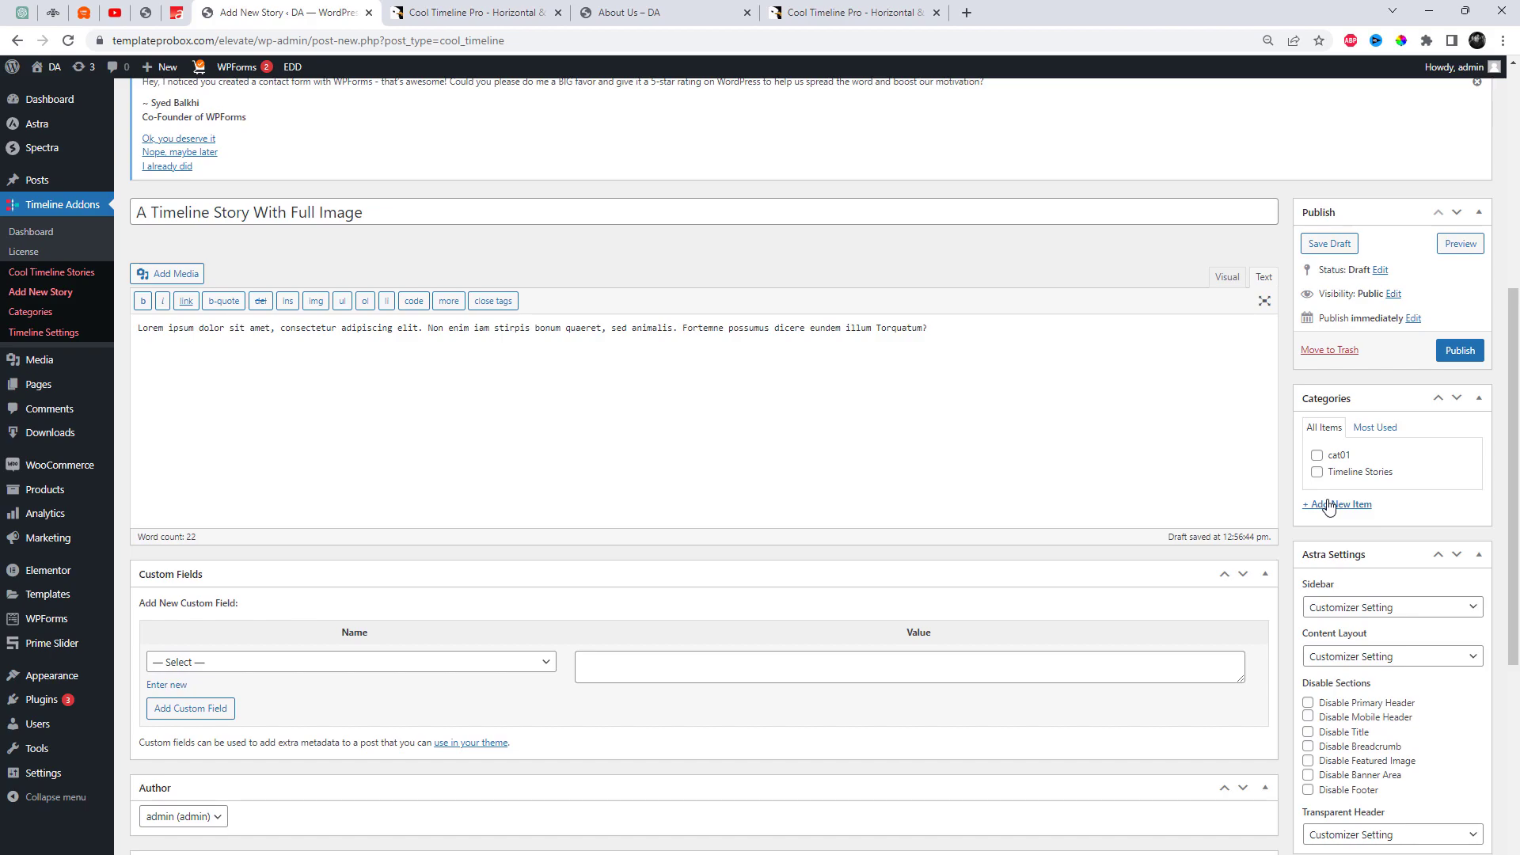
# File 'A Timeline Story With Full Image' under a new Stories category and publish it.
pyautogui.click(1328, 505)
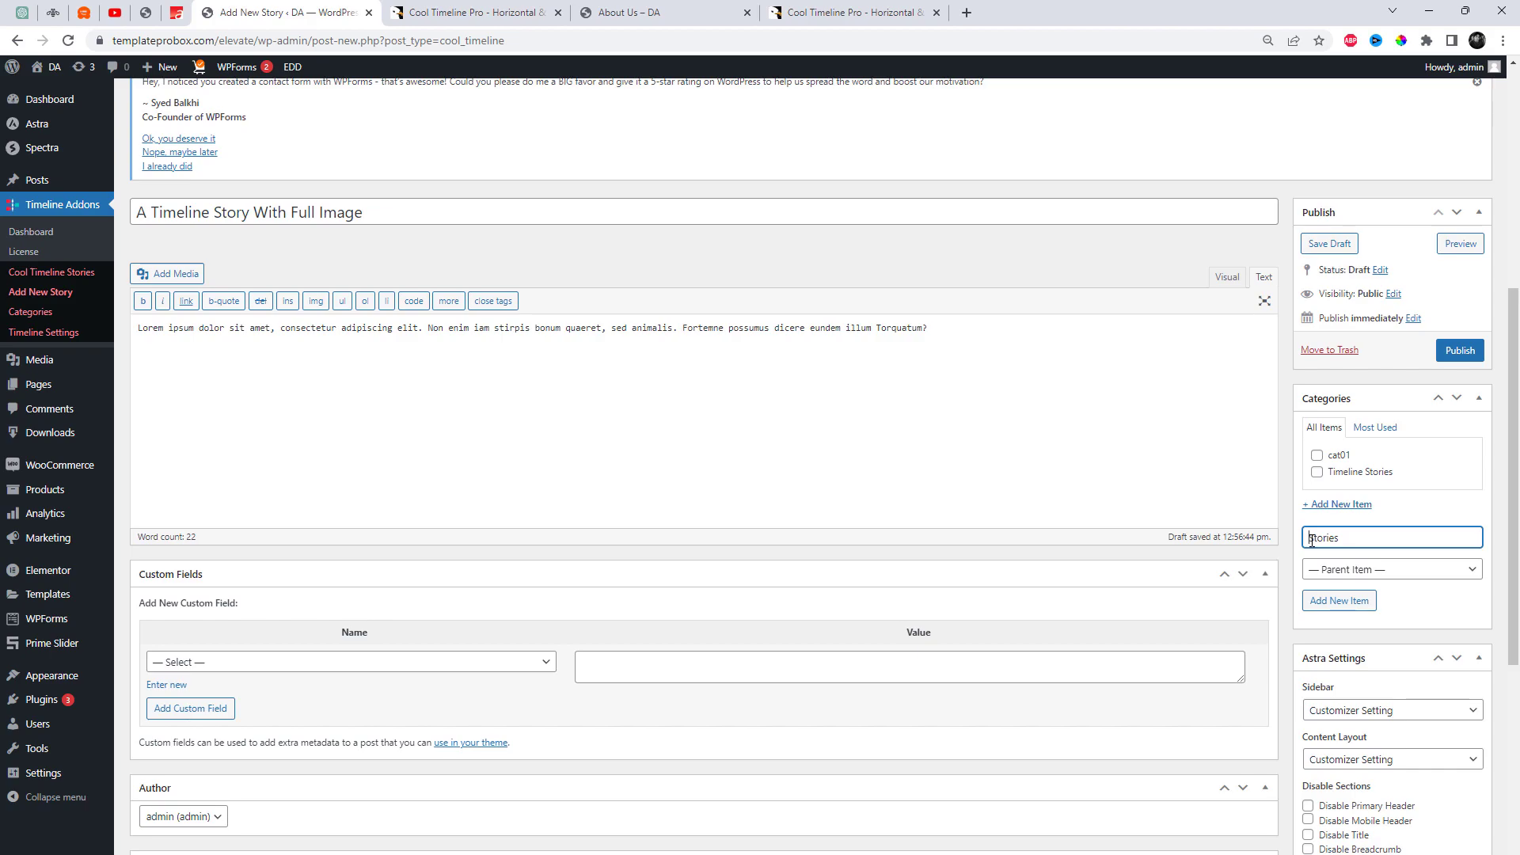
pyautogui.click(1340, 600)
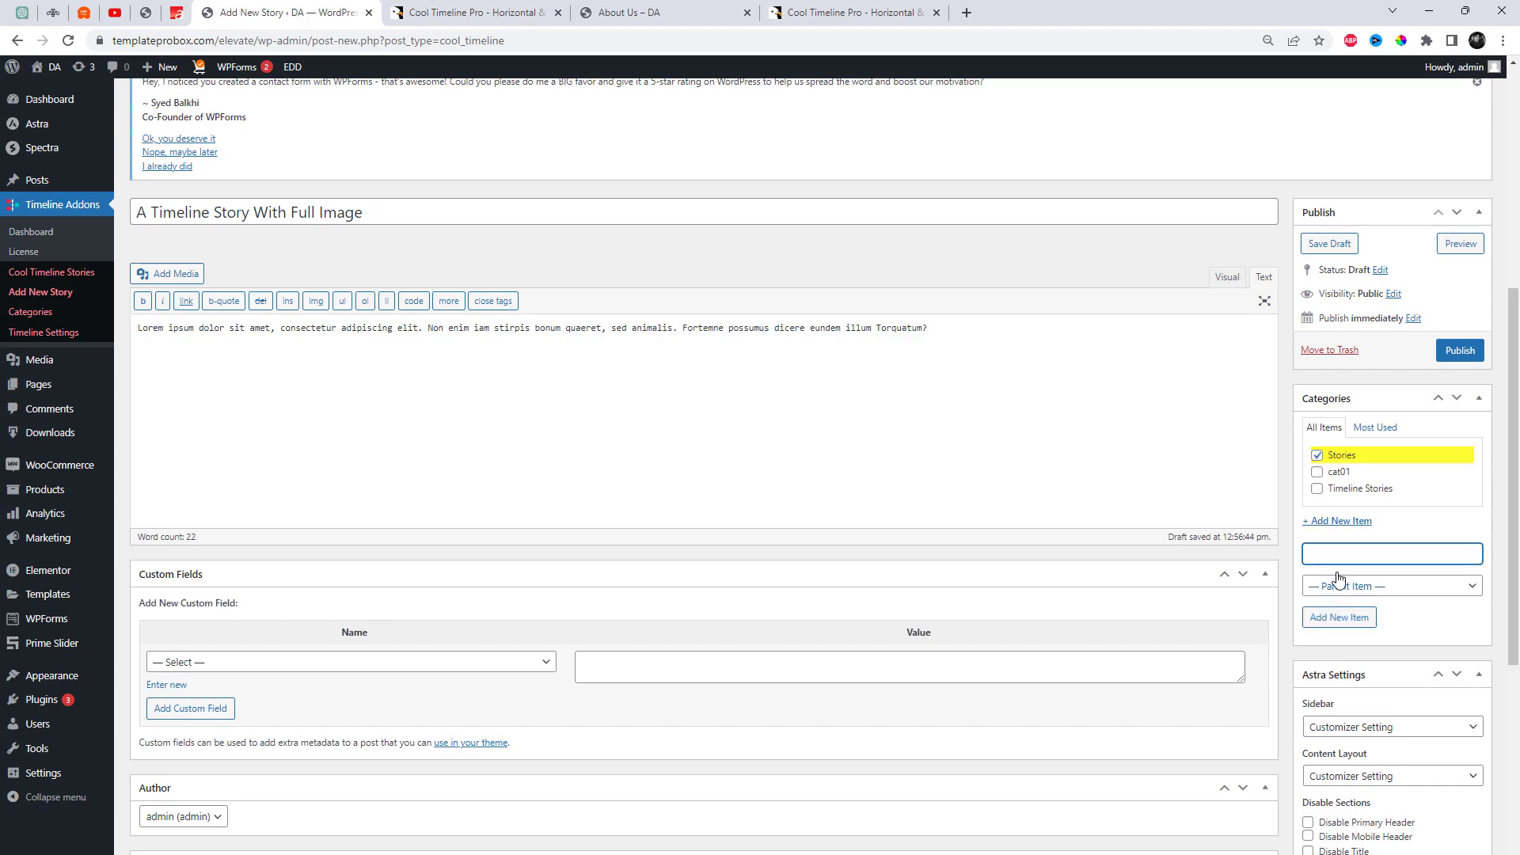
pyautogui.click(1458, 351)
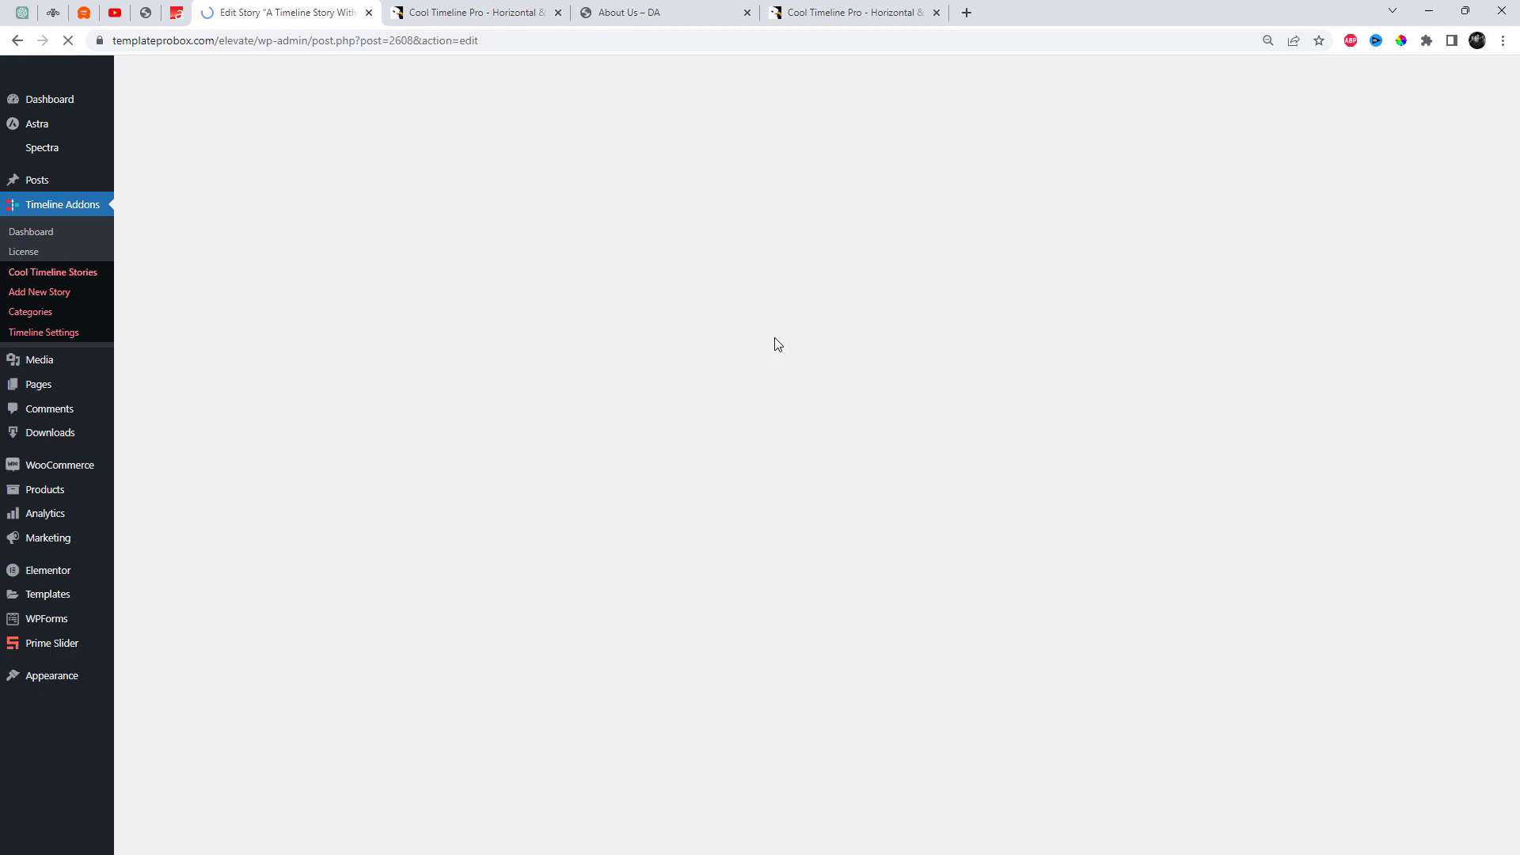
pyautogui.scroll(-2, 443, 546)
pyautogui.scroll(2, 448, 543)
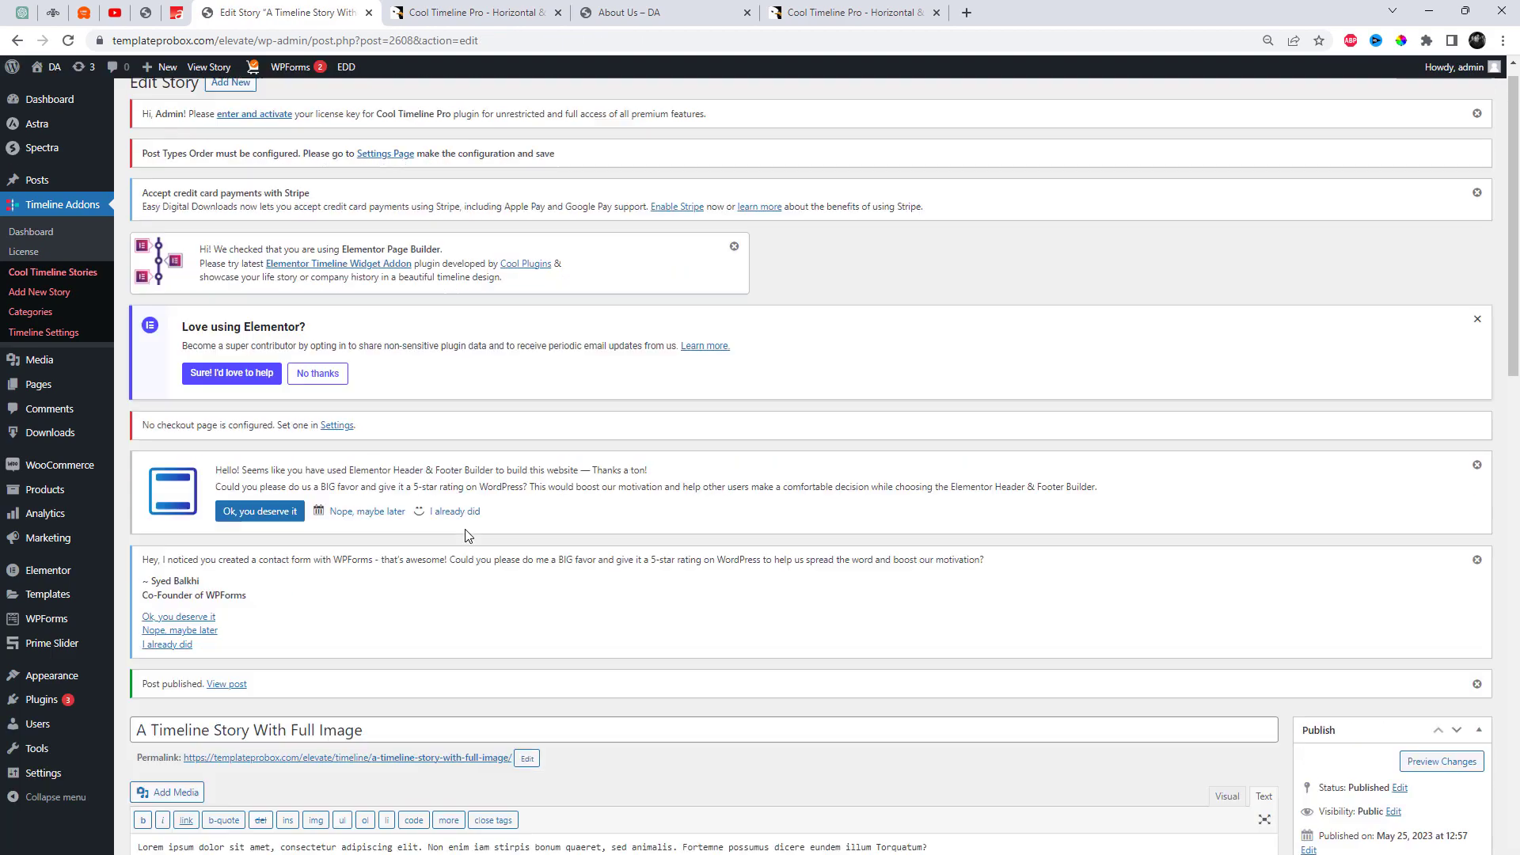
# Start a new story titled 'Small Image Timeline Story', copied from the demo.
pyautogui.click(240, 111)
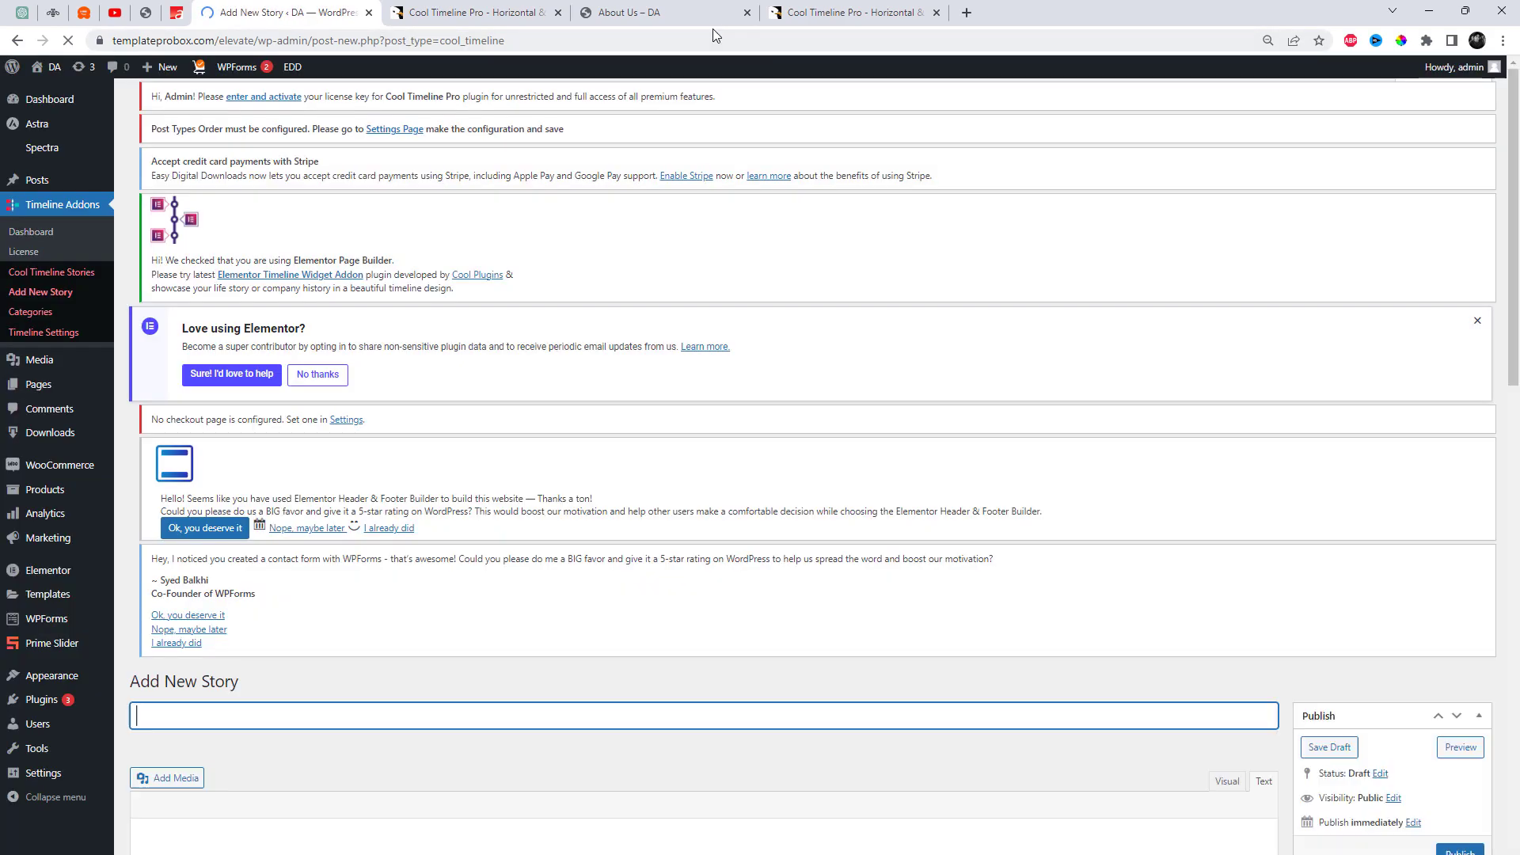
pyautogui.click(475, 11)
pyautogui.scroll(-6, 589, 402)
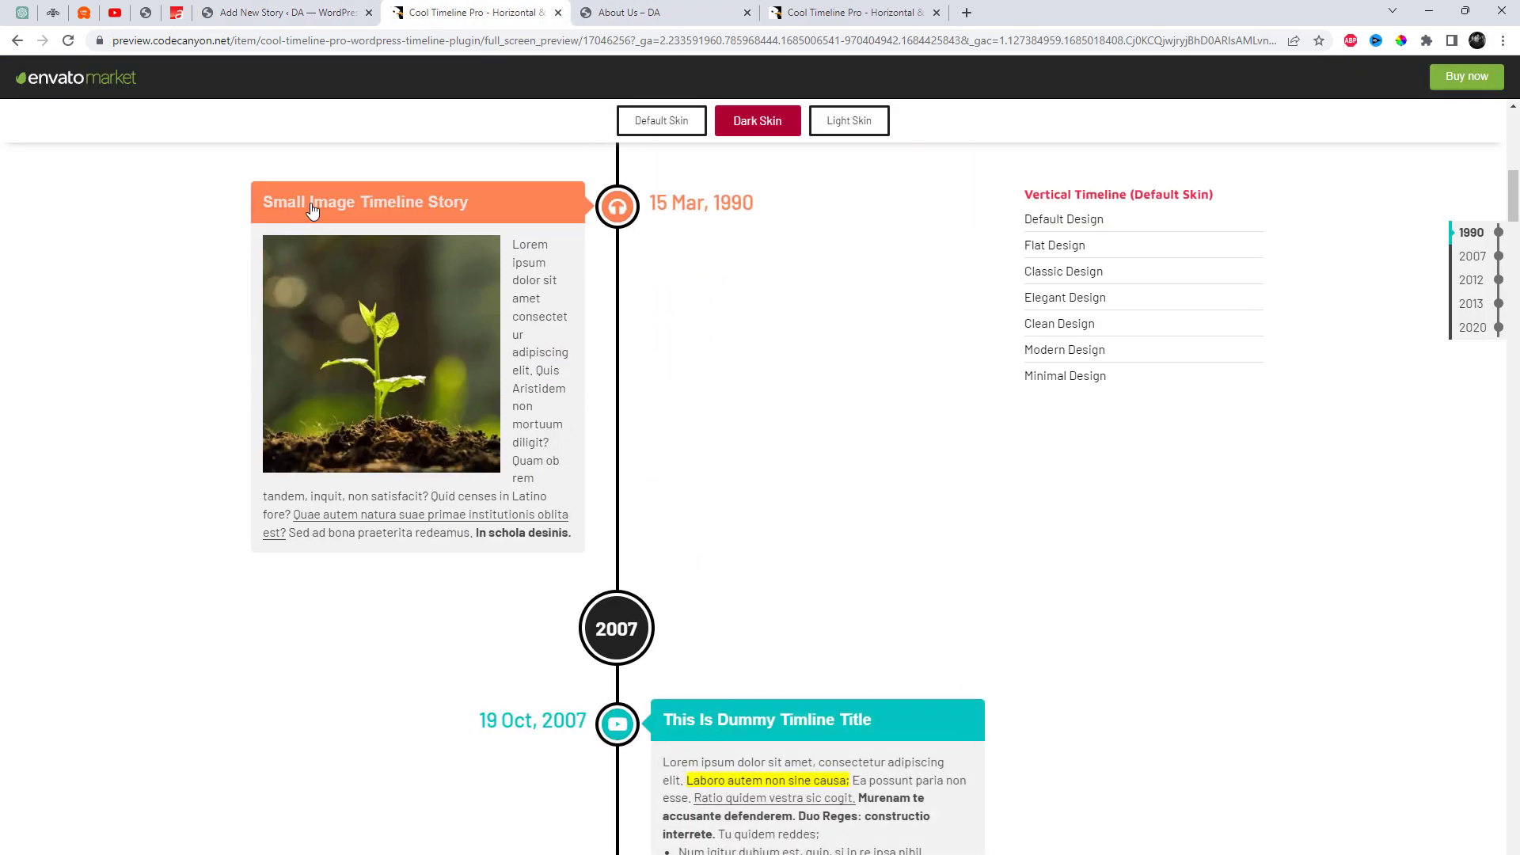
pyautogui.moveTo(483, 206); pyautogui.dragTo(266, 207)
pyautogui.hotkey('ctrl', 'c')
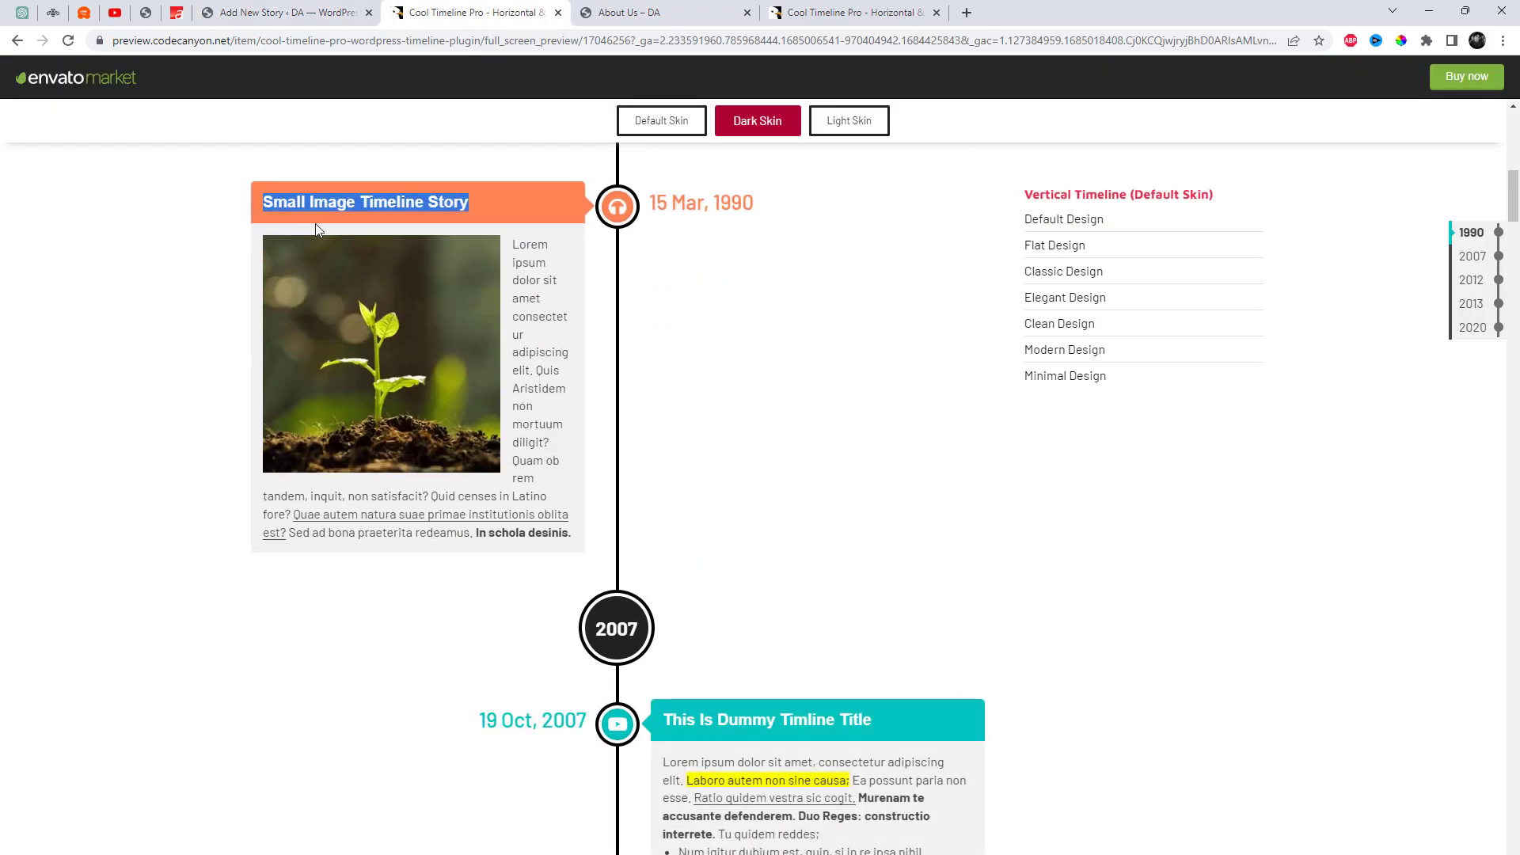
pyautogui.click(285, 11)
pyautogui.scroll(-5, 356, 405)
pyautogui.click(287, 314)
pyautogui.hotkey('ctrl', 'v')
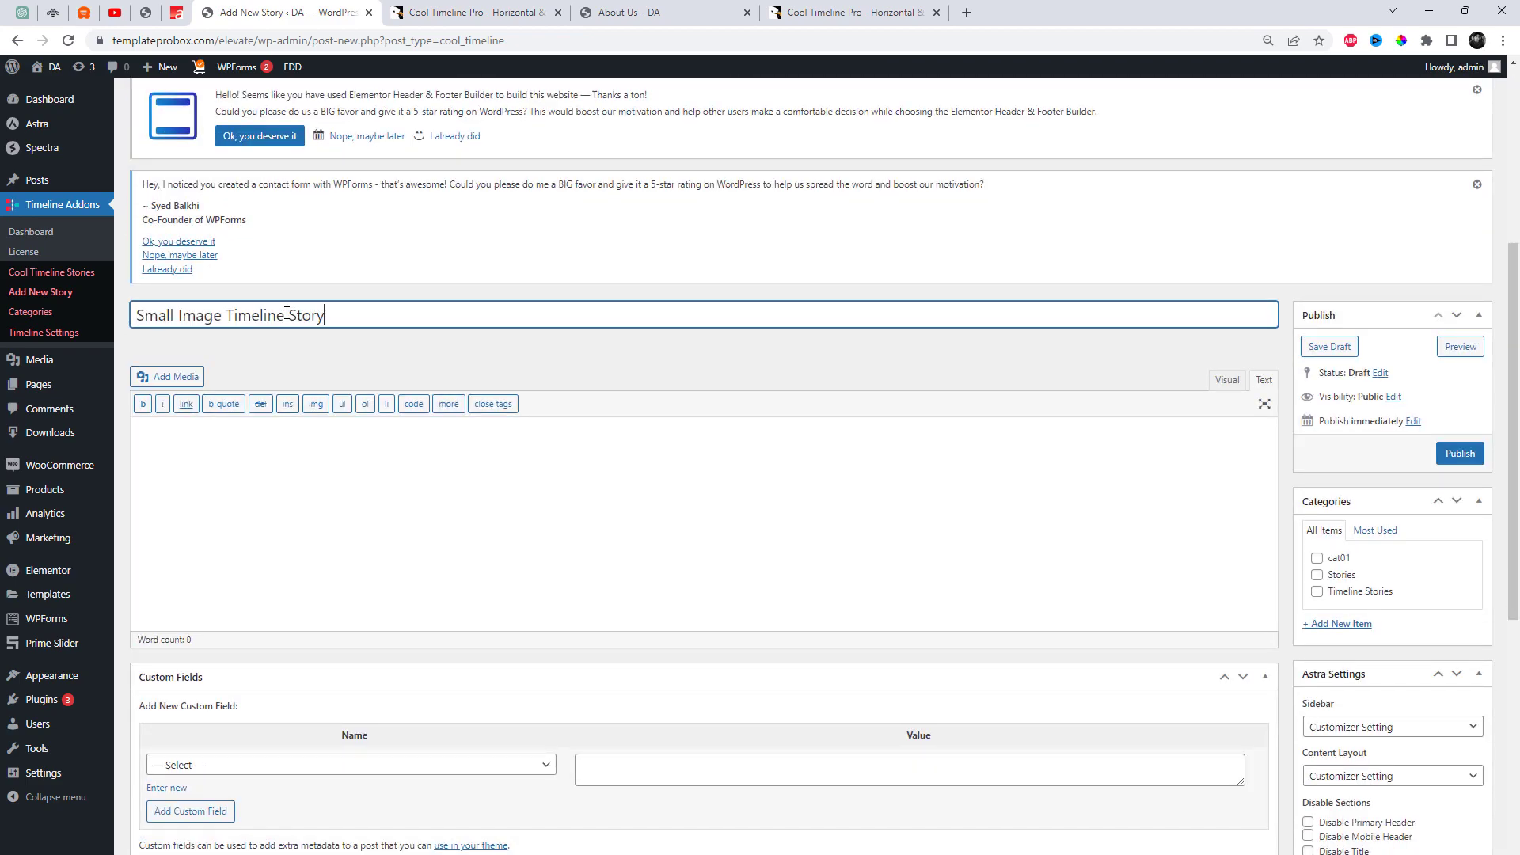
# Copy the demo's Lorem ipsum body paragraph into the story content.
pyautogui.click(475, 11)
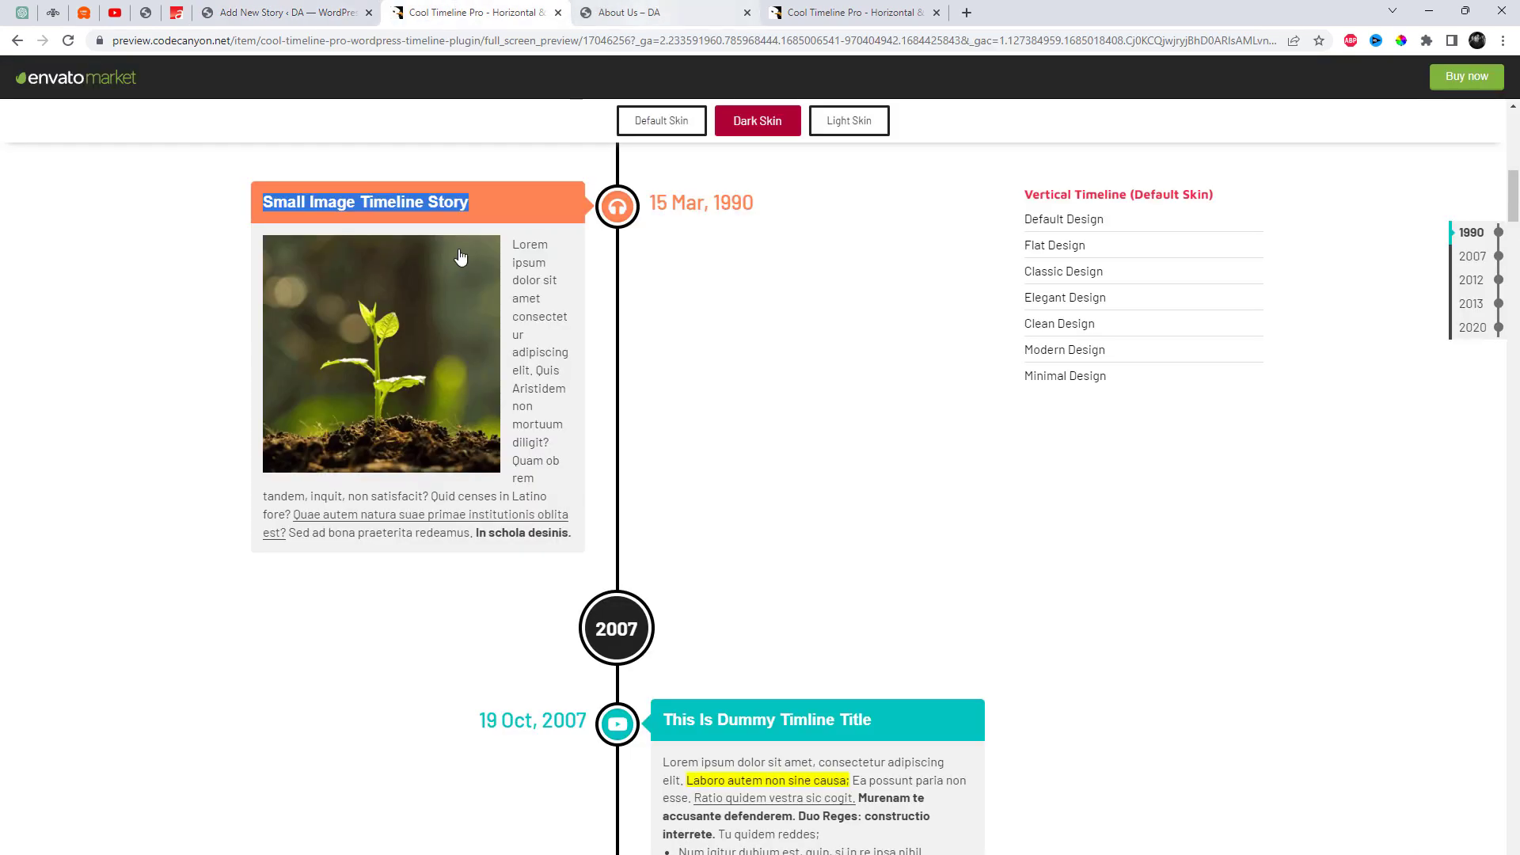
pyautogui.moveTo(515, 243); pyautogui.dragTo(583, 552)
pyautogui.hotkey('ctrl', 'c')
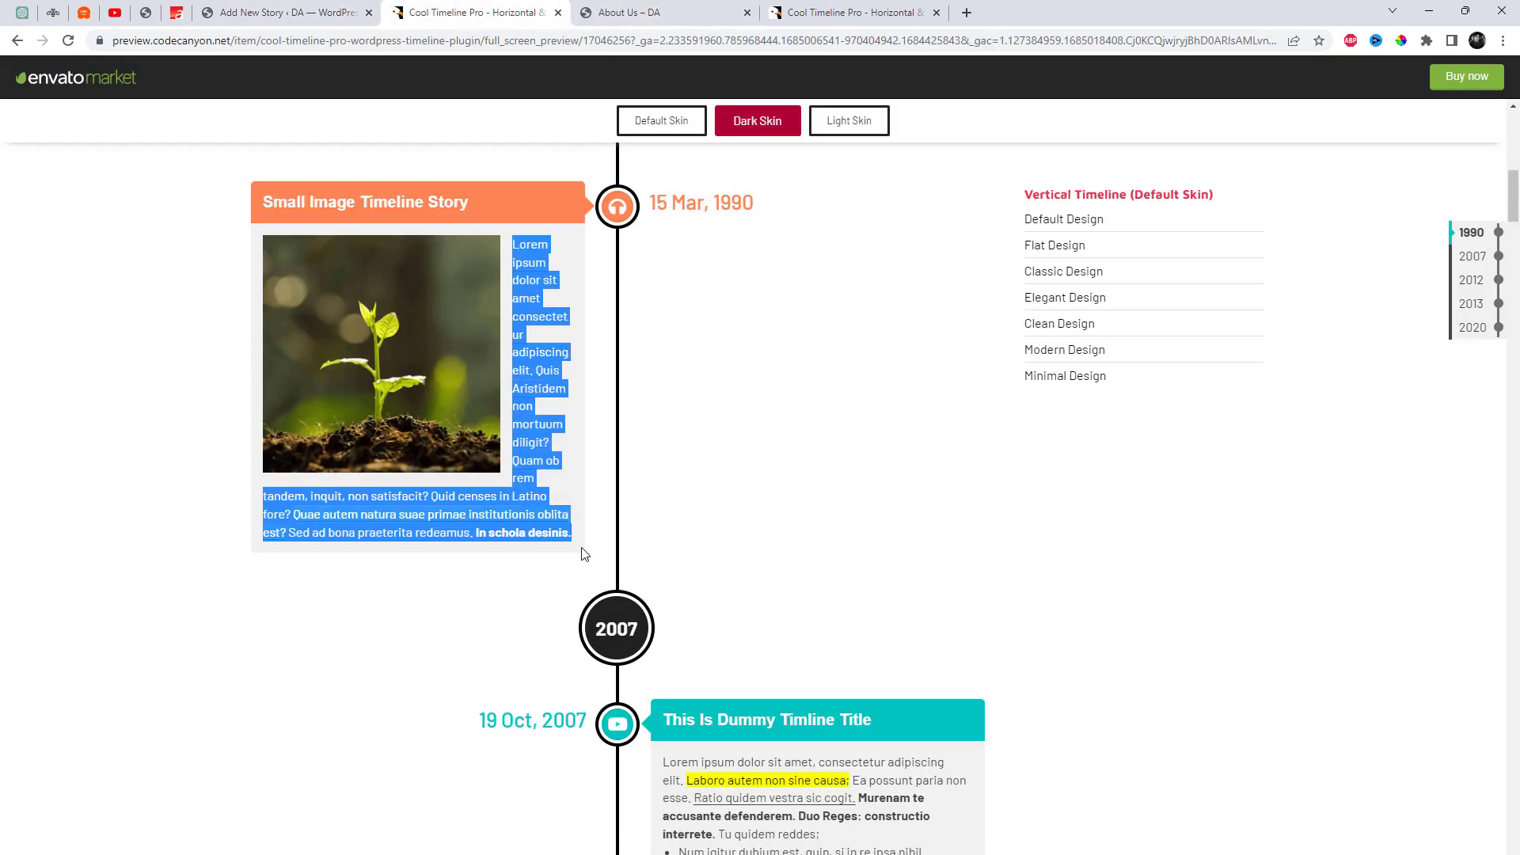
pyautogui.click(253, 13)
pyautogui.click(339, 515)
pyautogui.hotkey('ctrl', 'v')
pyautogui.scroll(-8, 485, 569)
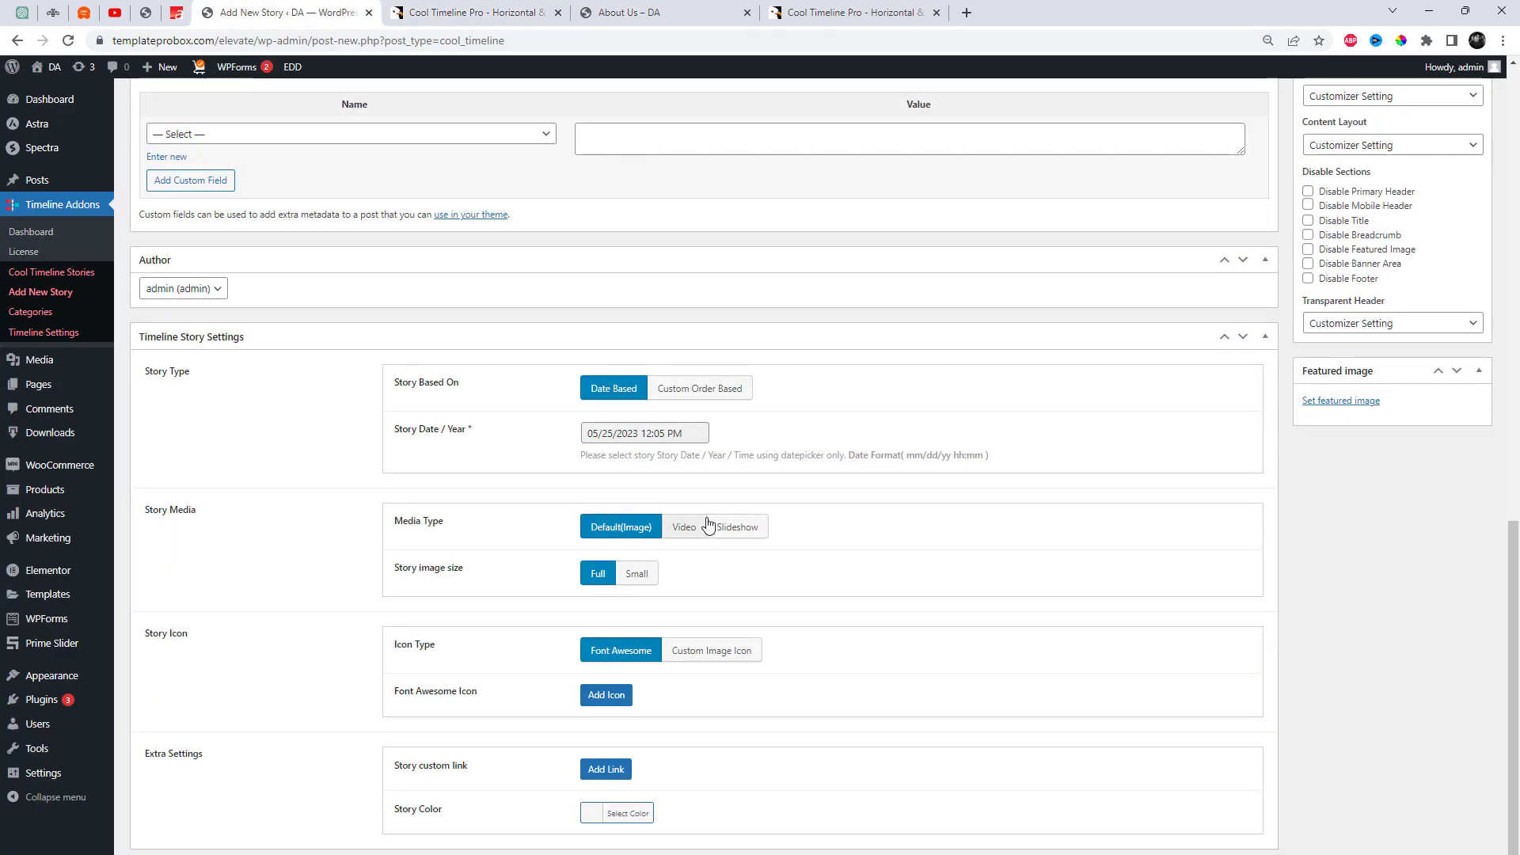
# Set the story date to 08/21/2020 in the date picker.
pyautogui.click(656, 434)
pyautogui.click(721, 463)
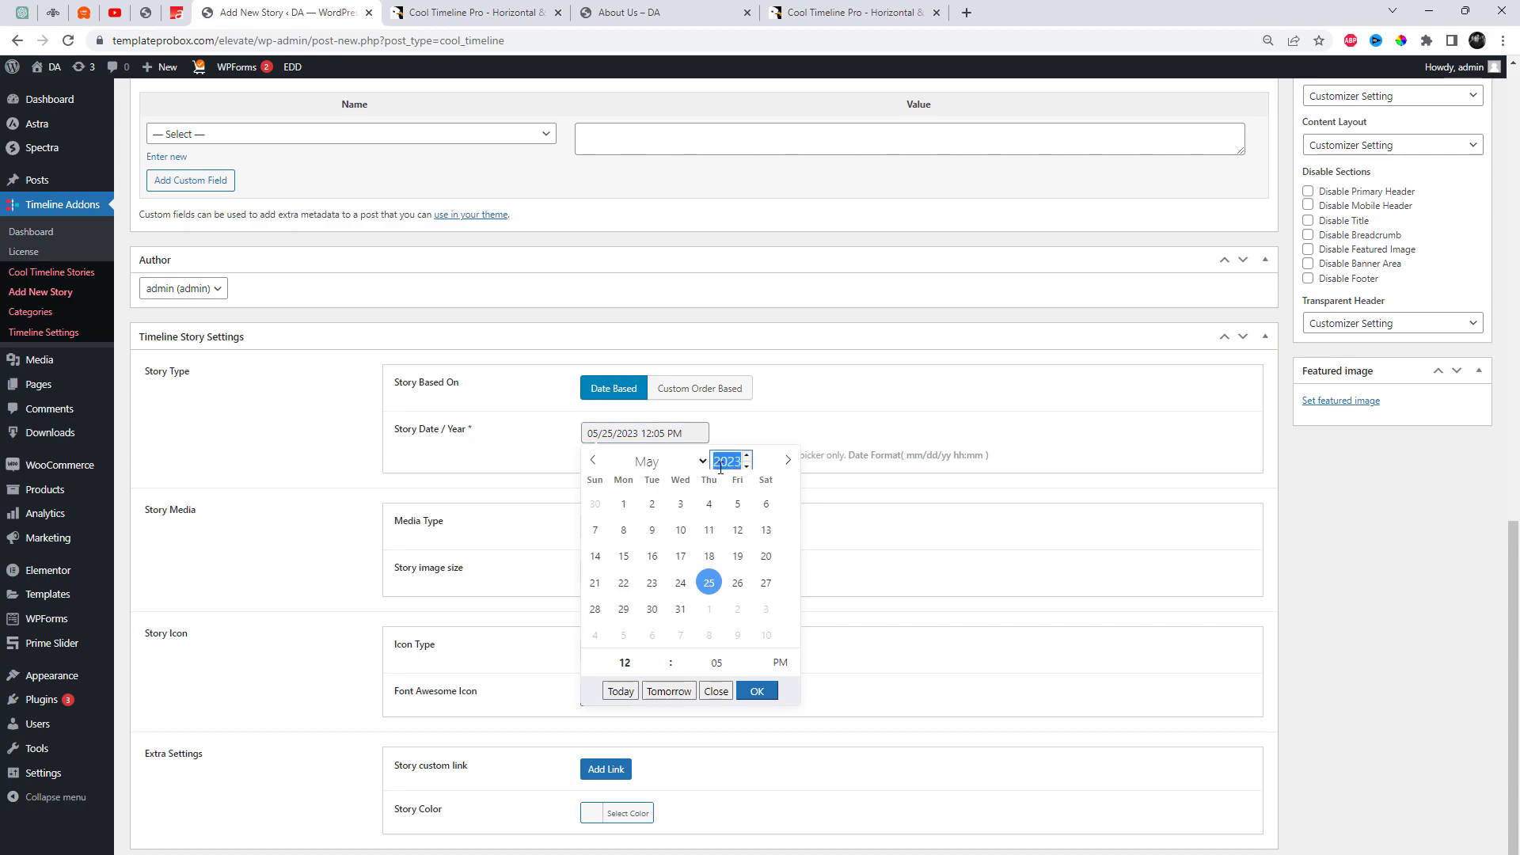
pyautogui.write('2020')
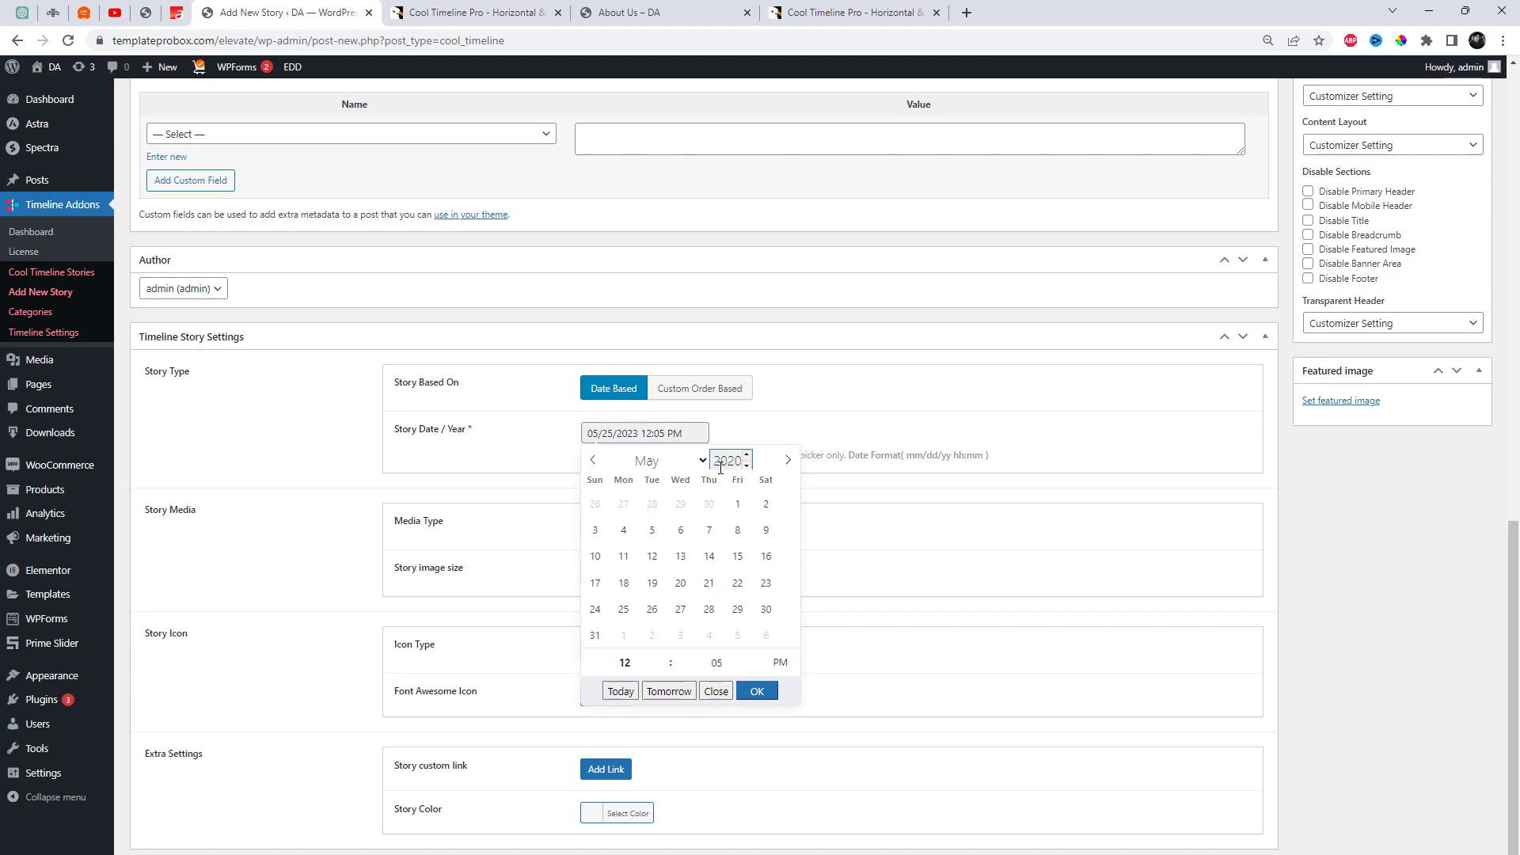
pyautogui.click(672, 459)
pyautogui.click(669, 613)
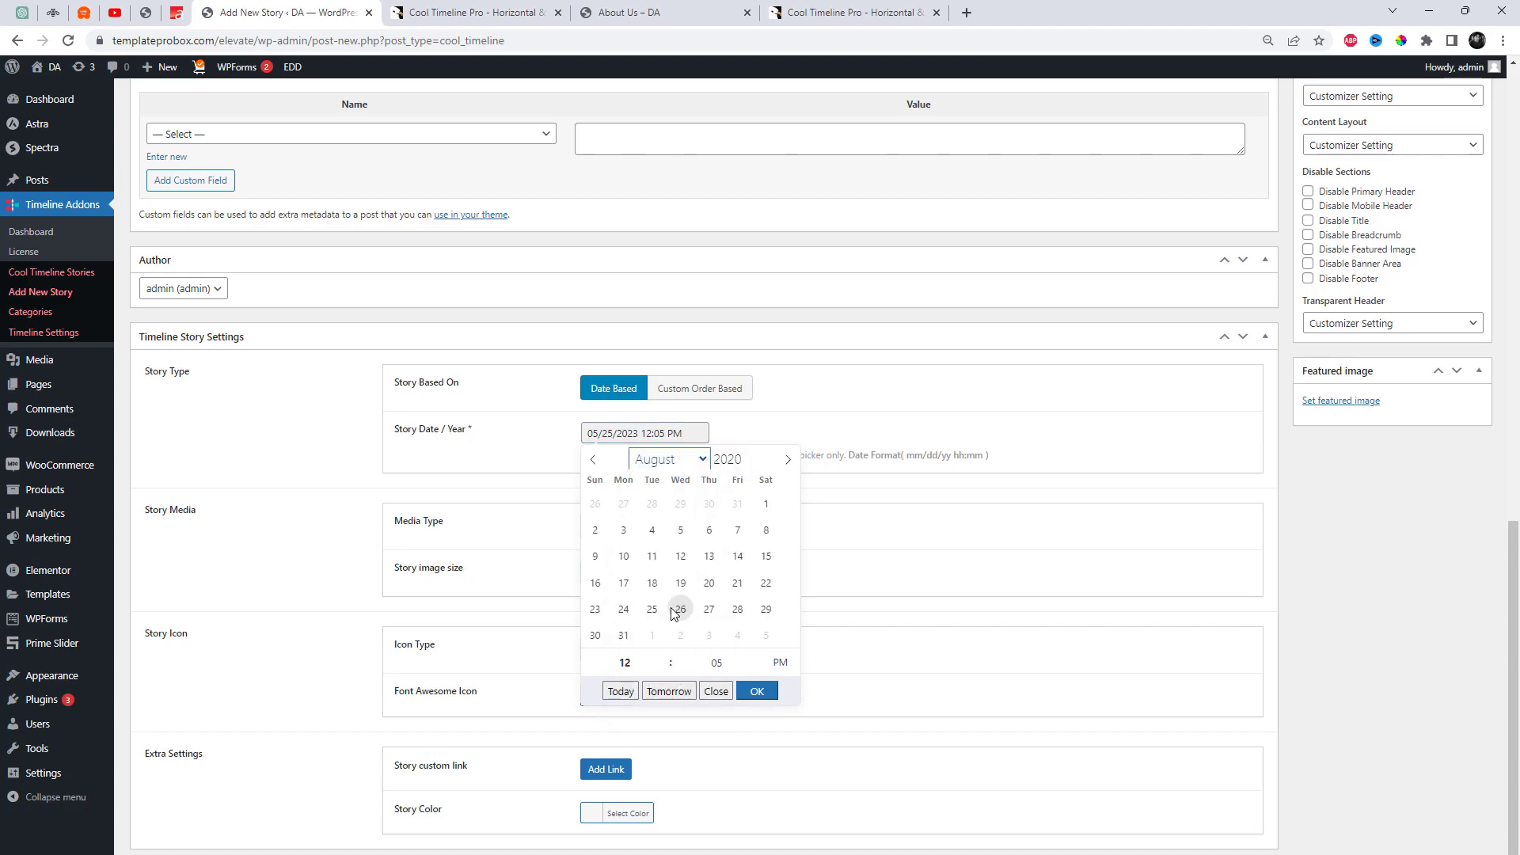
pyautogui.click(737, 584)
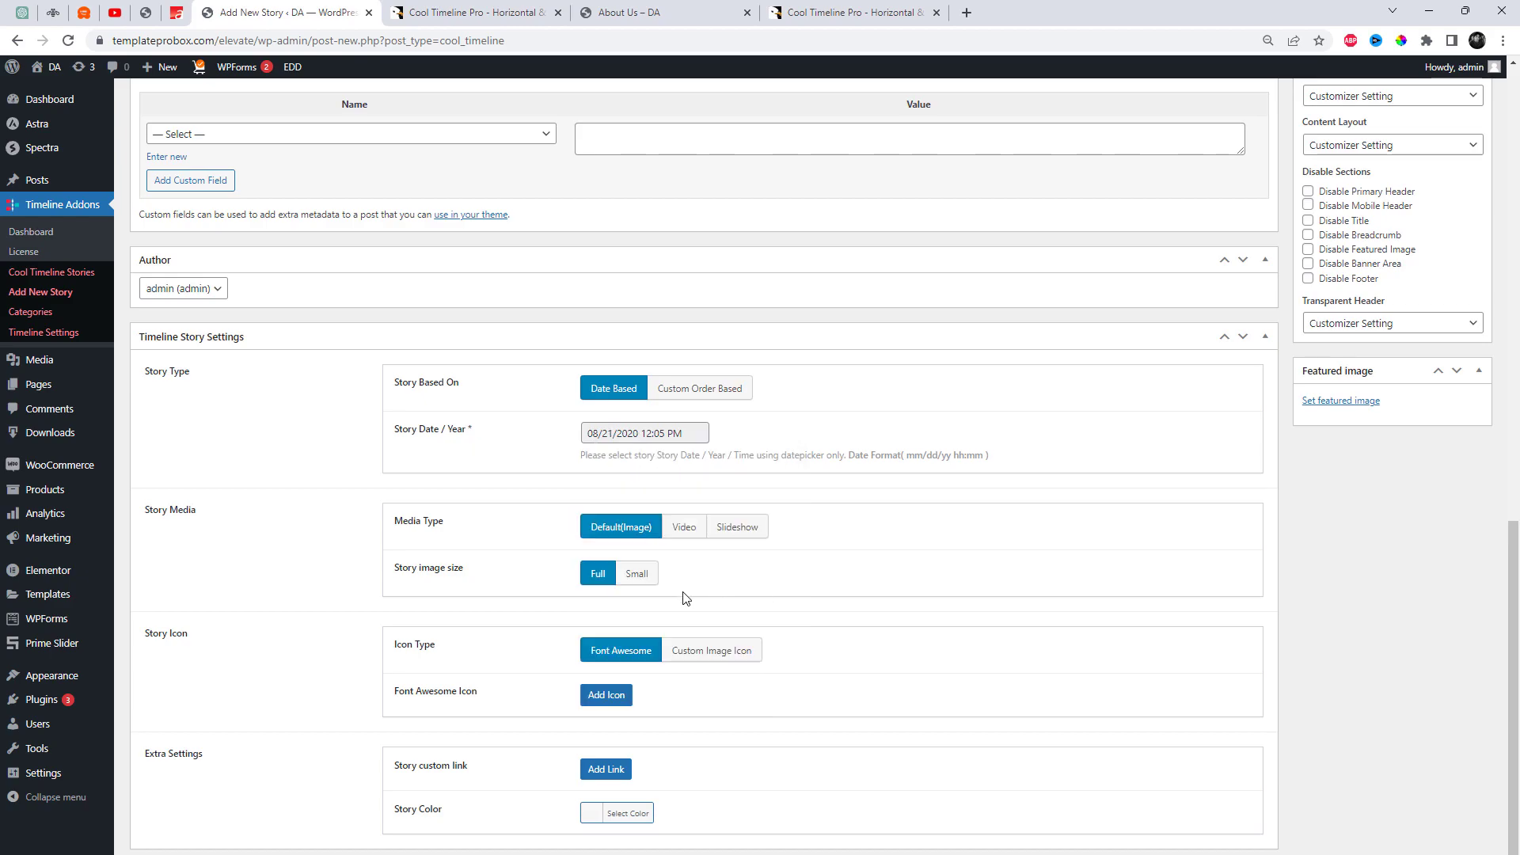
# Set the hiker photo as the featured image and give the story the car icon.
pyautogui.click(1345, 402)
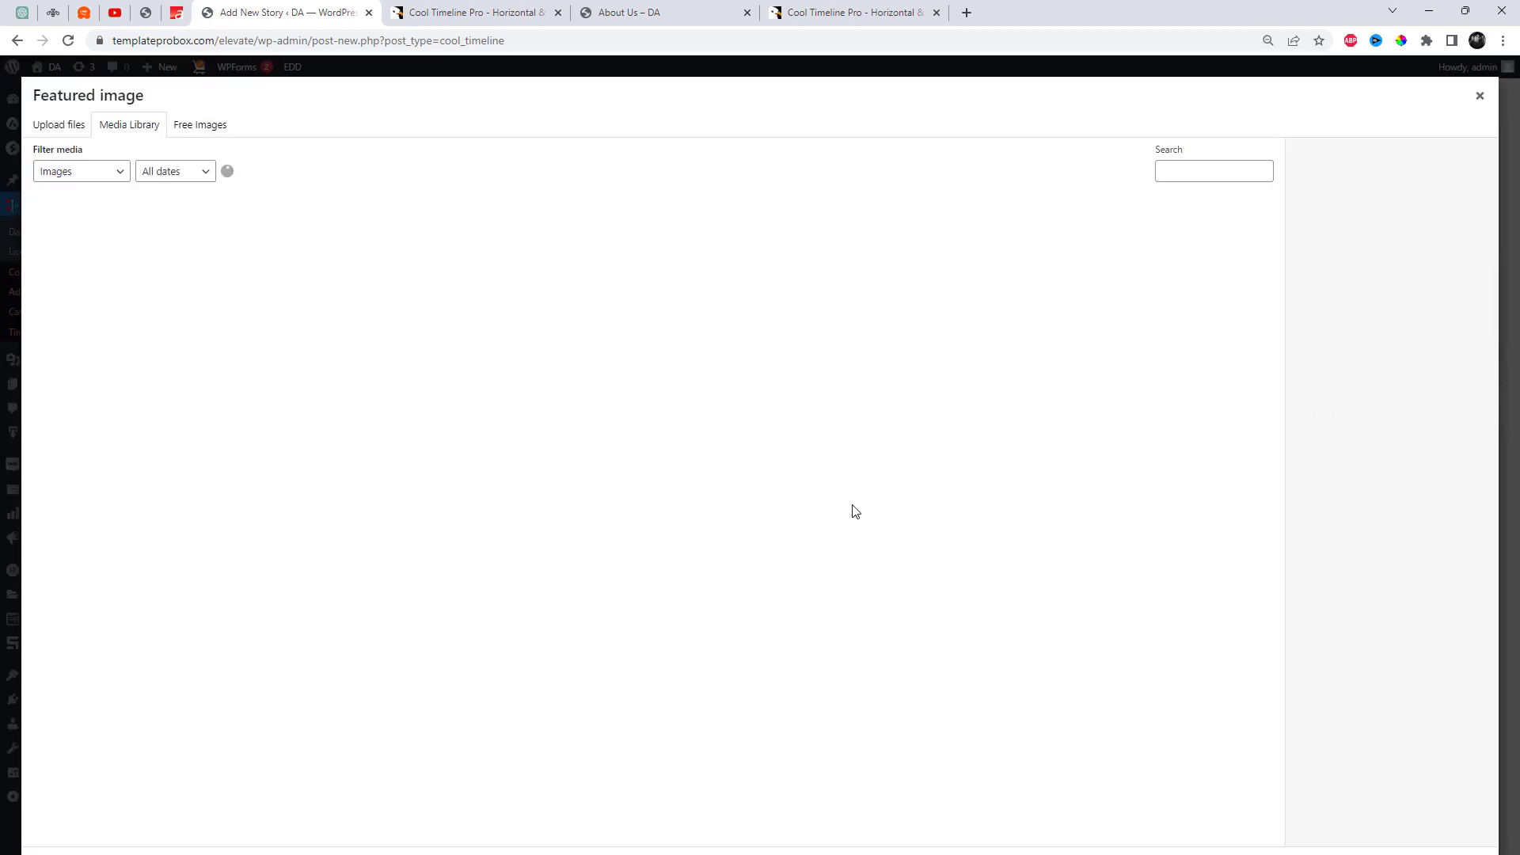
pyautogui.click(464, 240)
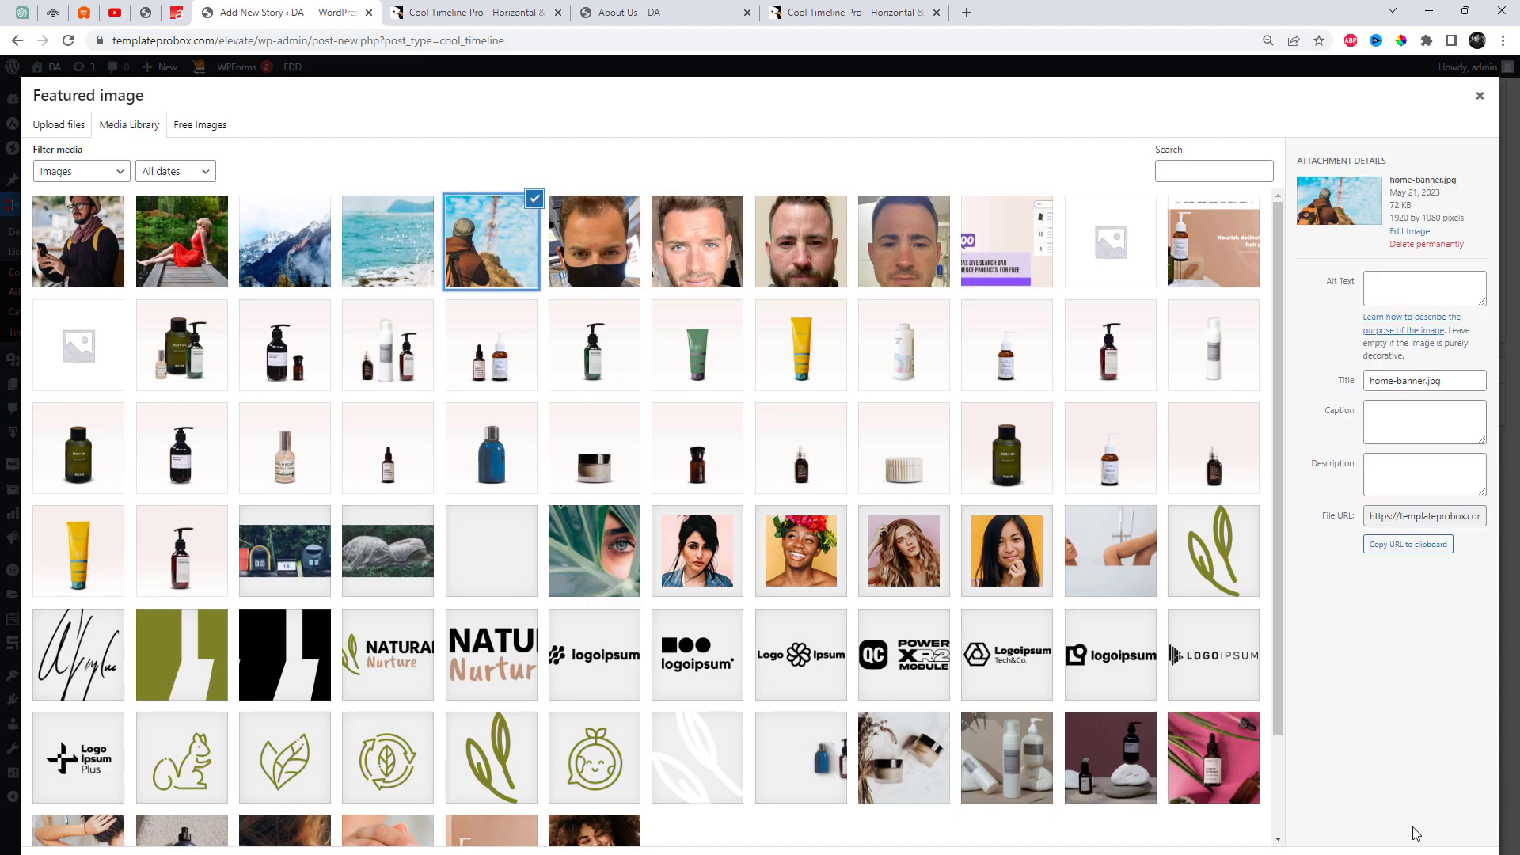
pyautogui.click(1417, 834)
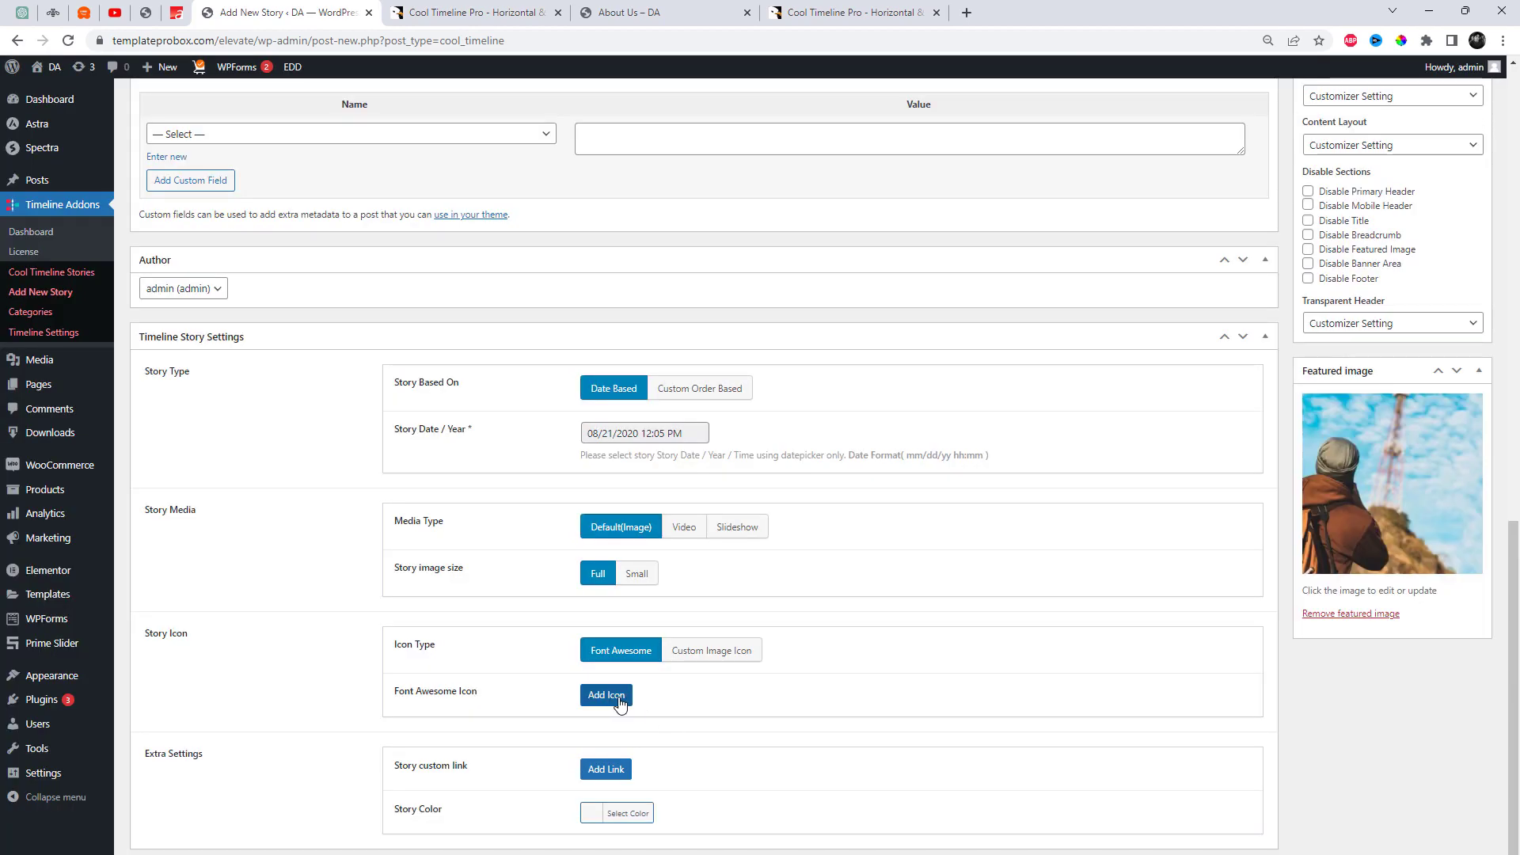
pyautogui.click(619, 700)
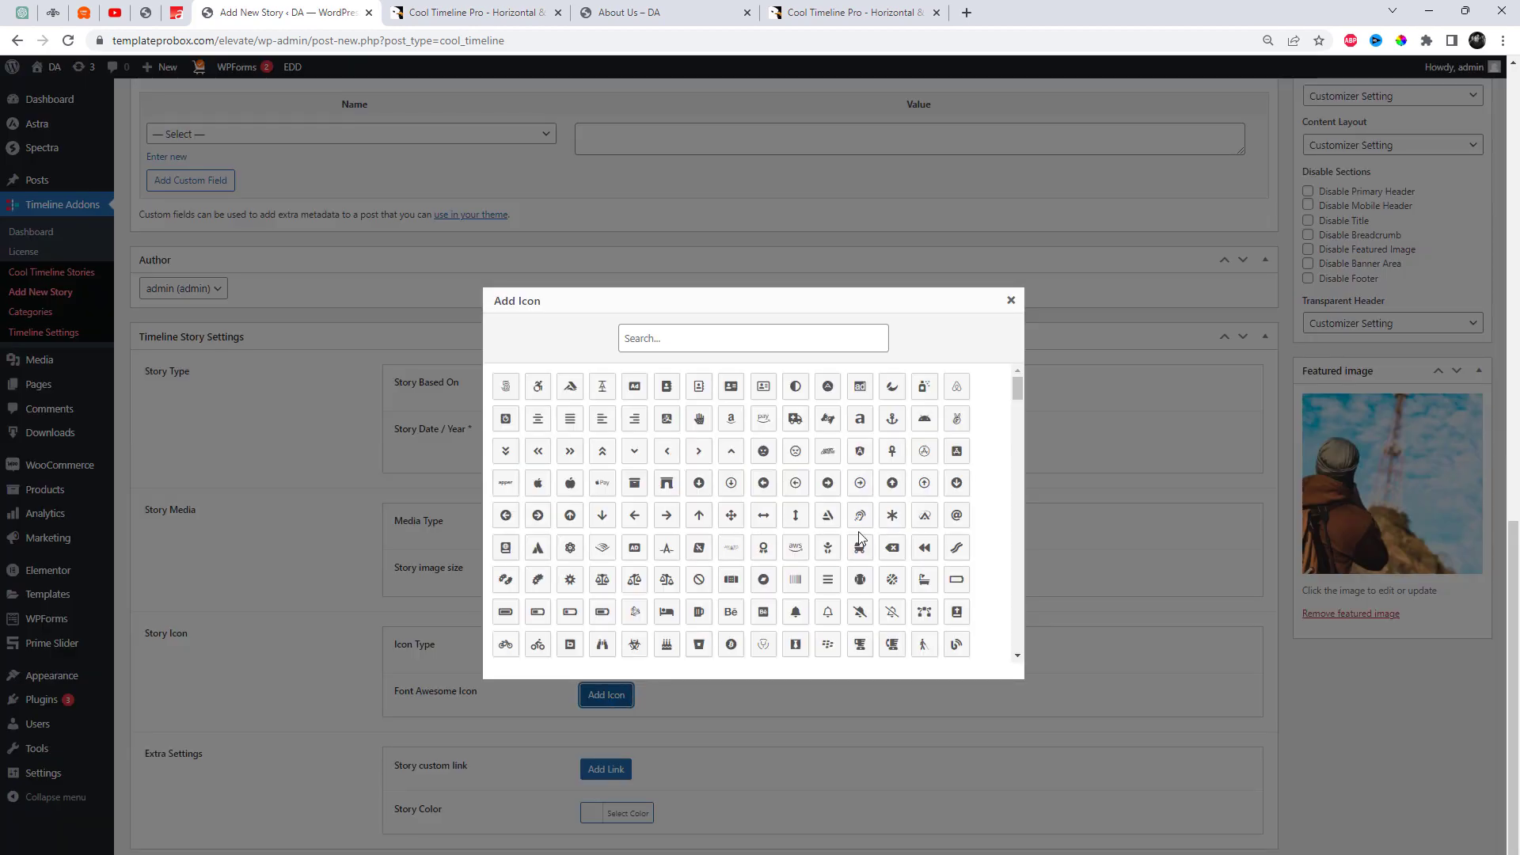
pyautogui.scroll(-2, 858, 531)
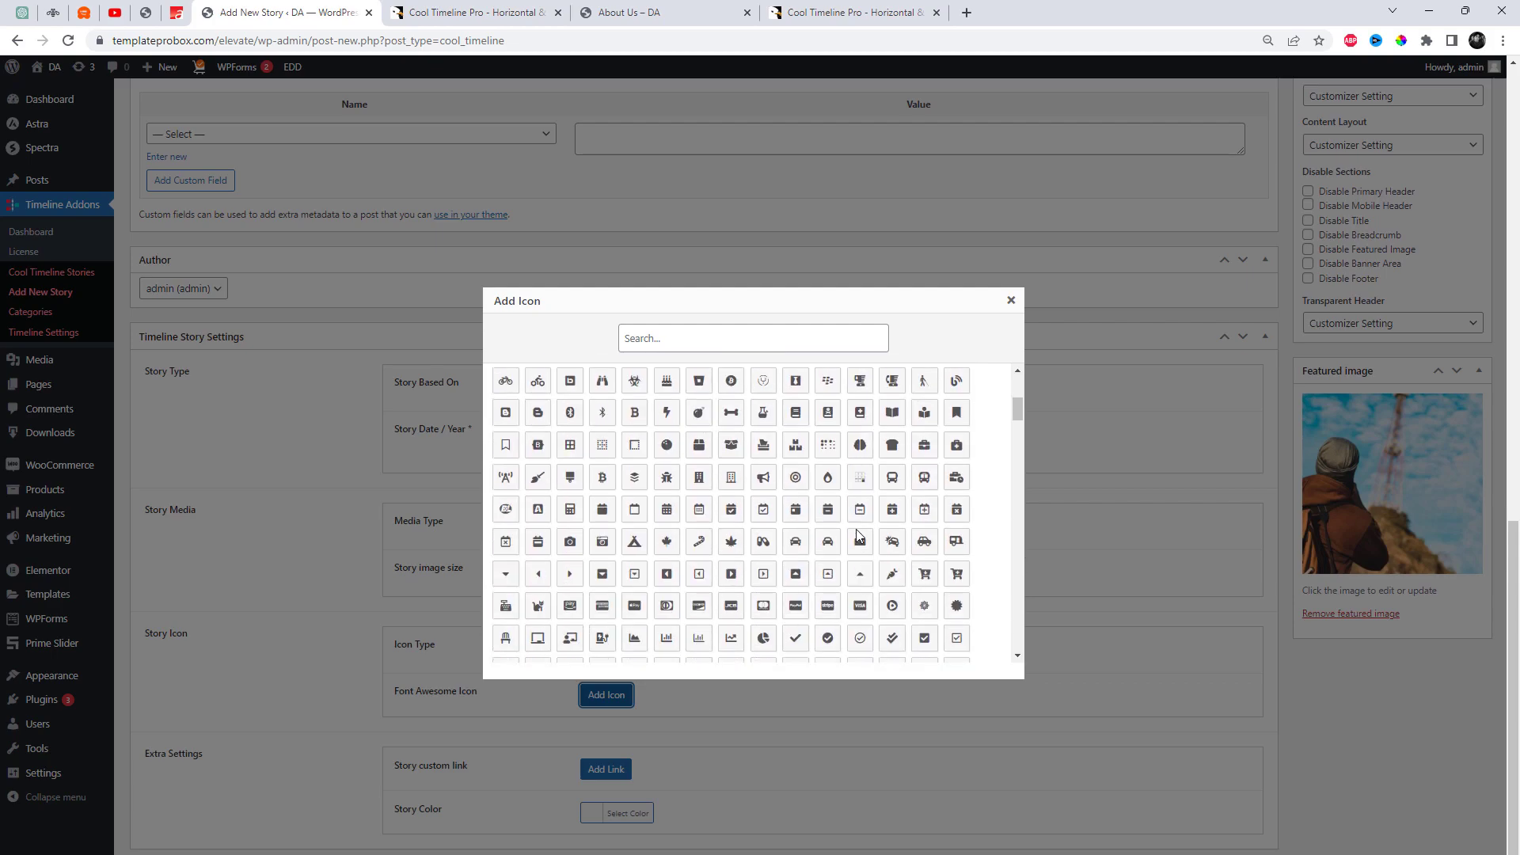
pyautogui.click(795, 540)
# Make the story colour purple, file it under Stories, and publish it.
pyautogui.click(603, 812)
pyautogui.scroll(-3, 732, 791)
pyautogui.click(712, 759)
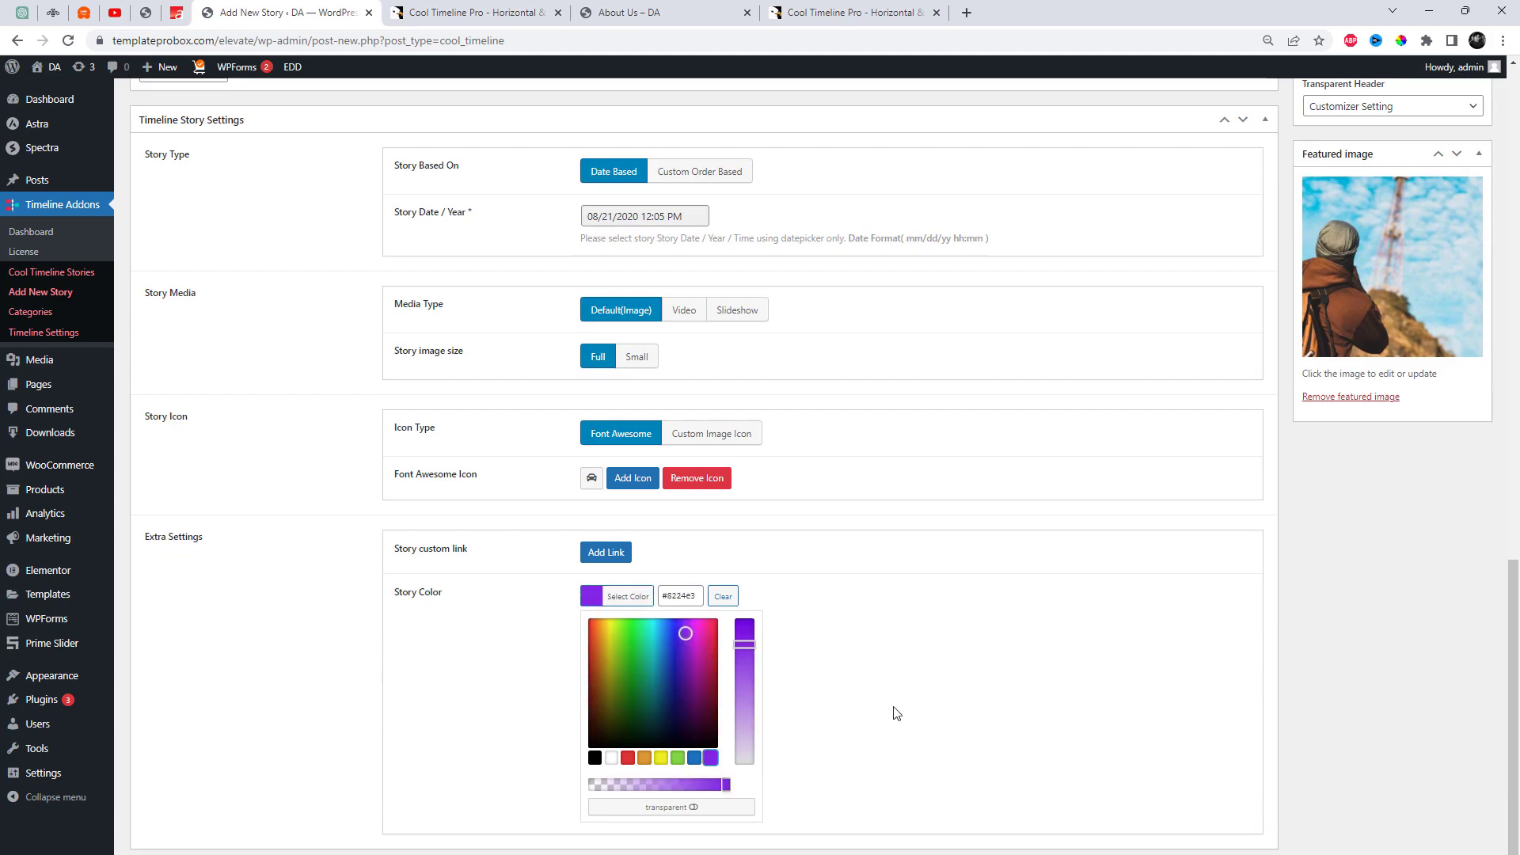
pyautogui.scroll(8, 1079, 723)
pyautogui.click(1335, 342)
pyautogui.click(1462, 222)
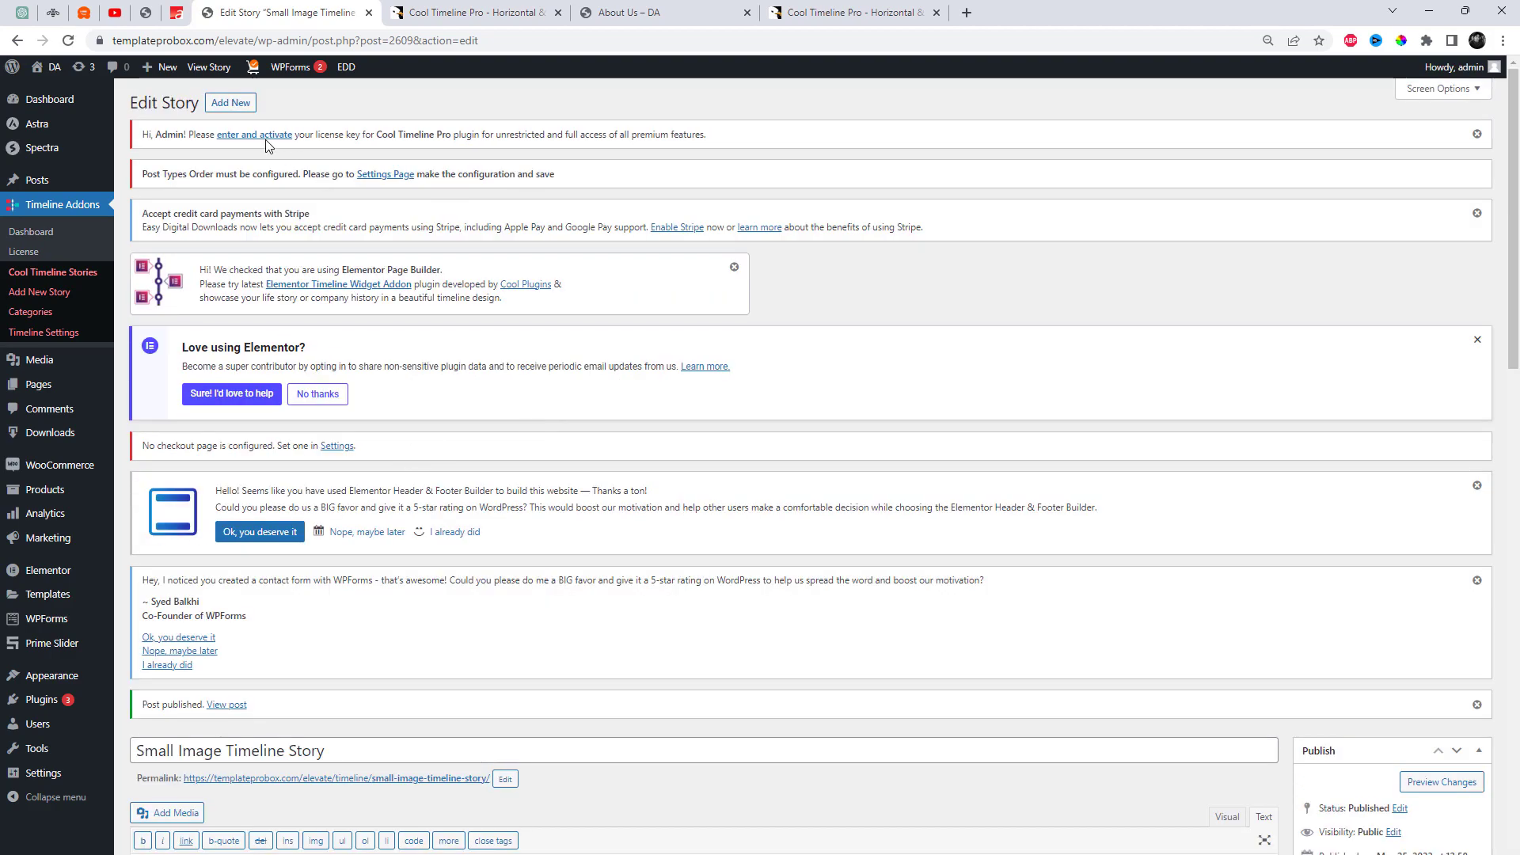
# Start a new story titled 'Enhancing User Experience: Theme Customizer And Media Innovations', copied from the demo.
pyautogui.click(230, 102)
pyautogui.hotkey('ctrl', 'Tab')
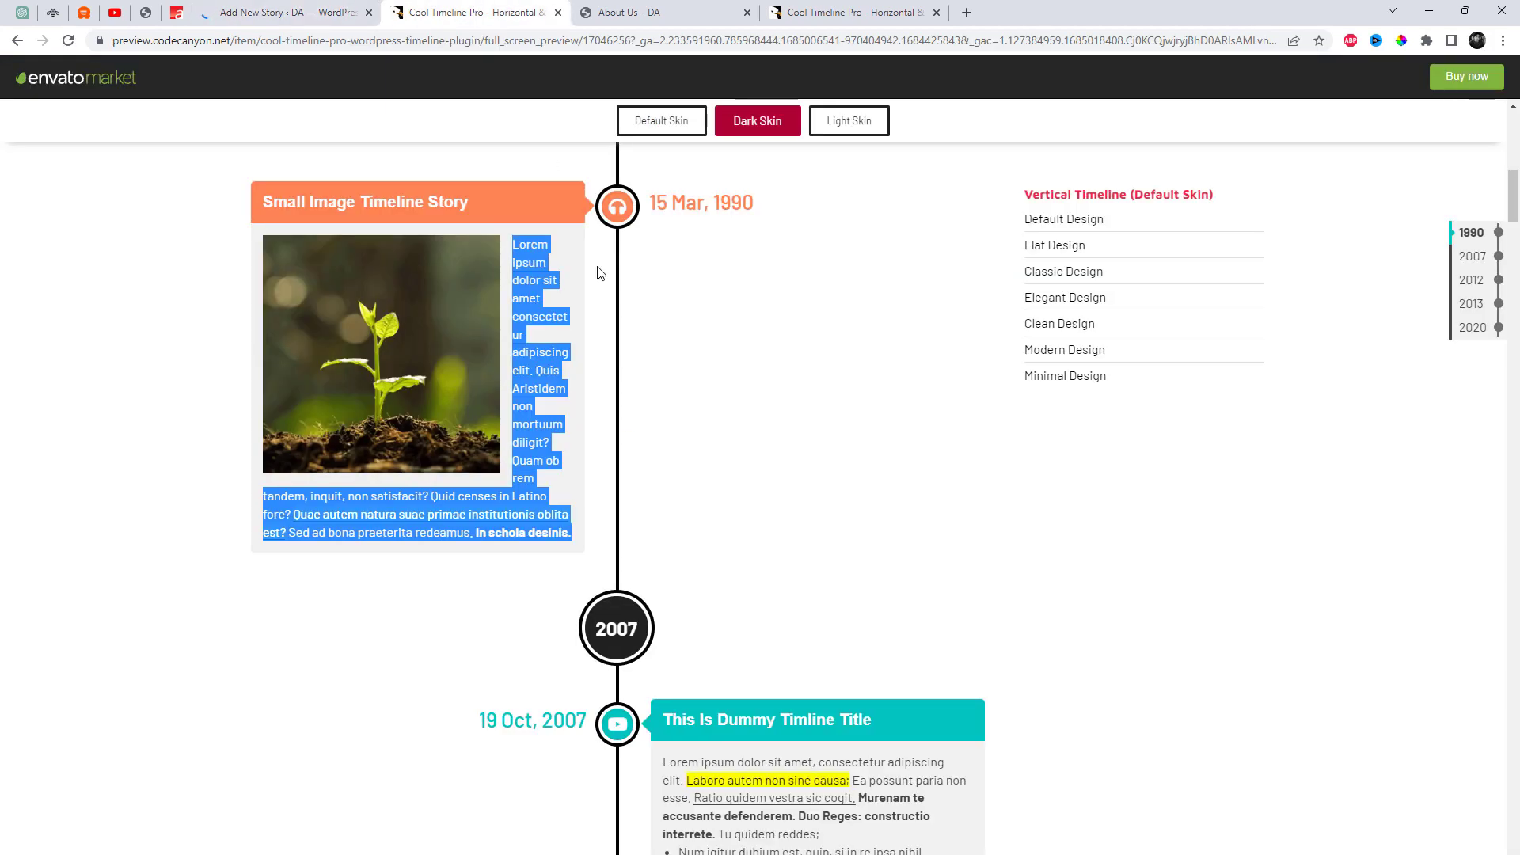
pyautogui.scroll(-8, 552, 163)
pyautogui.moveTo(520, 452); pyautogui.dragTo(262, 432)
pyautogui.hotkey('ctrl', 'c')
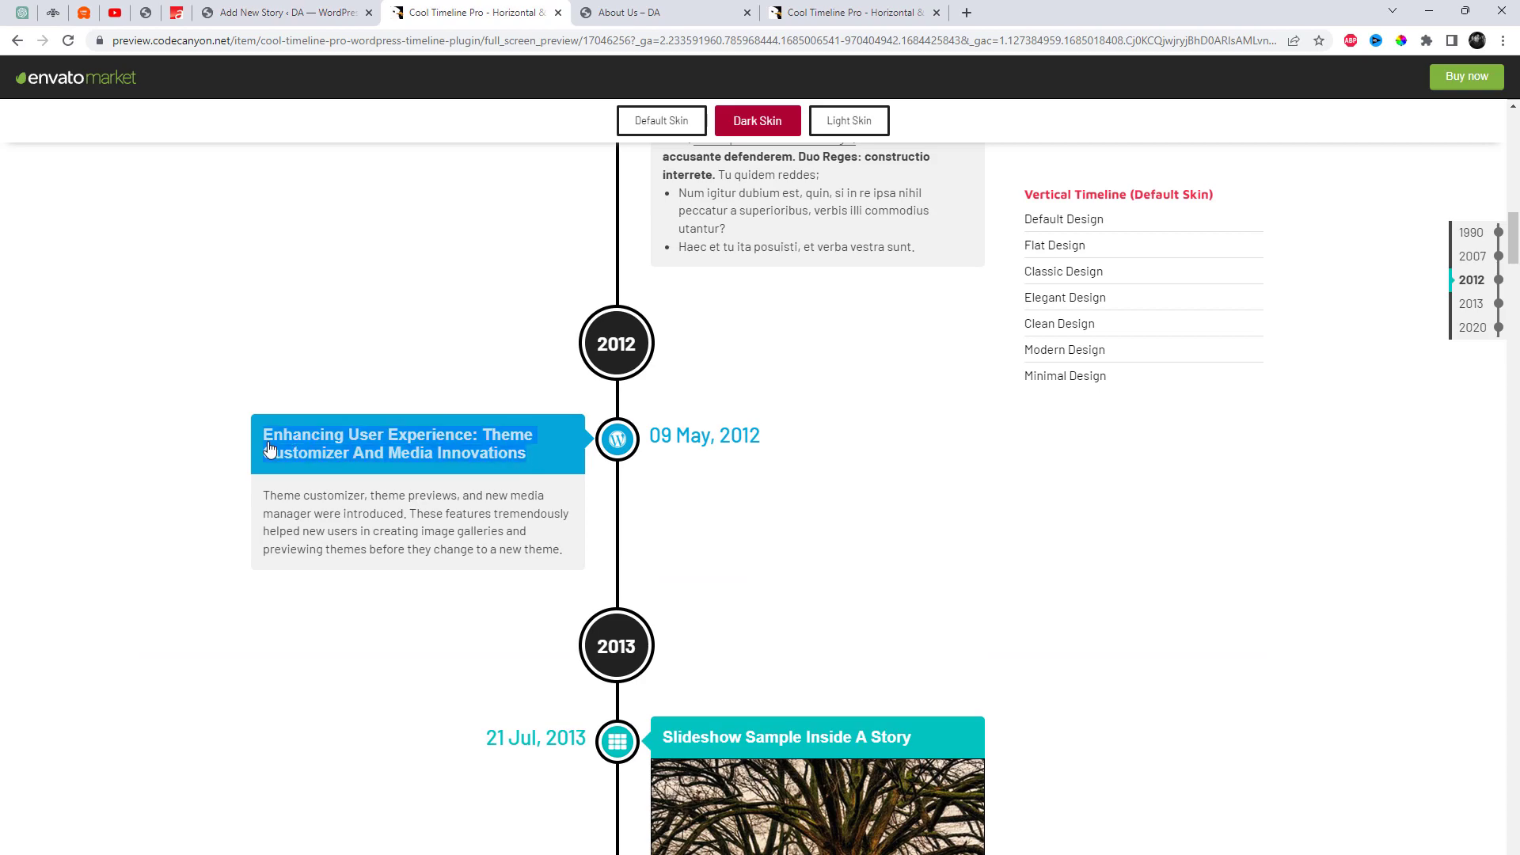
pyautogui.click(278, 6)
pyautogui.scroll(-5, 342, 452)
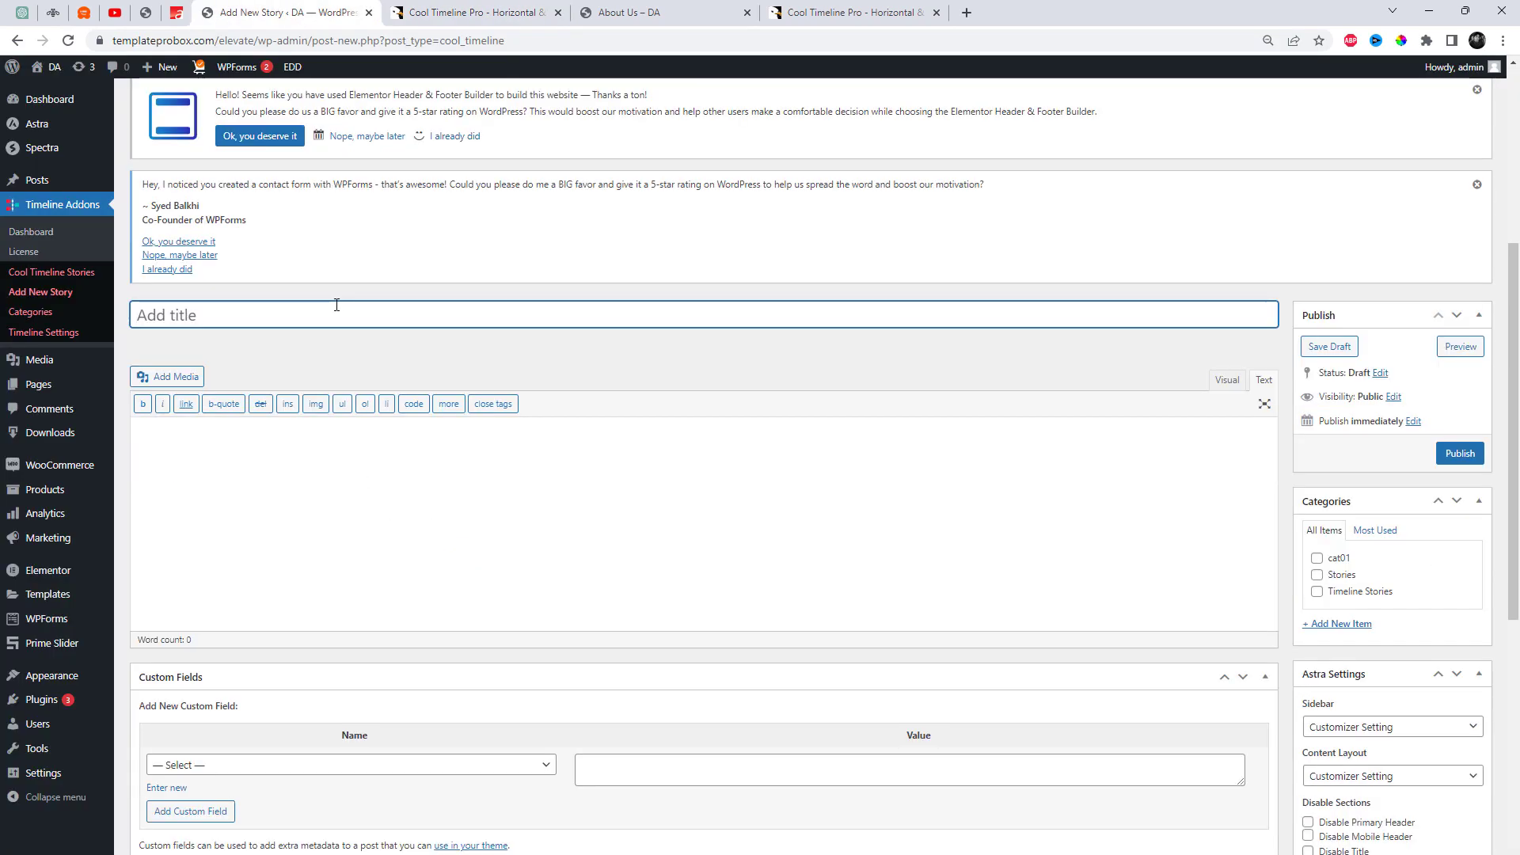
pyautogui.hotkey('ctrl', 'v')
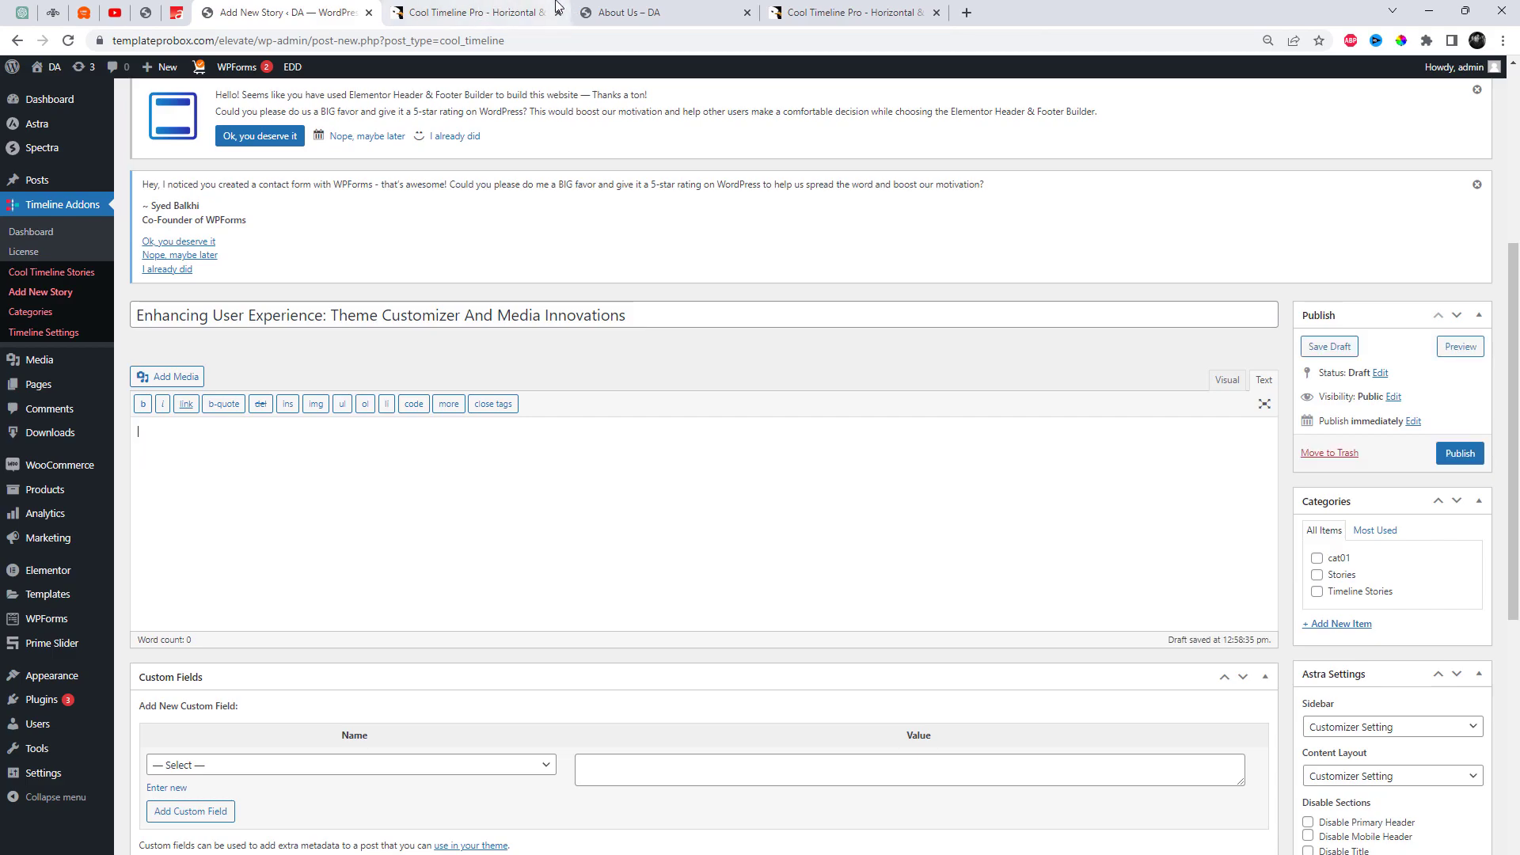
# Paste the 2012 story's description from the demo into the story content.
pyautogui.click(480, 6)
pyautogui.moveTo(263, 503); pyautogui.dragTo(574, 572)
pyautogui.hotkey('ctrl', 'c')
pyautogui.click(356, 12)
pyautogui.click(414, 553)
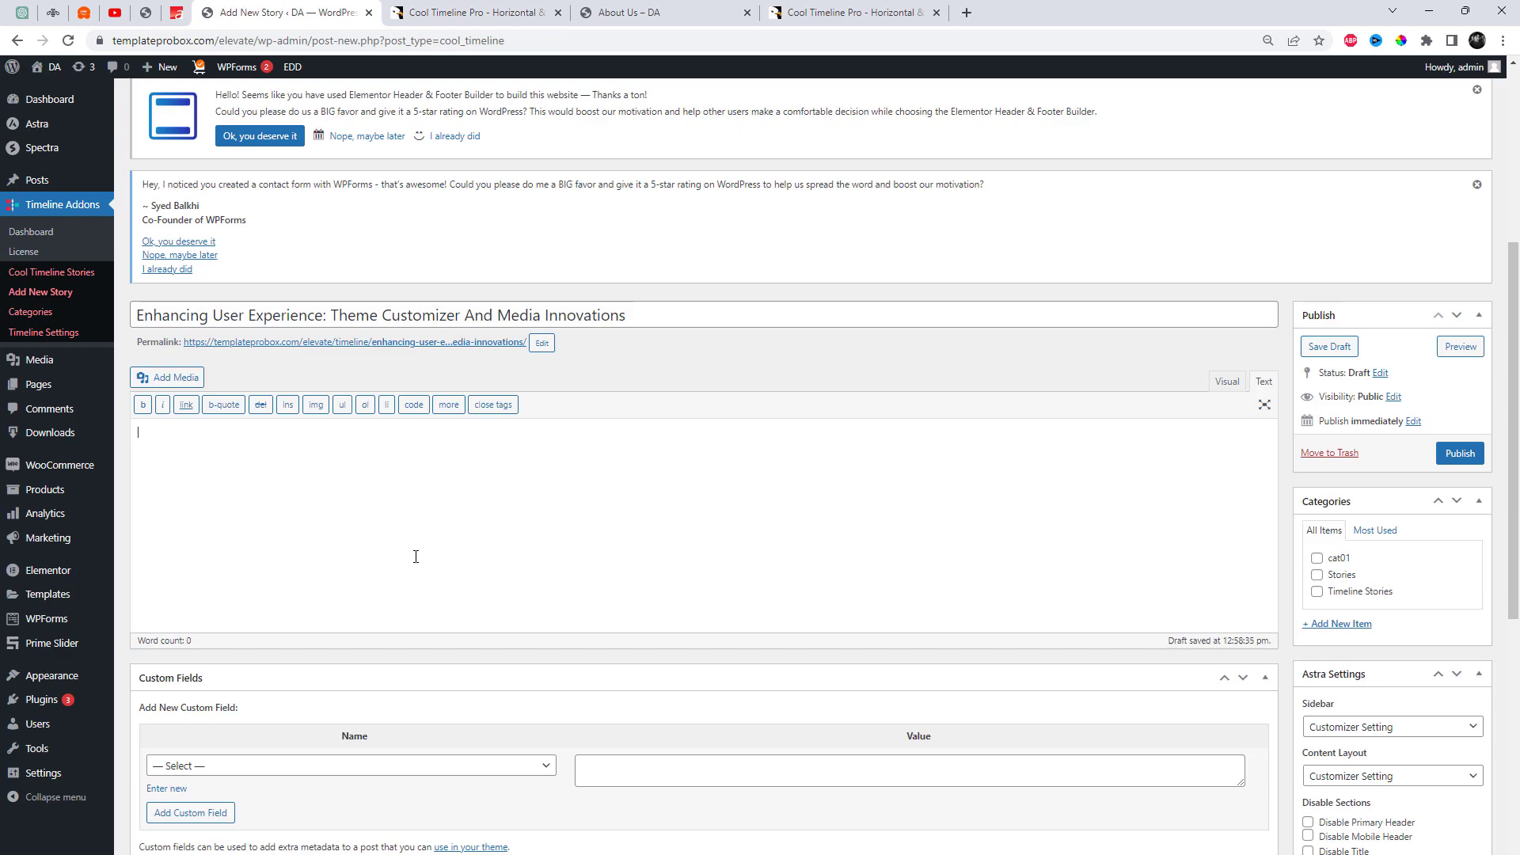
pyautogui.hotkey('ctrl', 'v')
pyautogui.scroll(-6, 499, 584)
pyautogui.click(678, 433)
# Set the story date to 05/25/2023.
pyautogui.click(728, 462)
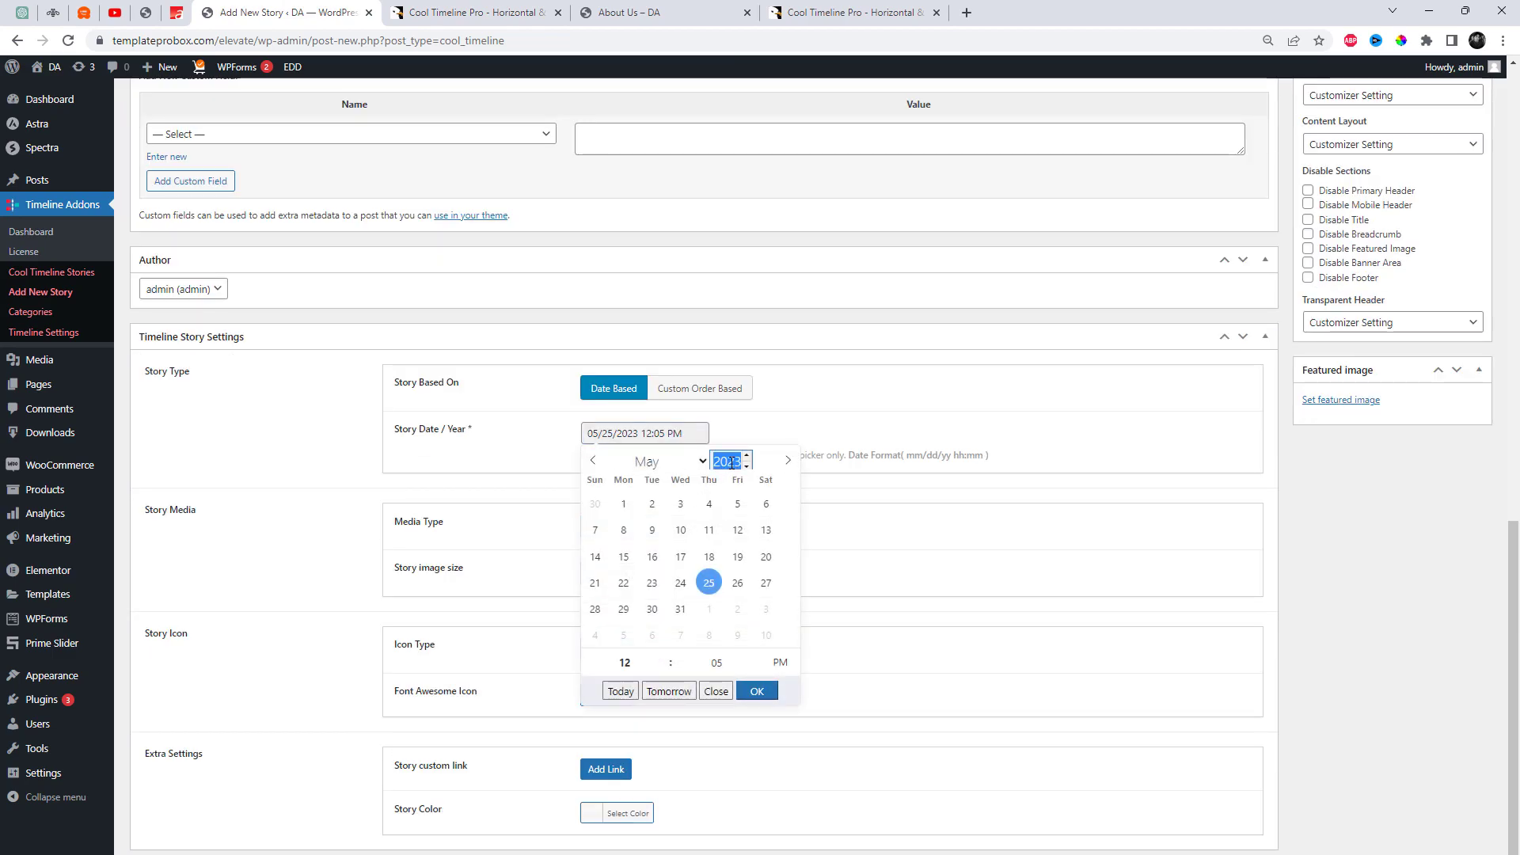
pyautogui.write('22')
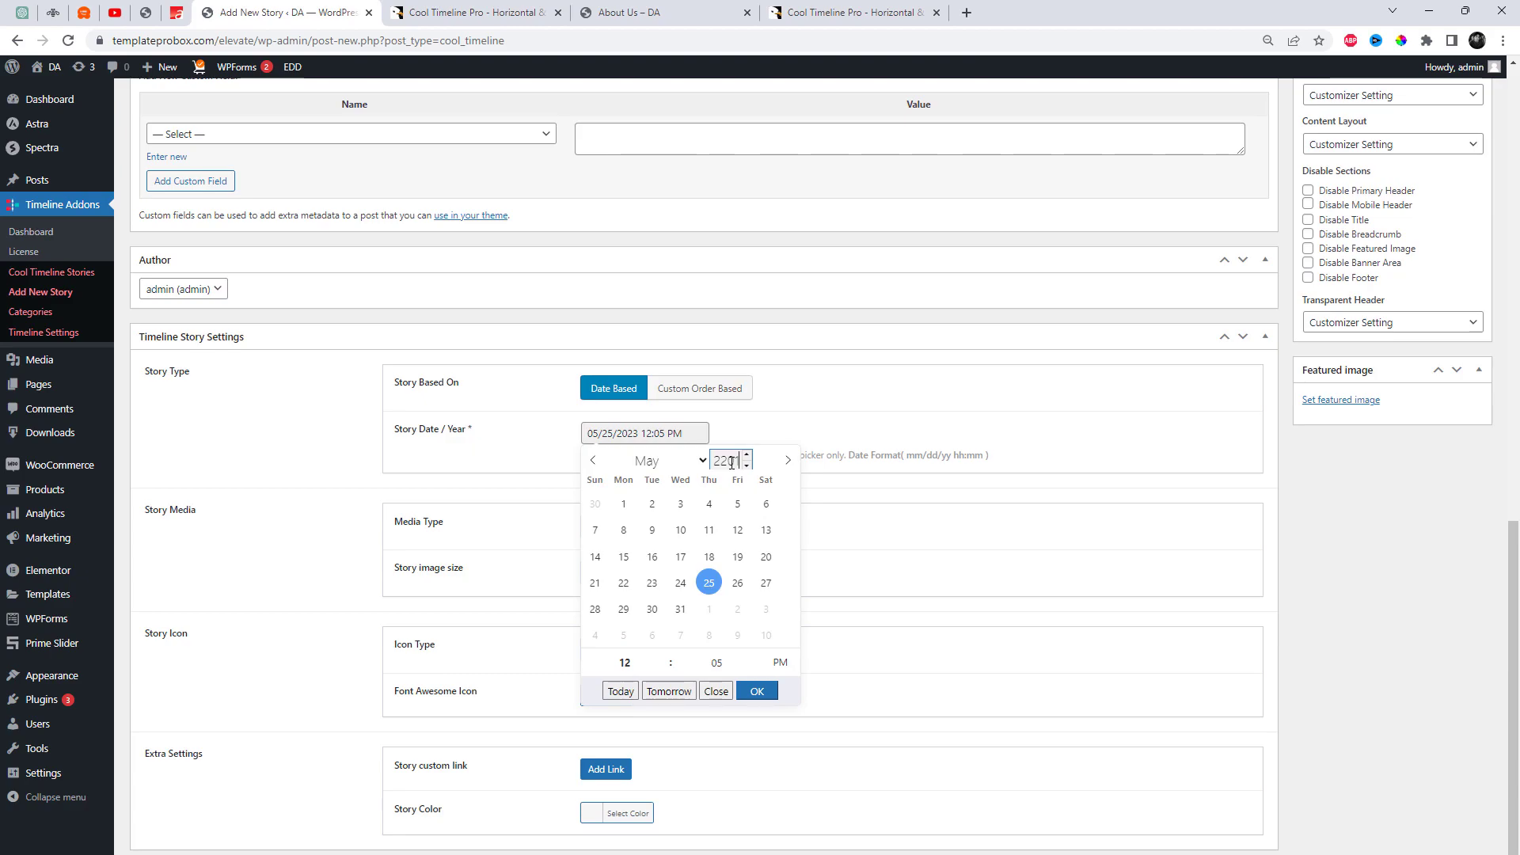
pyautogui.write('21')
pyautogui.click(700, 461)
pyautogui.click(765, 510)
pyautogui.click(854, 538)
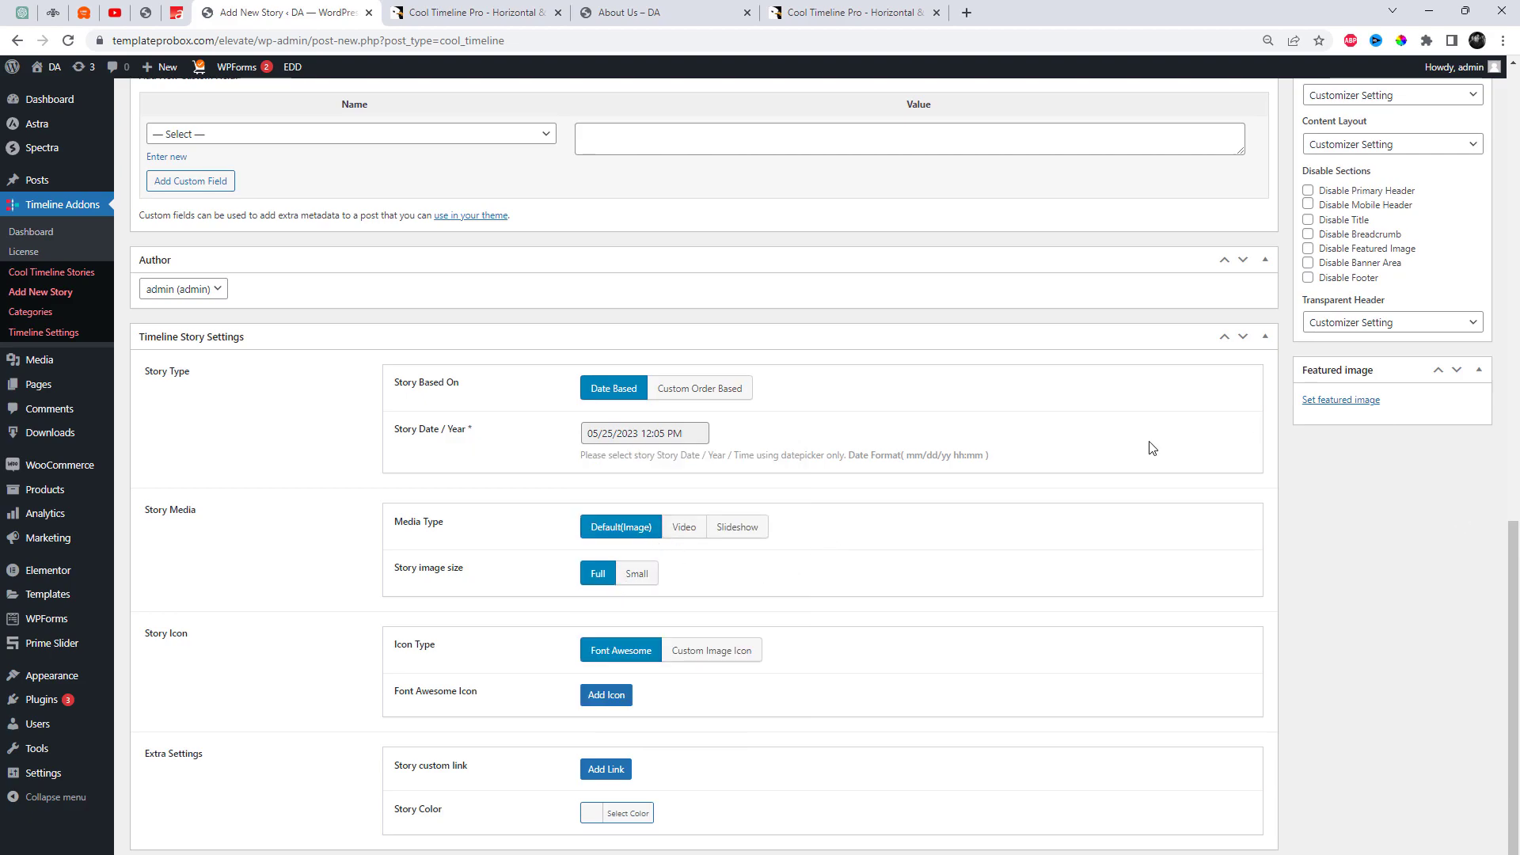
# Make the media a video with the sample Vimeo URL and choose the martini-glass icon.
pyautogui.click(696, 538)
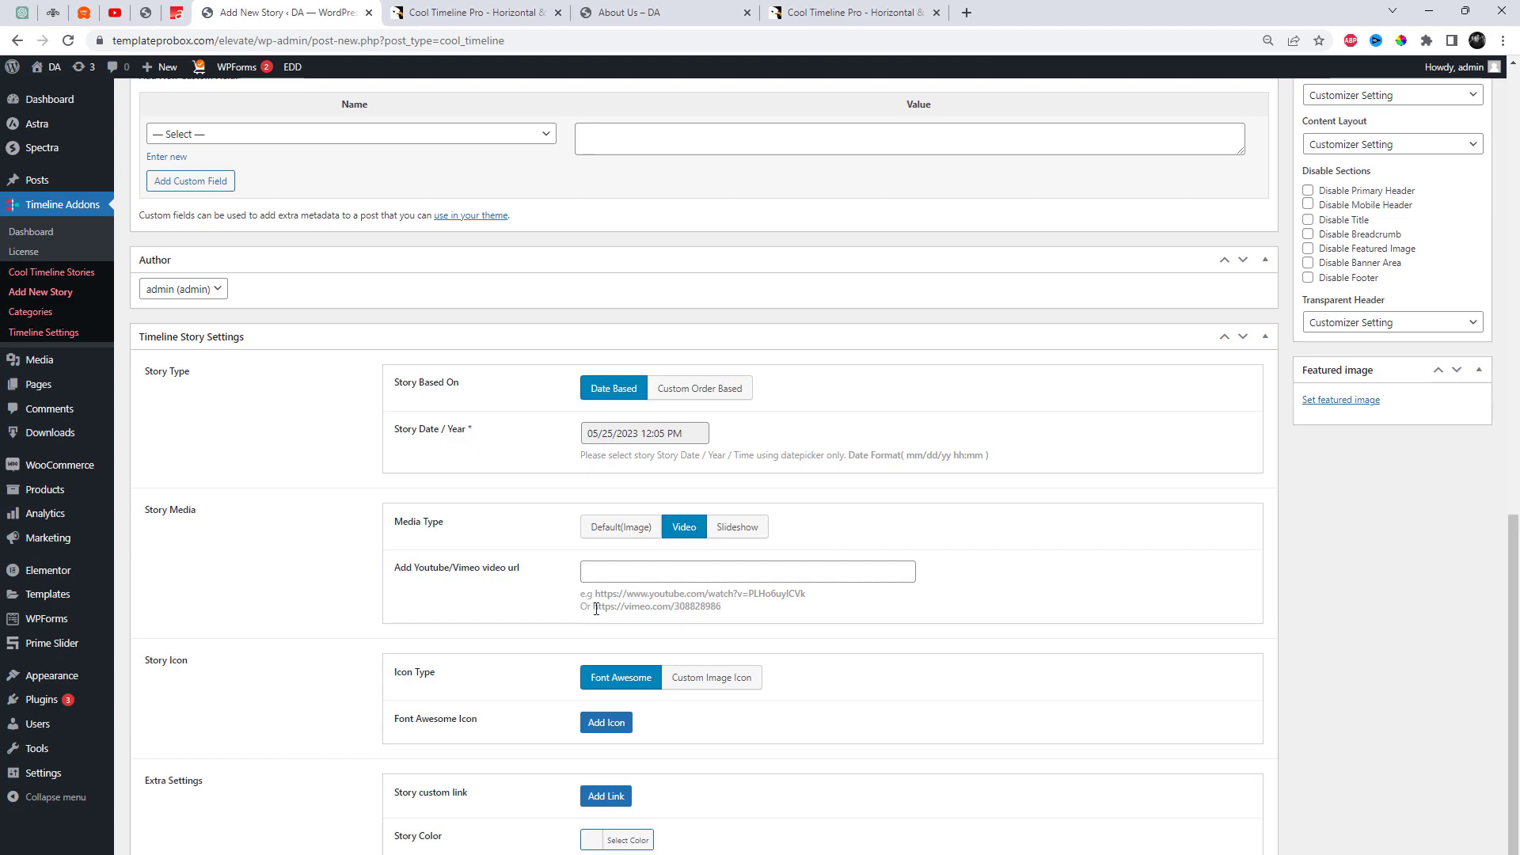
pyautogui.moveTo(593, 608); pyautogui.dragTo(712, 607)
pyautogui.click(657, 572)
pyautogui.write('https://vimeo.com/308828986')
pyautogui.click(619, 725)
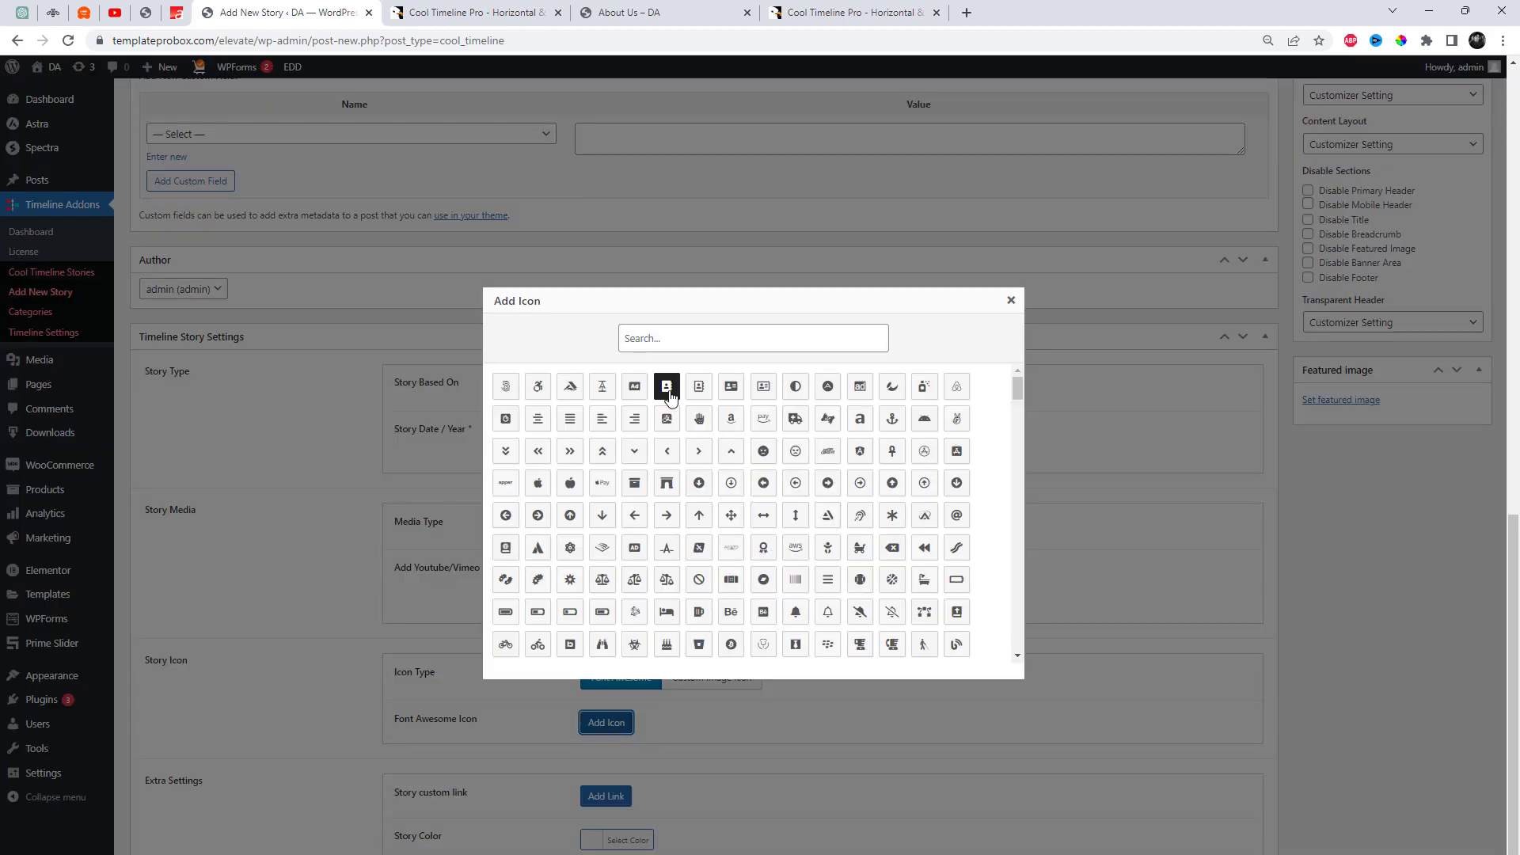
pyautogui.scroll(-8, 881, 508)
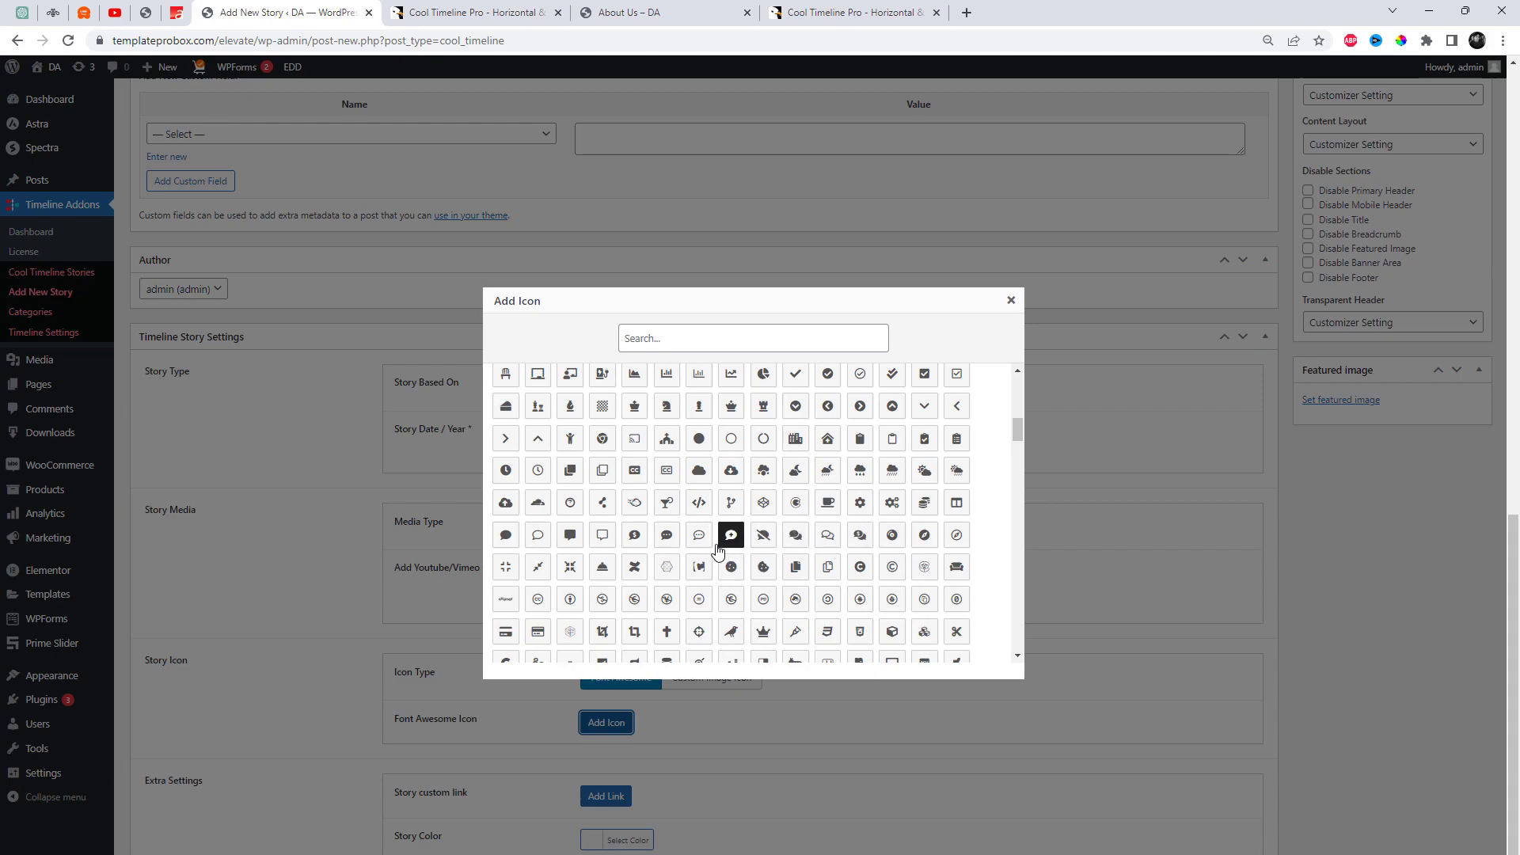
pyautogui.click(667, 504)
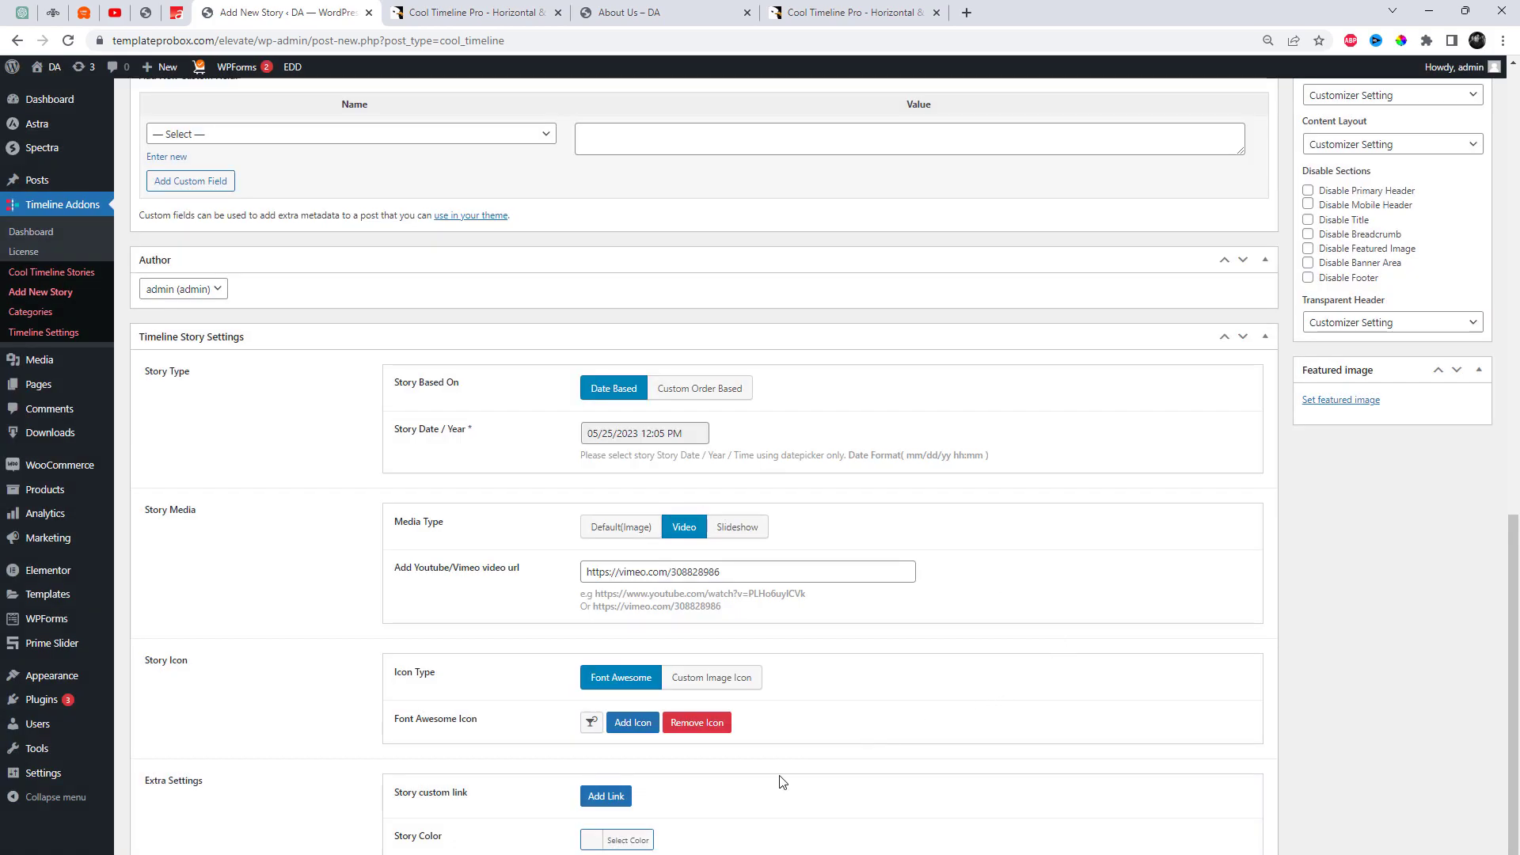
# Give the story a dark colour, file it under Stories, and publish it.
pyautogui.click(590, 840)
pyautogui.scroll(-3, 737, 791)
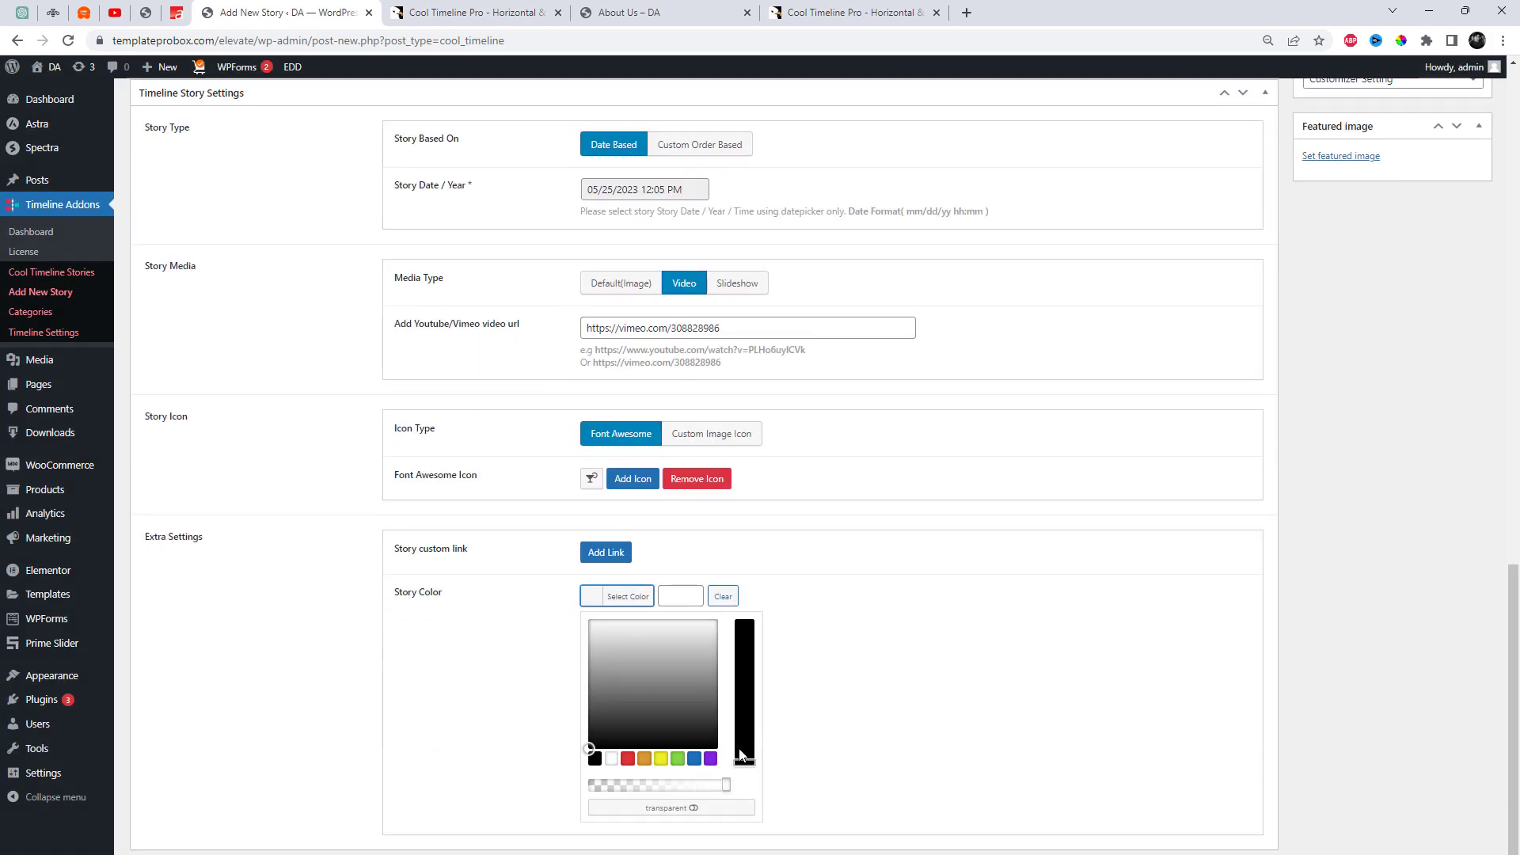
pyautogui.click(695, 722)
pyautogui.click(875, 692)
pyautogui.scroll(3, 1262, 783)
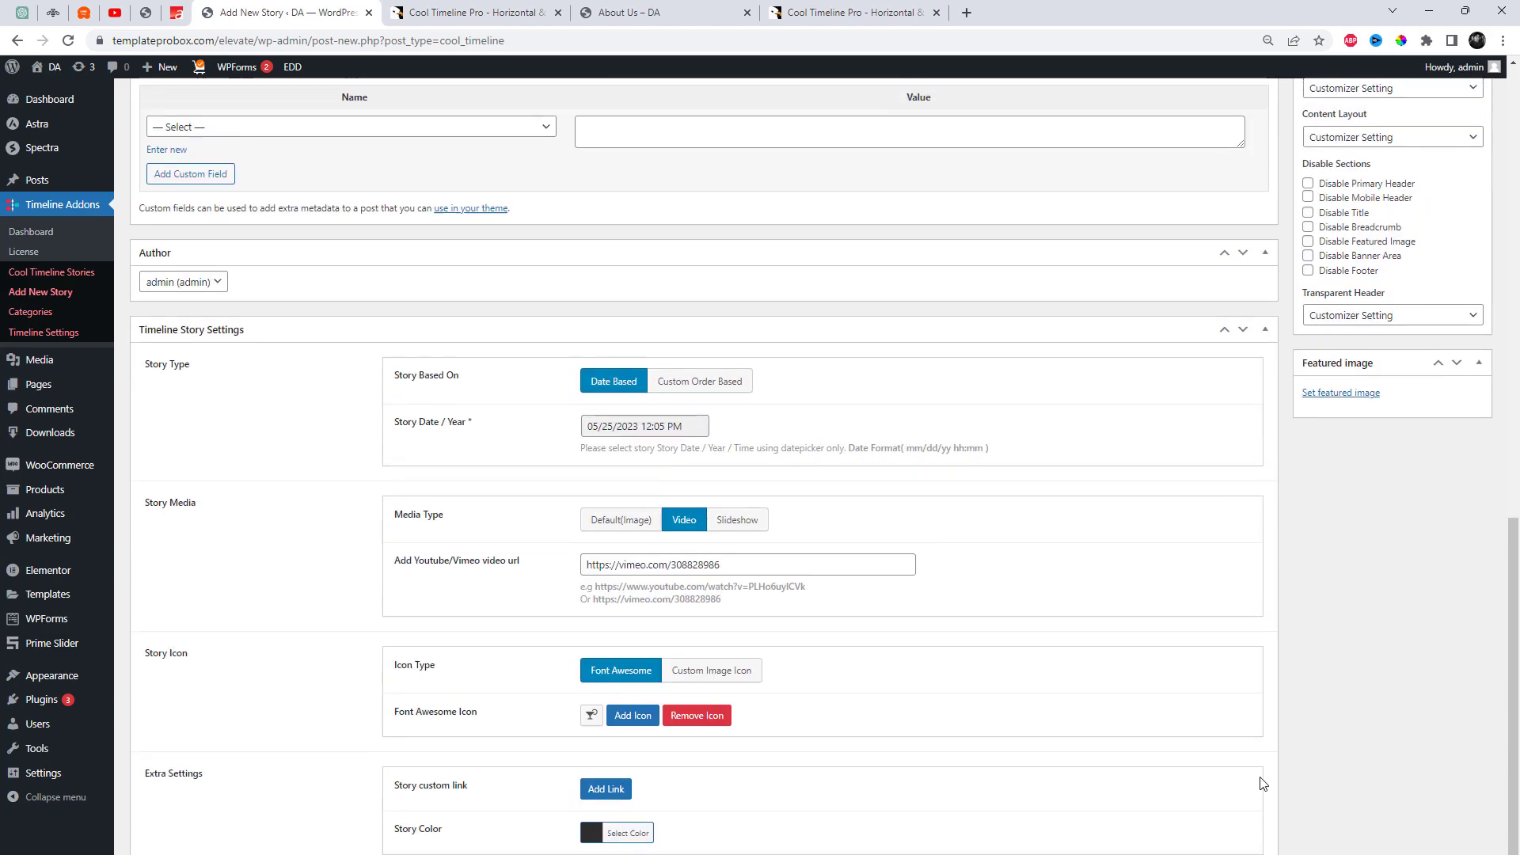
pyautogui.scroll(5, 1262, 783)
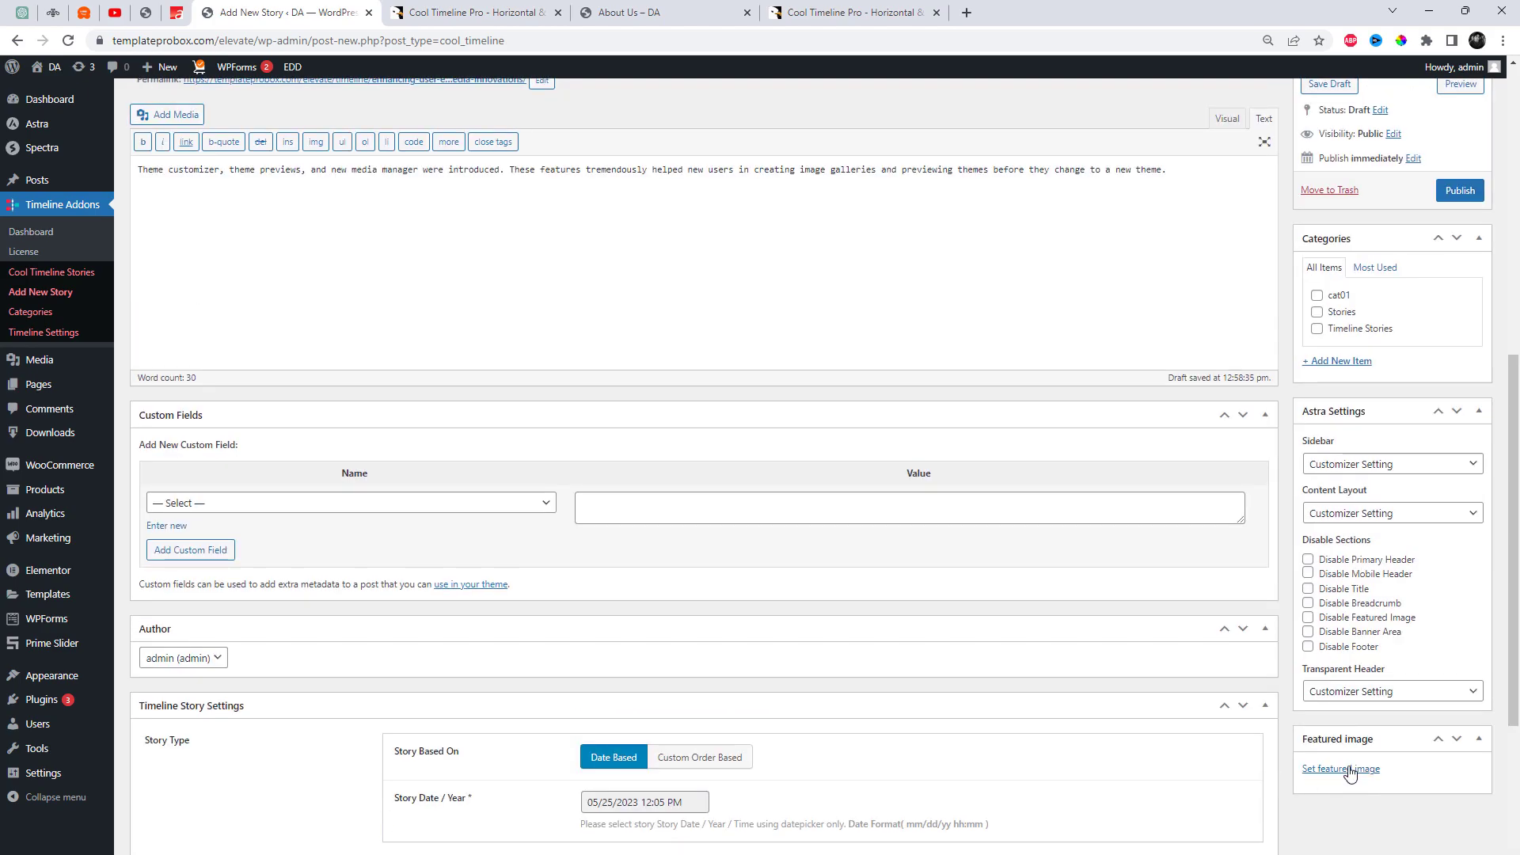
pyautogui.scroll(7, 1349, 772)
pyautogui.click(1318, 840)
pyautogui.click(1458, 718)
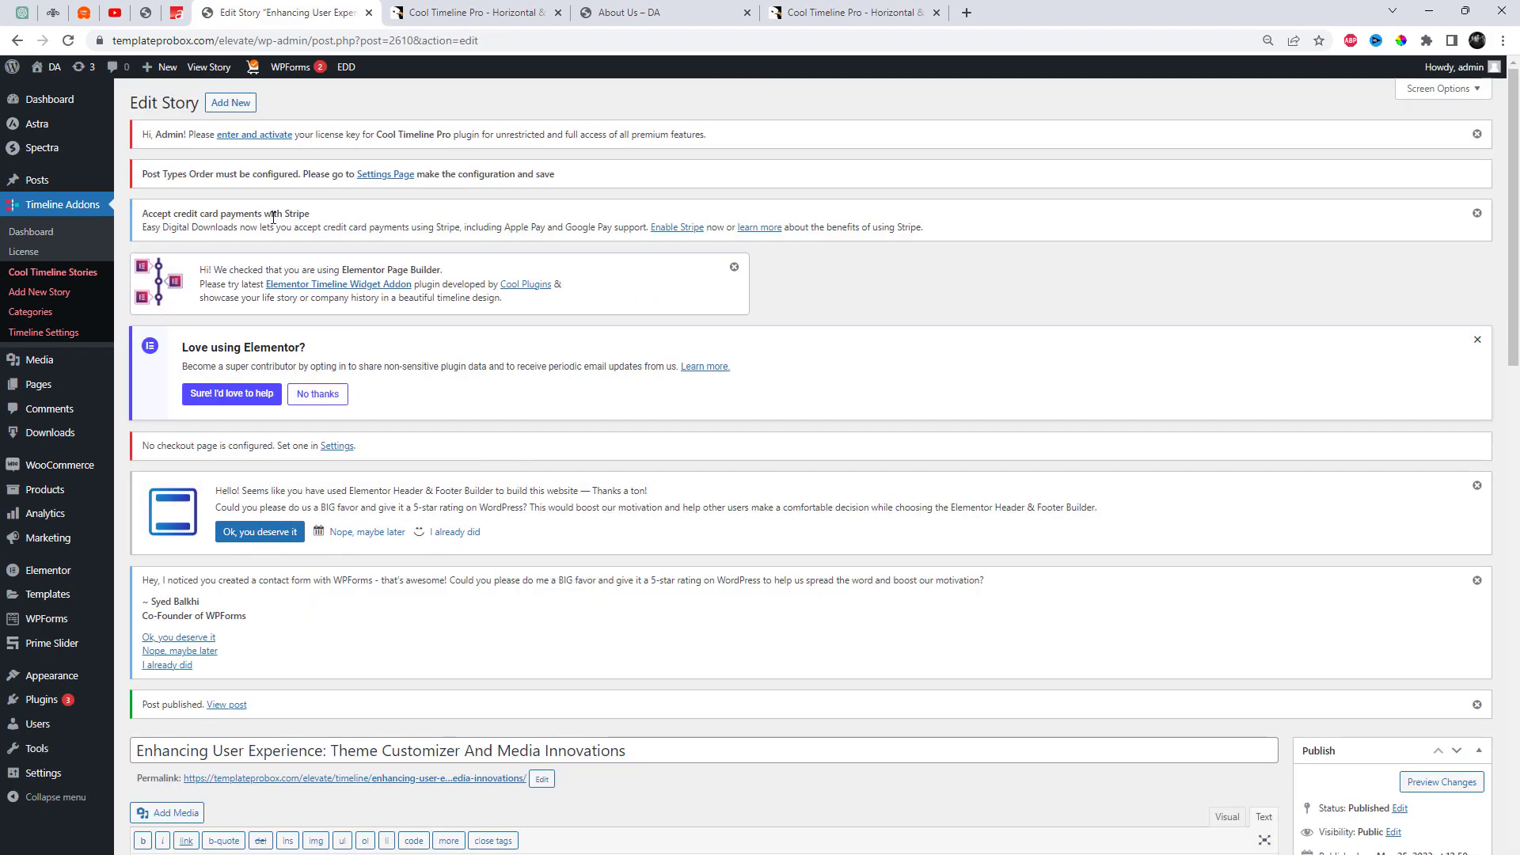
# Start a new story titled 'Slideshow Sample Inside A Story', copied from the demo.
pyautogui.click(241, 111)
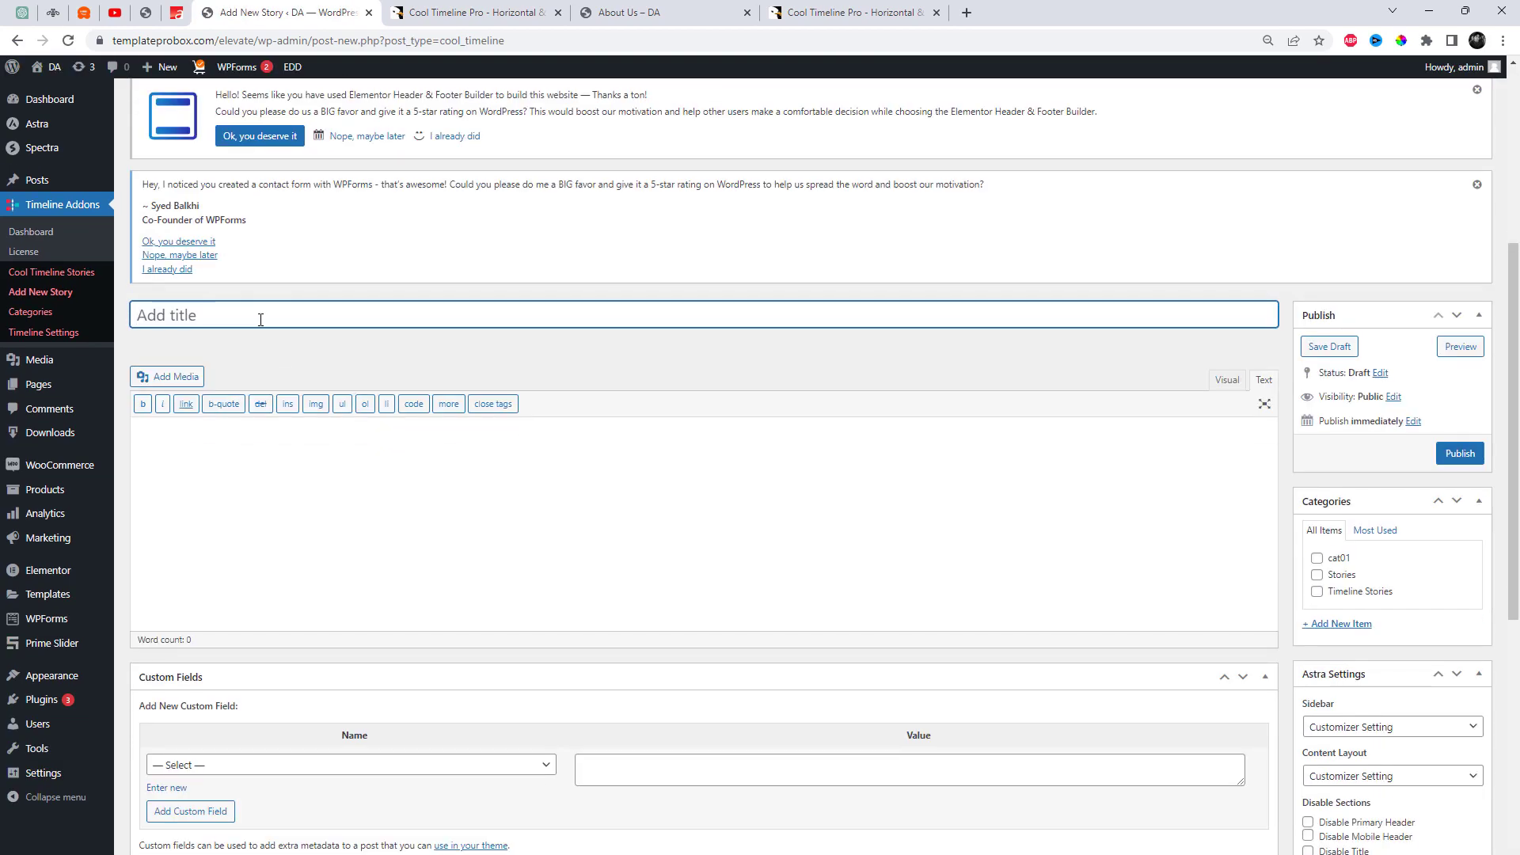
pyautogui.click(479, 16)
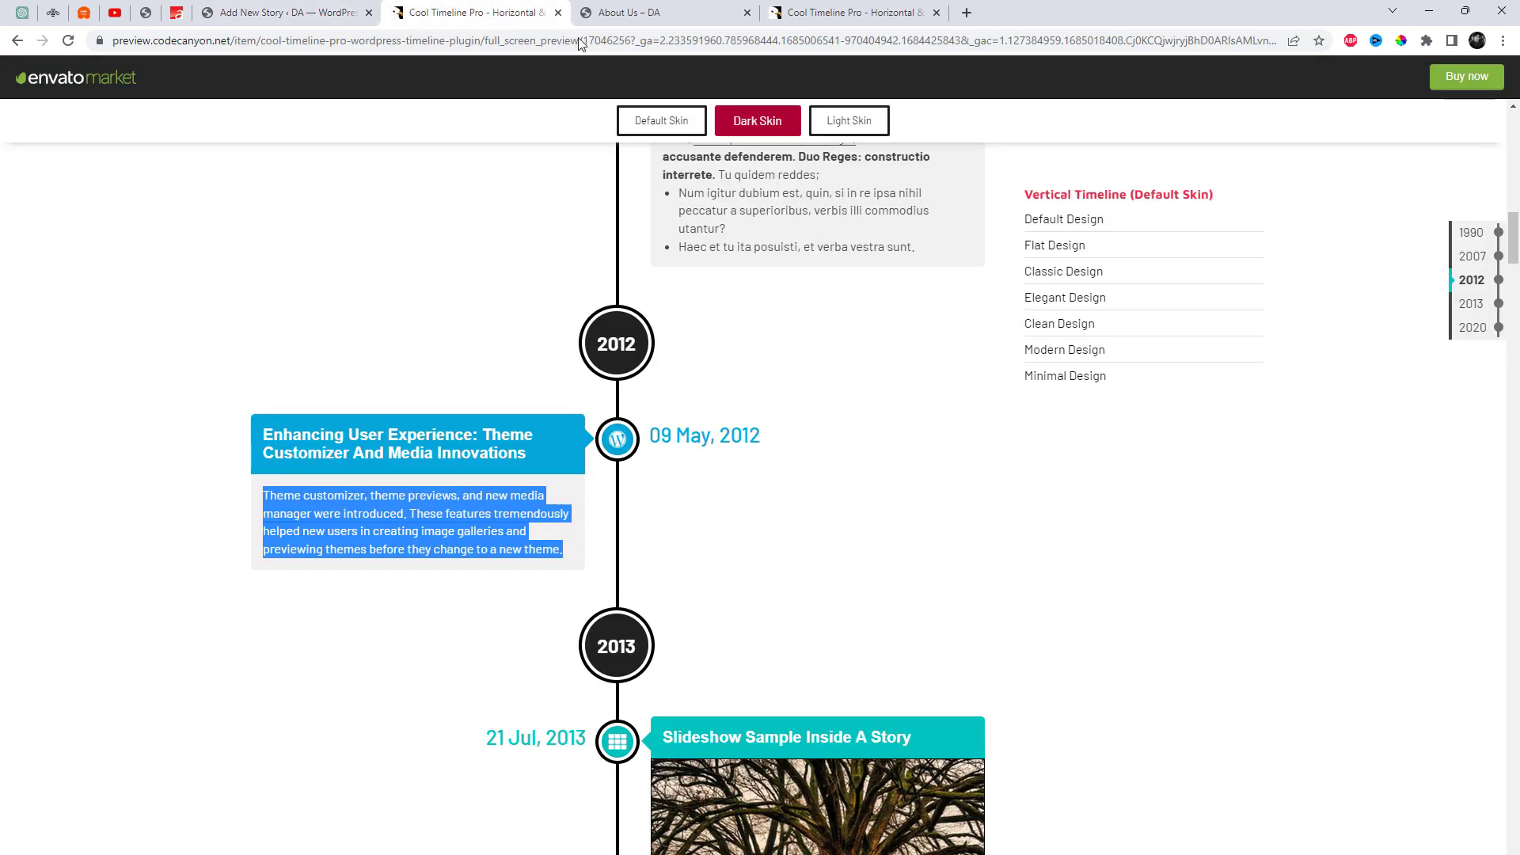
pyautogui.scroll(-5, 845, 370)
pyautogui.moveTo(922, 341); pyautogui.dragTo(663, 346)
pyautogui.hotkey('ctrl', 'c')
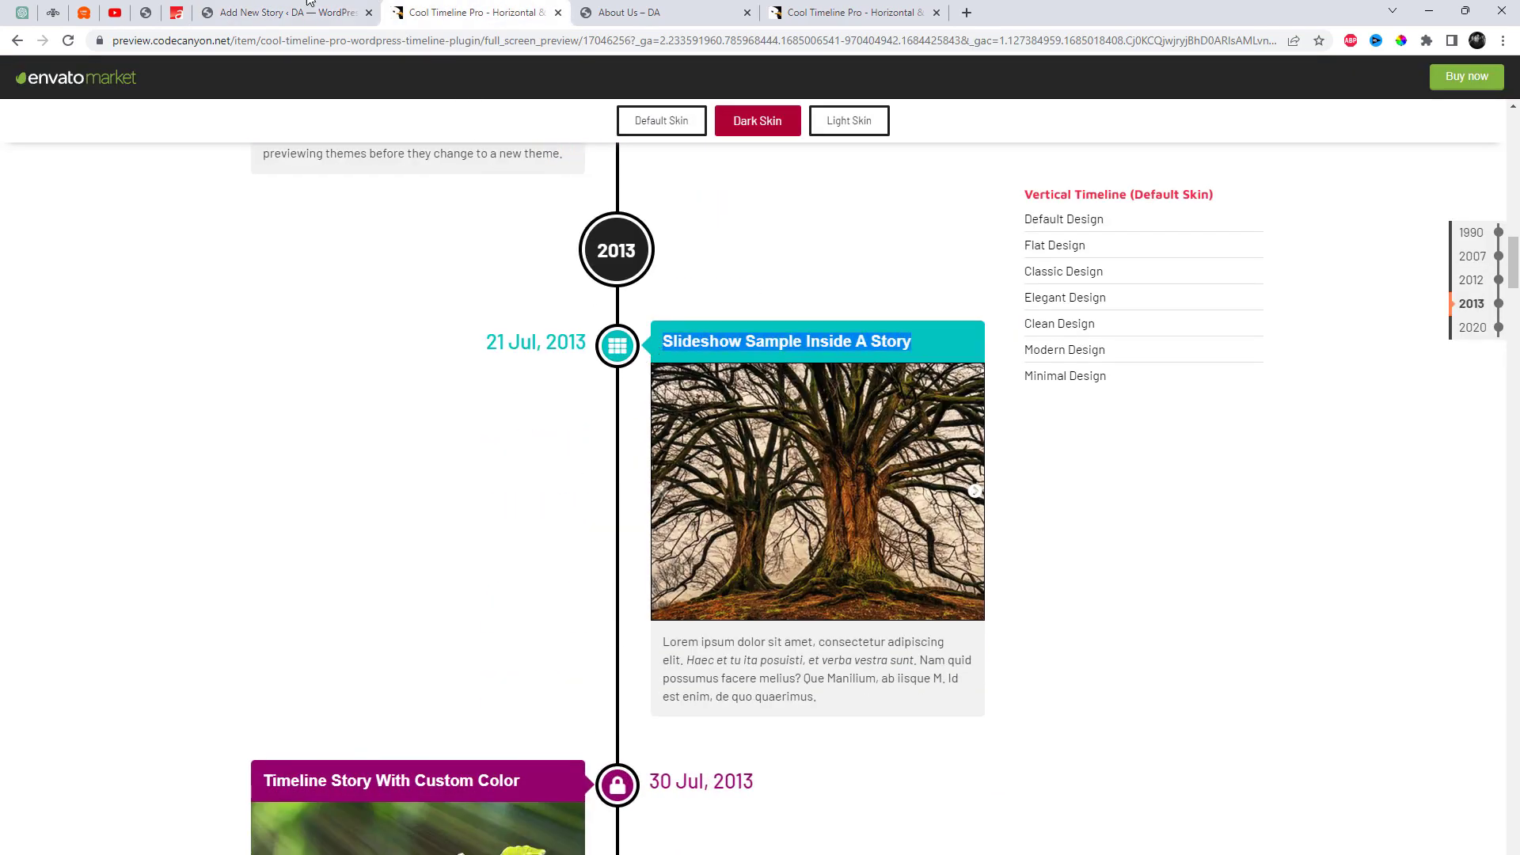
pyautogui.click(346, 11)
pyautogui.hotkey('ctrl', 'v')
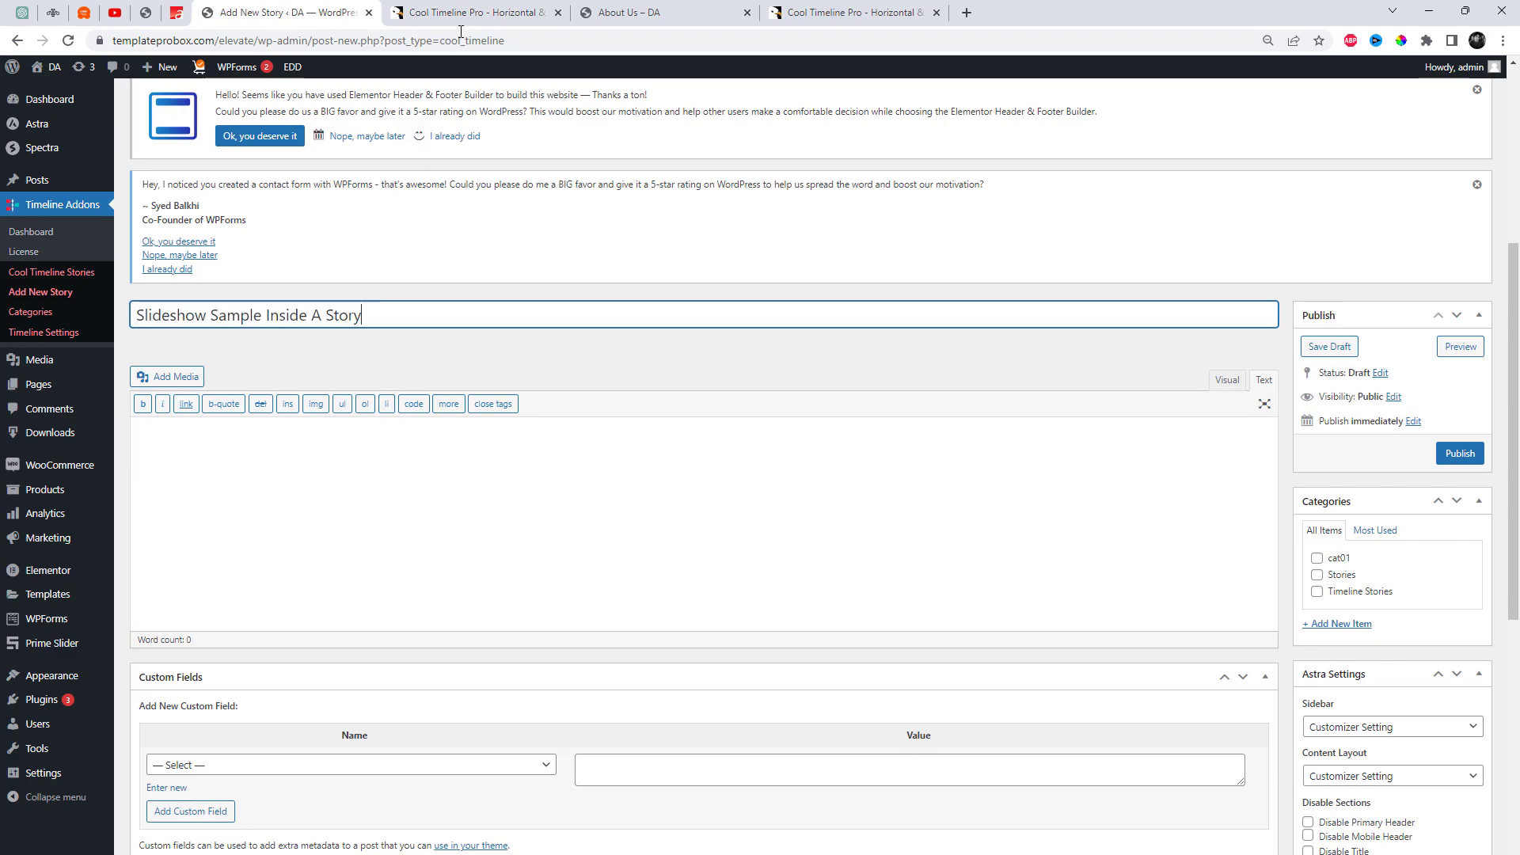
# Paste the demo's Lorem ipsum paragraph into the story body.
pyautogui.hotkey('ctrl', 'Tab')
pyautogui.moveTo(818, 699); pyautogui.dragTo(665, 647)
pyautogui.hotkey('ctrl', 'c')
pyautogui.hotkey('ctrl', 'shift', 'Tab')
pyautogui.click(437, 396)
pyautogui.hotkey('ctrl', 'v')
pyautogui.scroll(-8, 679, 657)
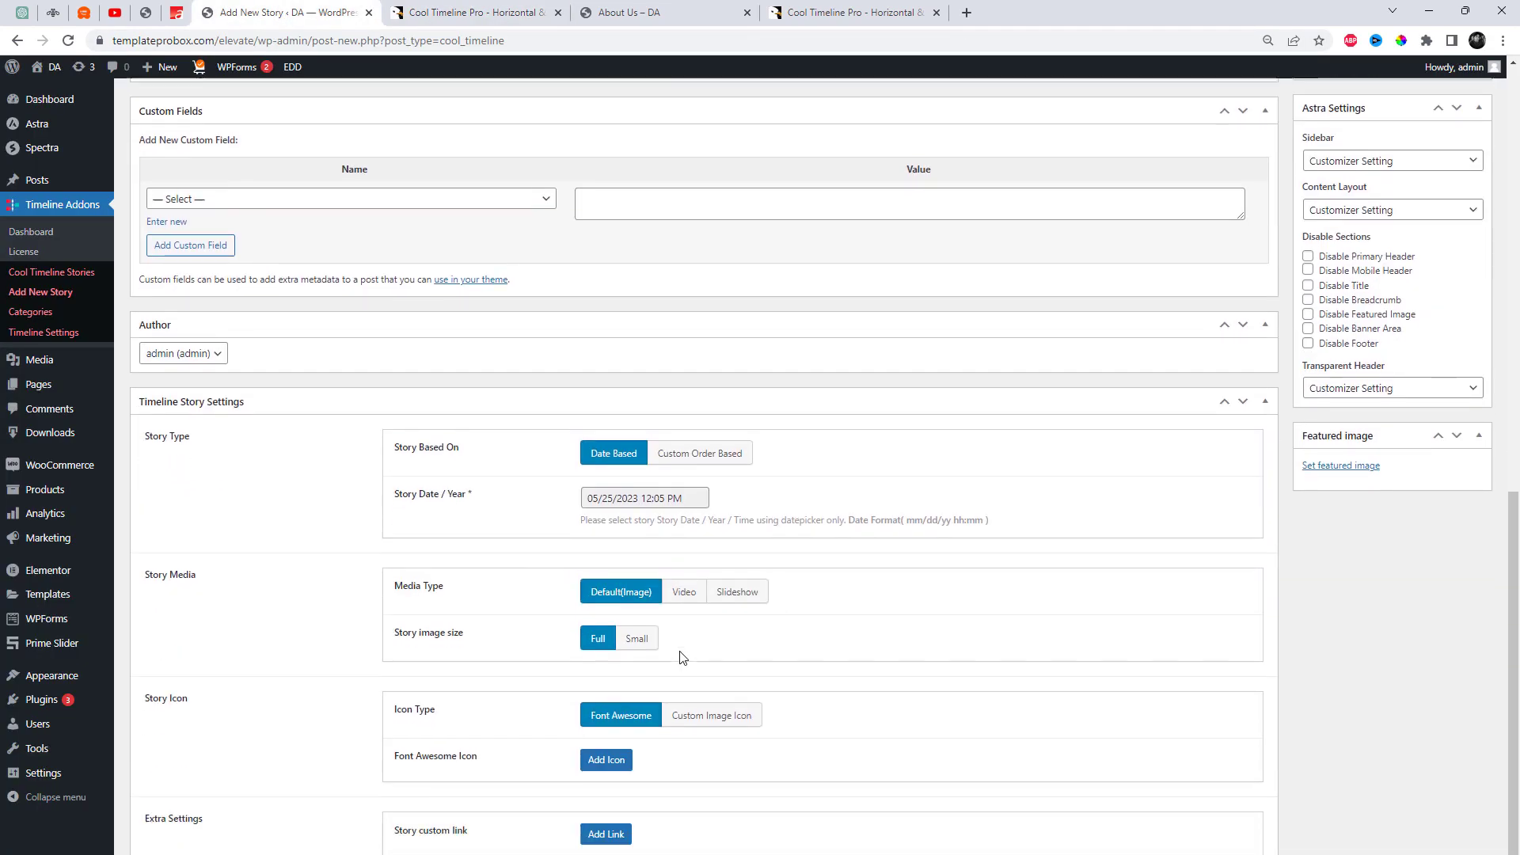
# Set the story date to 01/18/2023 and make its media a slideshow.
pyautogui.click(647, 431)
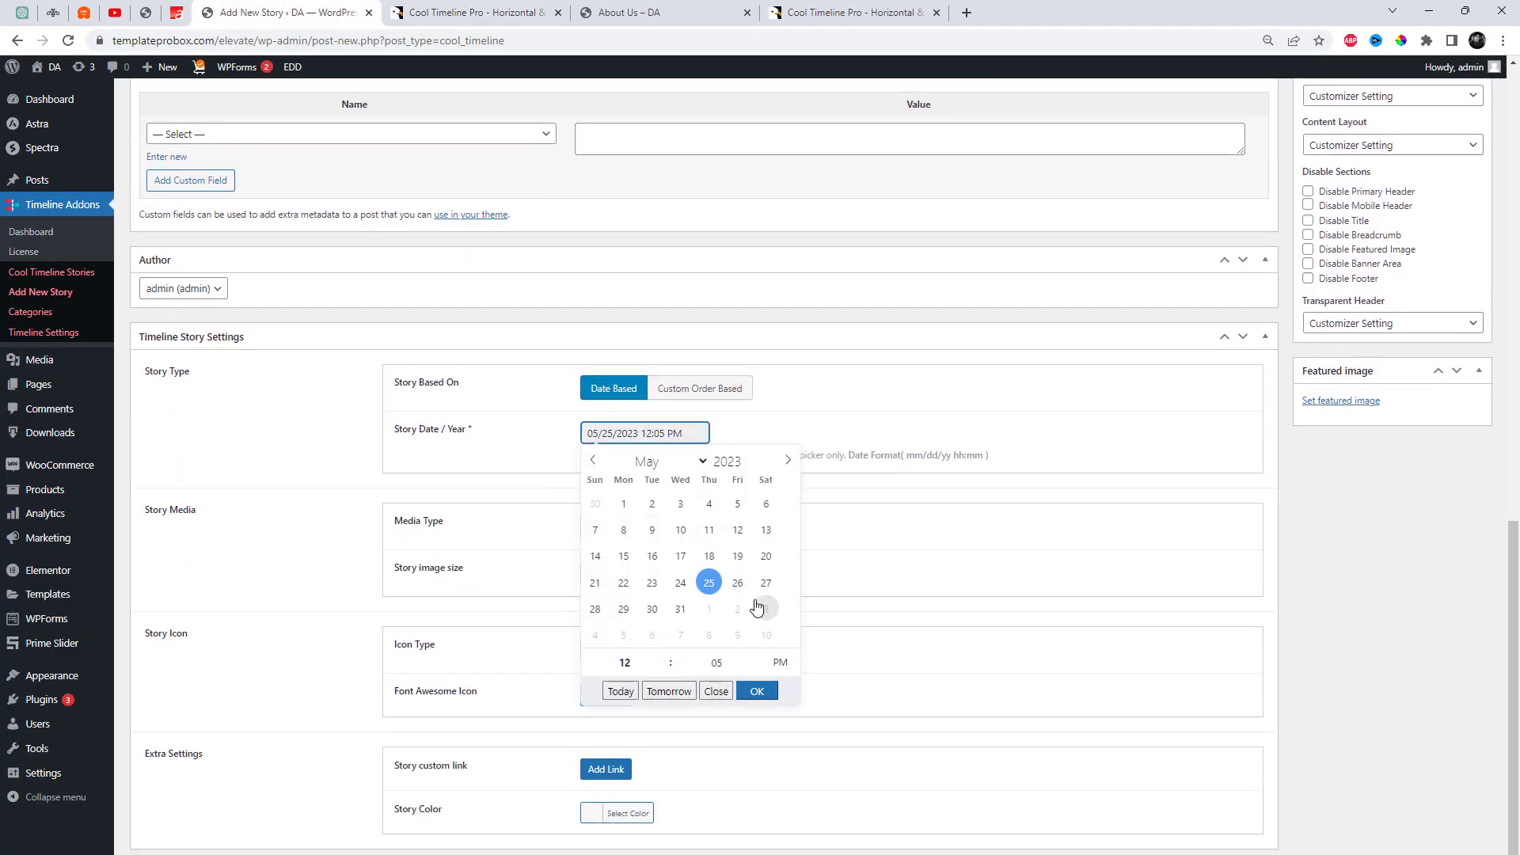
pyautogui.click(702, 461)
pyautogui.click(657, 477)
pyautogui.click(681, 556)
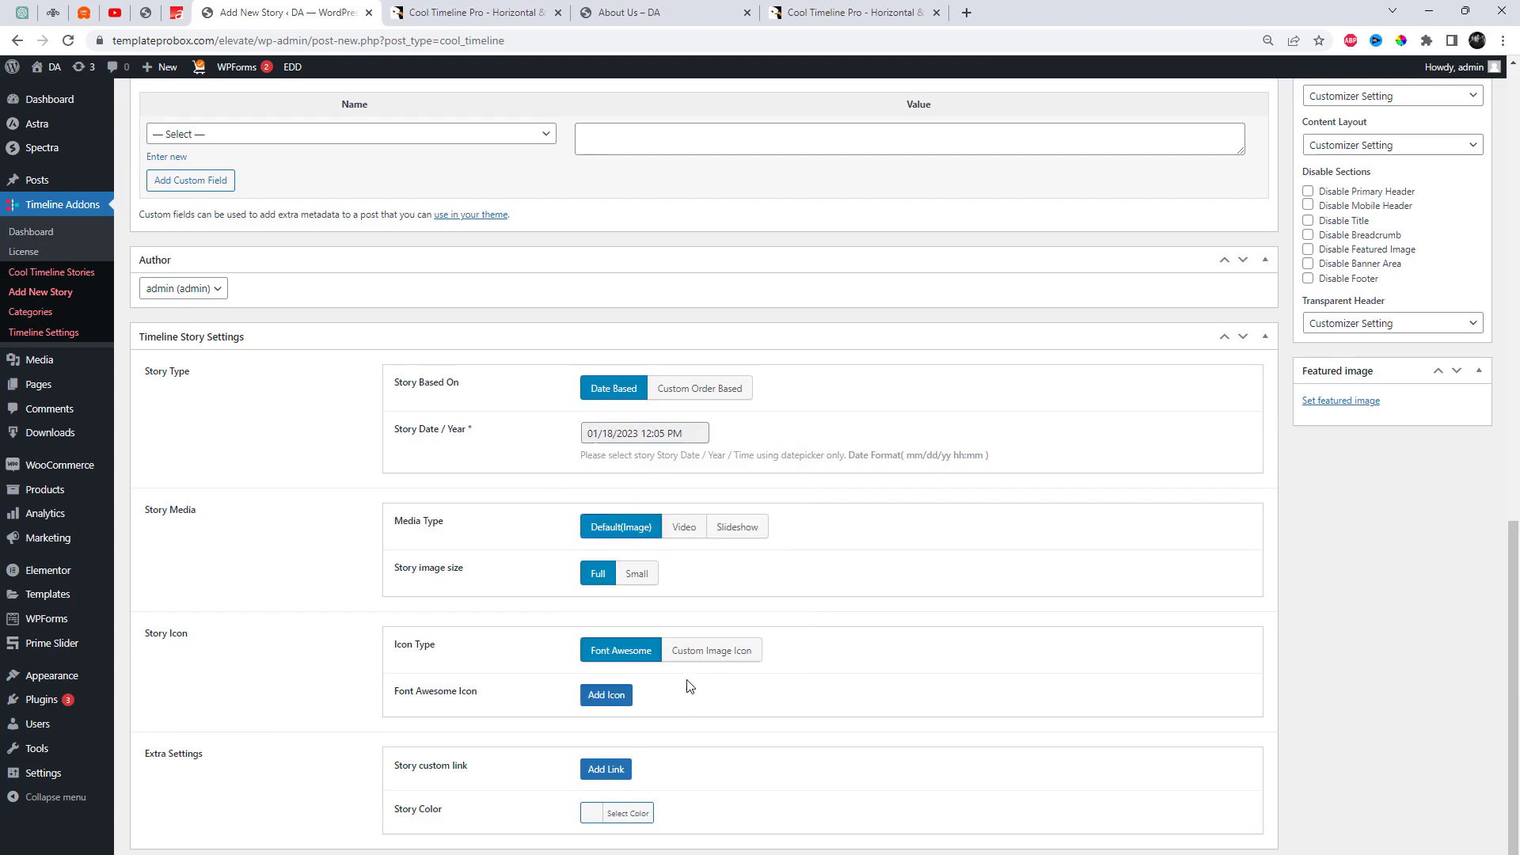
pyautogui.click(736, 527)
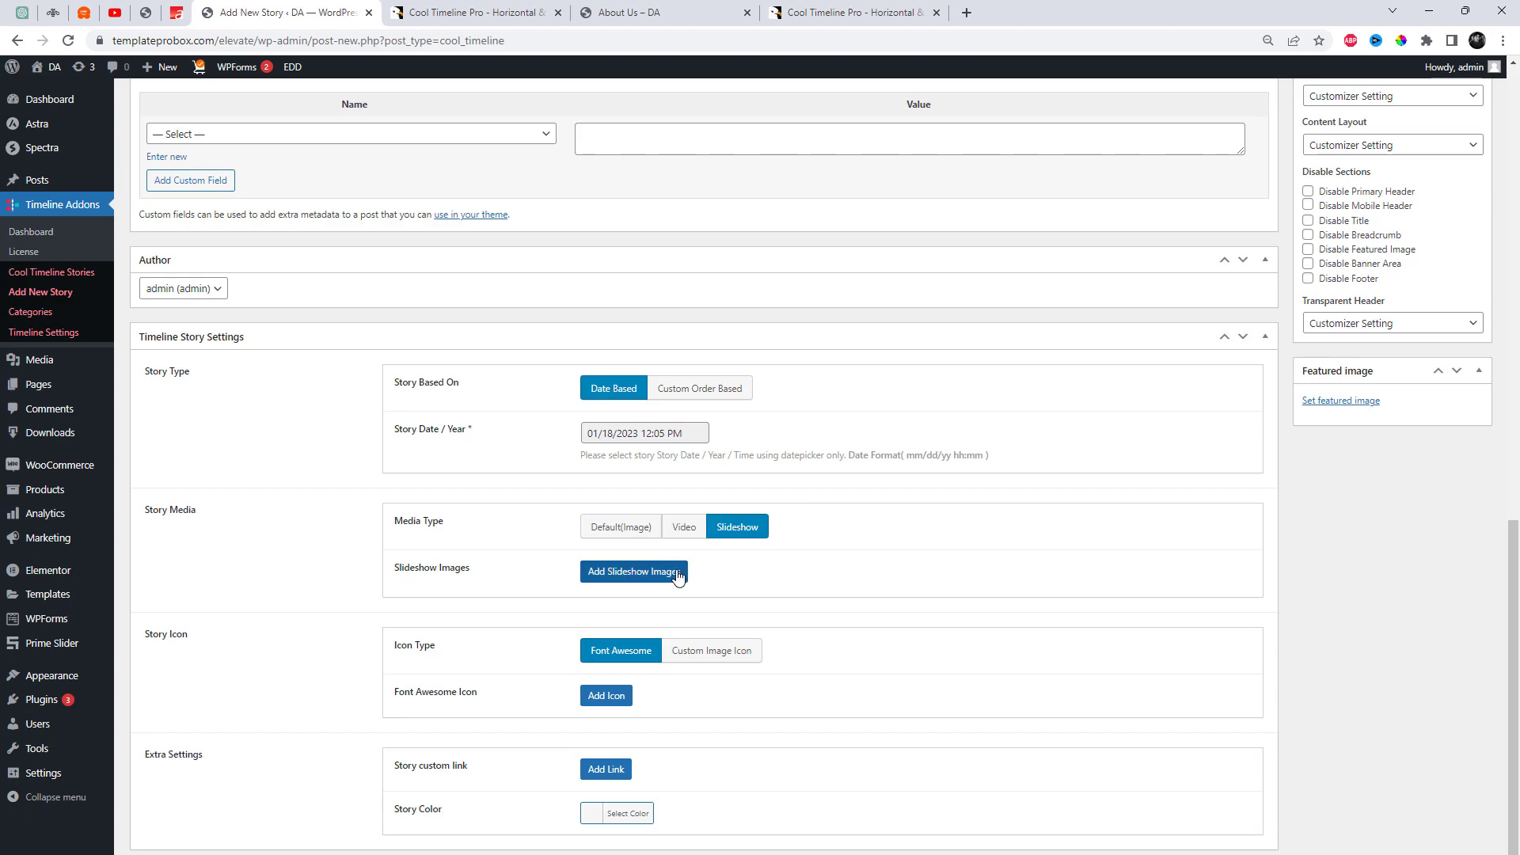
# Pick initial slideshow images: windswept hair, hand, woman's back, serum bottle, mailbox, stone and cloth.
pyautogui.click(677, 575)
pyautogui.scroll(-2, 709, 610)
pyautogui.scroll(-2, 709, 611)
pyautogui.click(638, 750)
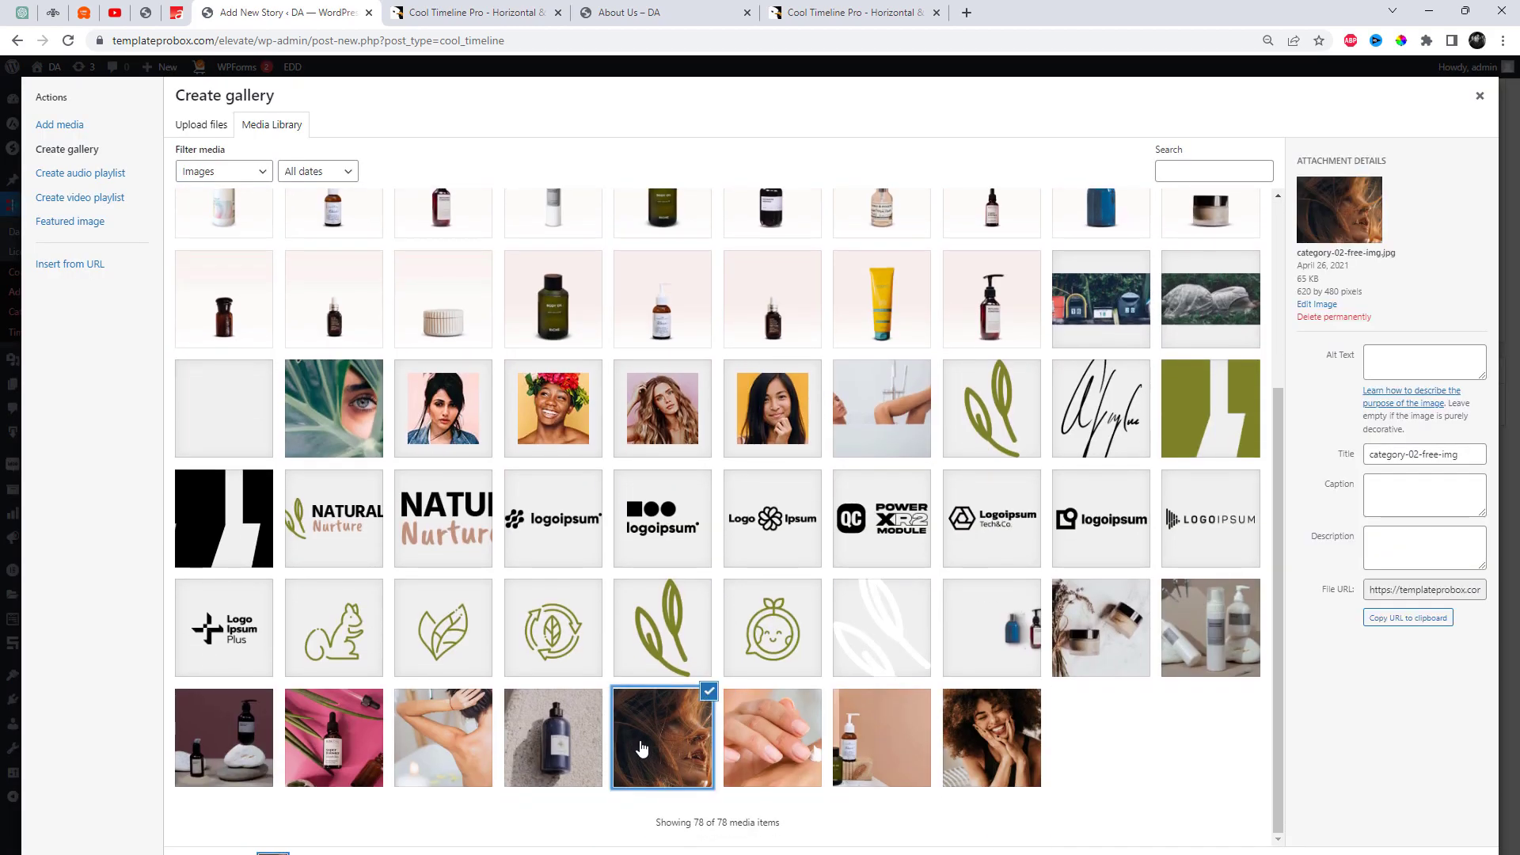
pyautogui.click(758, 748)
pyautogui.click(439, 772)
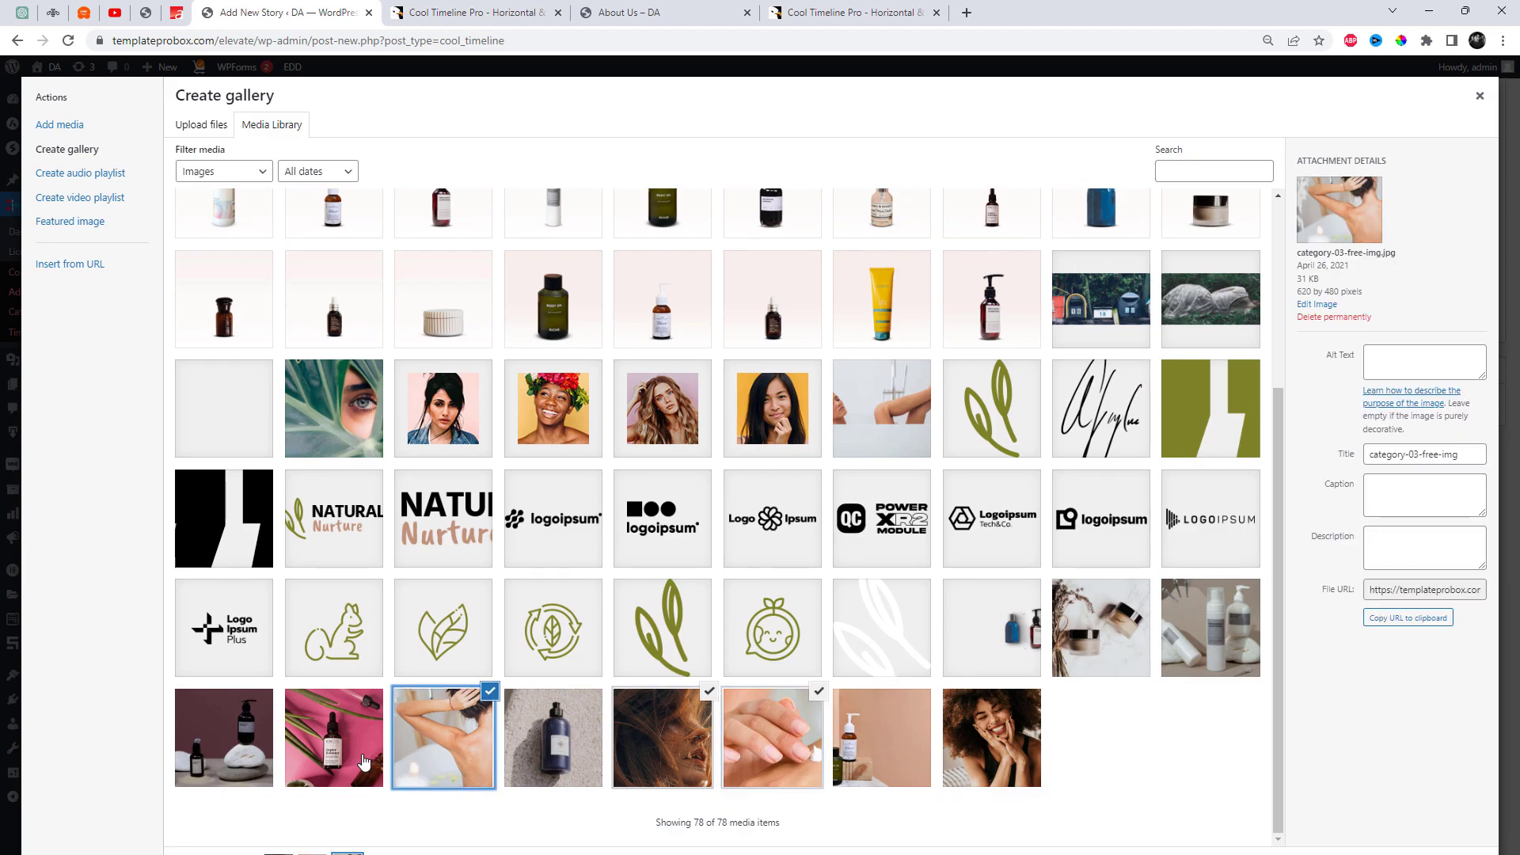
pyautogui.click(320, 756)
pyautogui.click(433, 761)
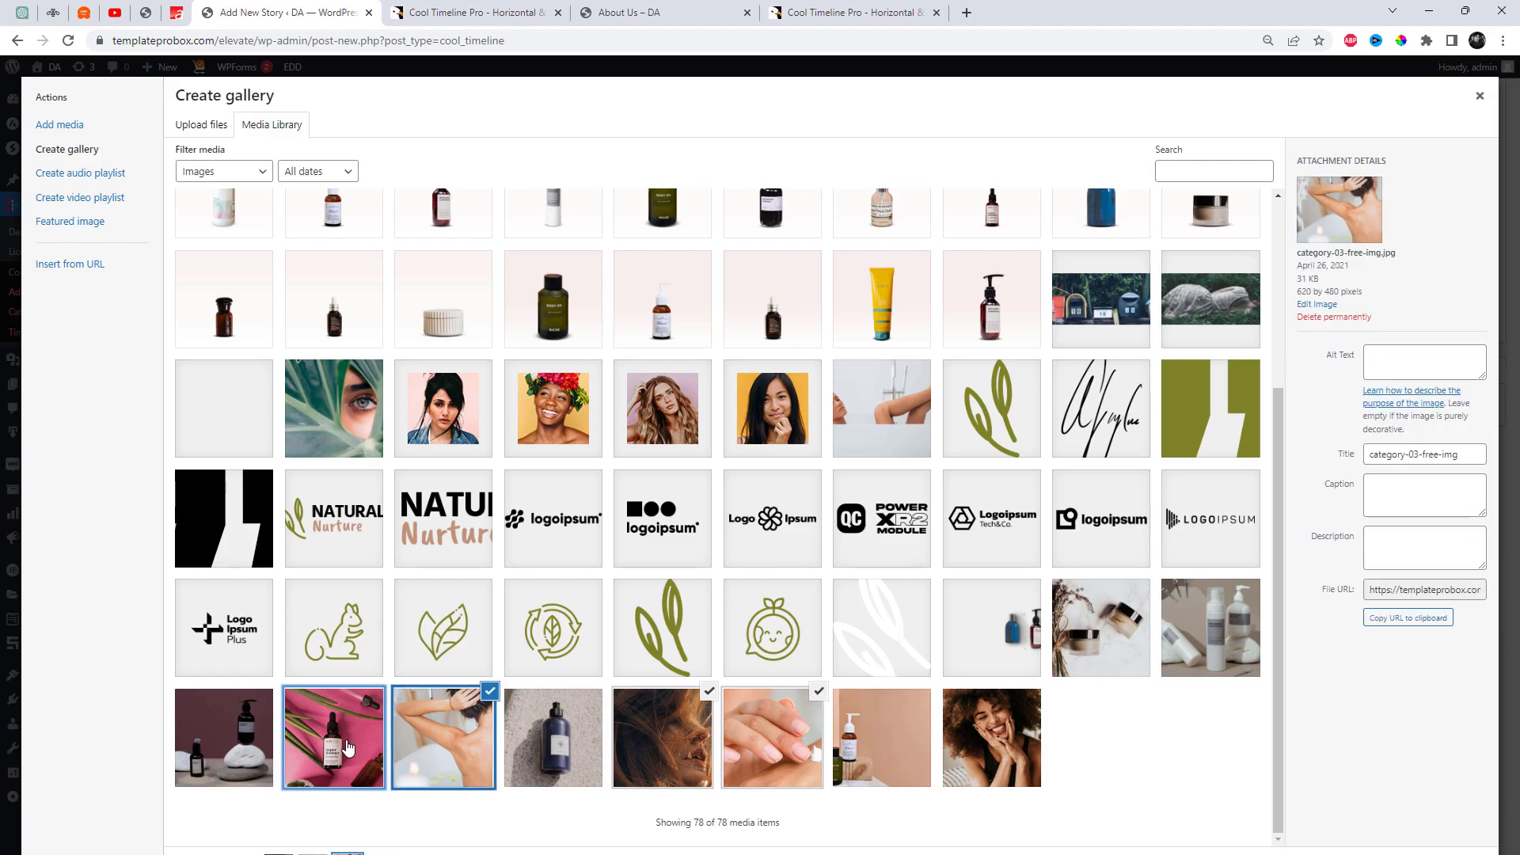
pyautogui.click(1101, 305)
pyautogui.click(1210, 304)
# Add the sea, snowy mountain and cliff hiker images, and drop the hand and windswept-hair images.
pyautogui.scroll(3, 1151, 431)
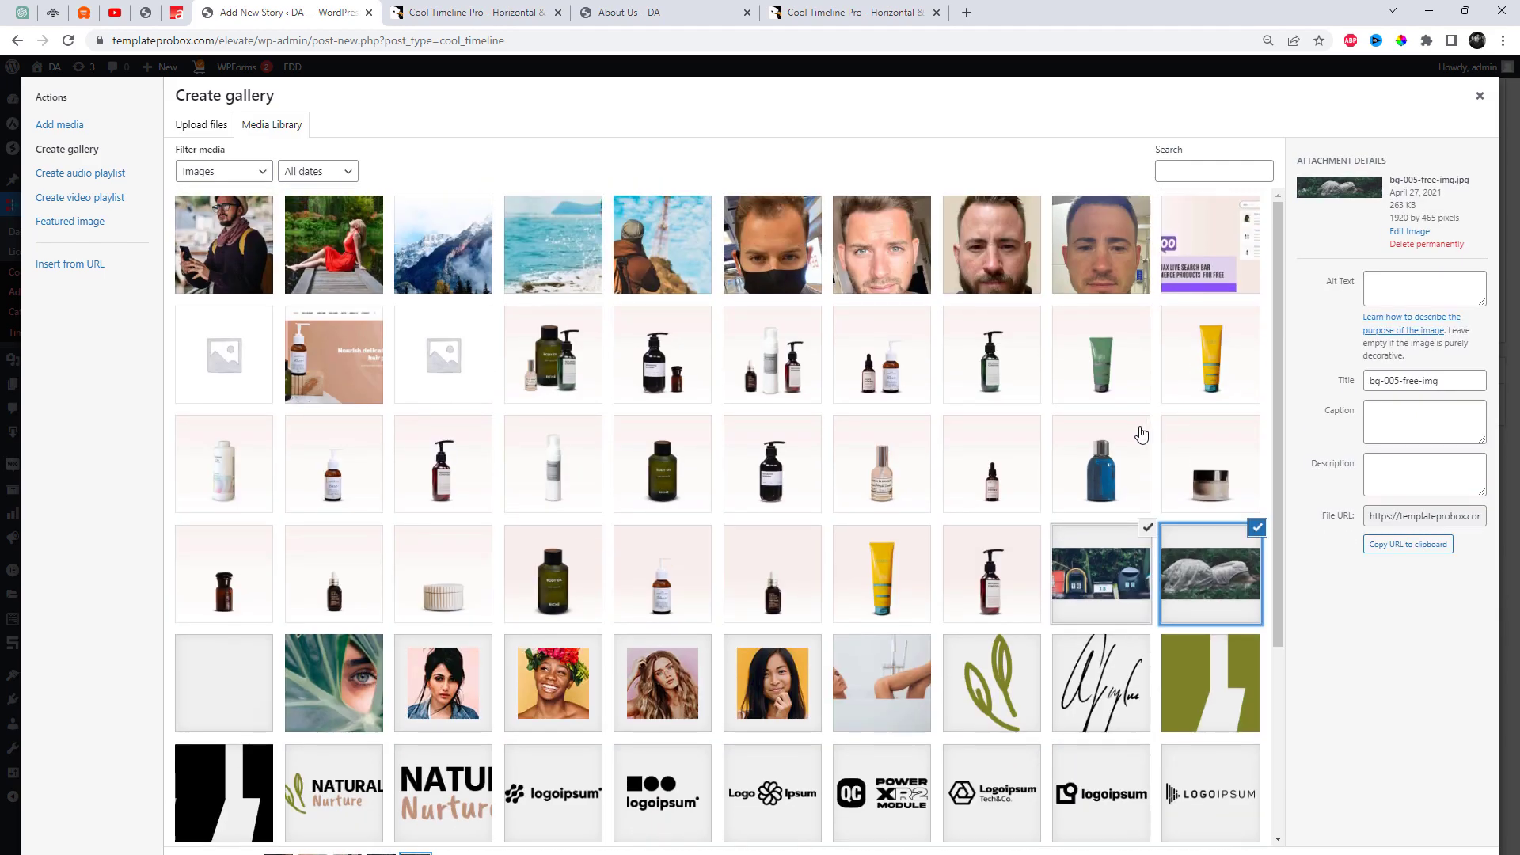
pyautogui.click(579, 269)
pyautogui.click(451, 263)
pyautogui.click(677, 267)
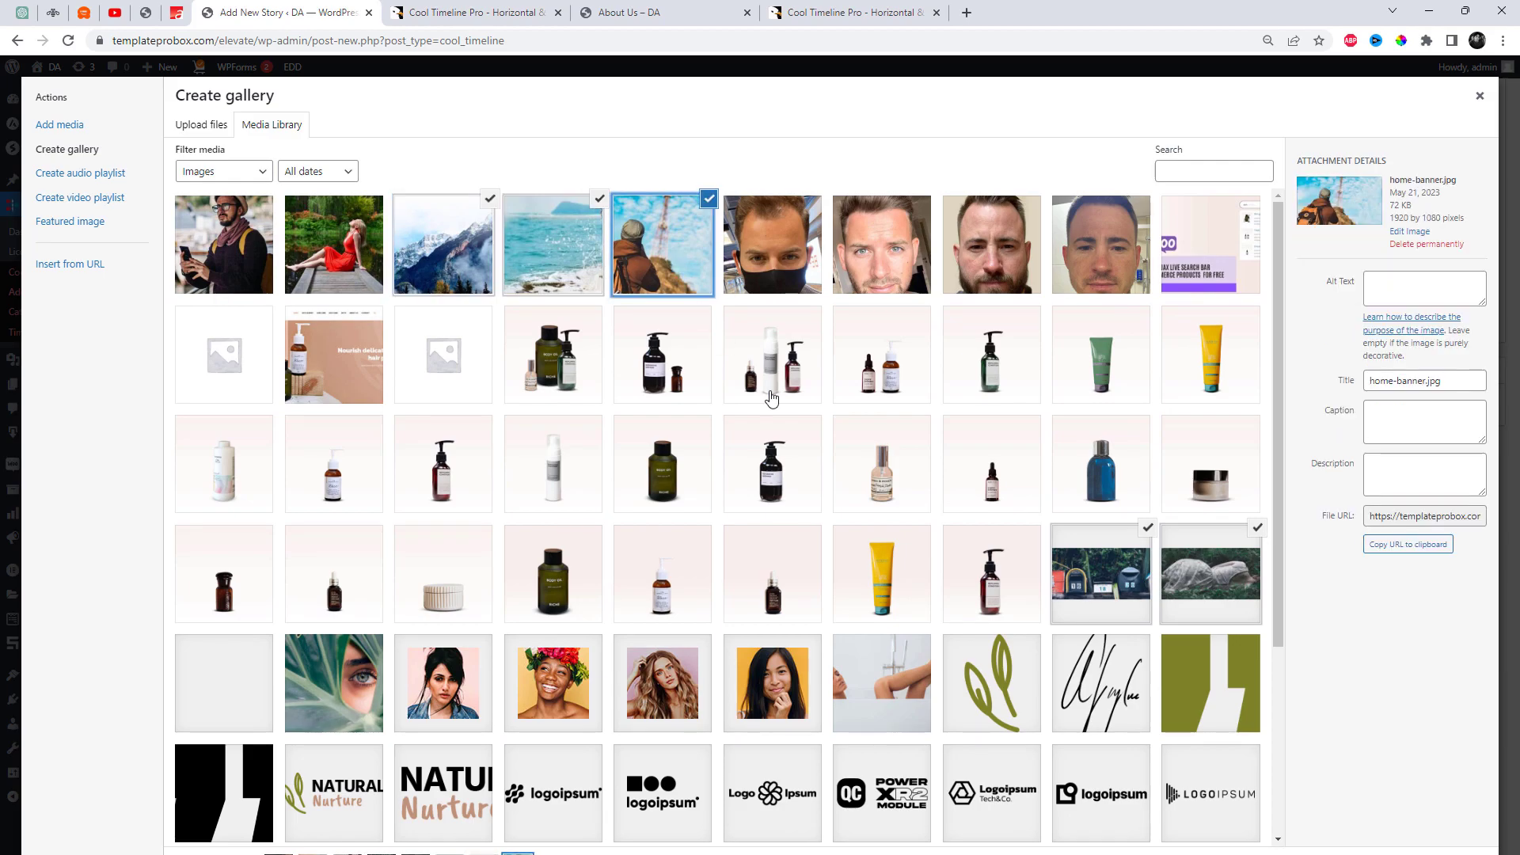
pyautogui.scroll(-3, 863, 649)
pyautogui.click(801, 747)
pyautogui.click(691, 755)
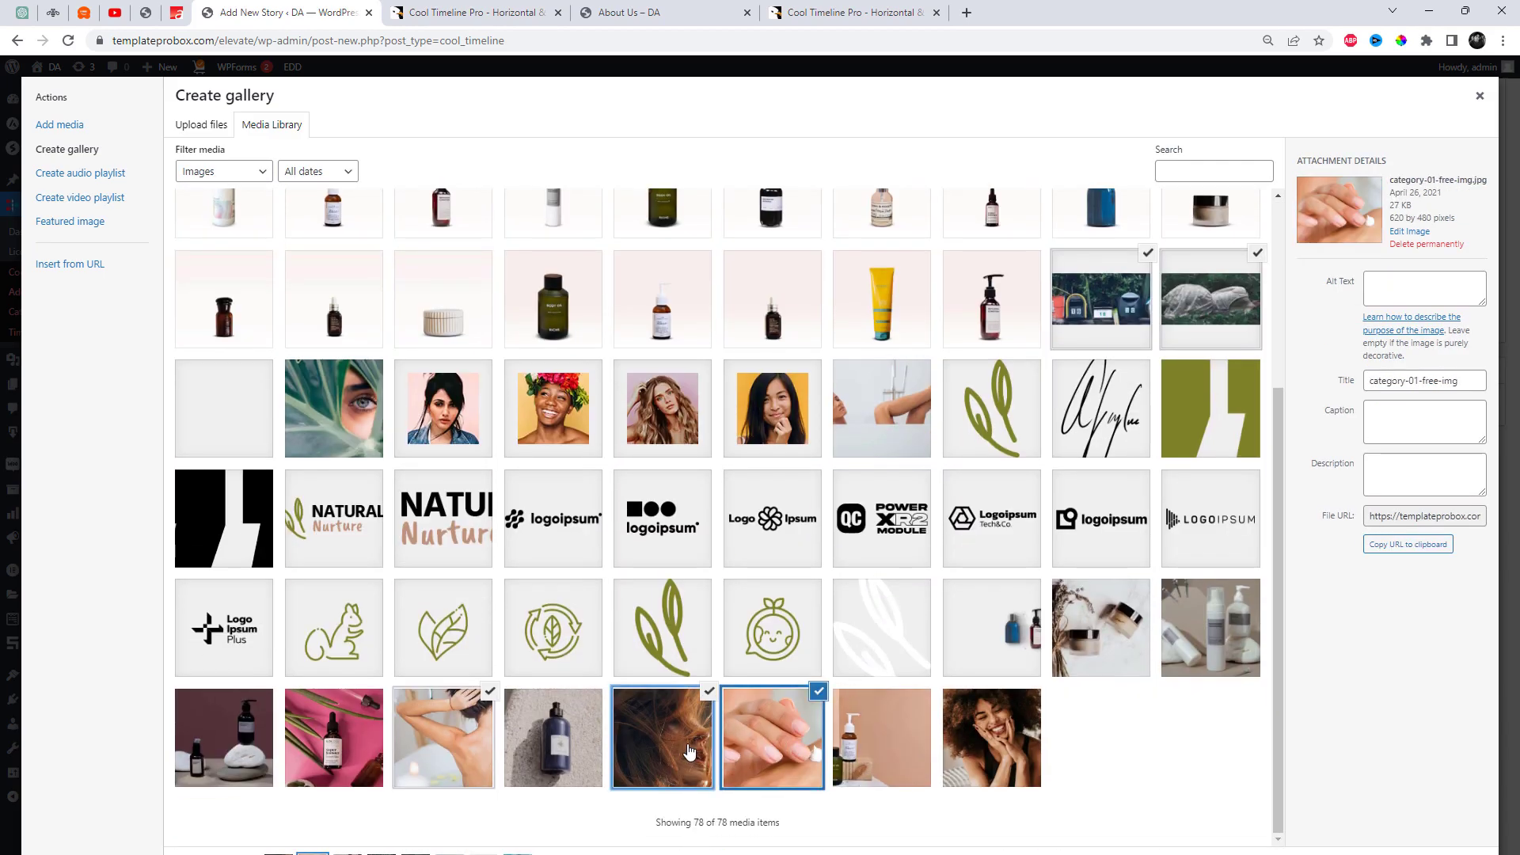
pyautogui.scroll(3, 657, 740)
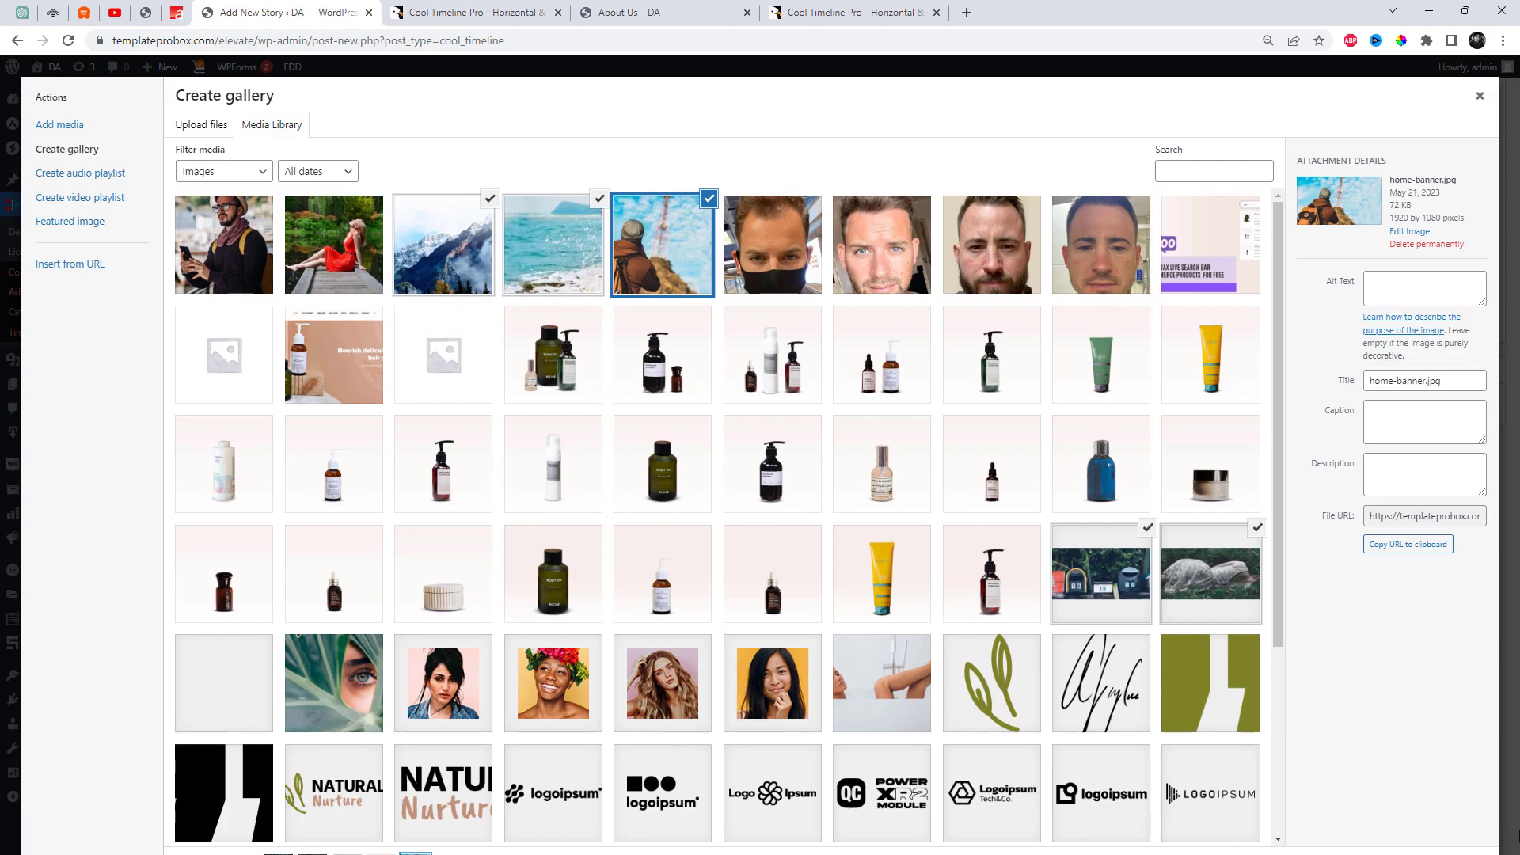
# Create the gallery and remove the rock and mailbox images from it.
pyautogui.click(988, 735)
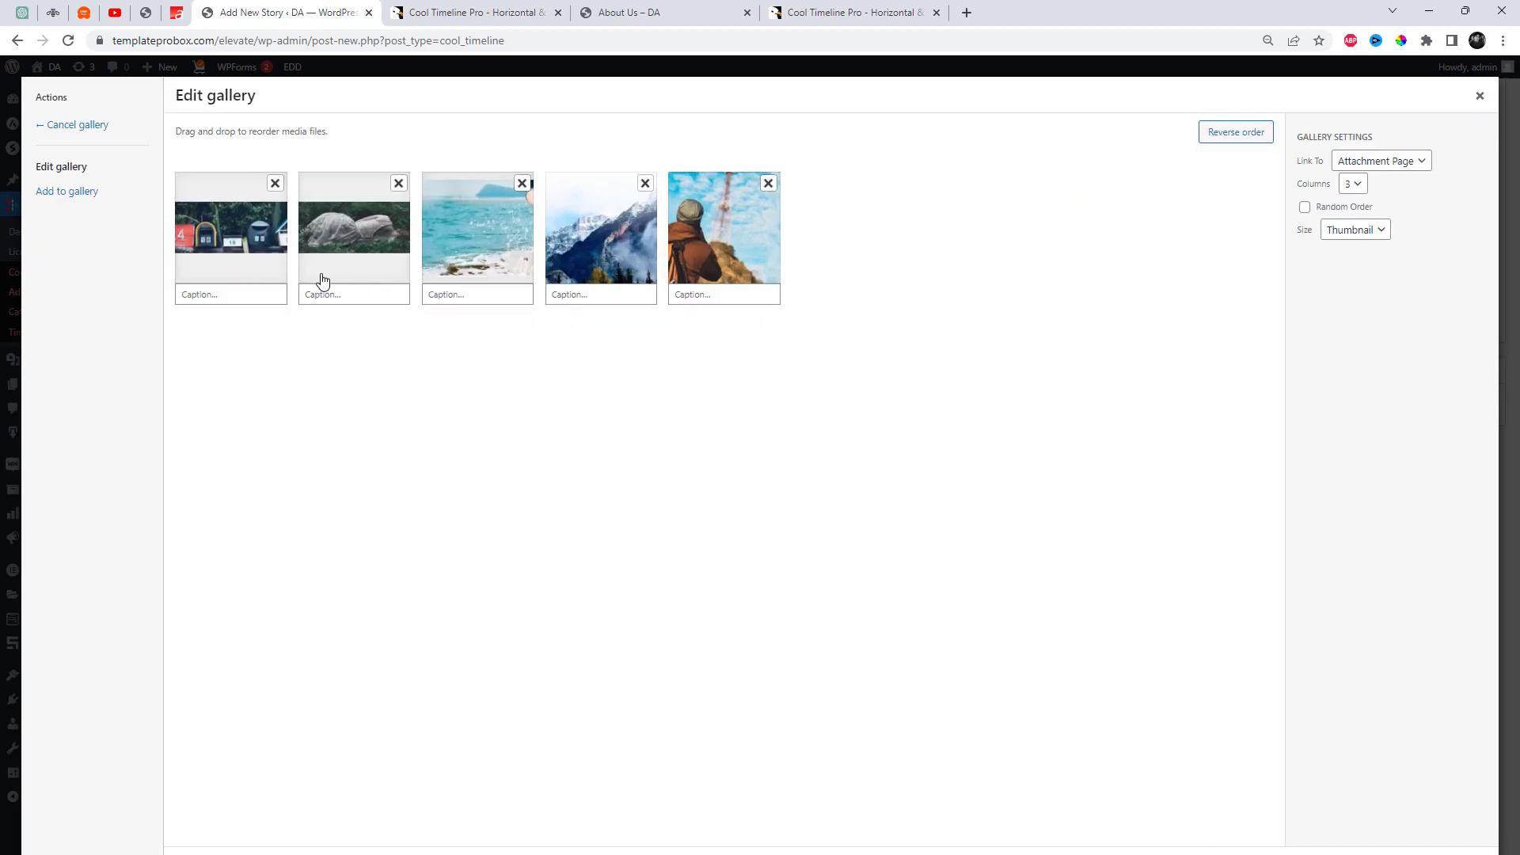
pyautogui.click(399, 183)
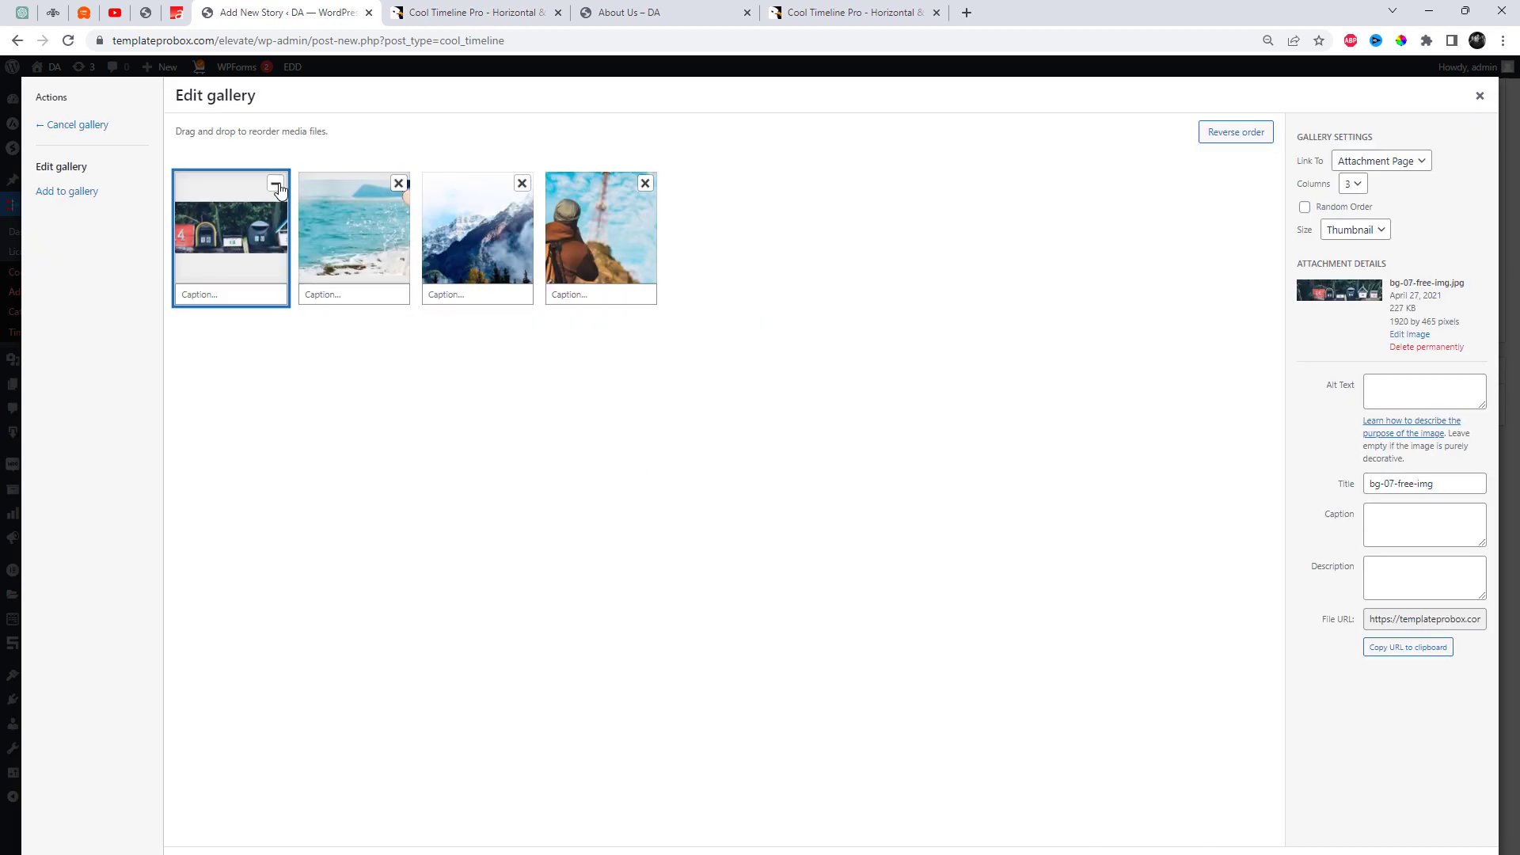
pyautogui.click(274, 183)
# Keep the three slideshow images and set the story colour to yellow.
pyautogui.press('Escape')
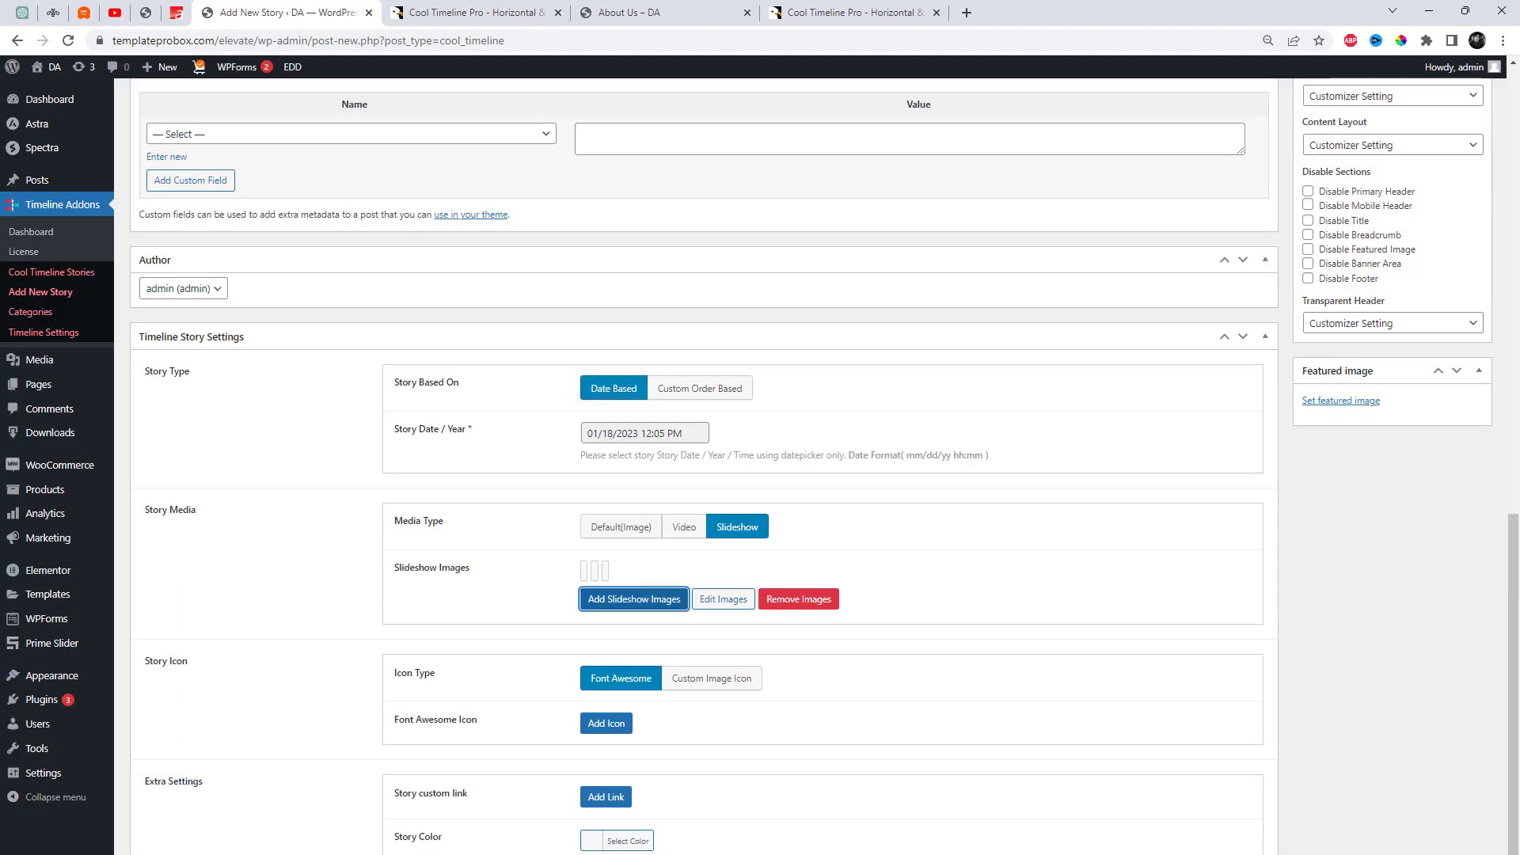
pyautogui.scroll(-1, 868, 665)
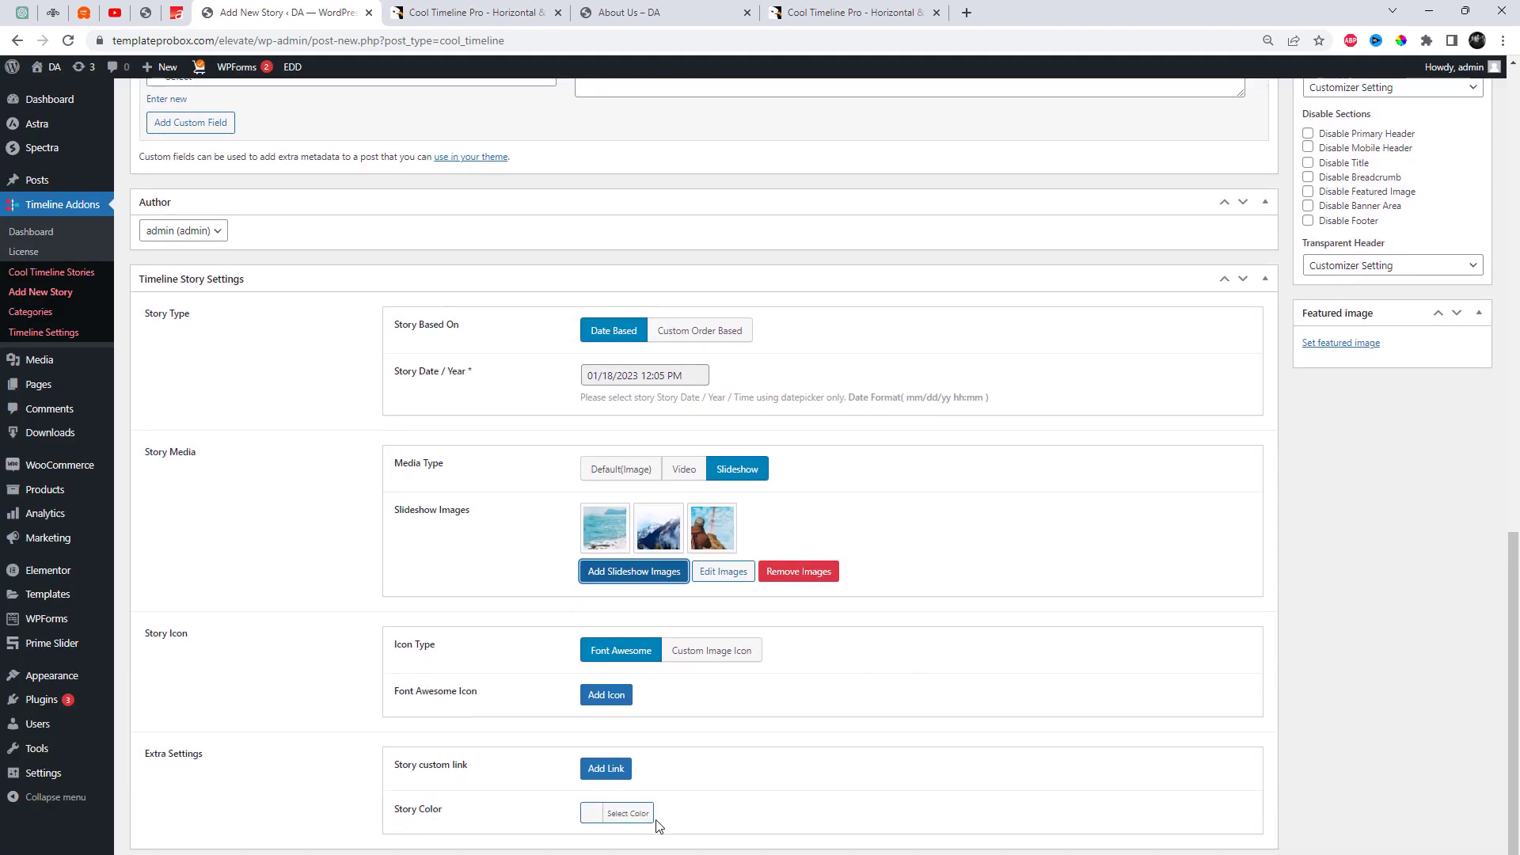
pyautogui.click(589, 814)
pyautogui.scroll(-3, 669, 772)
pyautogui.click(661, 758)
pyautogui.click(879, 719)
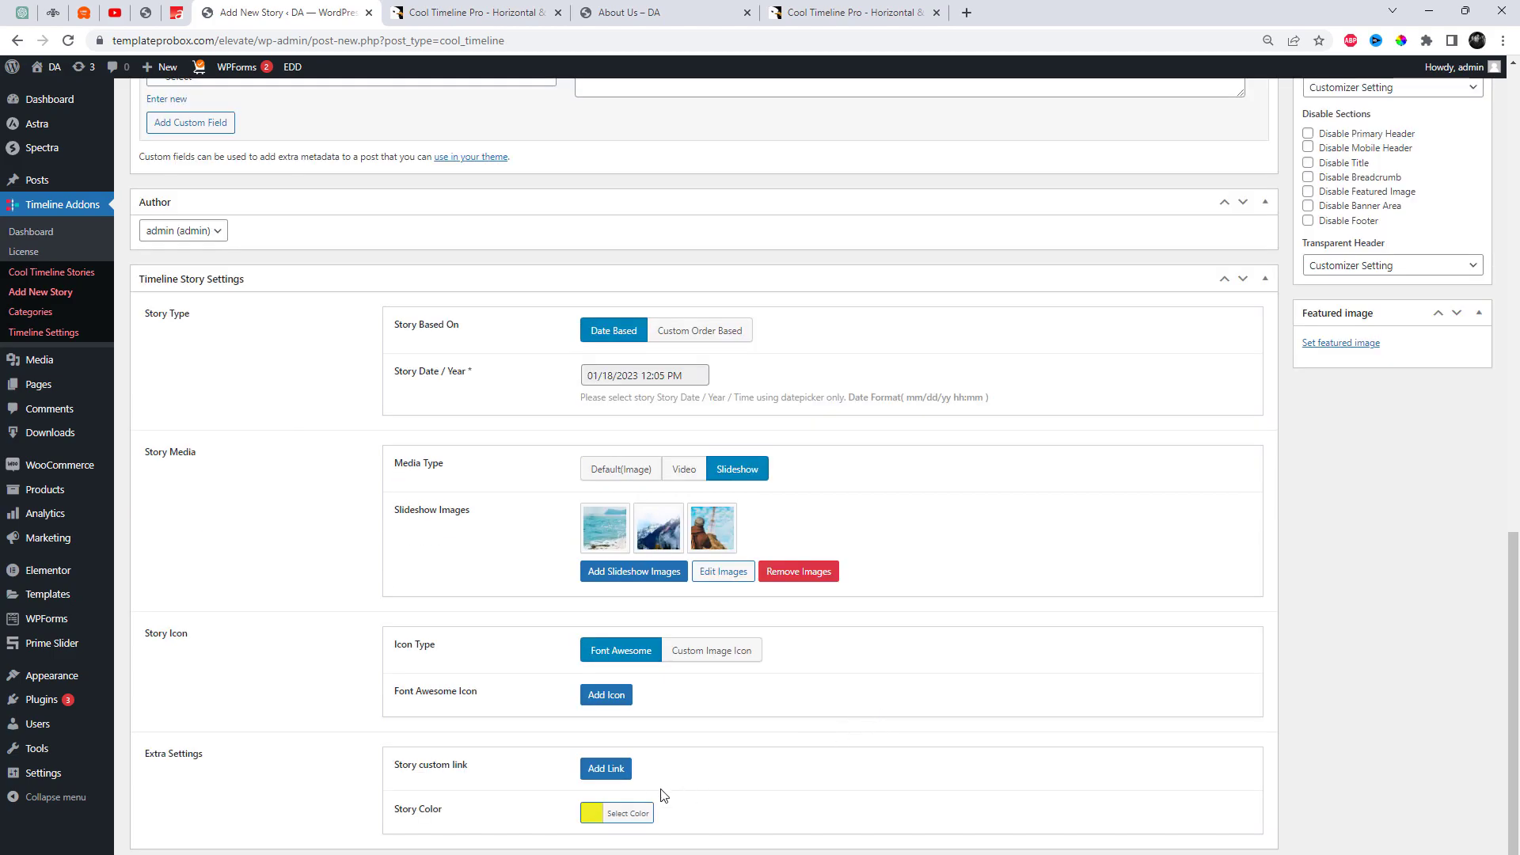
# Link the story to the 'Been a long week collection' product and publish it.
pyautogui.click(606, 769)
pyautogui.scroll(-5, 787, 515)
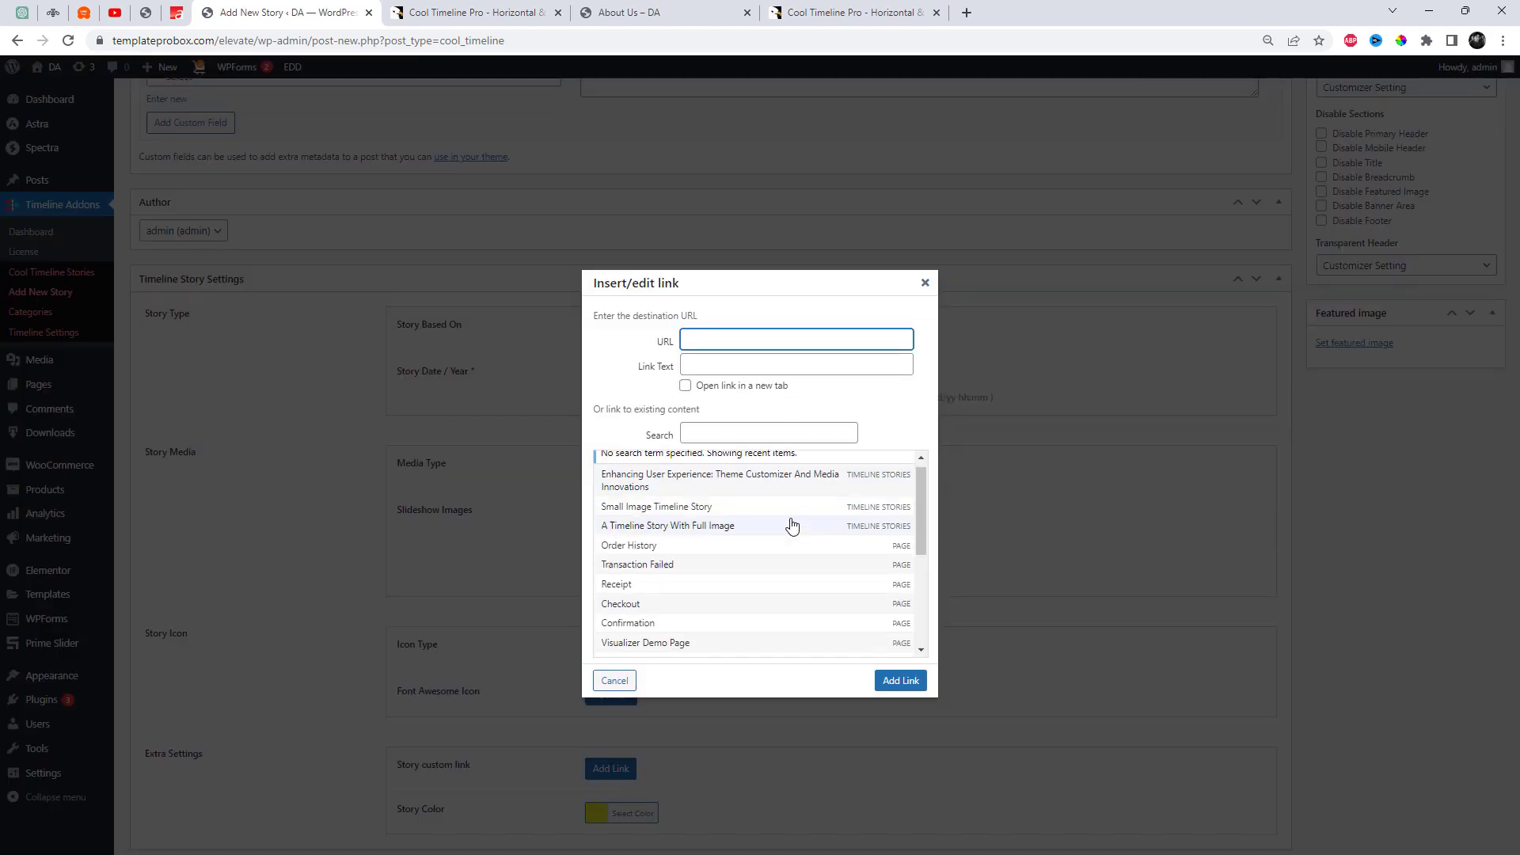
pyautogui.click(715, 577)
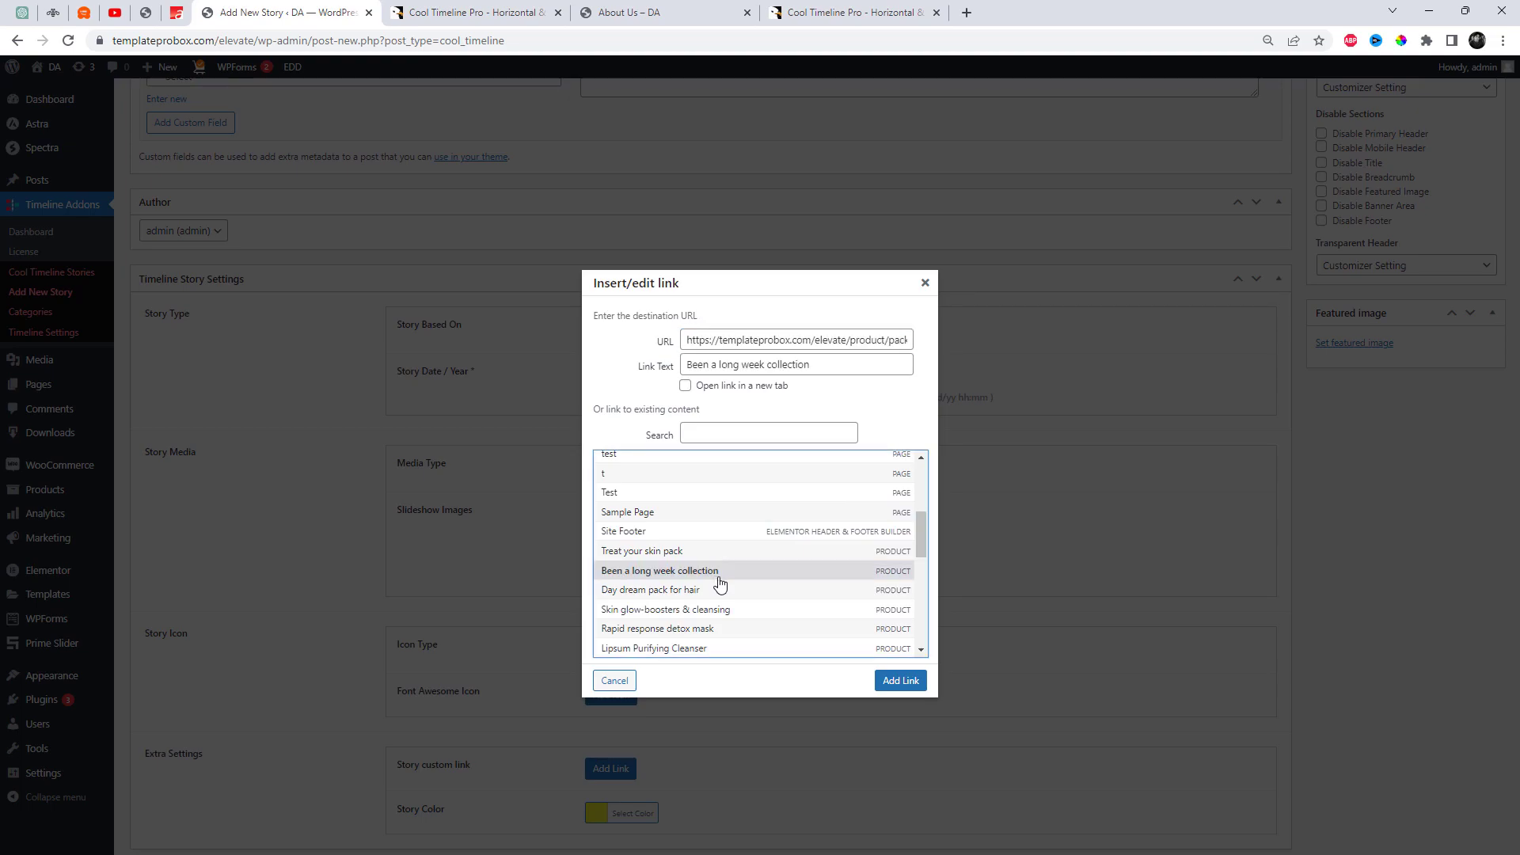
pyautogui.click(899, 680)
pyautogui.scroll(8, 1217, 765)
pyautogui.scroll(-3, 1272, 773)
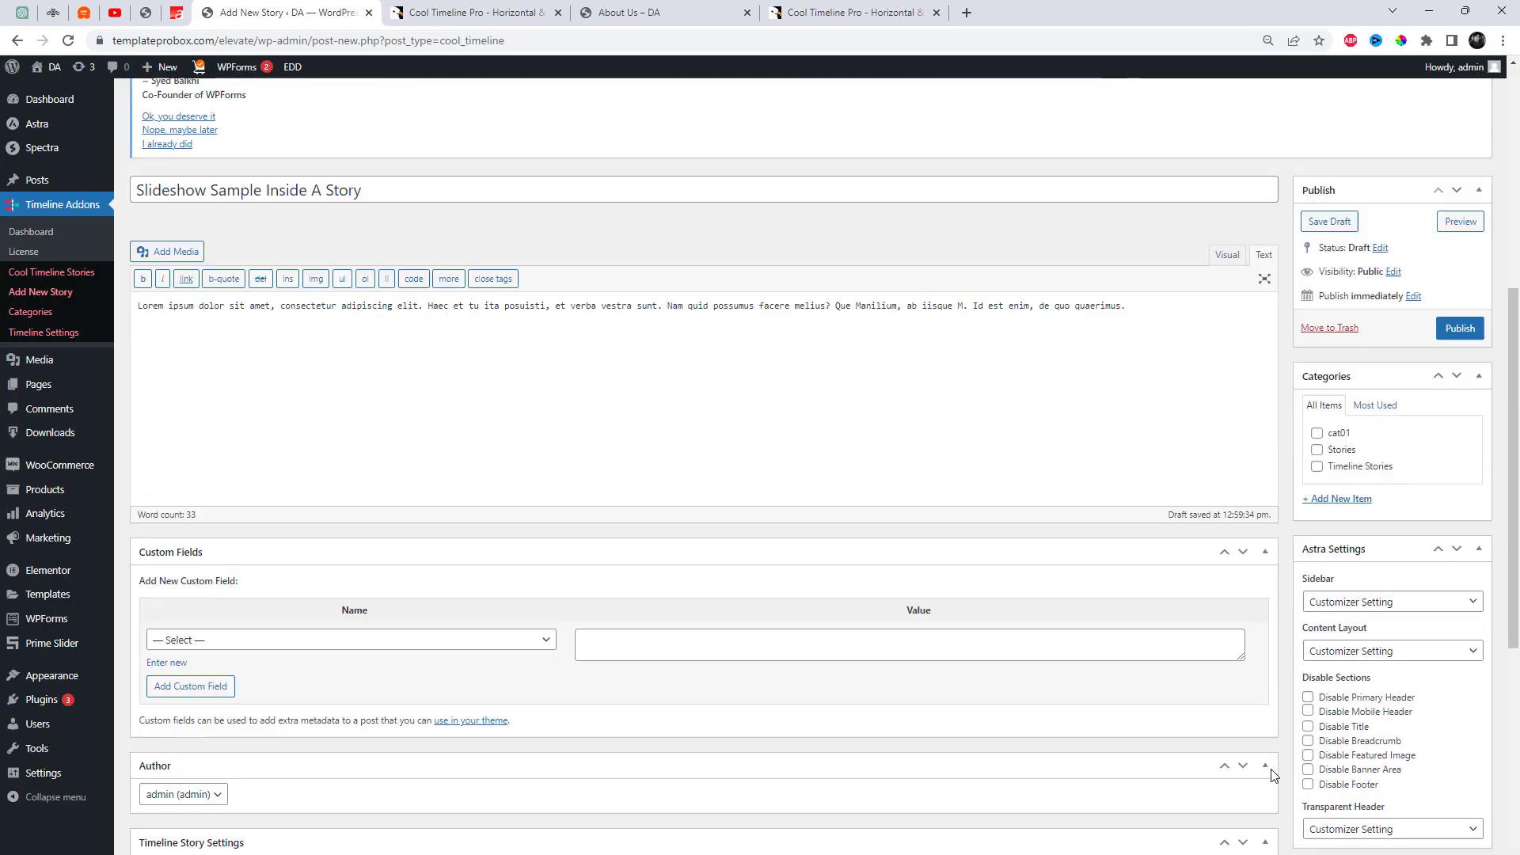
pyautogui.scroll(8, 1345, 760)
pyautogui.scroll(-2, 1361, 738)
pyautogui.scroll(-2, 1364, 736)
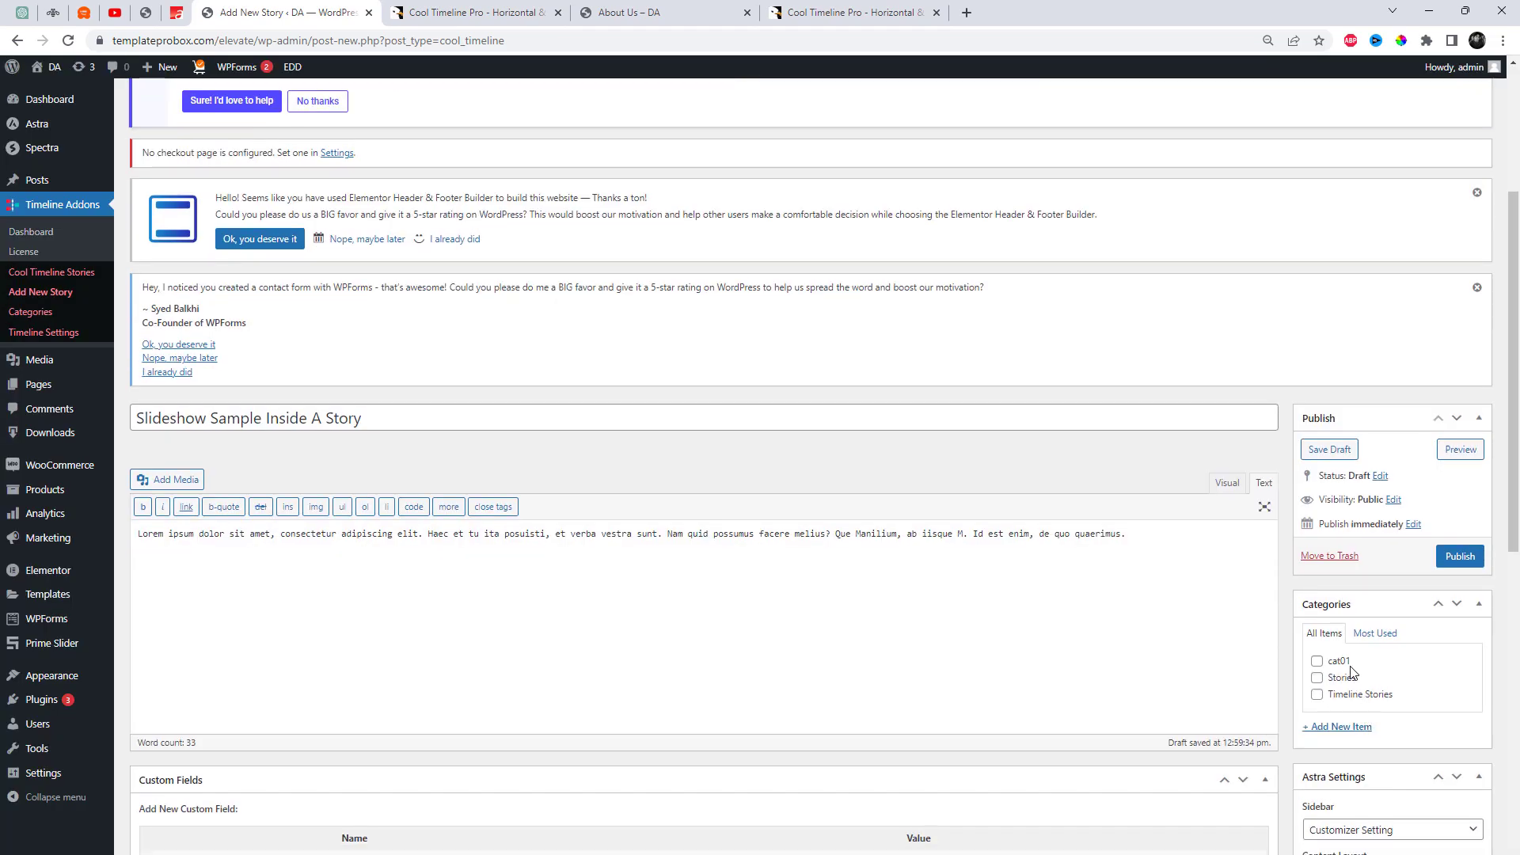
pyautogui.click(1461, 559)
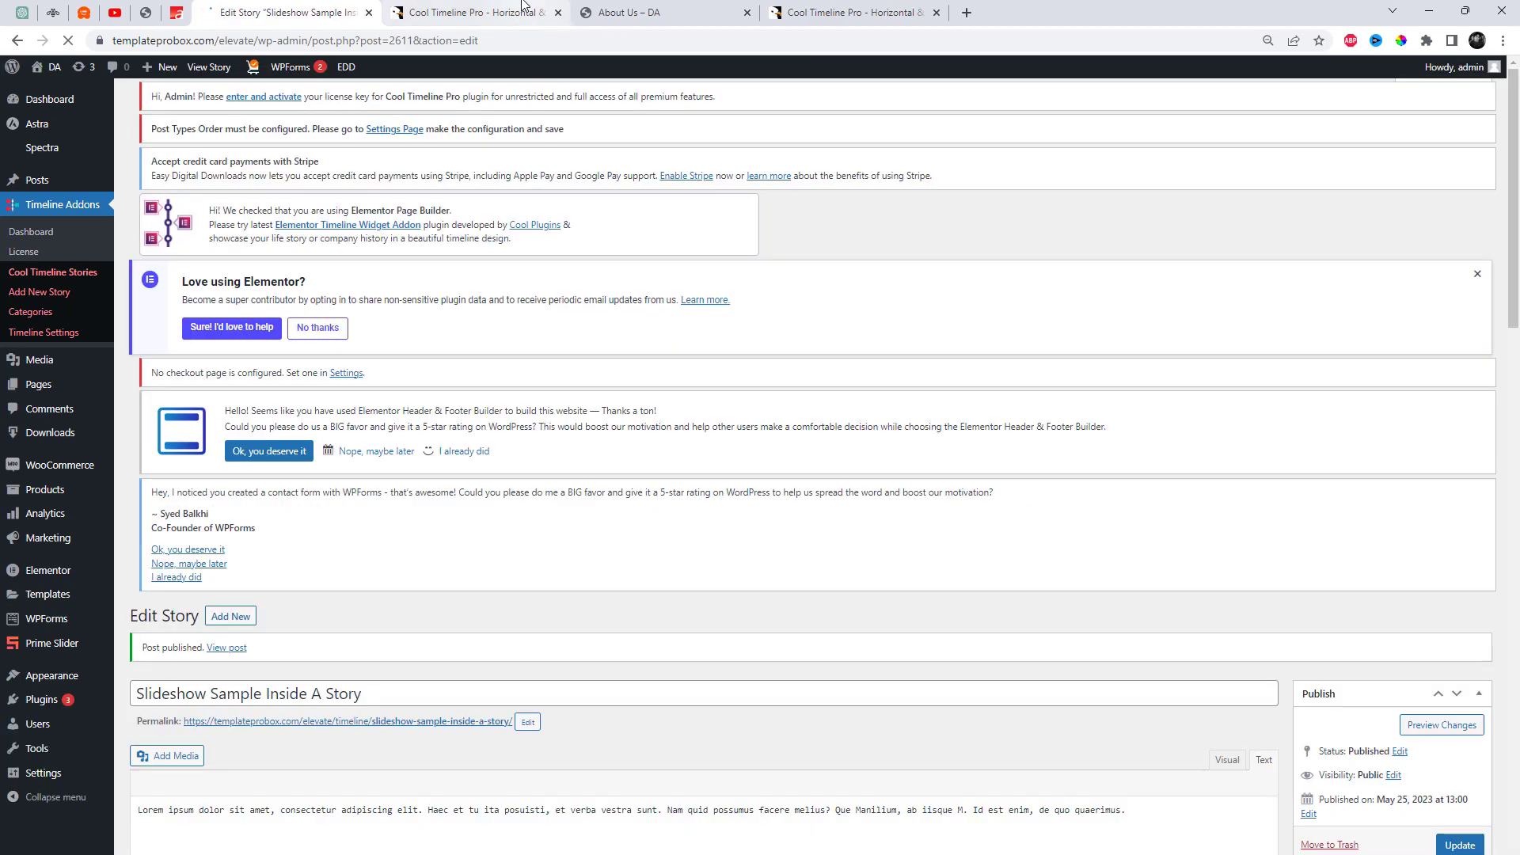
# Copy the Cool Timeline Pro demo timeline's shortcode.
pyautogui.hotkey('ctrl', 'Tab')
pyautogui.scroll(-15, 879, 696)
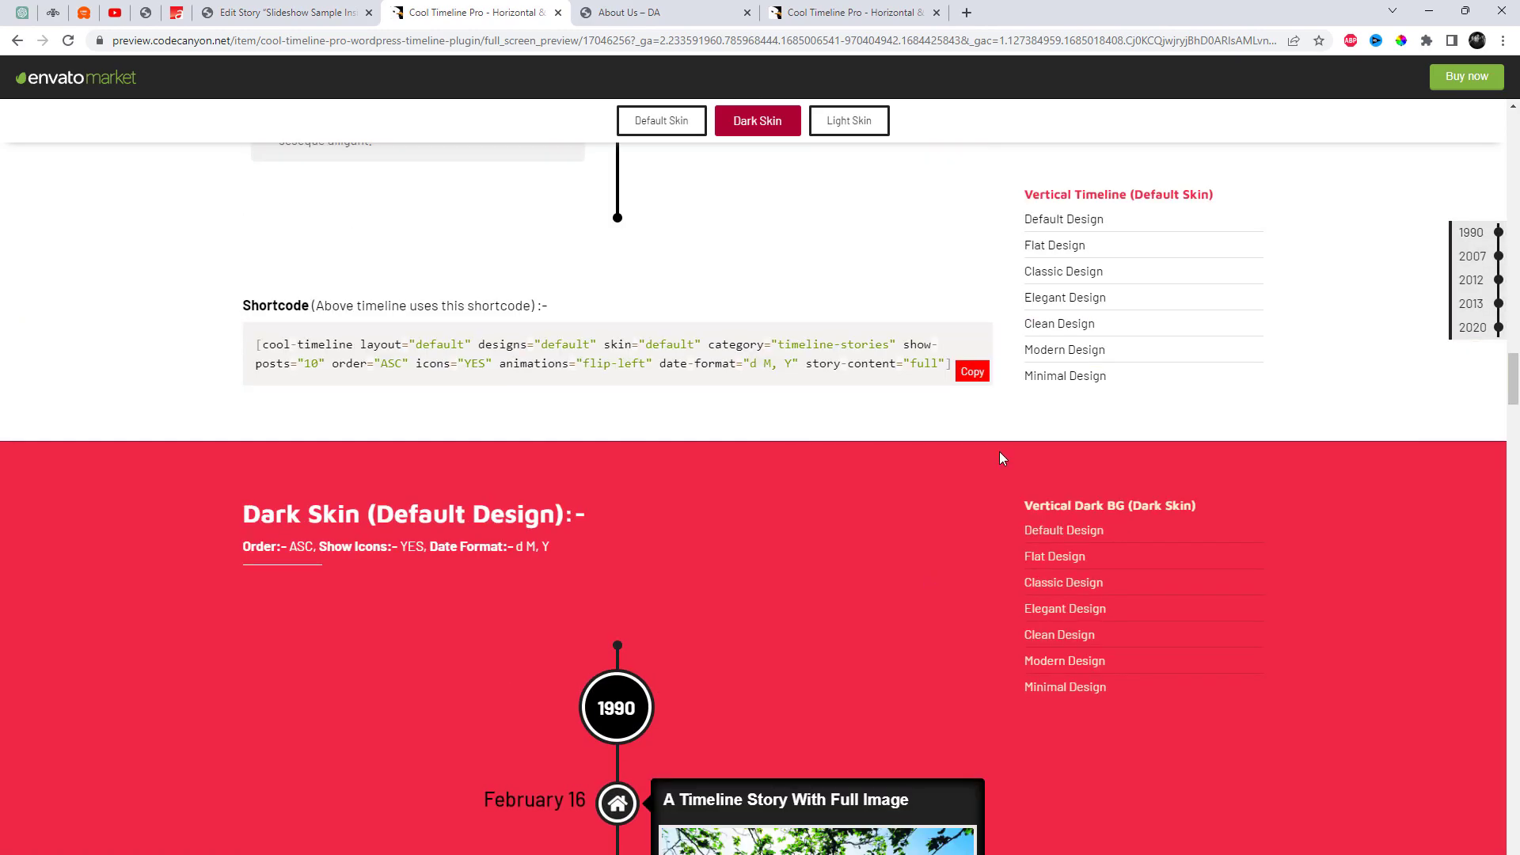
pyautogui.scroll(2, 986, 483)
pyautogui.click(972, 502)
# Open the About Us page in the Elementor editor in a new tab.
pyautogui.click(633, 13)
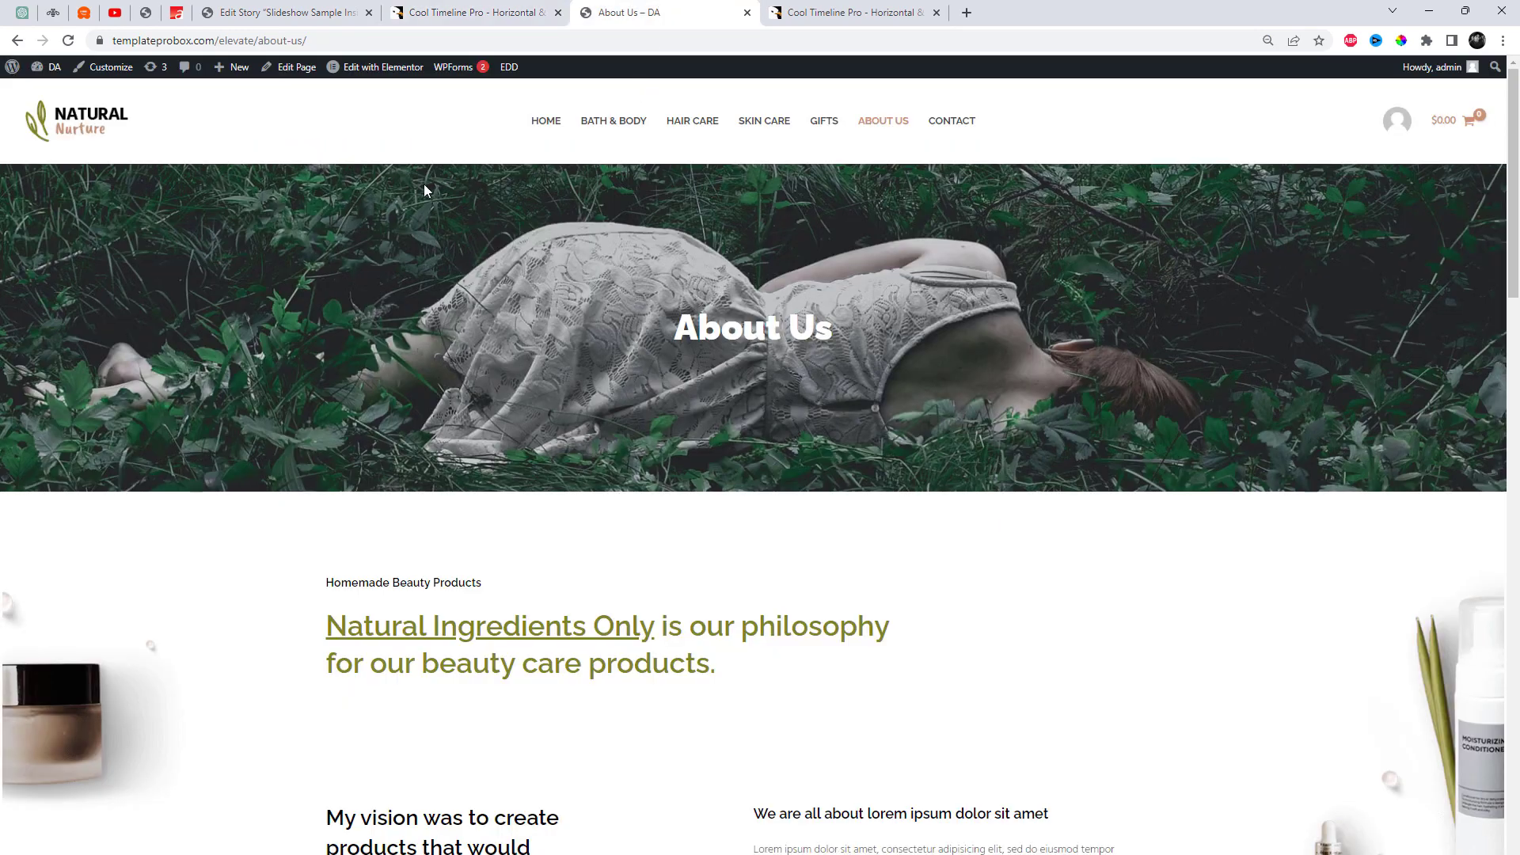
pyautogui.middleClick(366, 68)
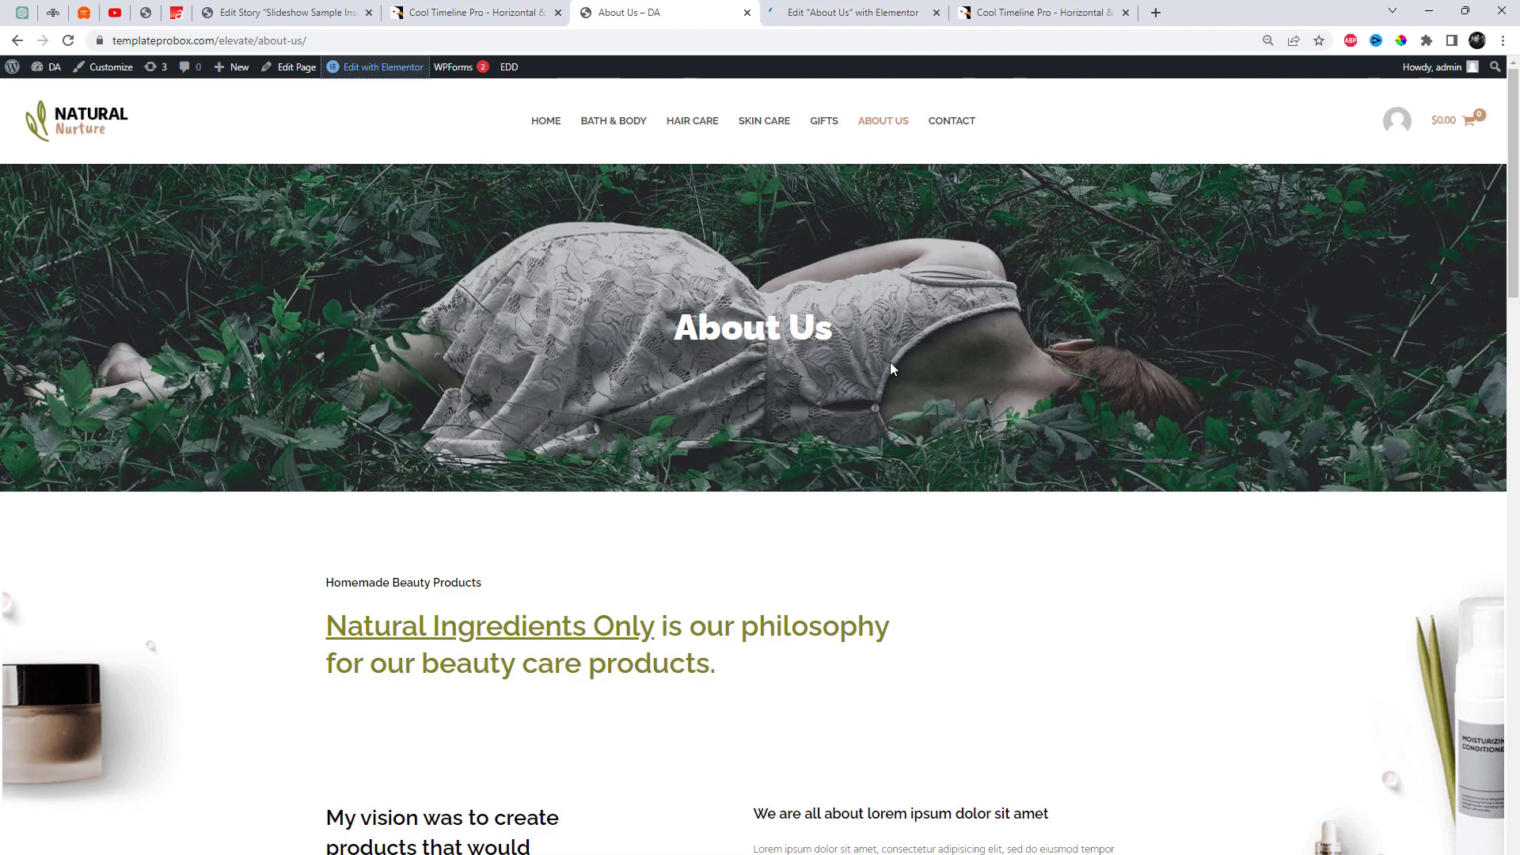
pyautogui.click(851, 12)
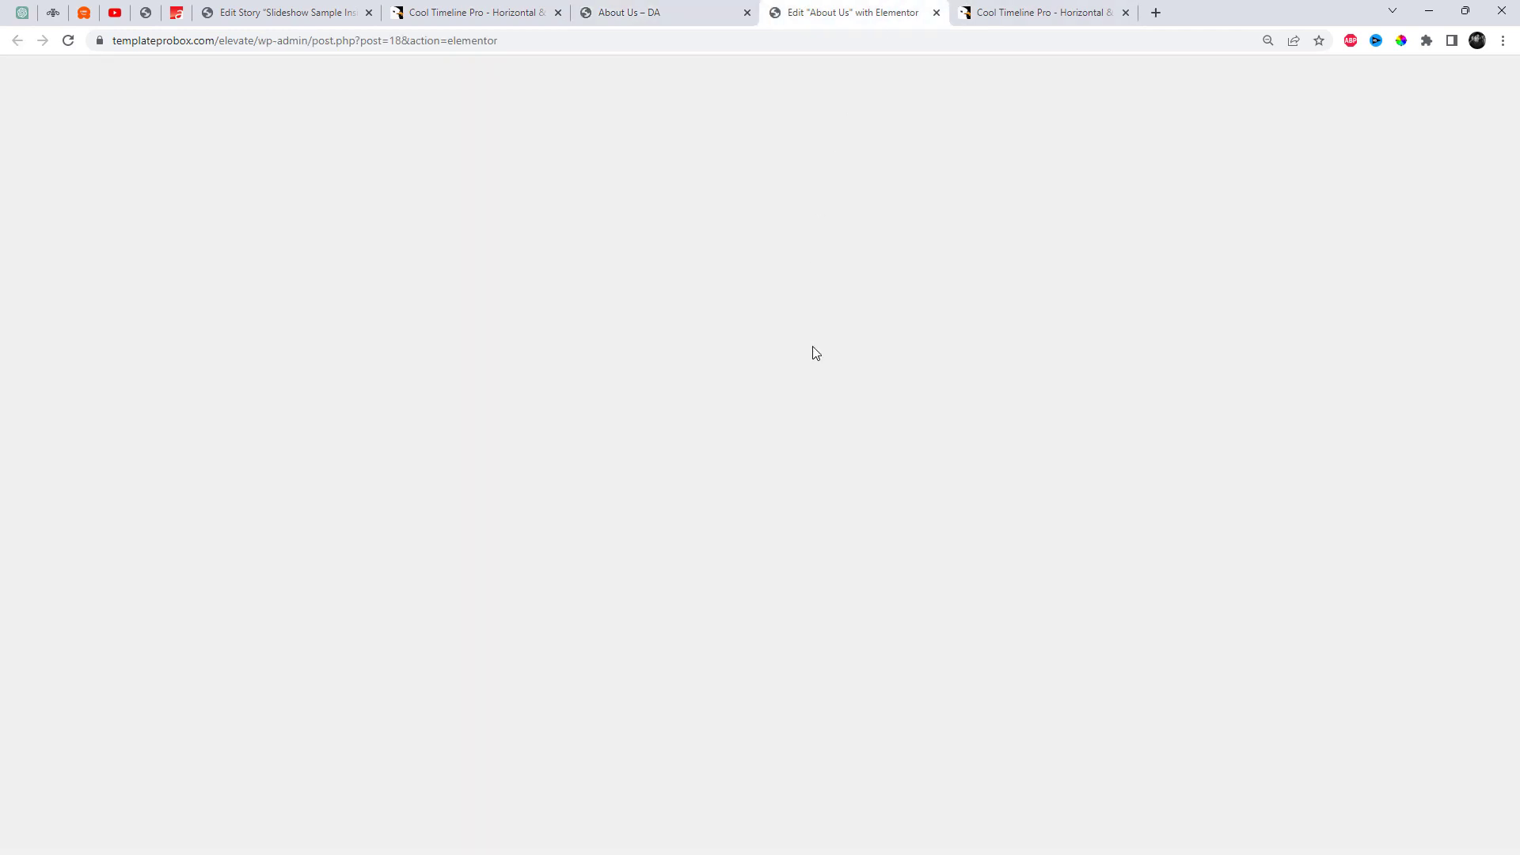
# Add a new single-column section above the About Us page content.
pyautogui.scroll(-5, 815, 353)
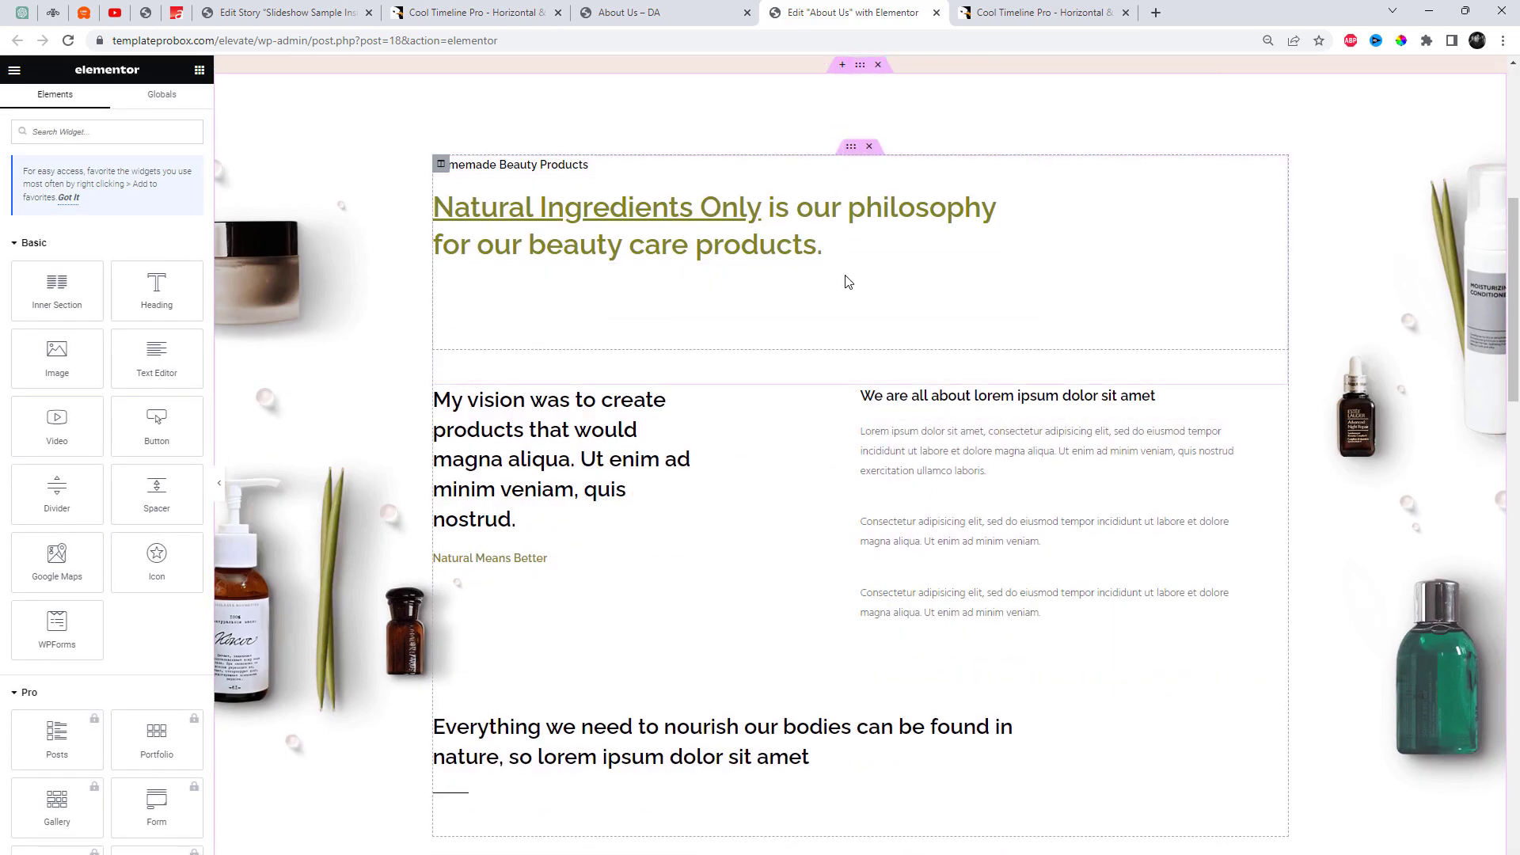
pyautogui.click(842, 64)
pyautogui.scroll(2, 853, 210)
pyautogui.click(827, 254)
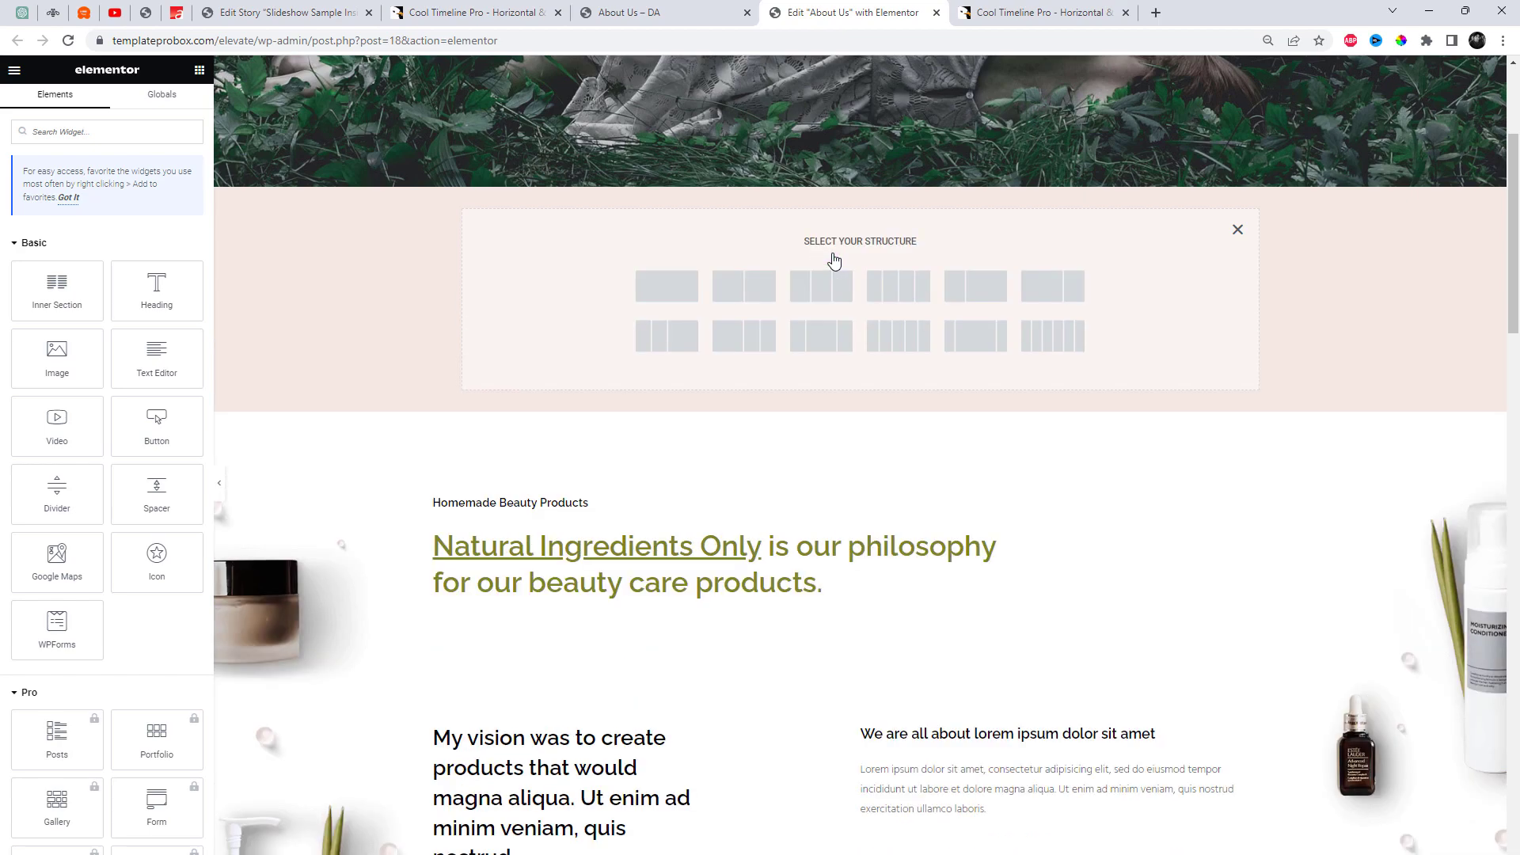
pyautogui.click(656, 295)
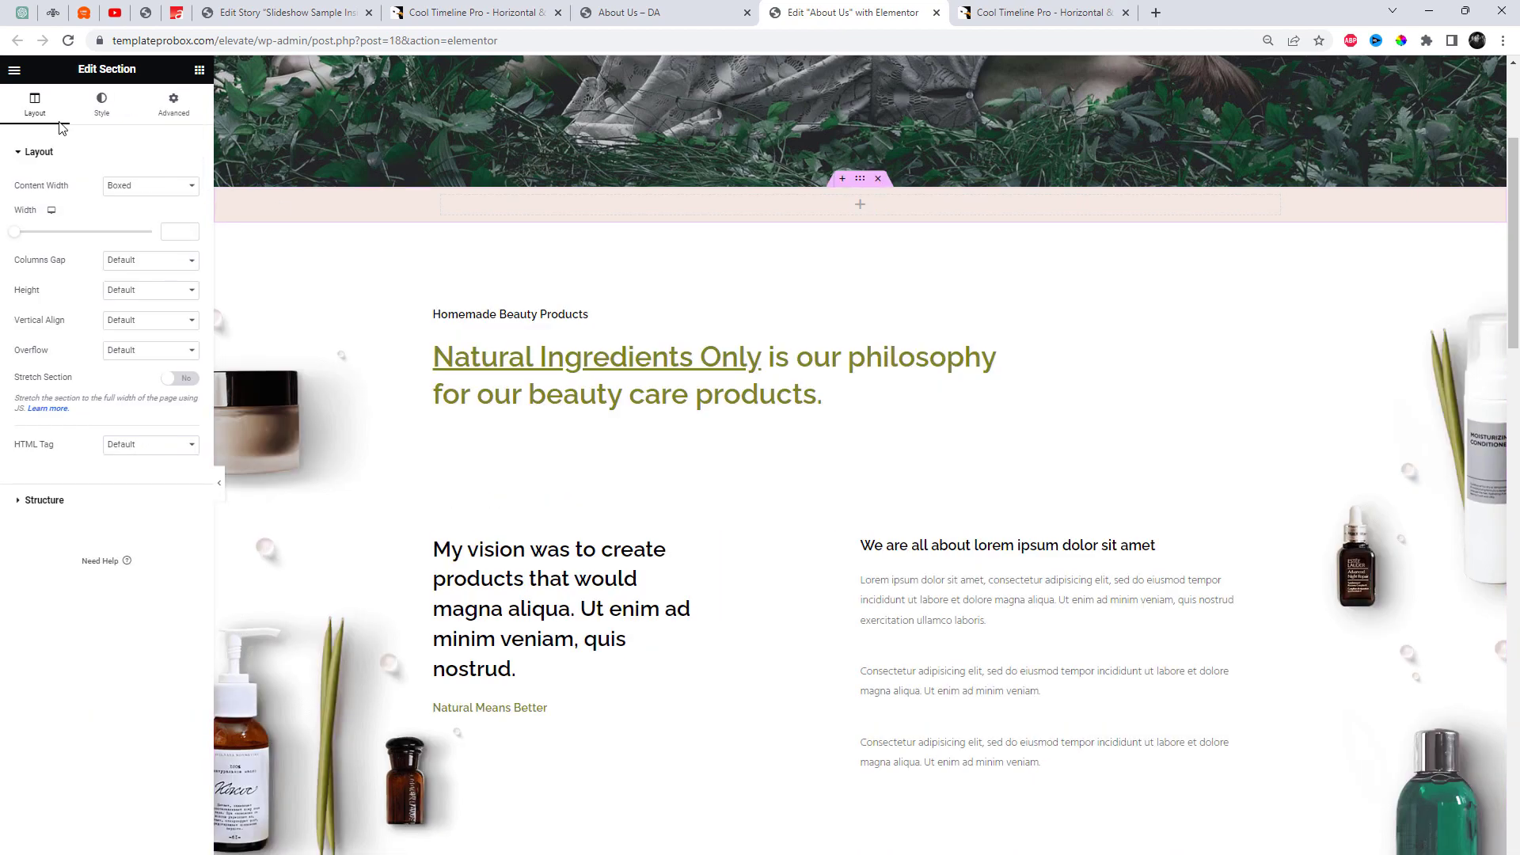
# Drop a Shortcode widget into the section and paste the copied timeline shortcode.
pyautogui.click(9, 73)
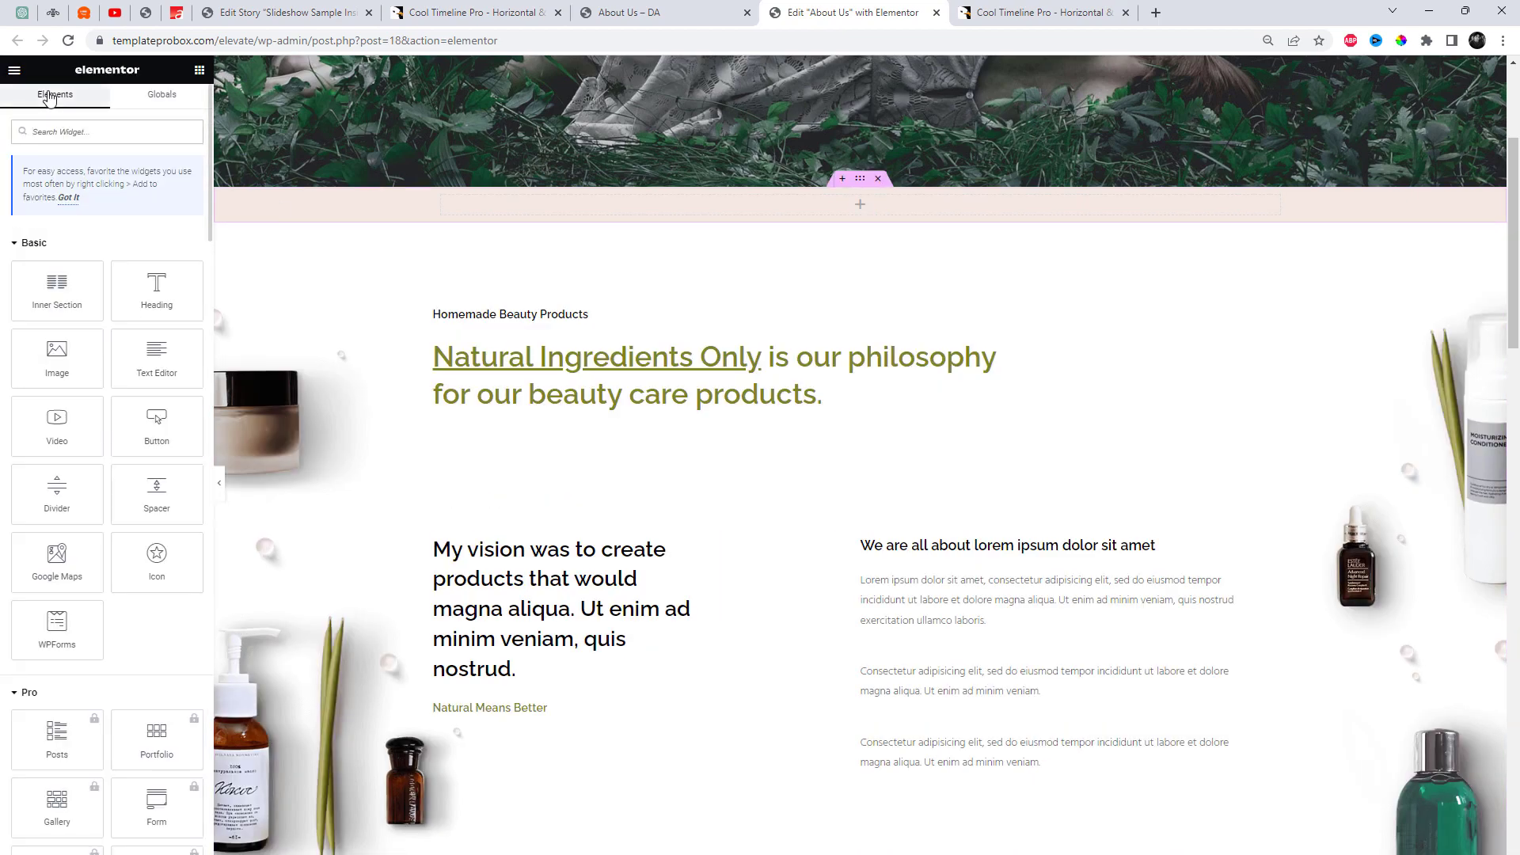
pyautogui.write('sho')
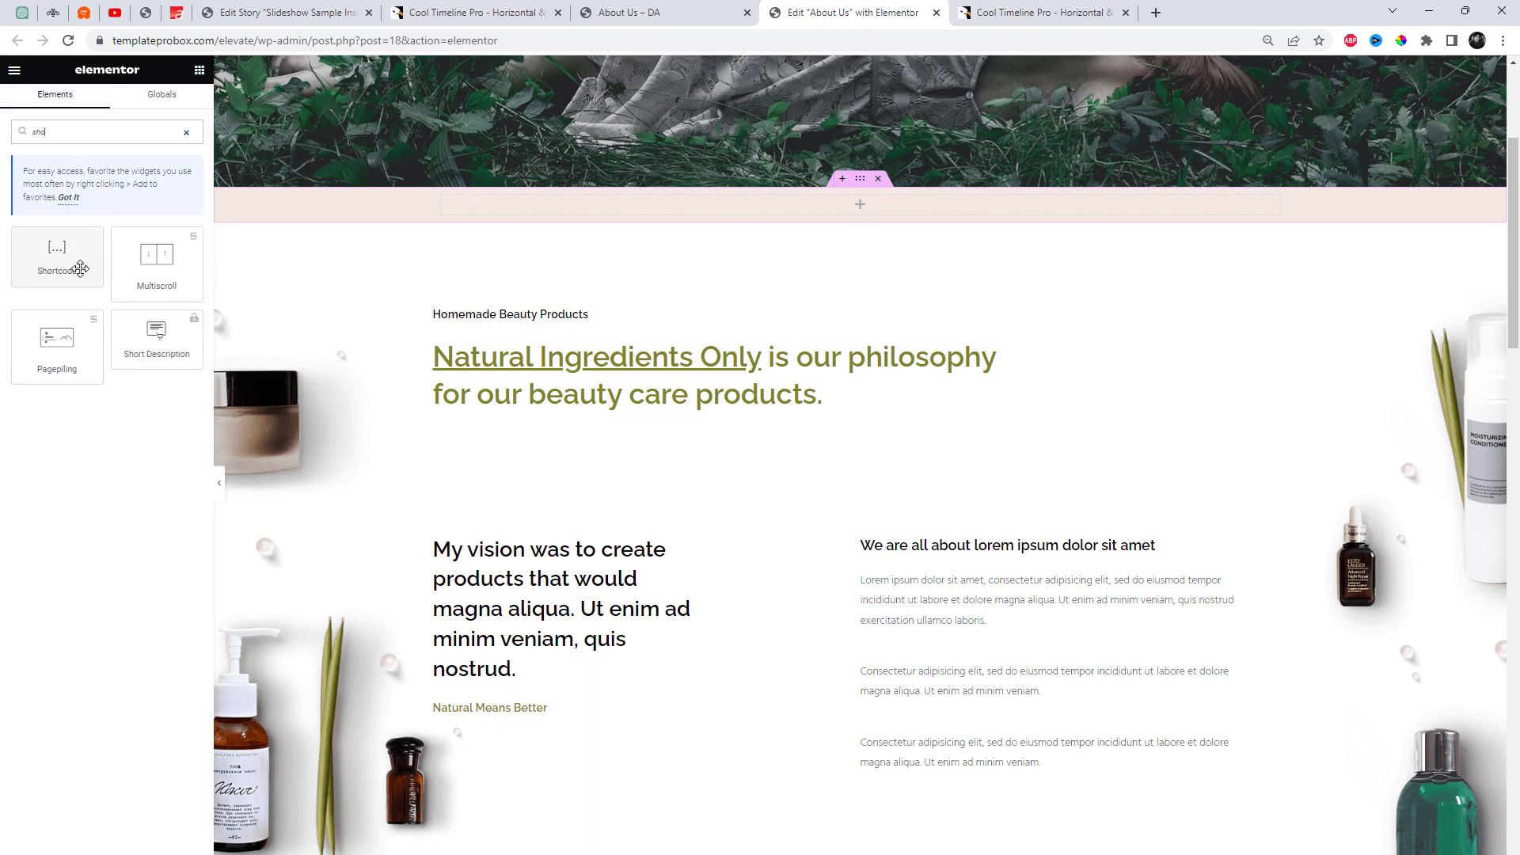
pyautogui.moveTo(71, 265); pyautogui.dragTo(922, 212)
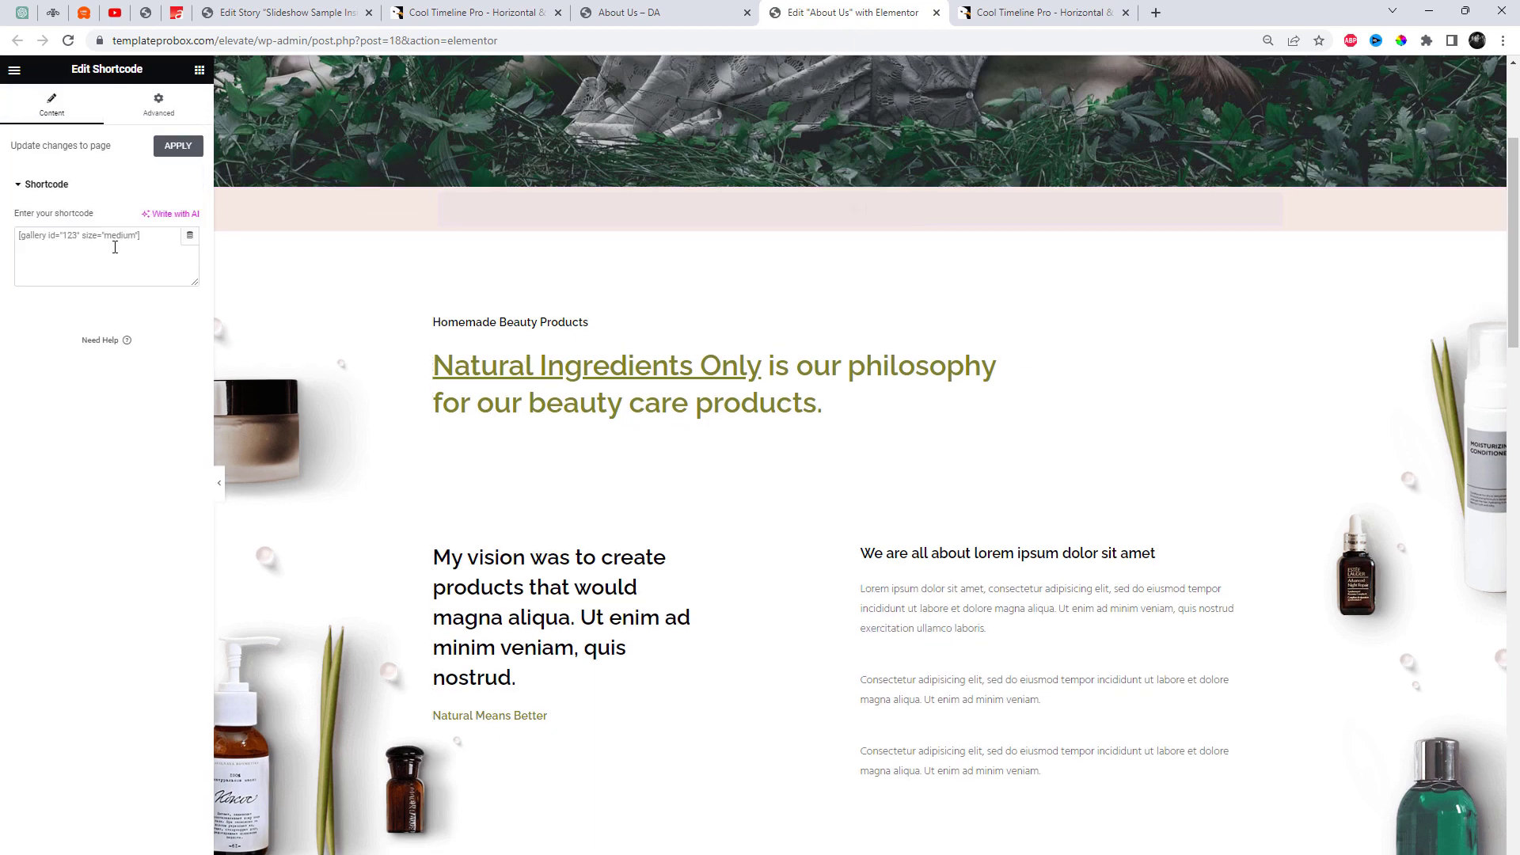
pyautogui.hotkey('ctrl', 'v')
pyautogui.moveTo(197, 284); pyautogui.dragTo(196, 552)
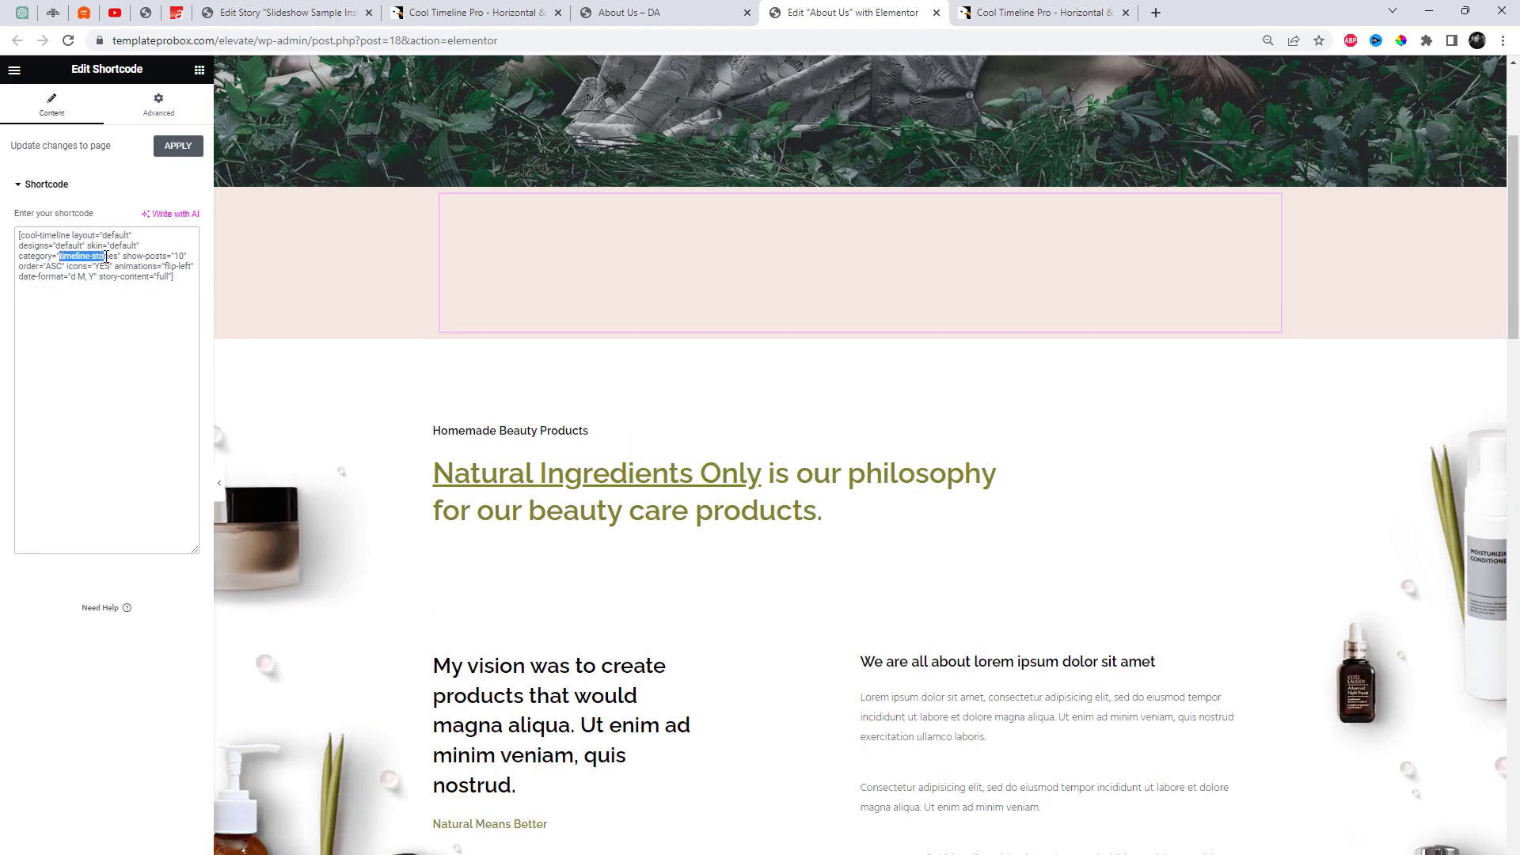
# Change the shortcode's category value to 'stories' and apply it to the page.
pyautogui.press('BackSpace')
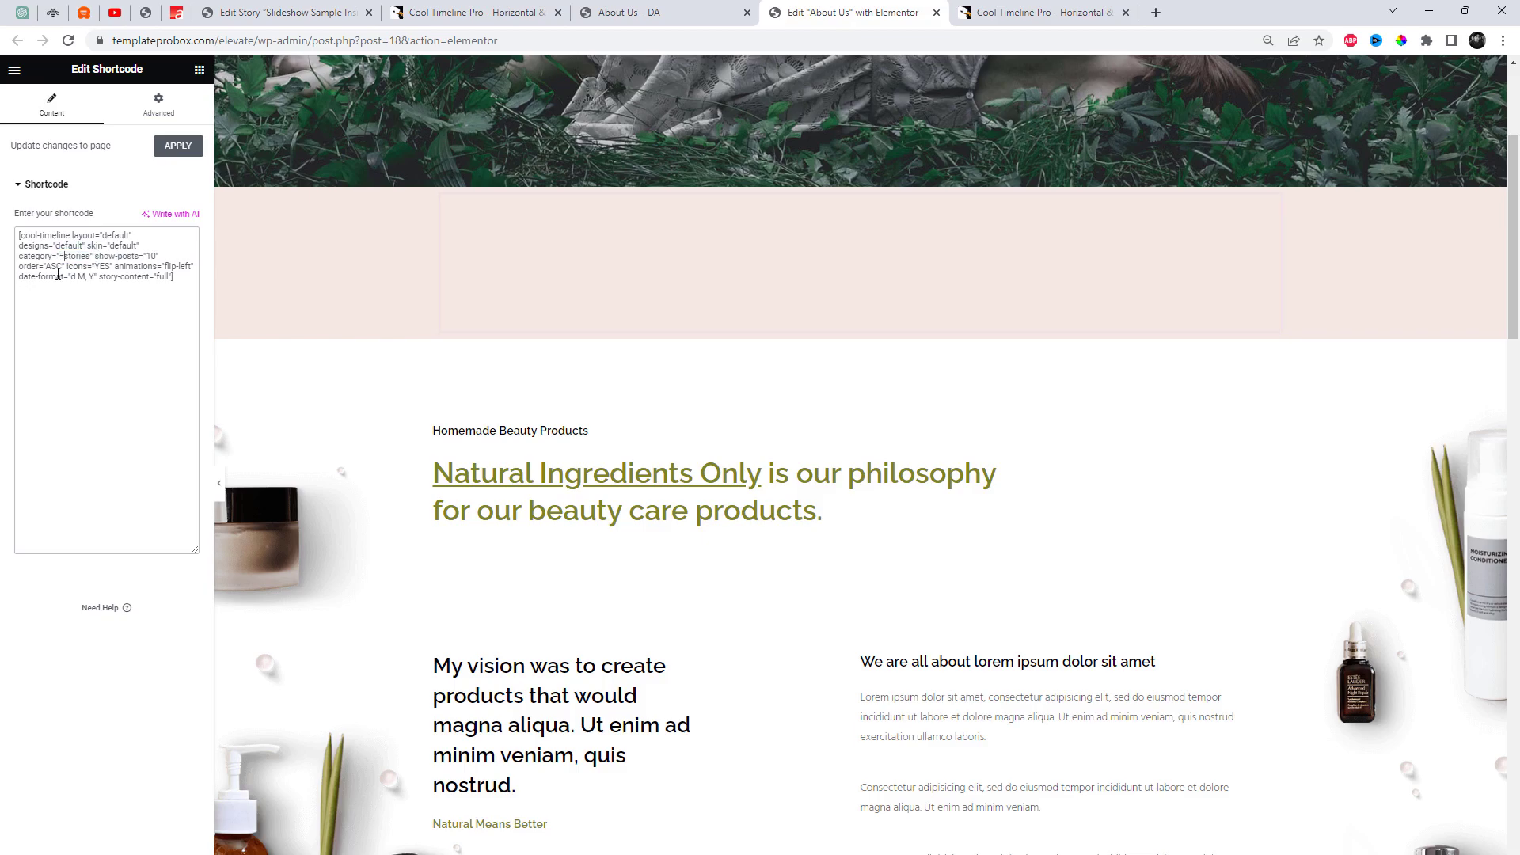
pyautogui.doubleClick(80, 256)
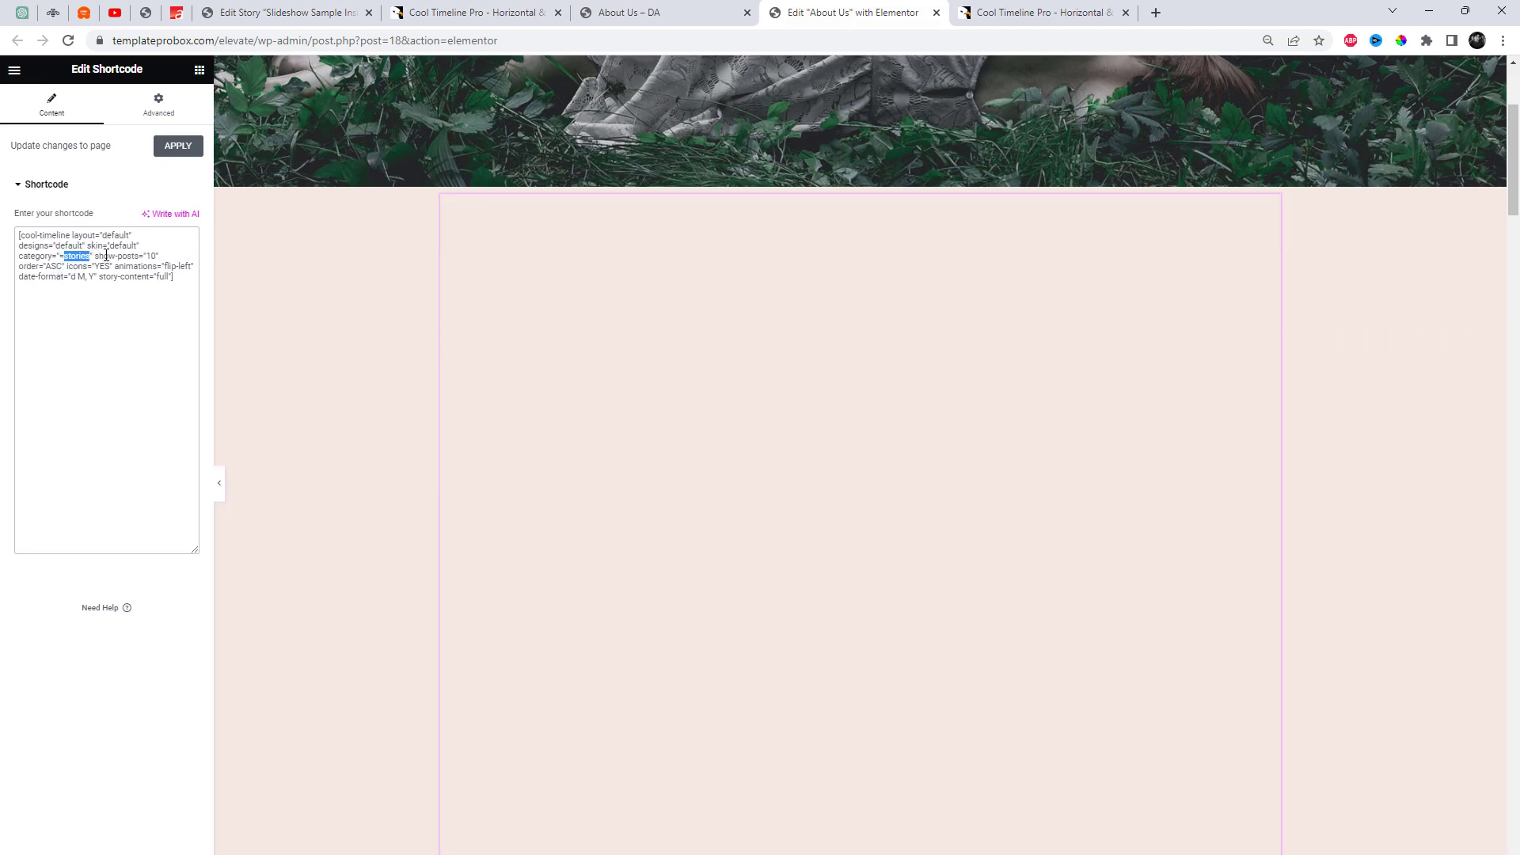
pyautogui.click(245, 14)
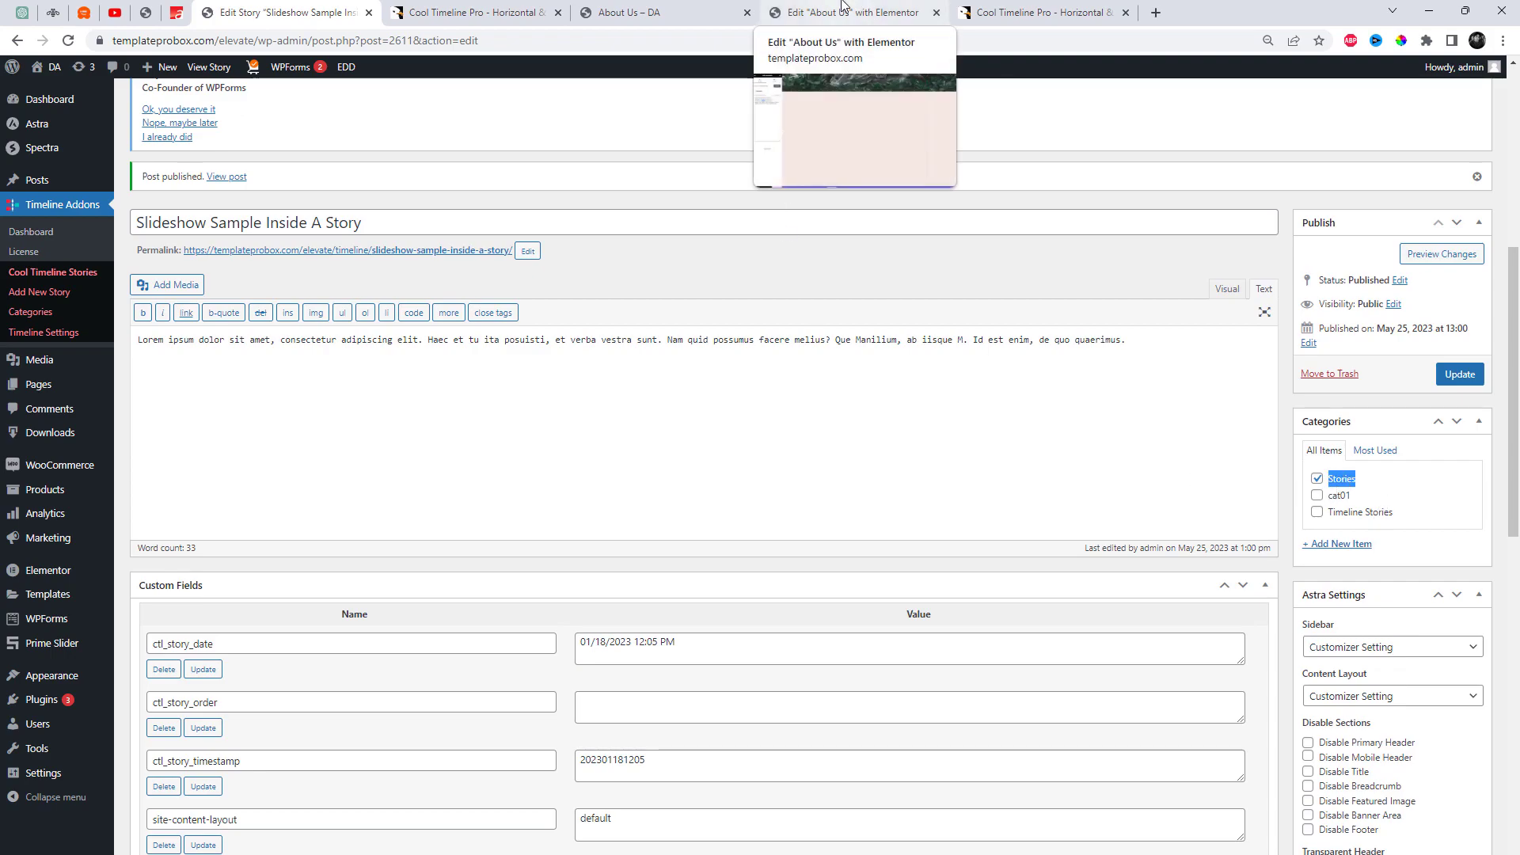
pyautogui.click(843, 8)
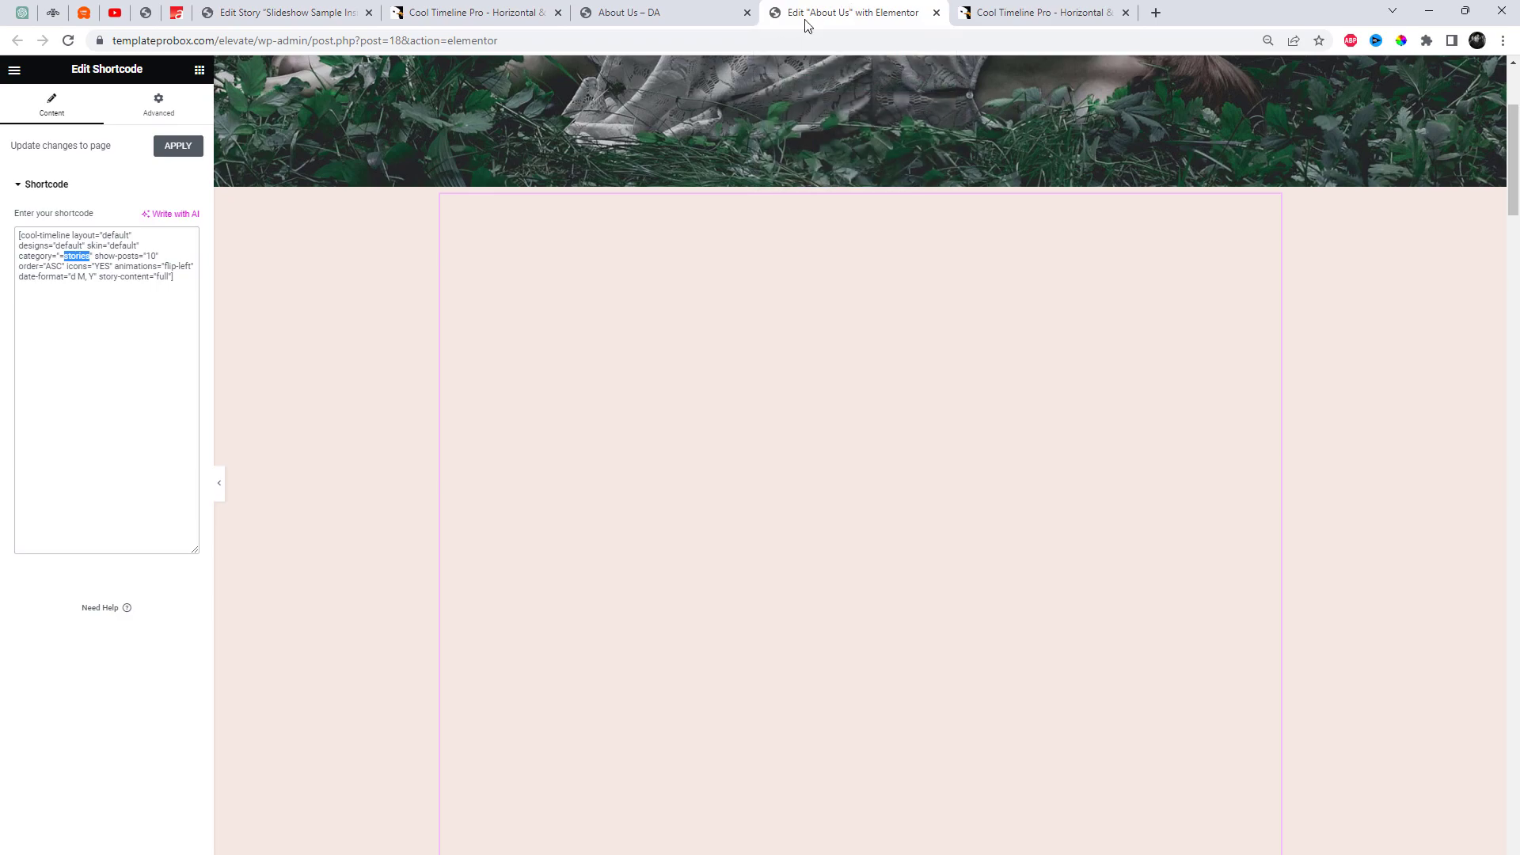
pyautogui.click(192, 156)
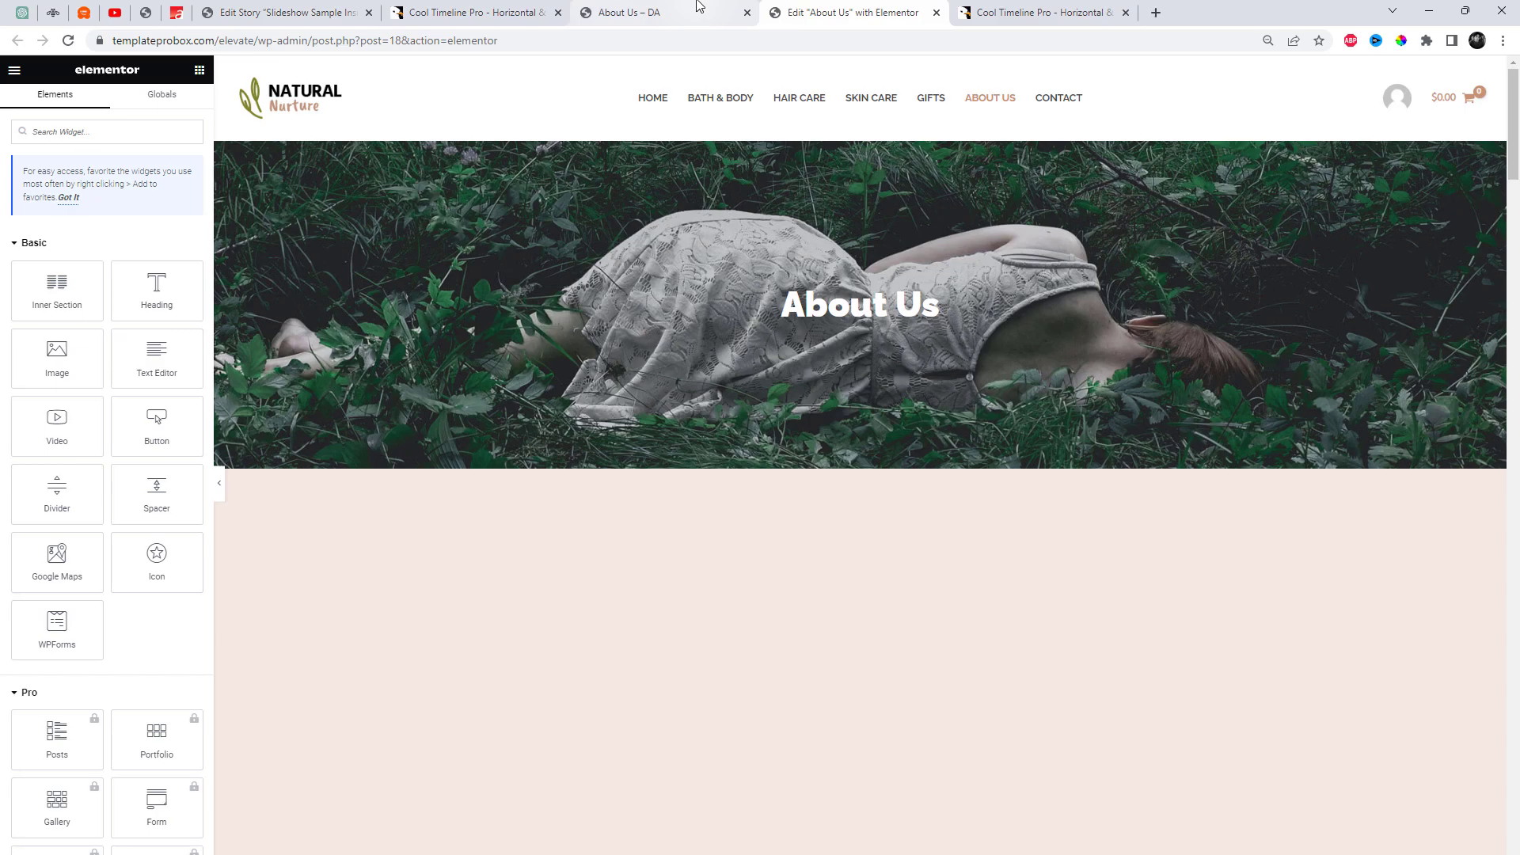
# Check the live About Us Stories timeline, advancing the yellow story's slideshow twice.
pyautogui.click(704, 13)
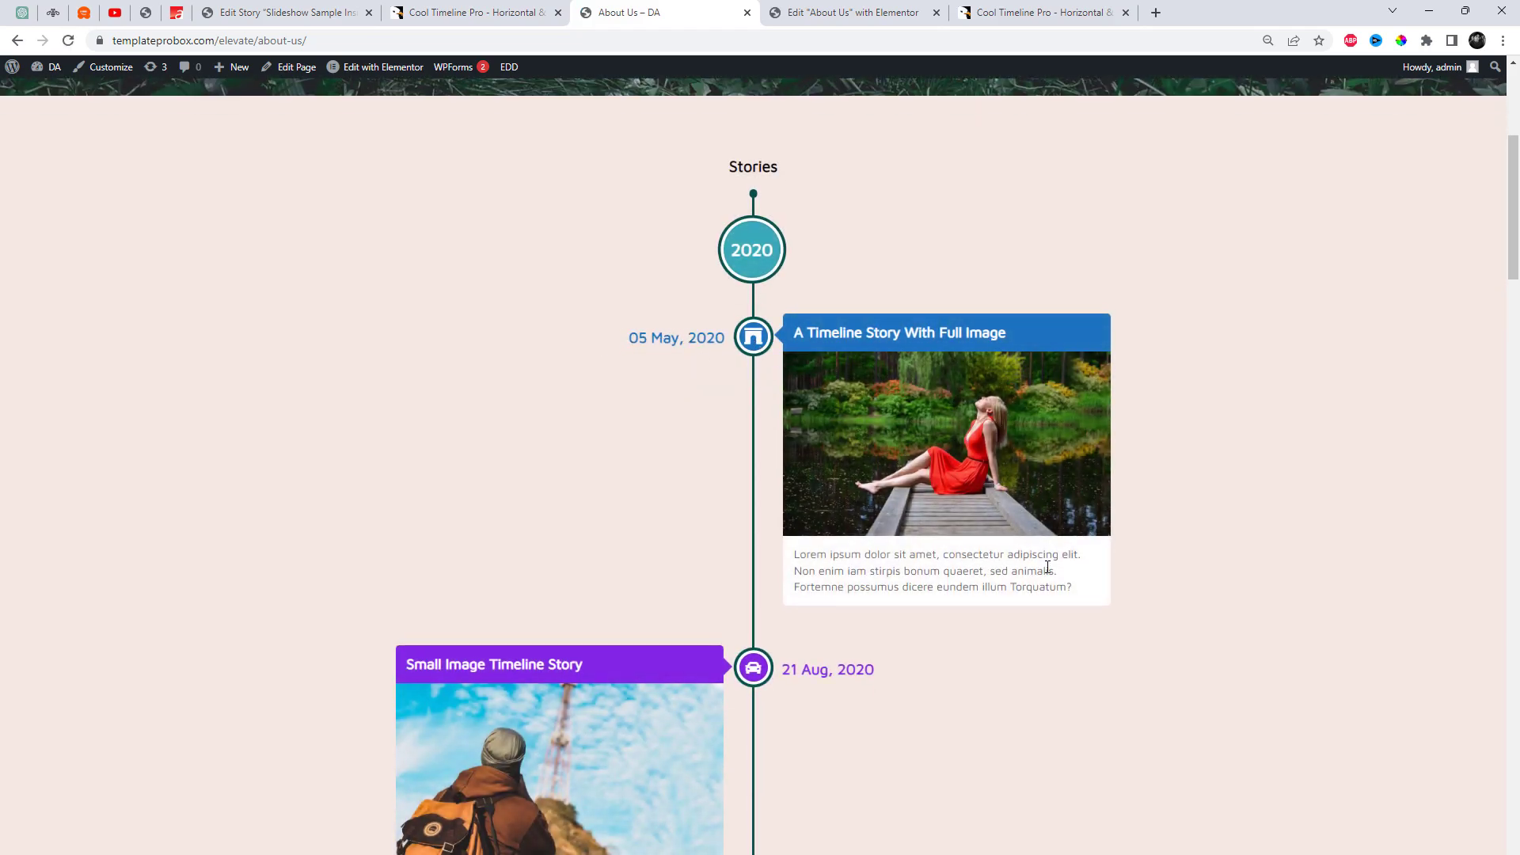
pyautogui.scroll(-9, 1046, 567)
pyautogui.scroll(-4, 766, 540)
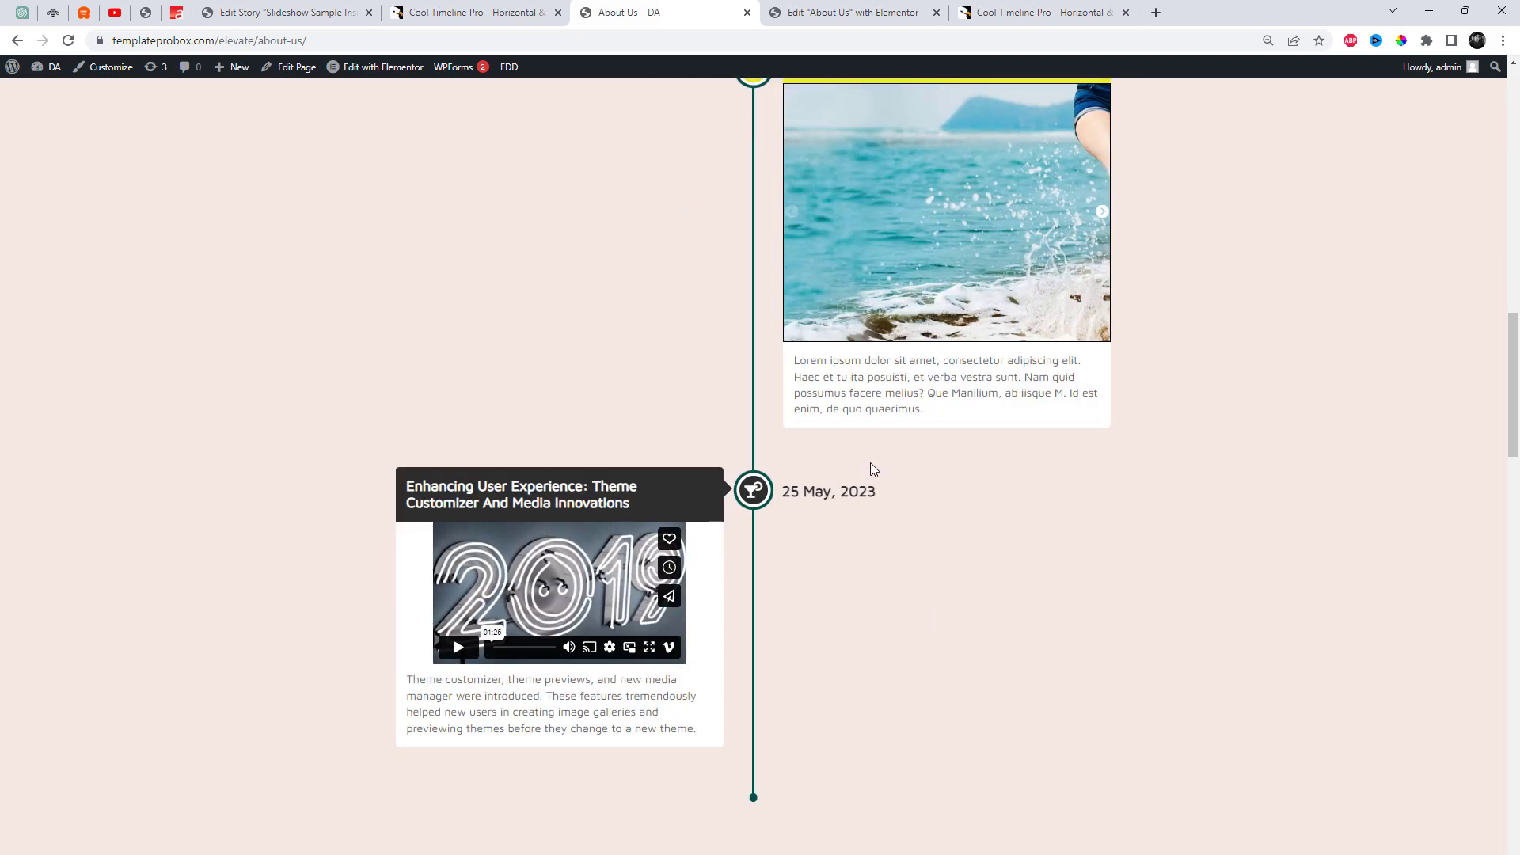
pyautogui.scroll(2, 872, 470)
pyautogui.click(1103, 346)
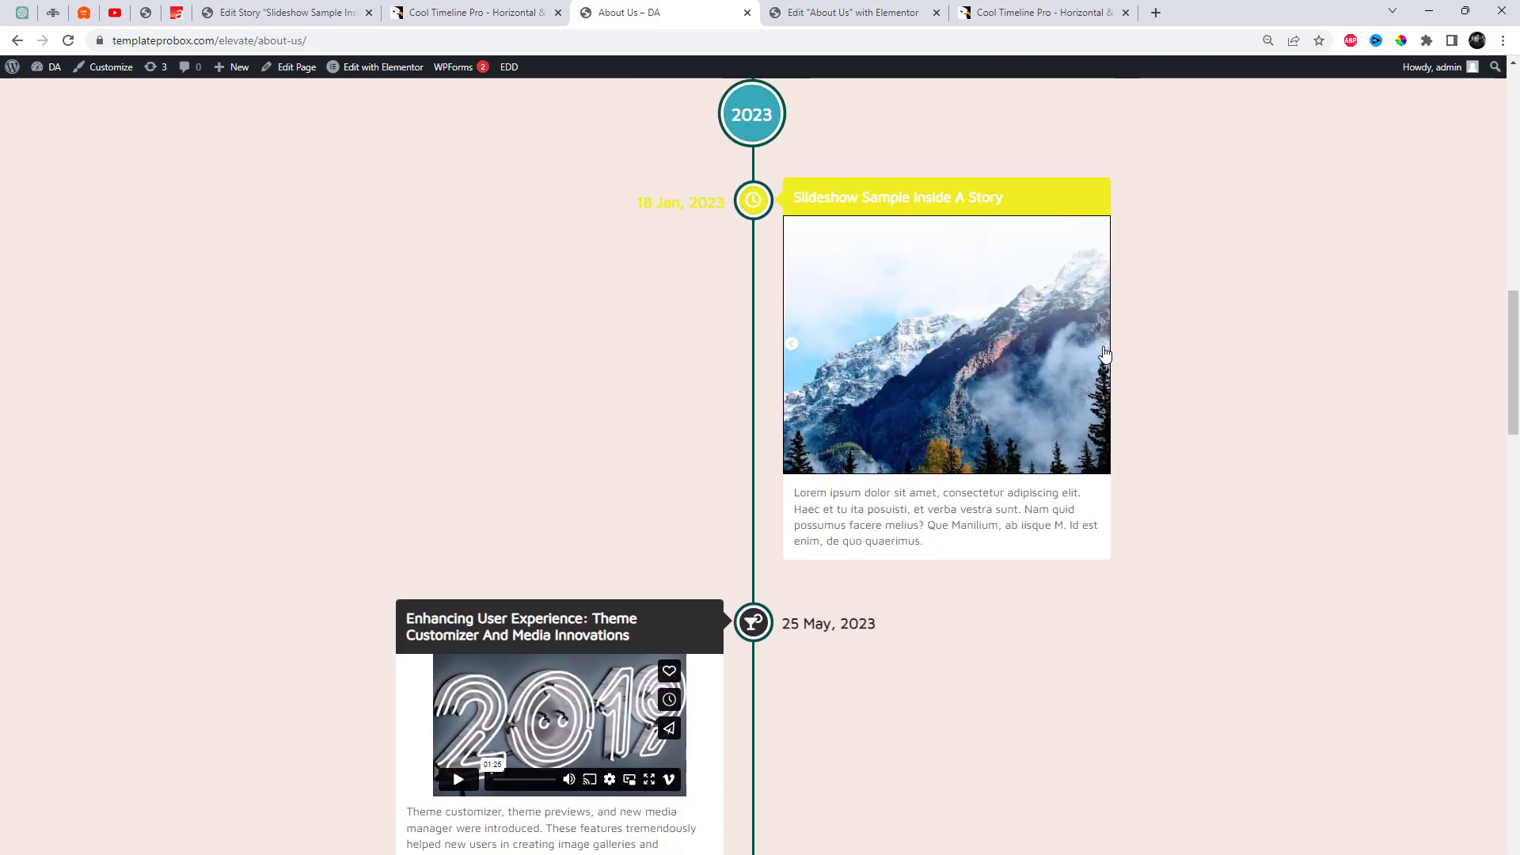
pyautogui.click(1103, 346)
pyautogui.scroll(5, 1093, 466)
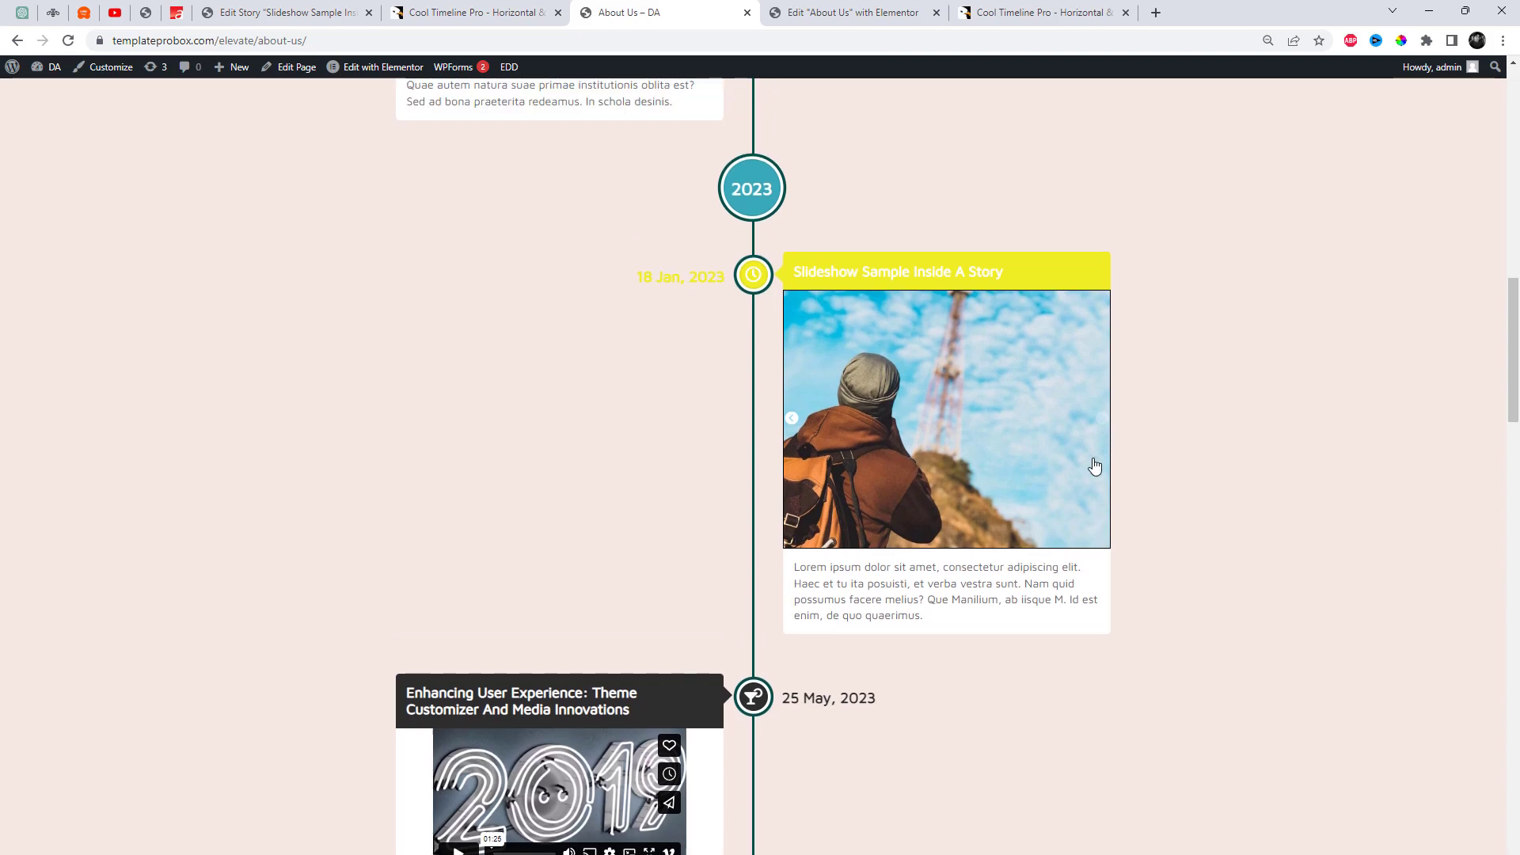
pyautogui.scroll(8, 1095, 466)
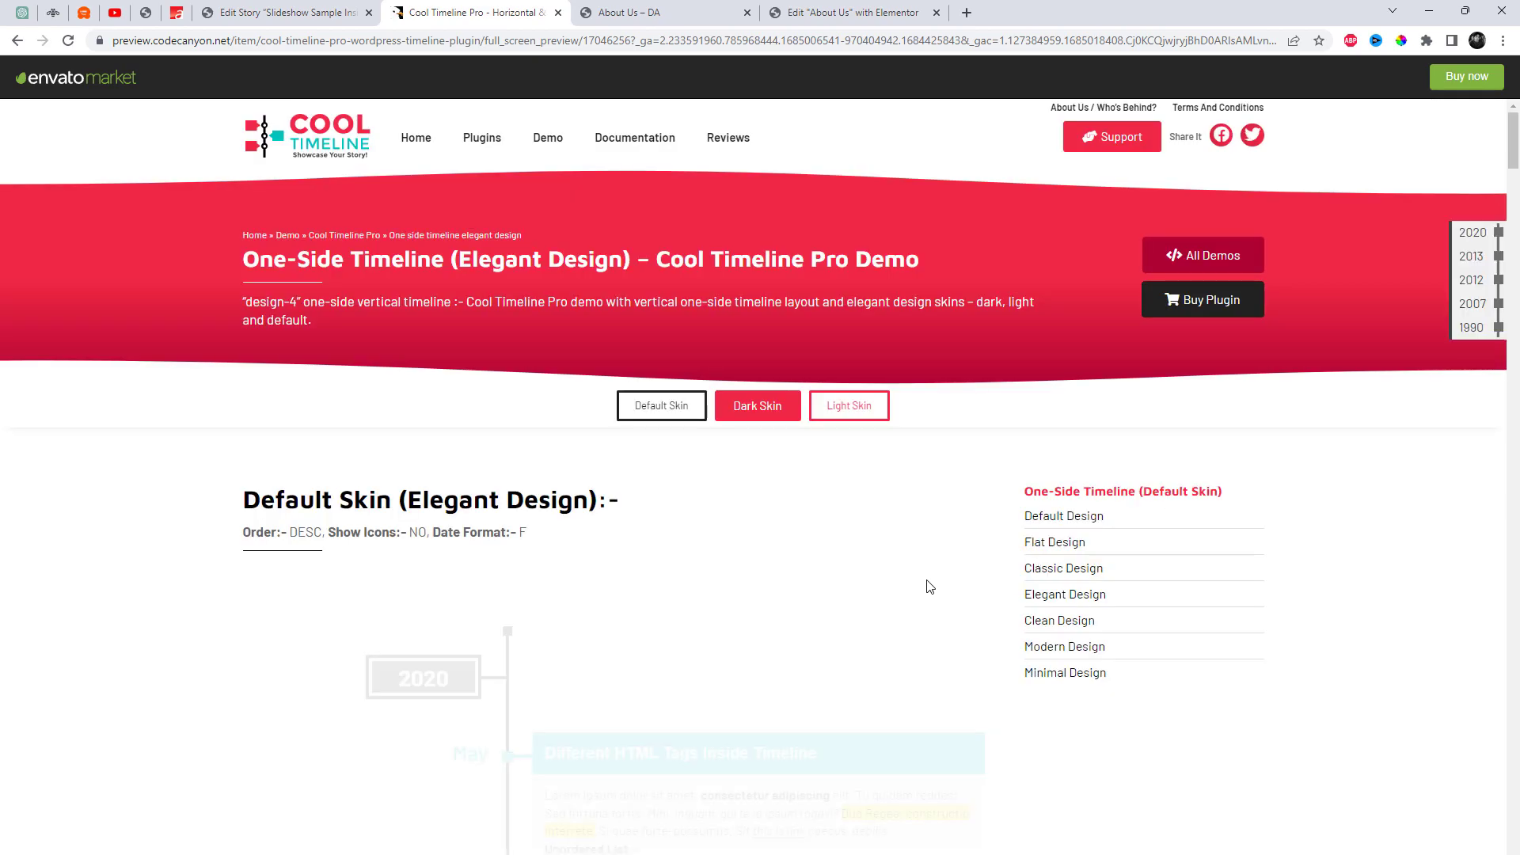
# Copy the One-Side Timeline (Elegant Design) shortcode and return to the Slideshow Sample Inside A Story editor.
pyautogui.scroll(-5, 928, 582)
pyautogui.scroll(-9, 927, 580)
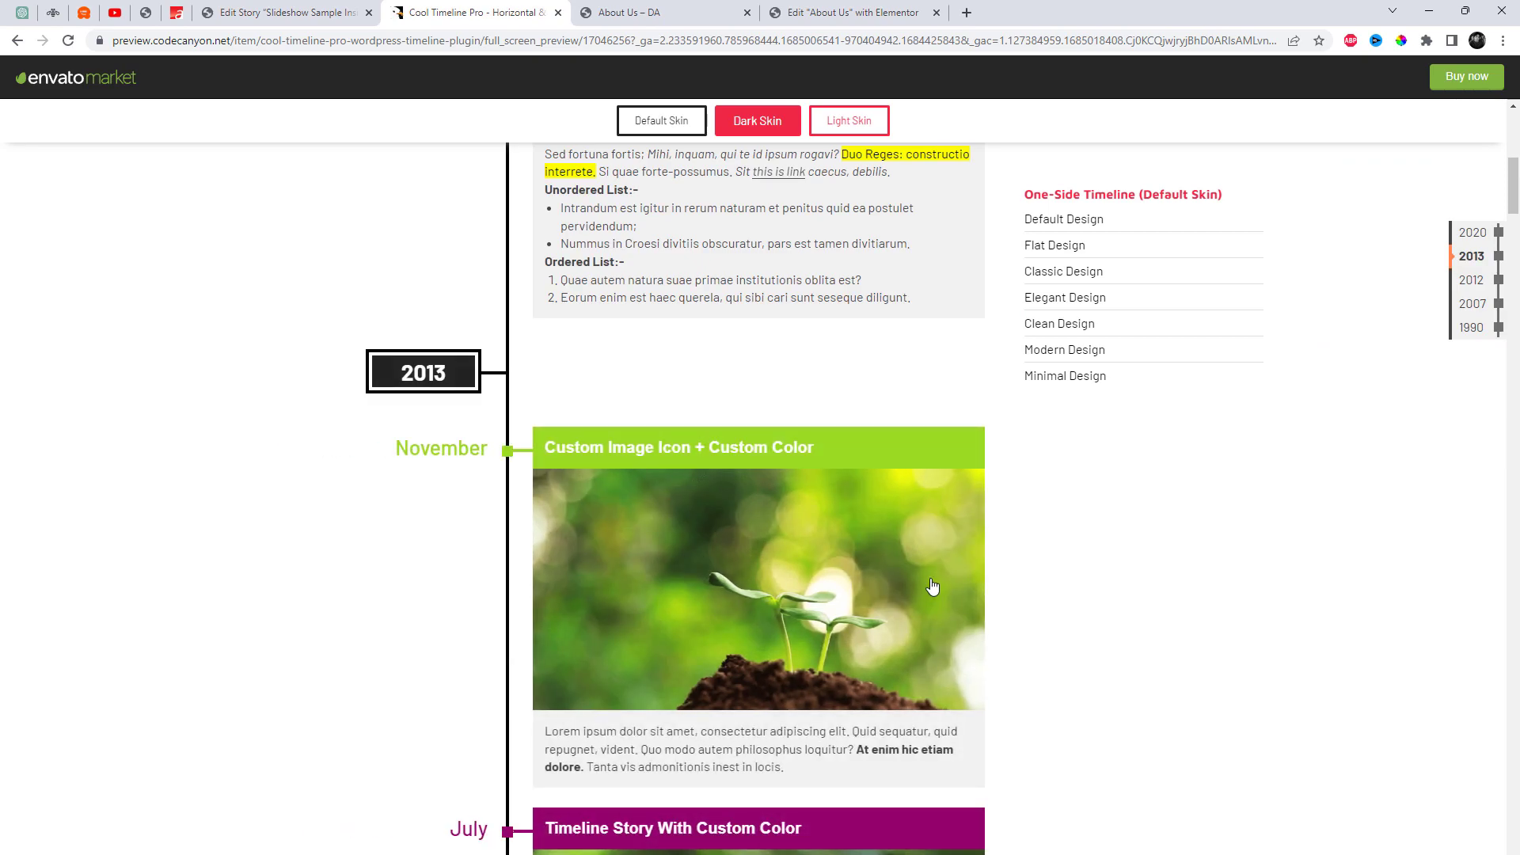
pyautogui.scroll(-20, 931, 578)
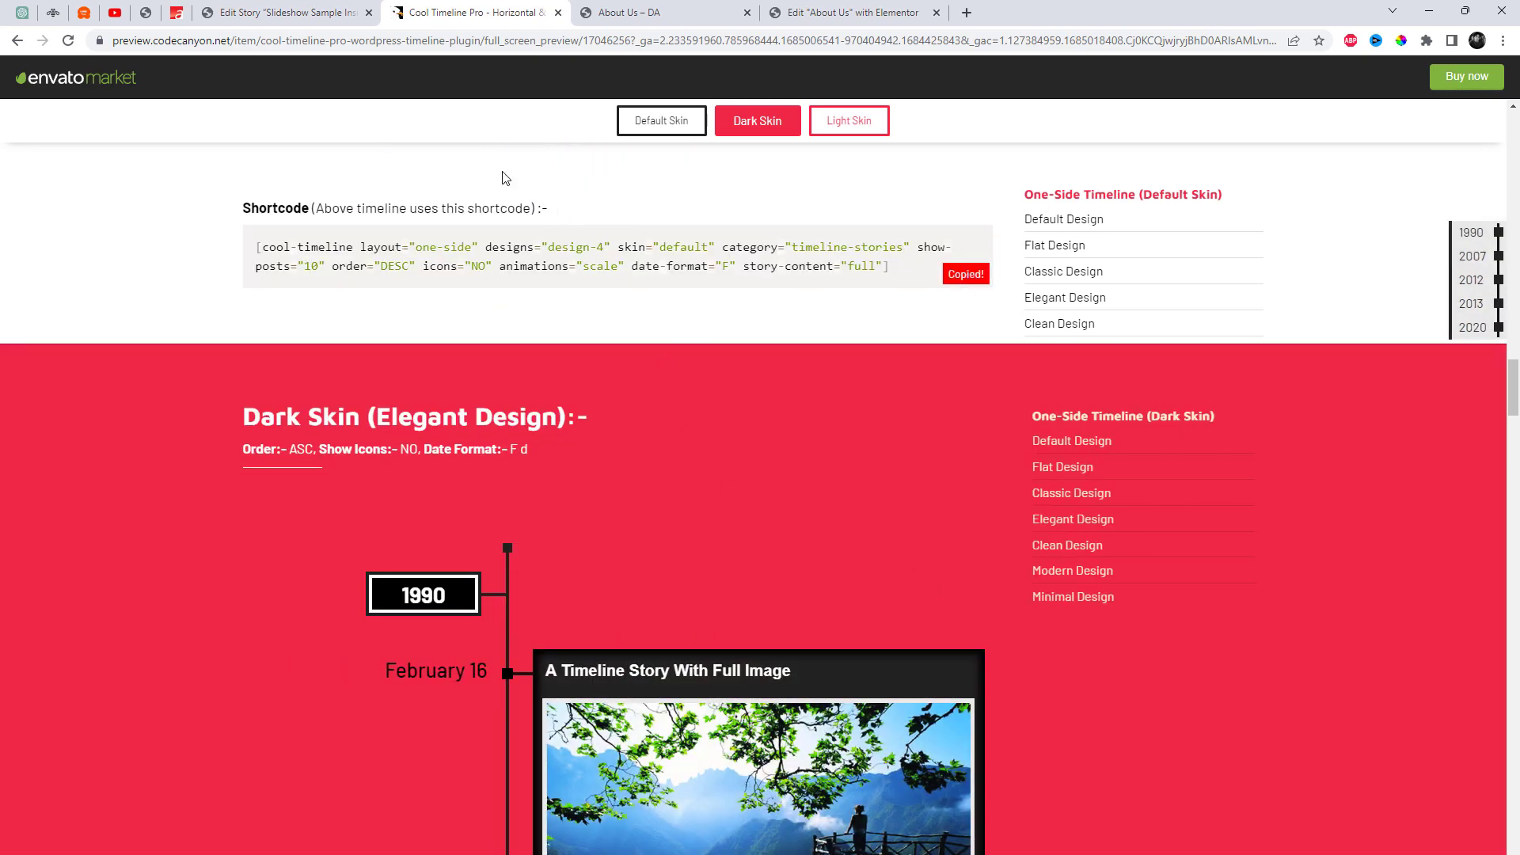
pyautogui.click(301, 9)
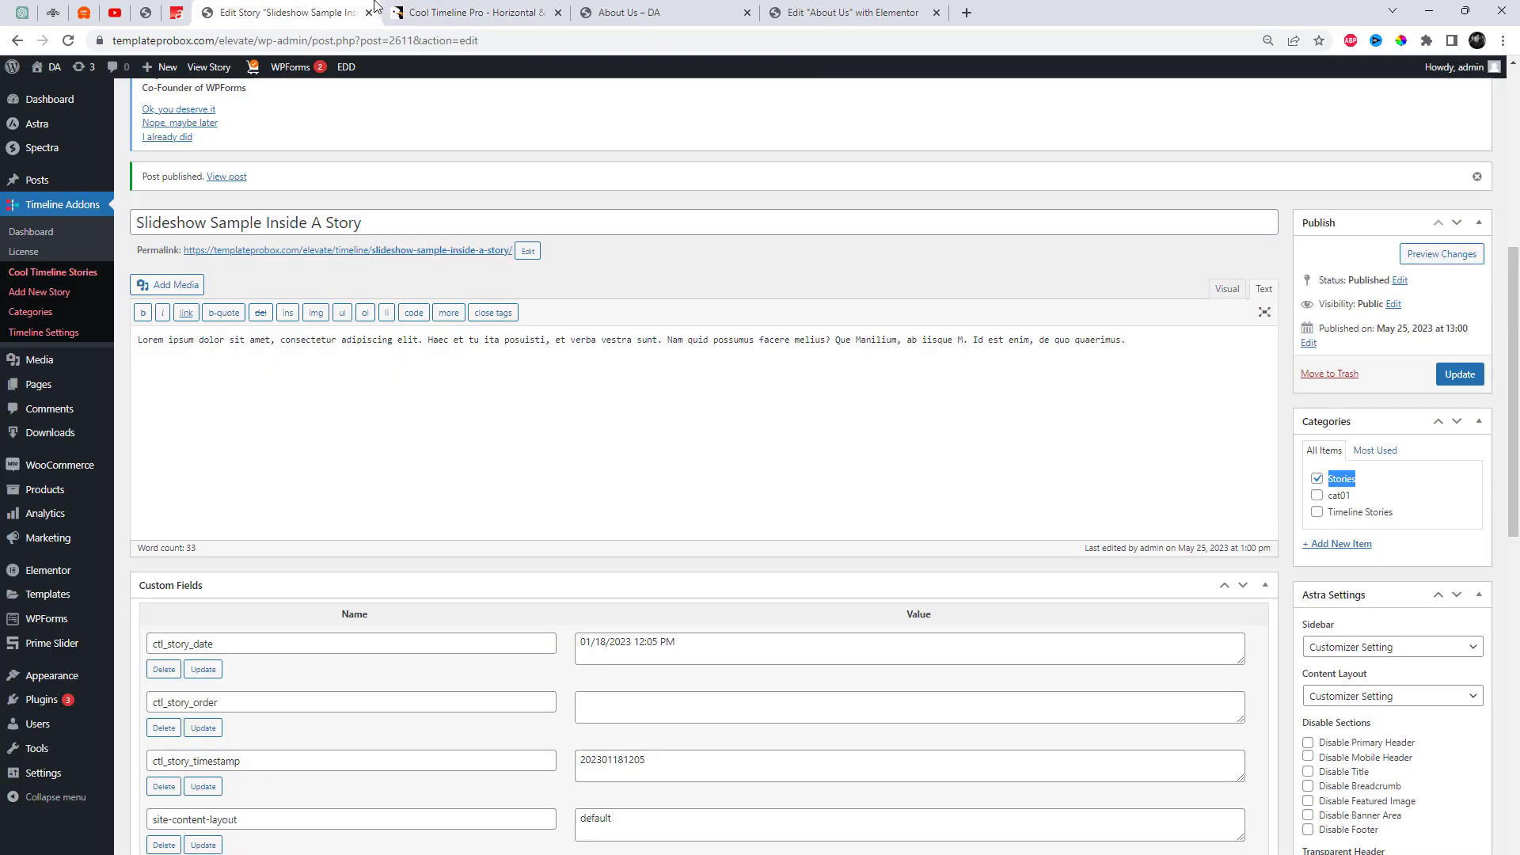
# Replace the About Us timeline shortcode with the one-side shortcode, set category to 'stories', and apply.
pyautogui.click(783, 10)
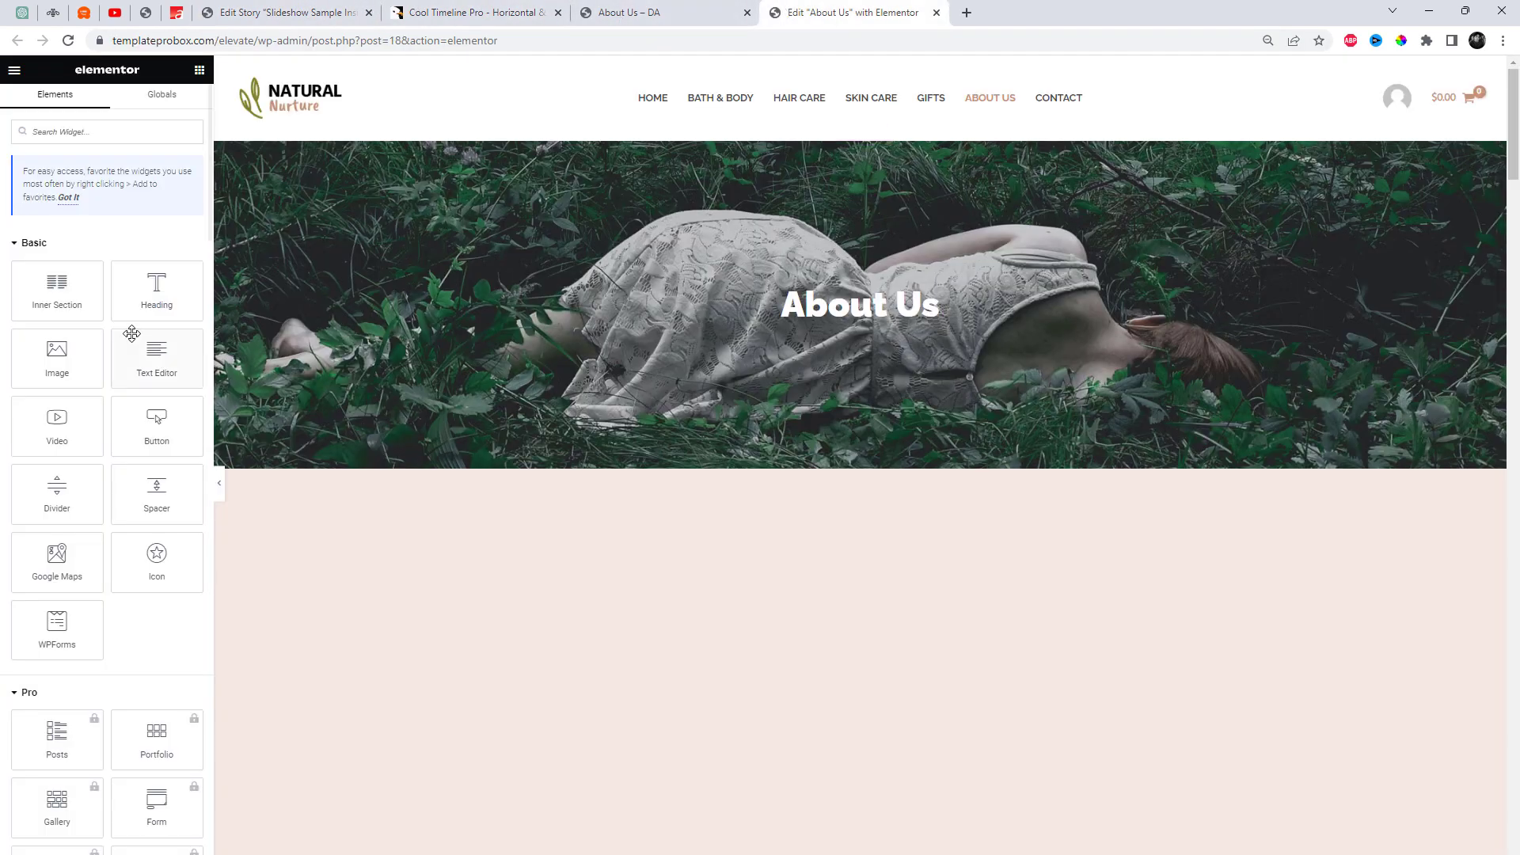
pyautogui.click(624, 630)
pyautogui.hotkey('ctrl', 'a')
pyautogui.write('[cool-timeline layout="one-side" designs="design-4" skin="default" category="timeline-stories" show-posts="10" order="DESC" icons="NO" animations="scale" date-format="F" story-content="full"]')
pyautogui.moveTo(194, 281); pyautogui.dragTo(194, 401)
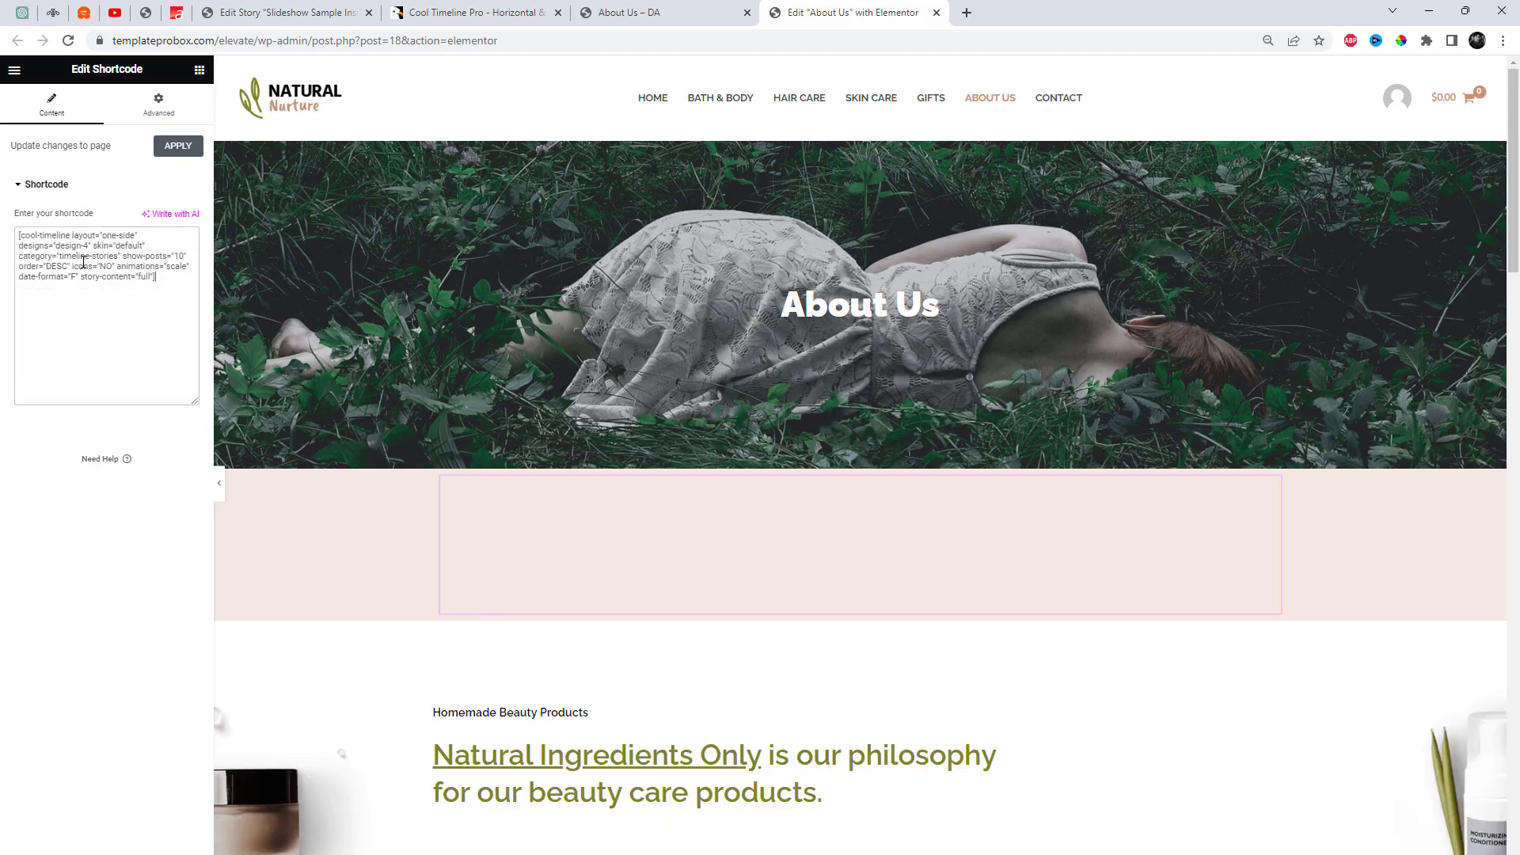
pyautogui.press('BackSpace')
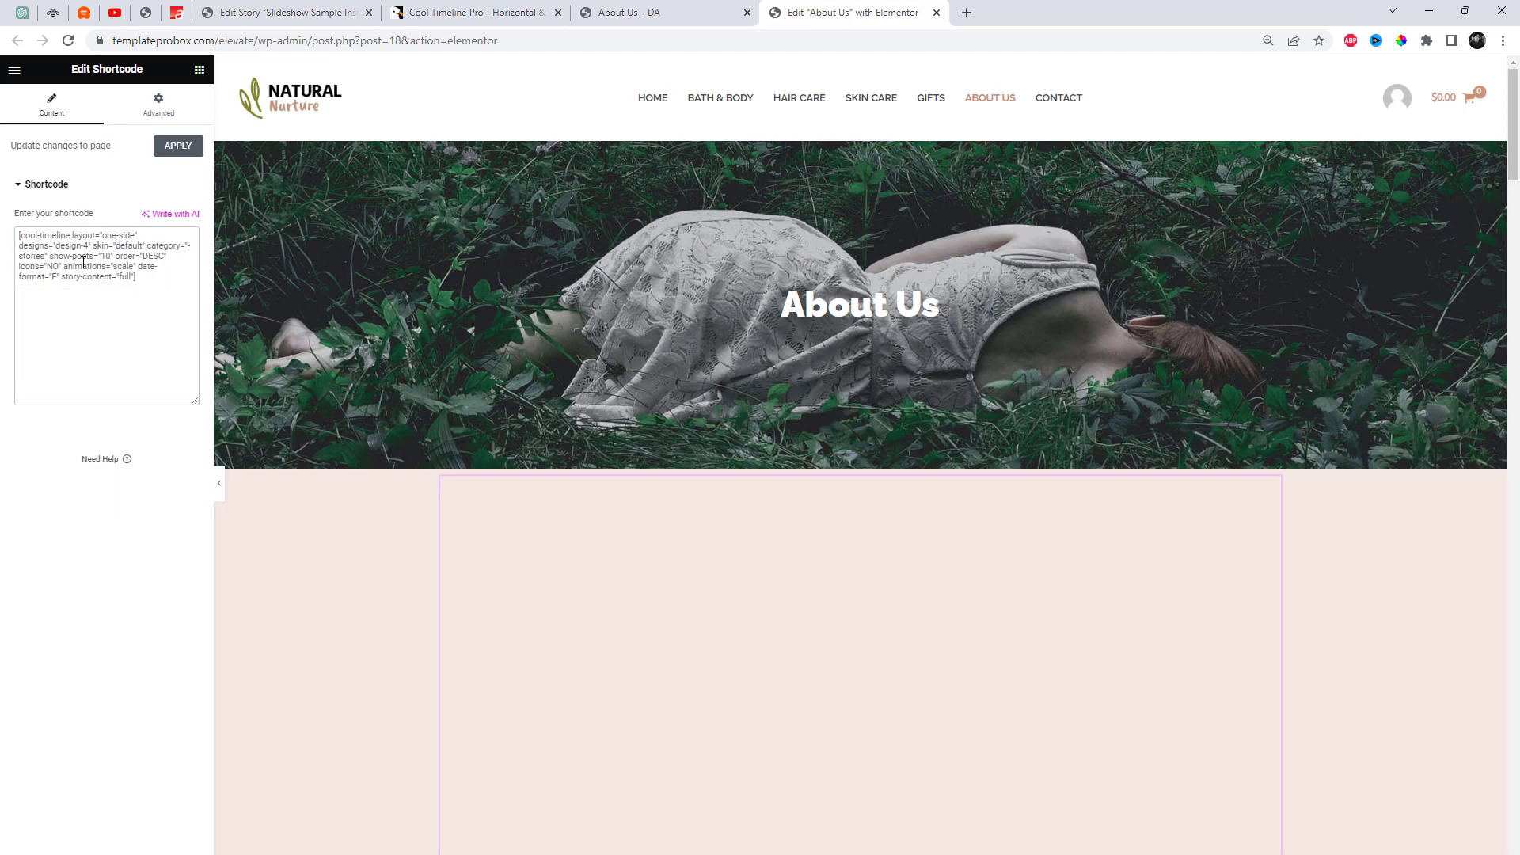
pyautogui.press('BackSpace')
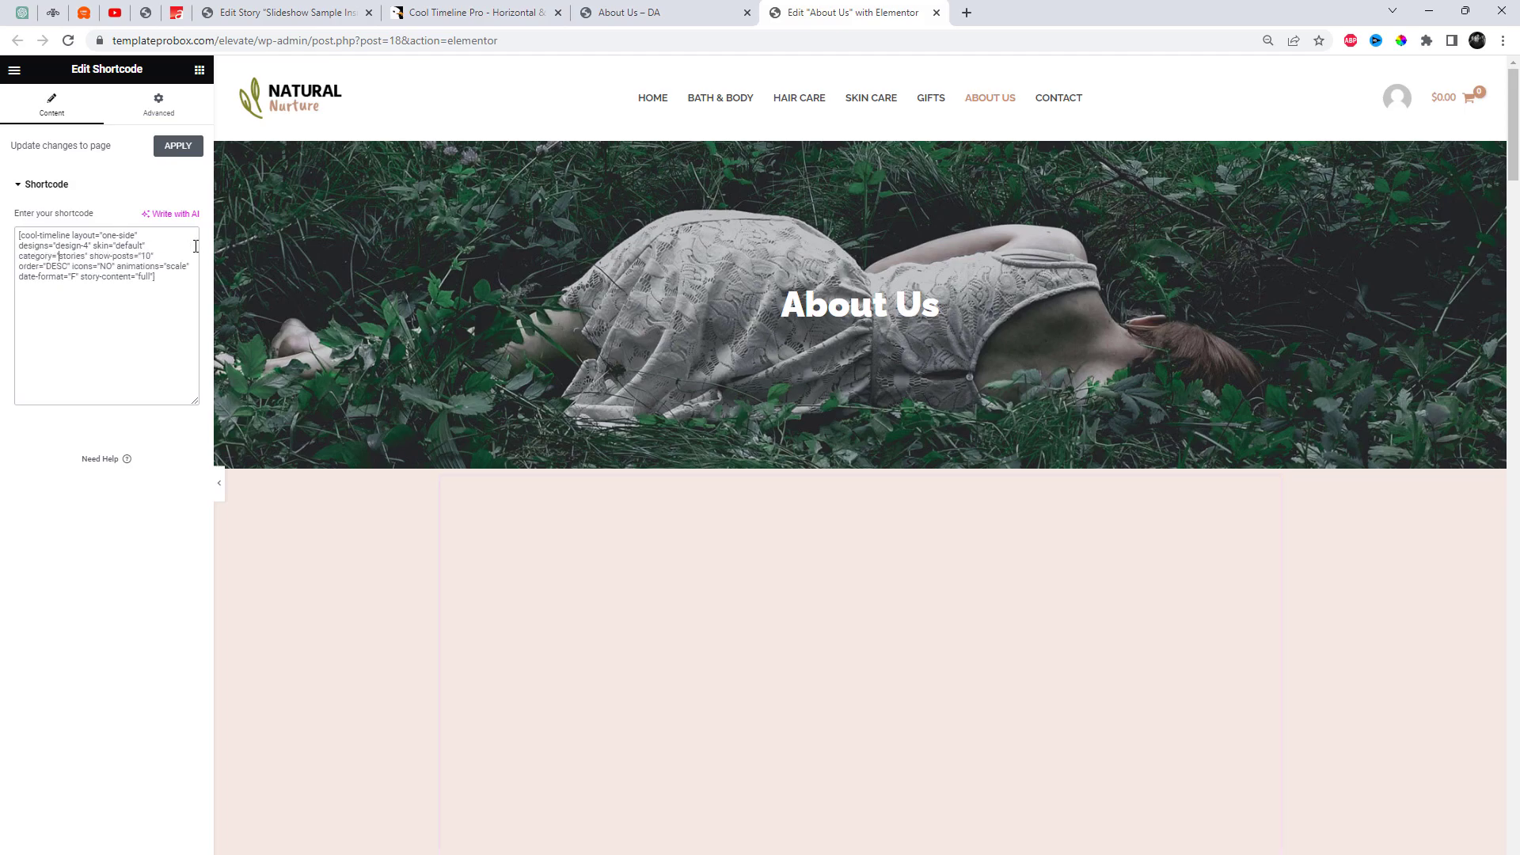
pyautogui.click(171, 153)
# Check the one-sided vertical timeline on the live About Us page.
pyautogui.hotkey('ctrl', 'shift', 'Tab')
pyautogui.scroll(-3, 959, 644)
pyautogui.scroll(-6, 960, 644)
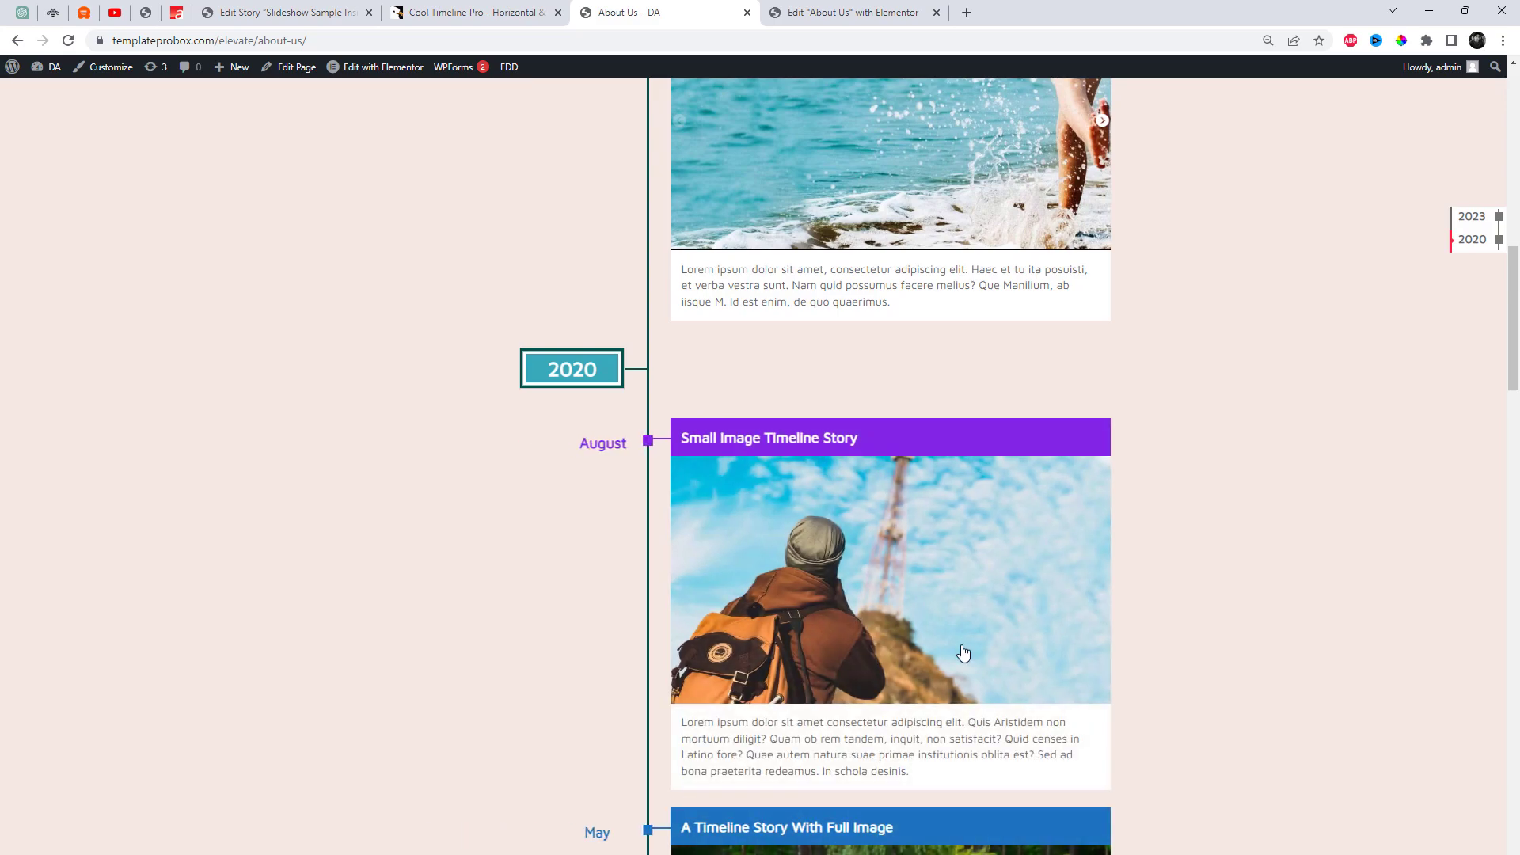
pyautogui.scroll(-7, 961, 644)
pyautogui.scroll(-4, 963, 651)
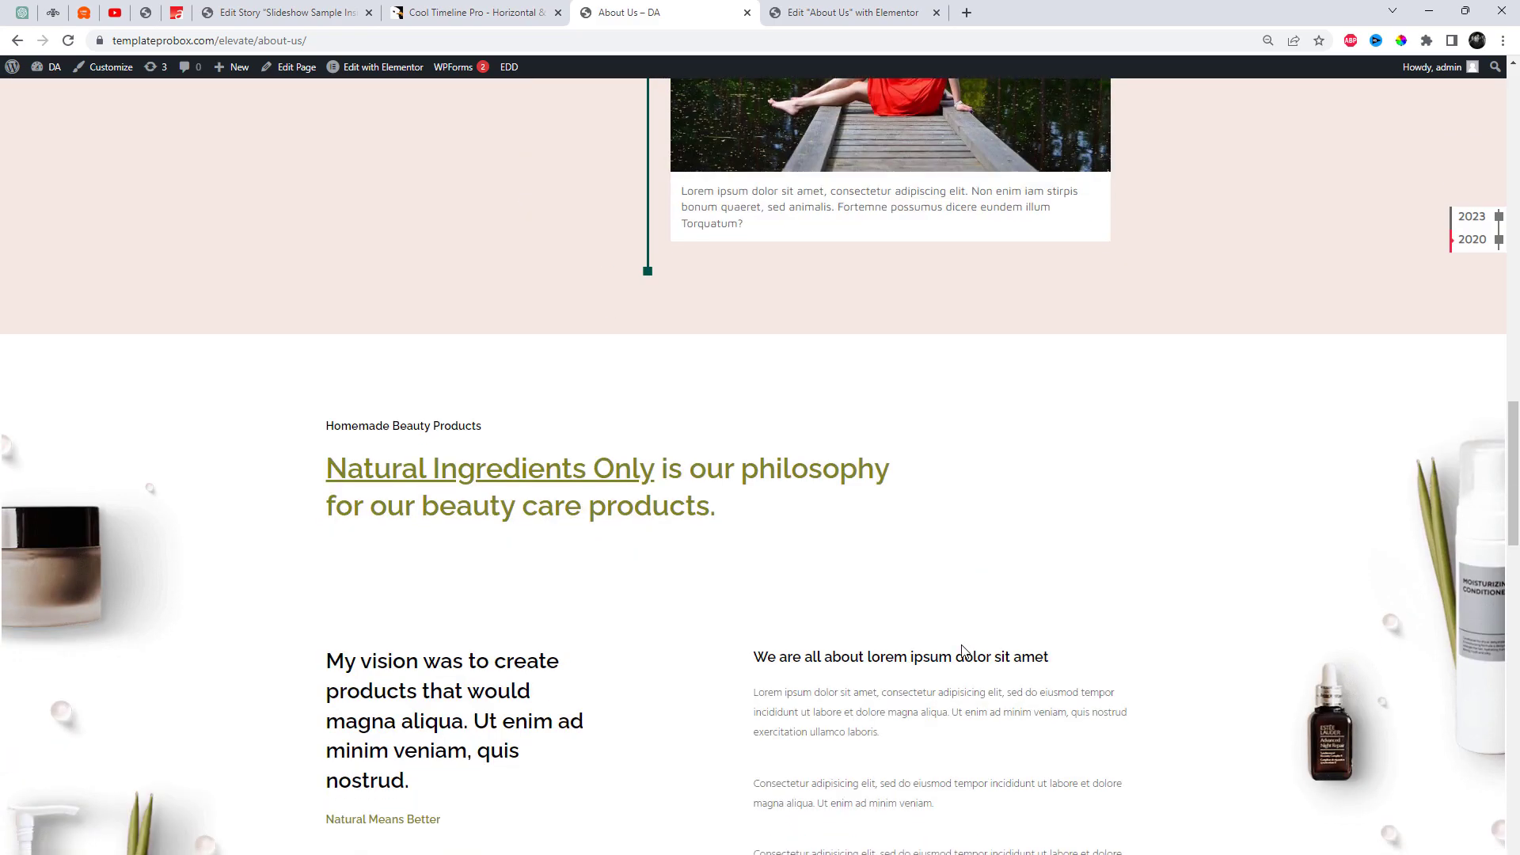
pyautogui.scroll(6, 962, 651)
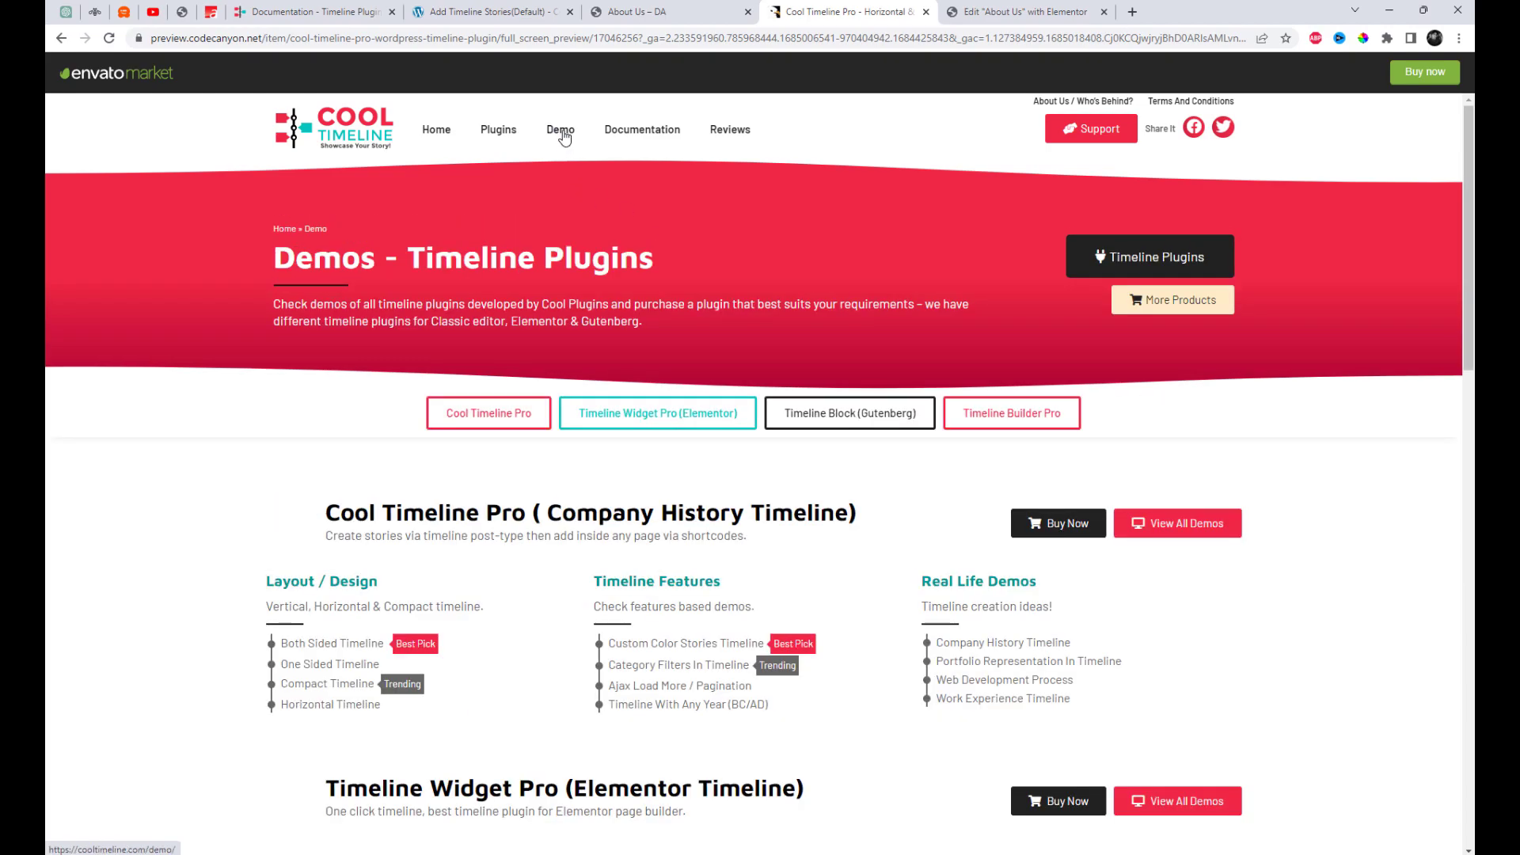
# Preview the Horizontal Timeline demo, stepping to the 09 May, 2012 story, then return to the About Us editor.
pyautogui.click(324, 706)
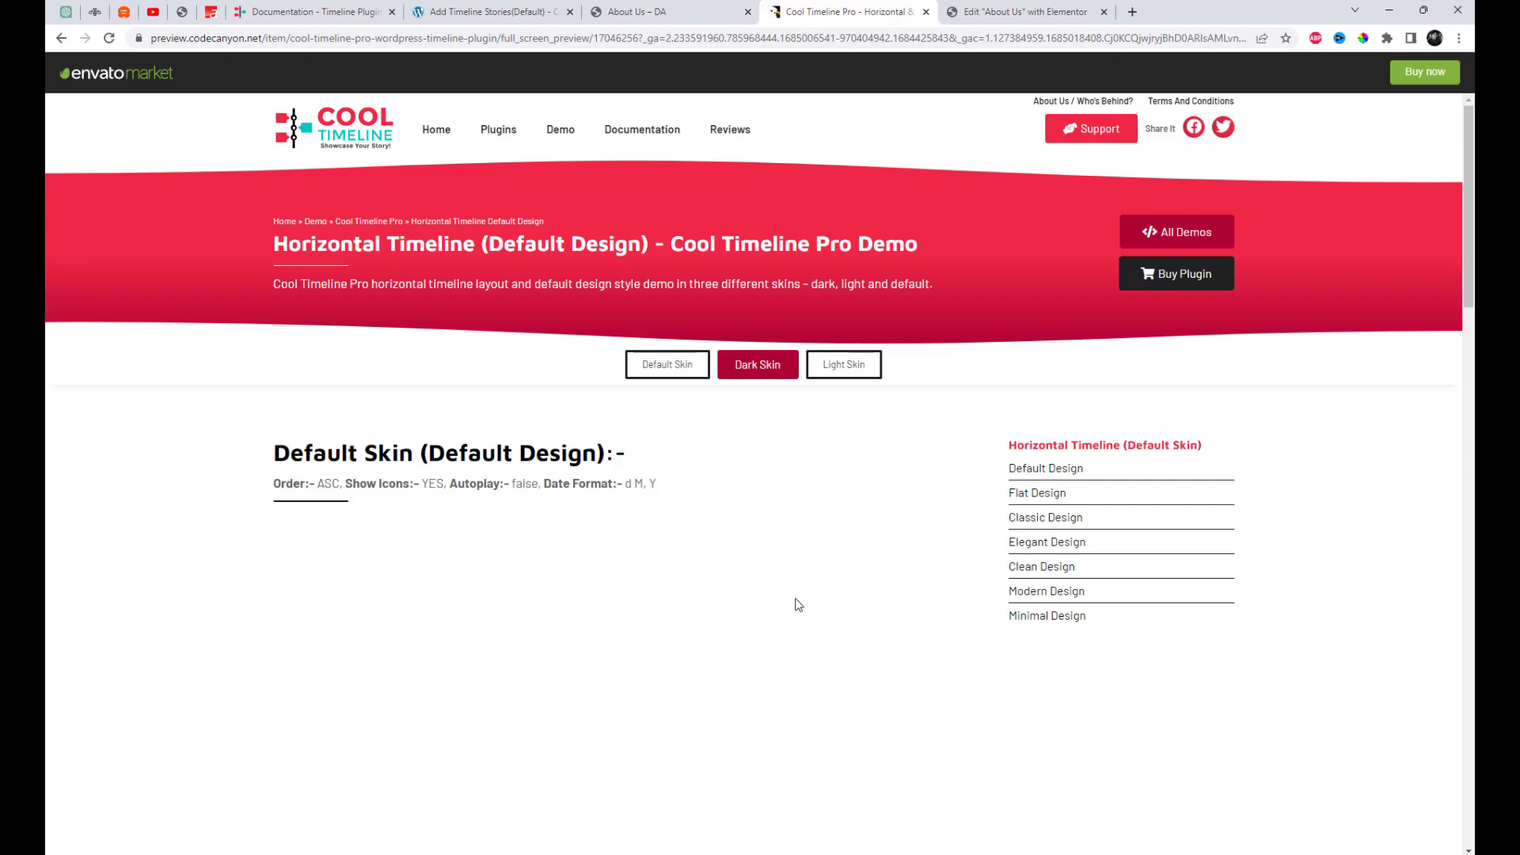
pyautogui.scroll(-6, 800, 597)
pyautogui.scroll(3, 832, 604)
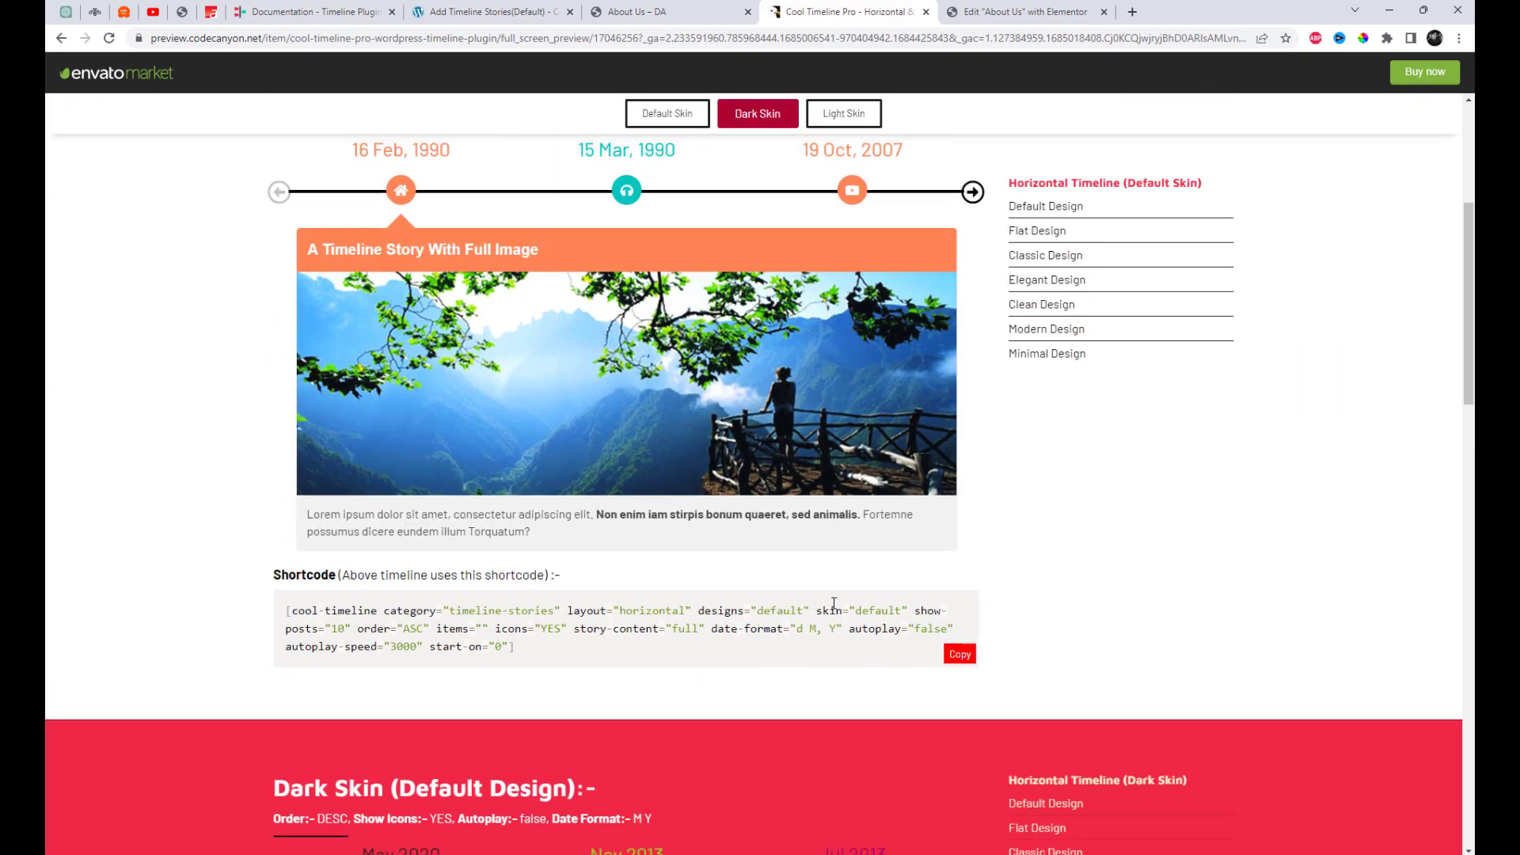
pyautogui.click(971, 315)
pyautogui.click(970, 316)
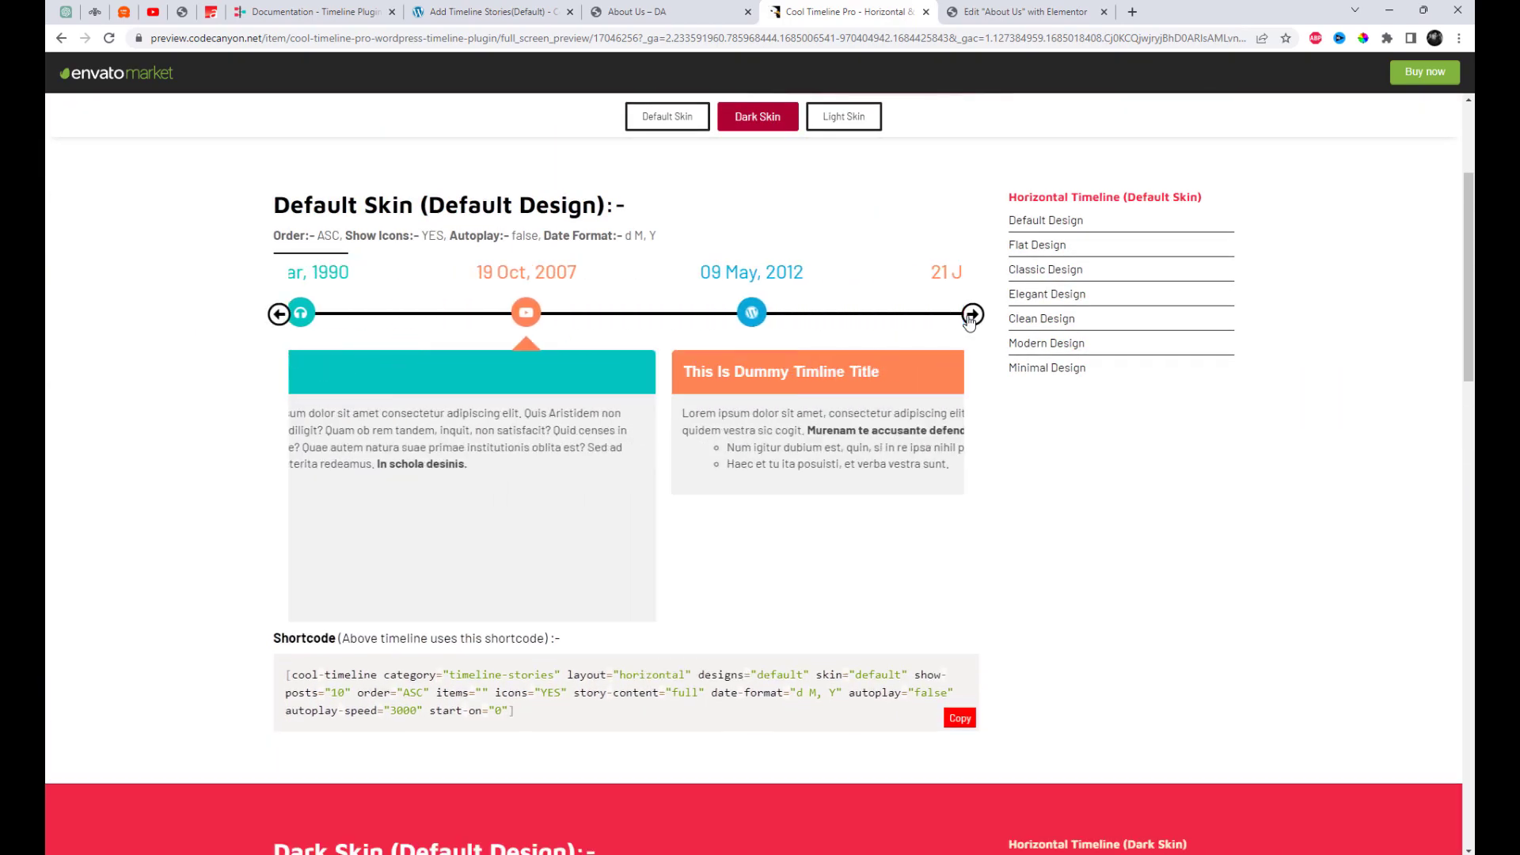
pyautogui.click(971, 315)
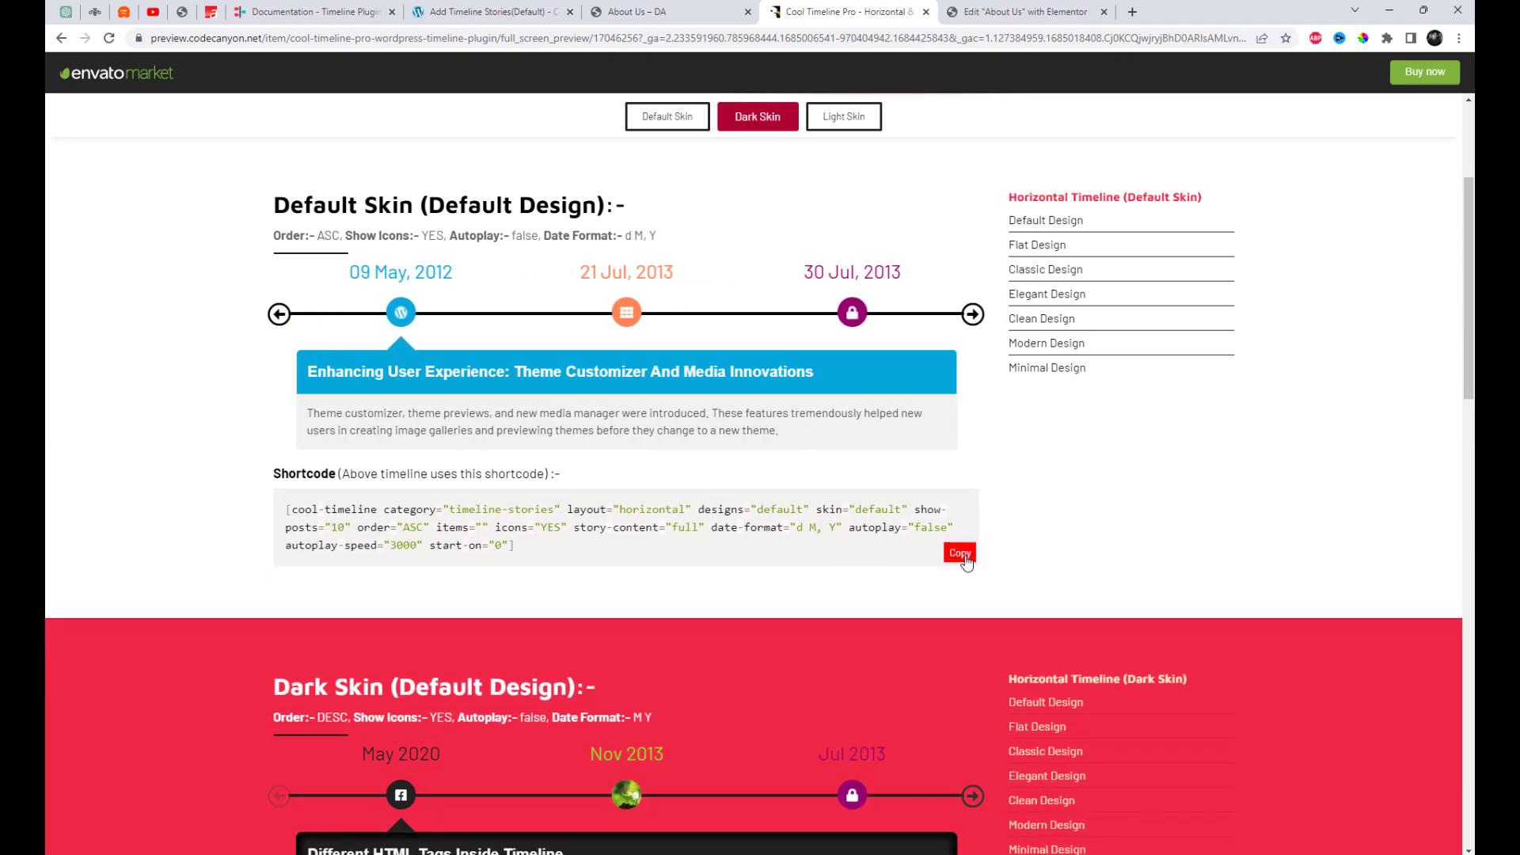
pyautogui.click(1021, 12)
pyautogui.scroll(1, 871, 448)
# Replace the timeline widget's shortcode with the horizontal shortcode, set category to 'stories', and apply.
pyautogui.scroll(5, 871, 448)
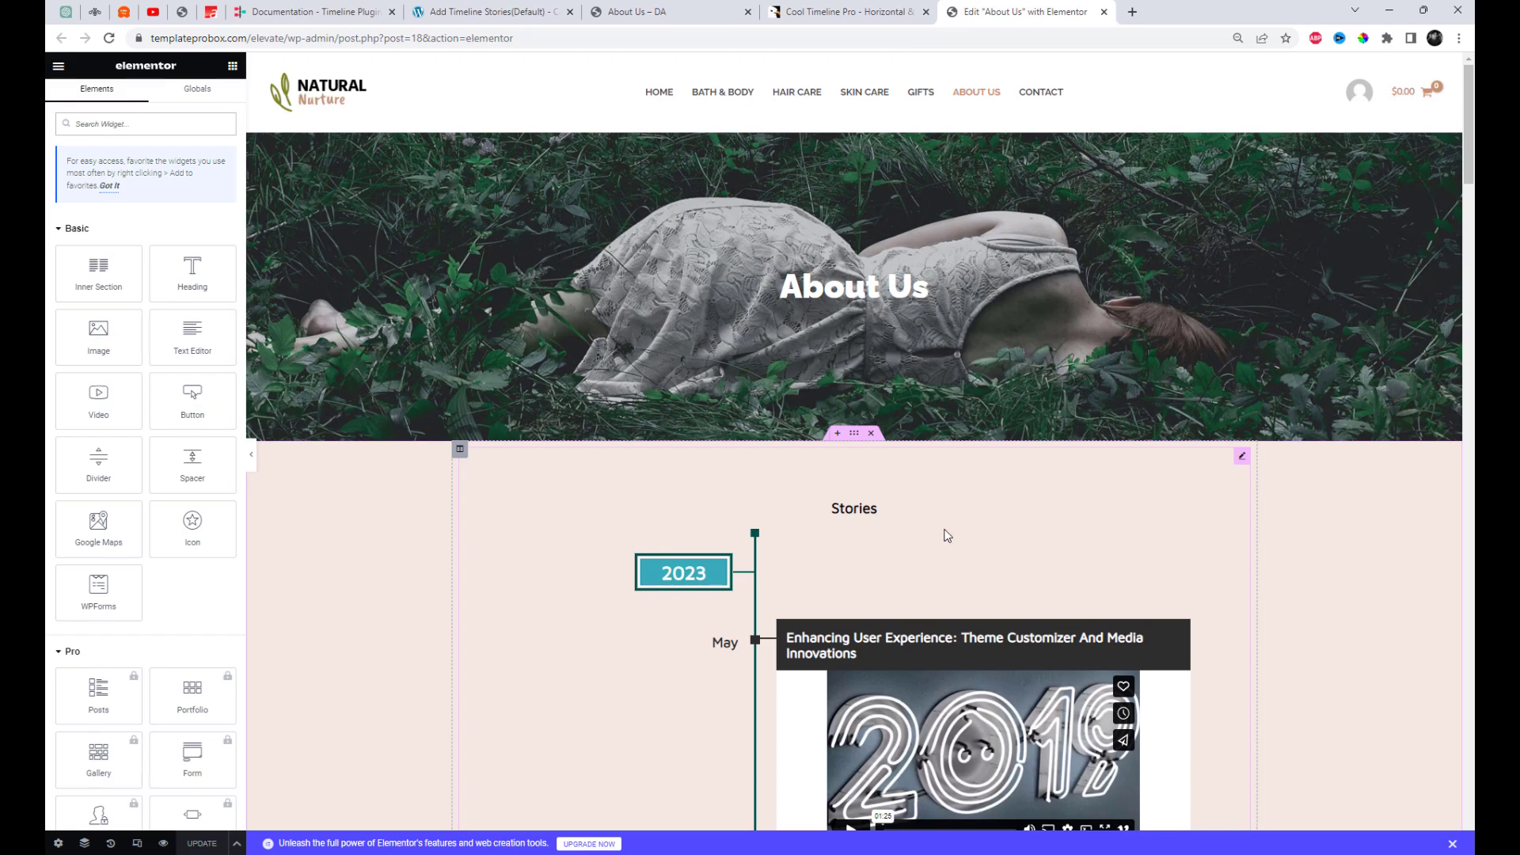
pyautogui.click(941, 534)
pyautogui.moveTo(231, 265); pyautogui.dragTo(229, 365)
pyautogui.click(200, 271)
pyautogui.hotkey('ctrl', 'a')
pyautogui.hotkey('ctrl', 'v')
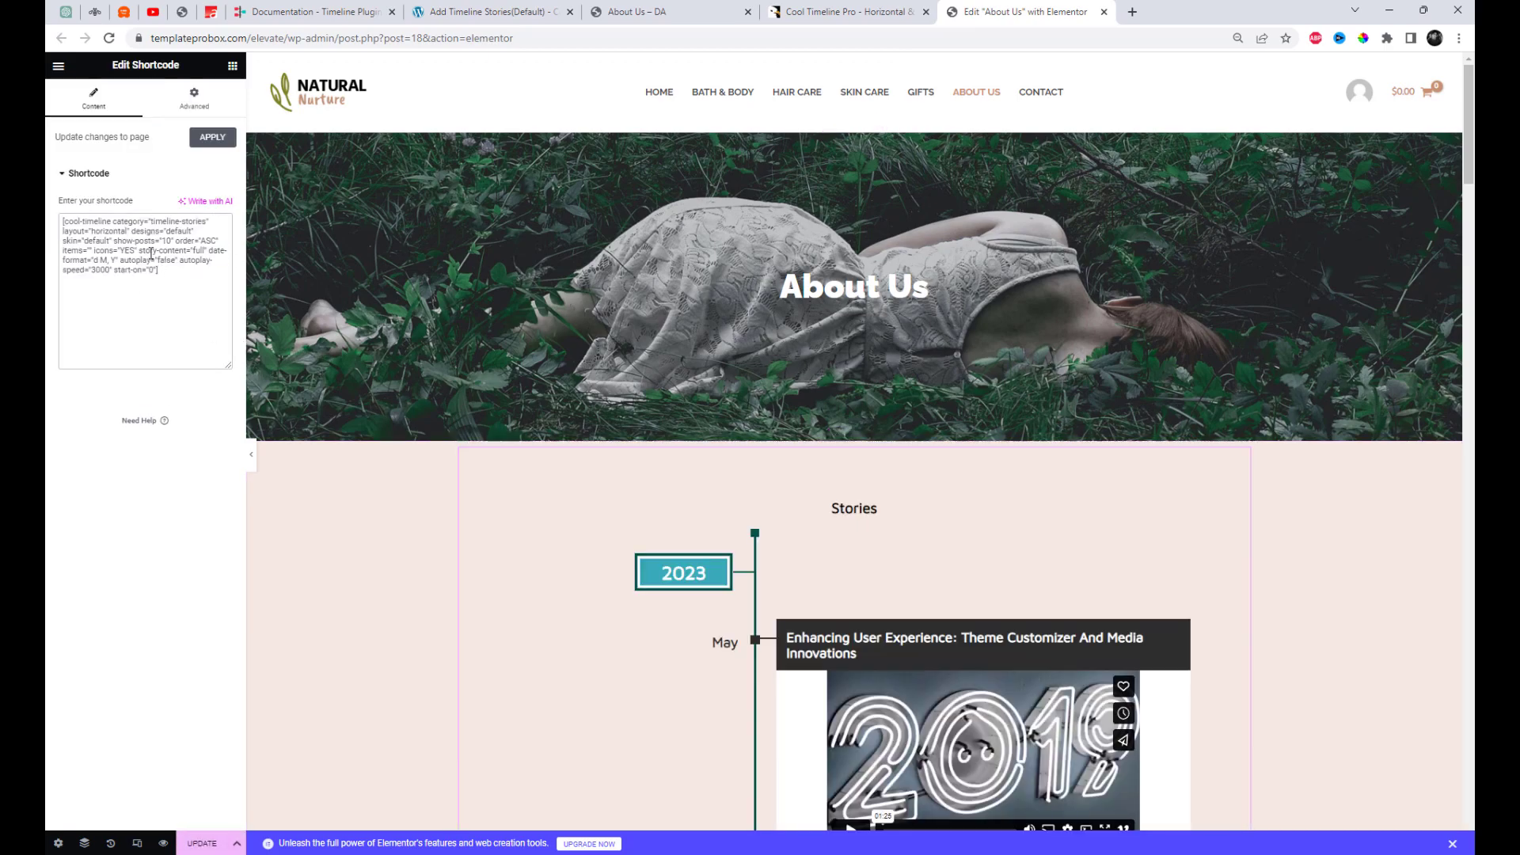
pyautogui.press('Delete')
pyautogui.press('Delete')
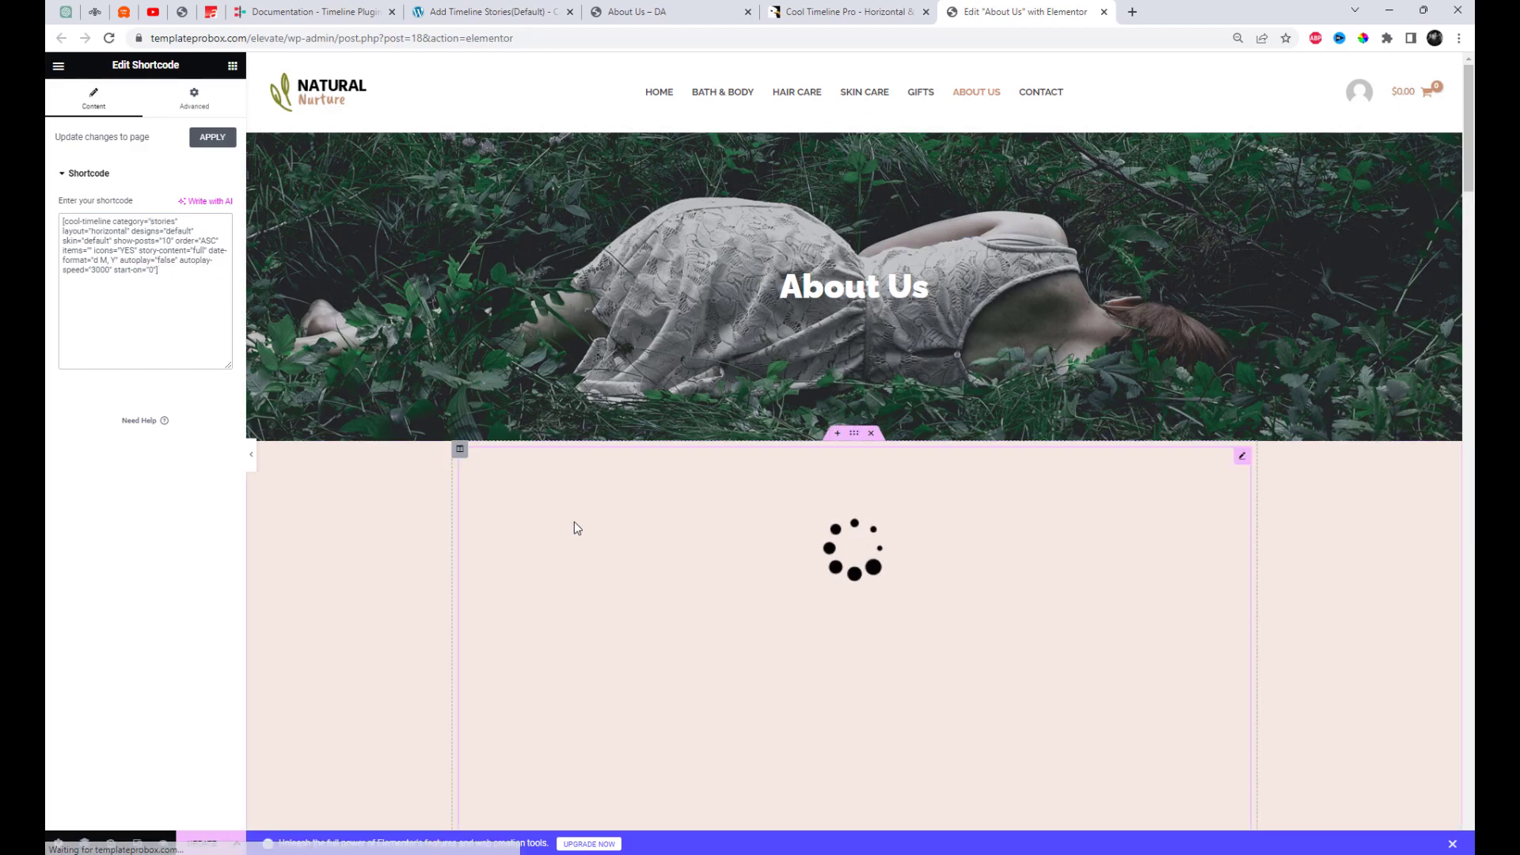
pyautogui.click(220, 150)
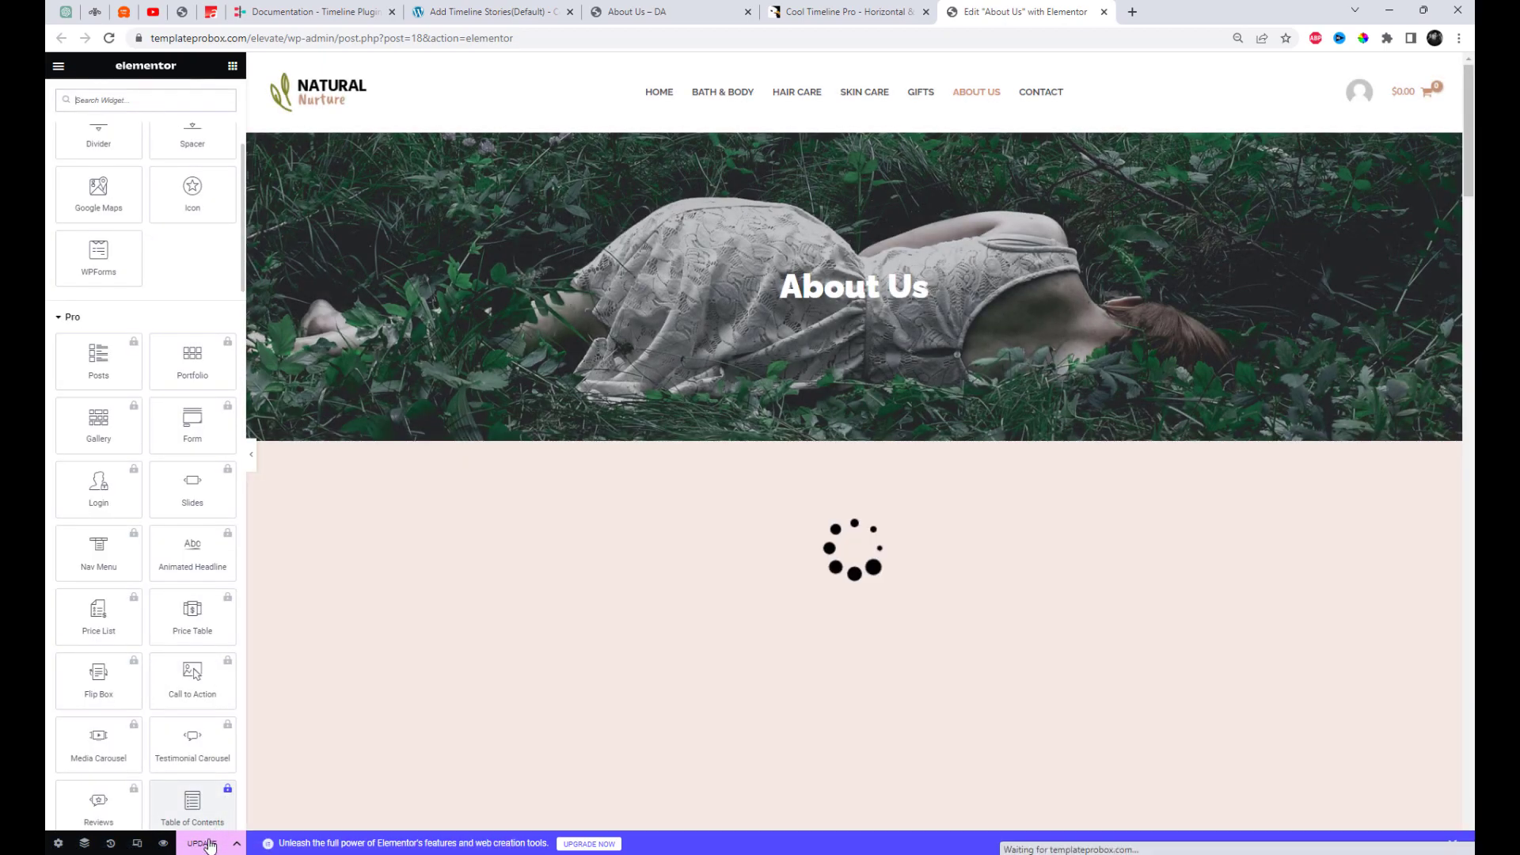
# Update the About Us page and reload it on the live site.
pyautogui.click(207, 845)
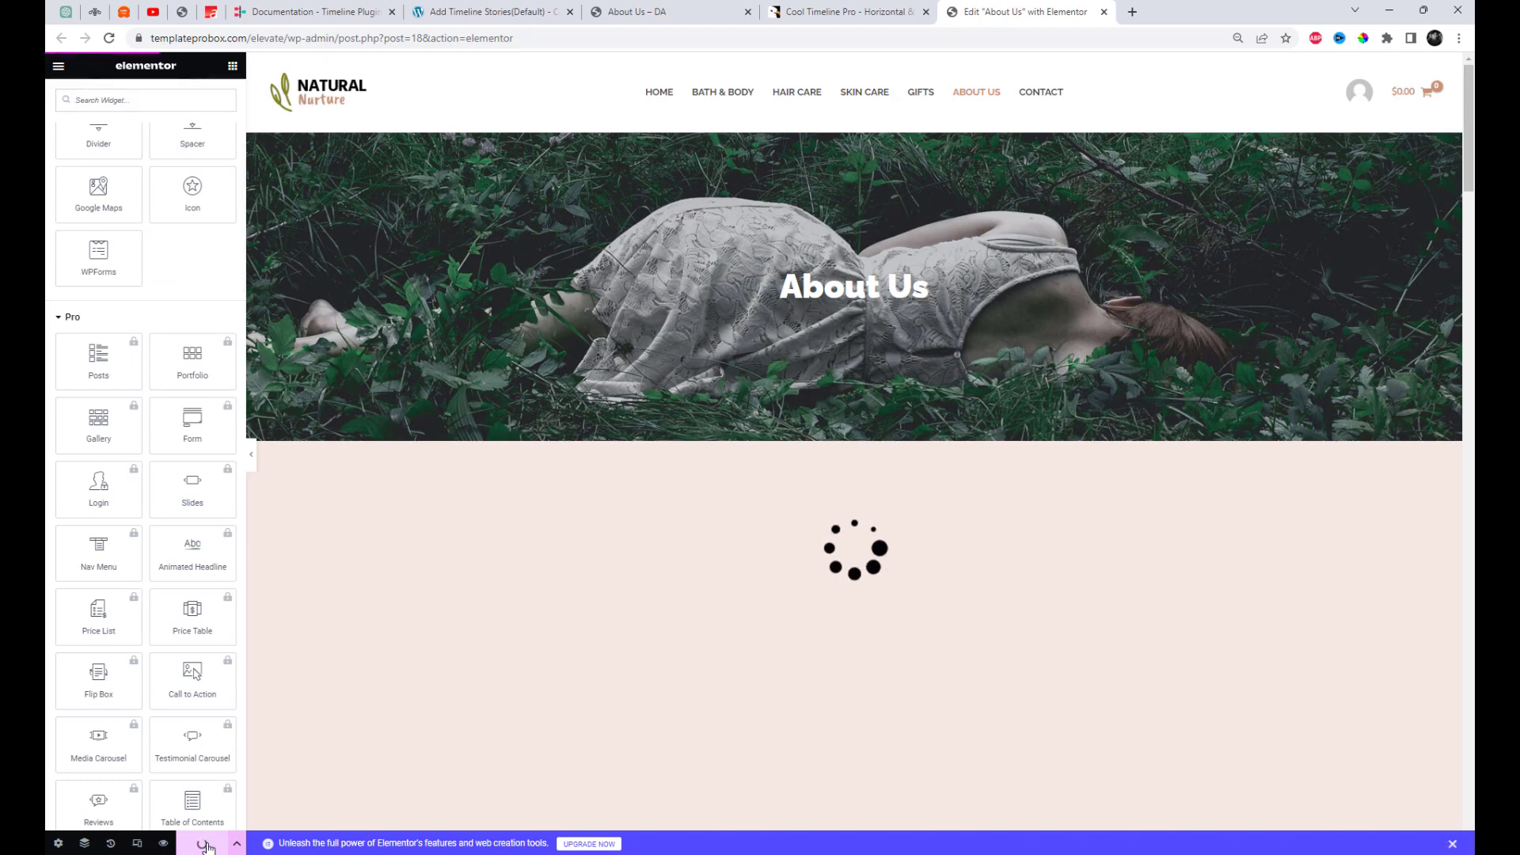
pyautogui.click(631, 21)
pyautogui.press('F5')
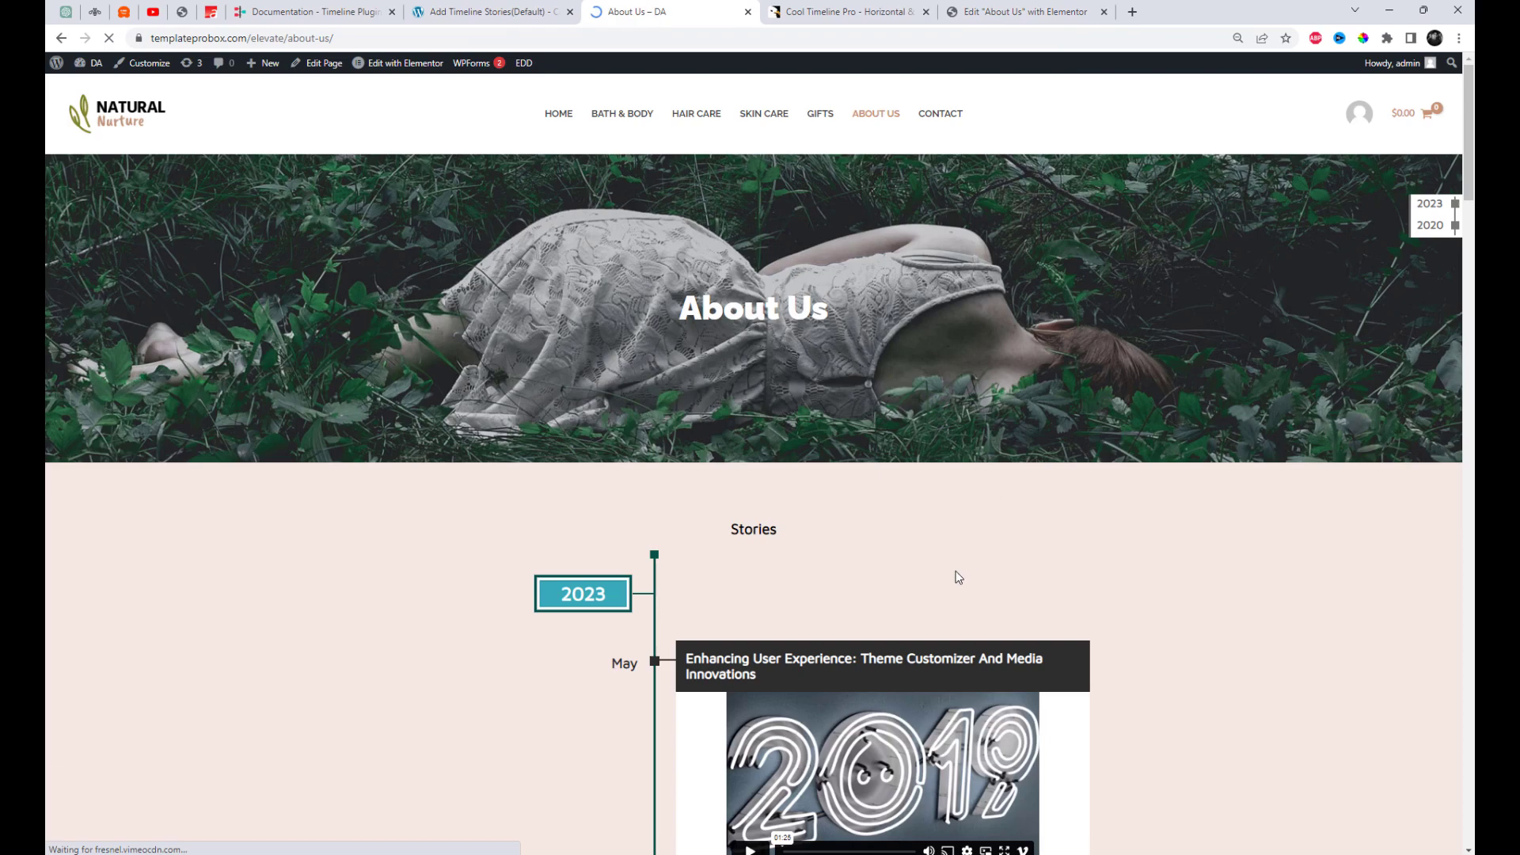
# Browse the live horizontal timeline's stories: 18 Jan 2023, 21 Aug 2020, and 25 May 2023.
pyautogui.scroll(-2, 1053, 490)
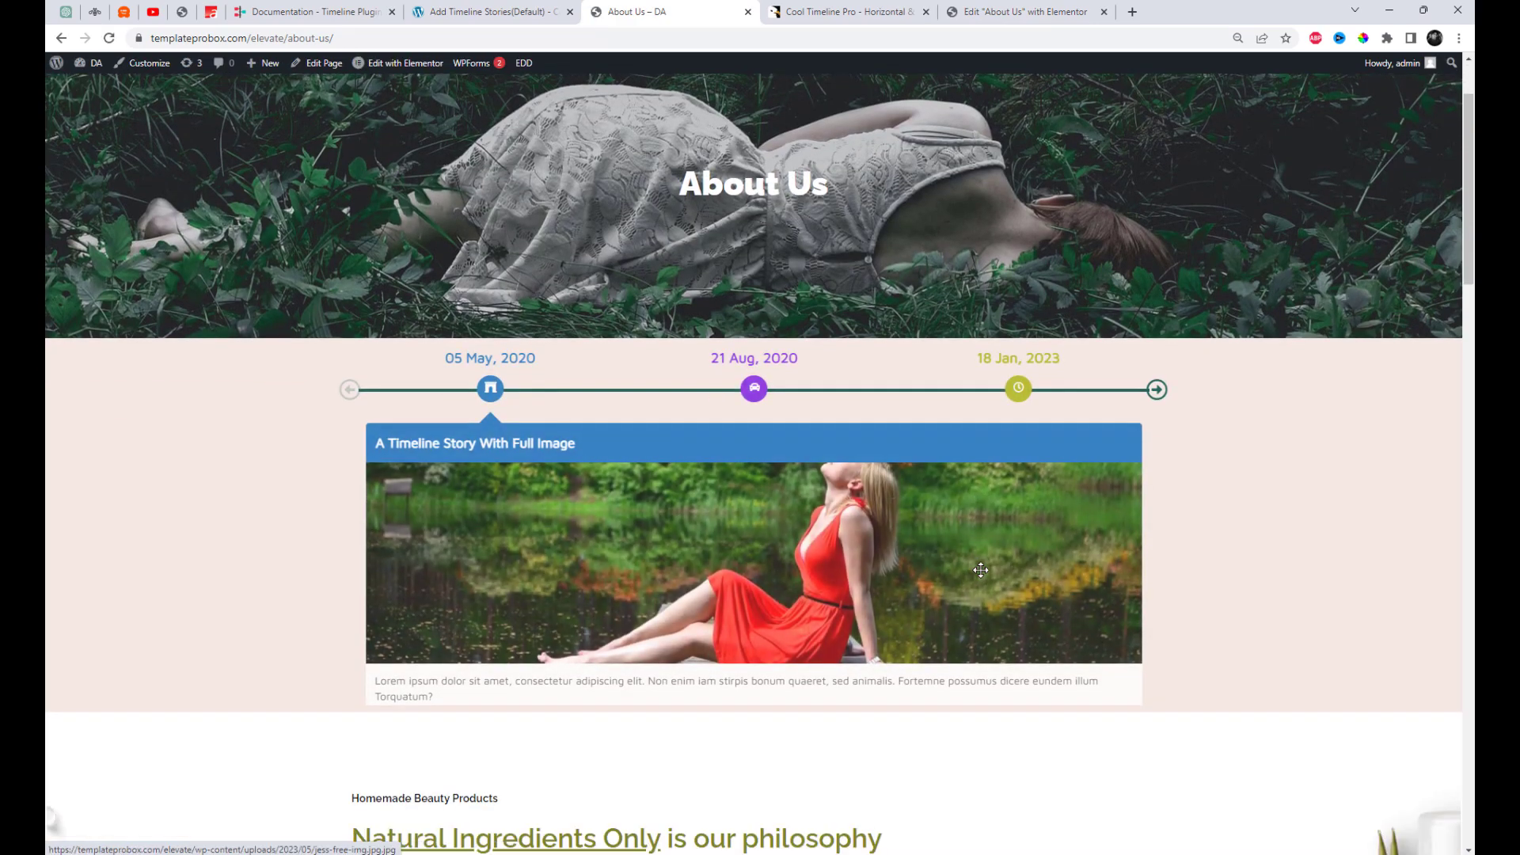
pyautogui.click(1156, 389)
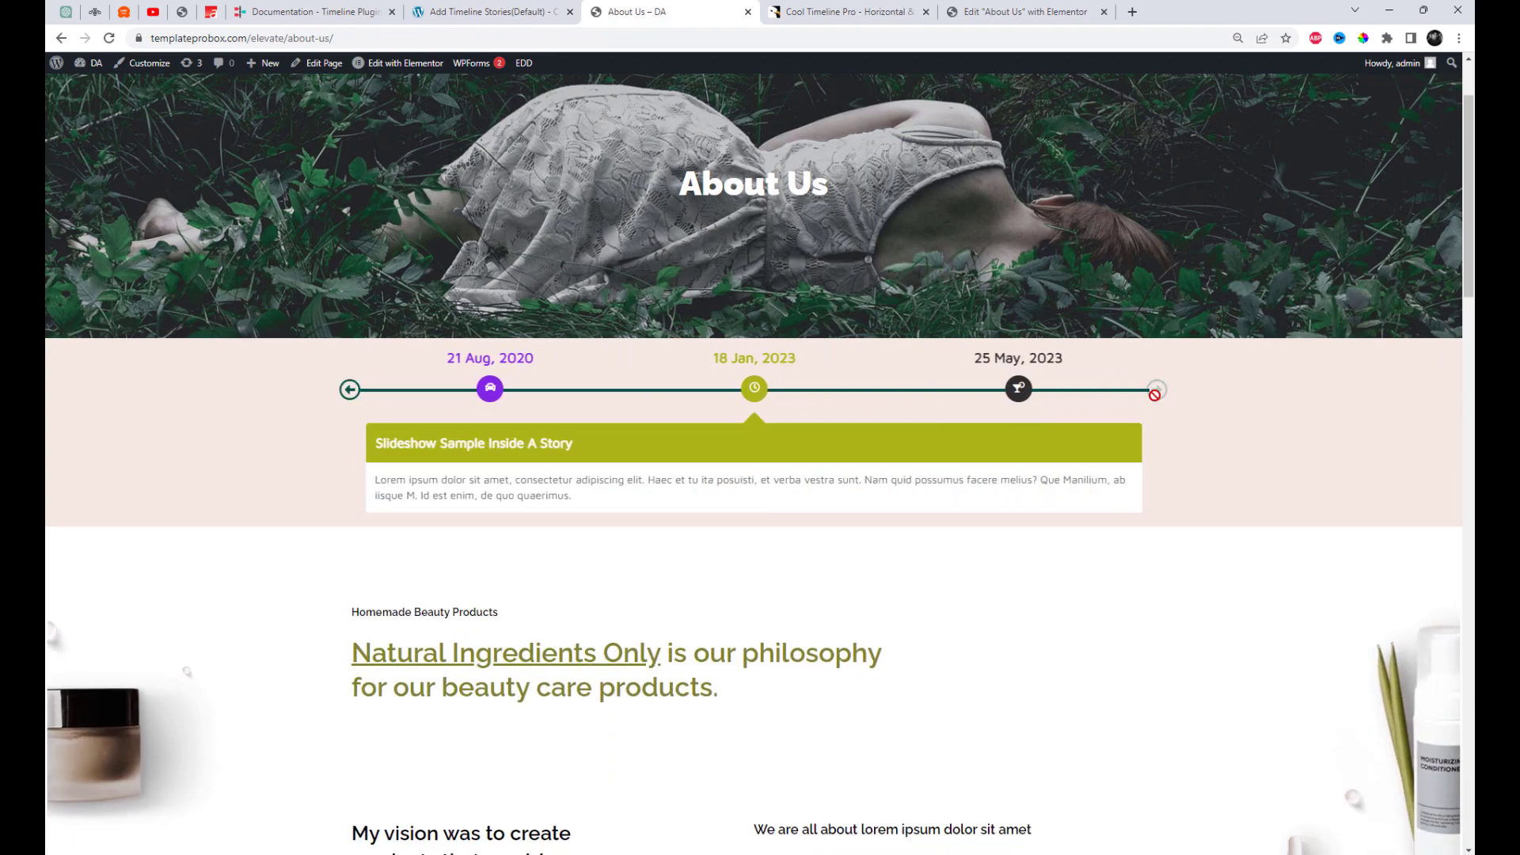
pyautogui.scroll(-2, 1113, 489)
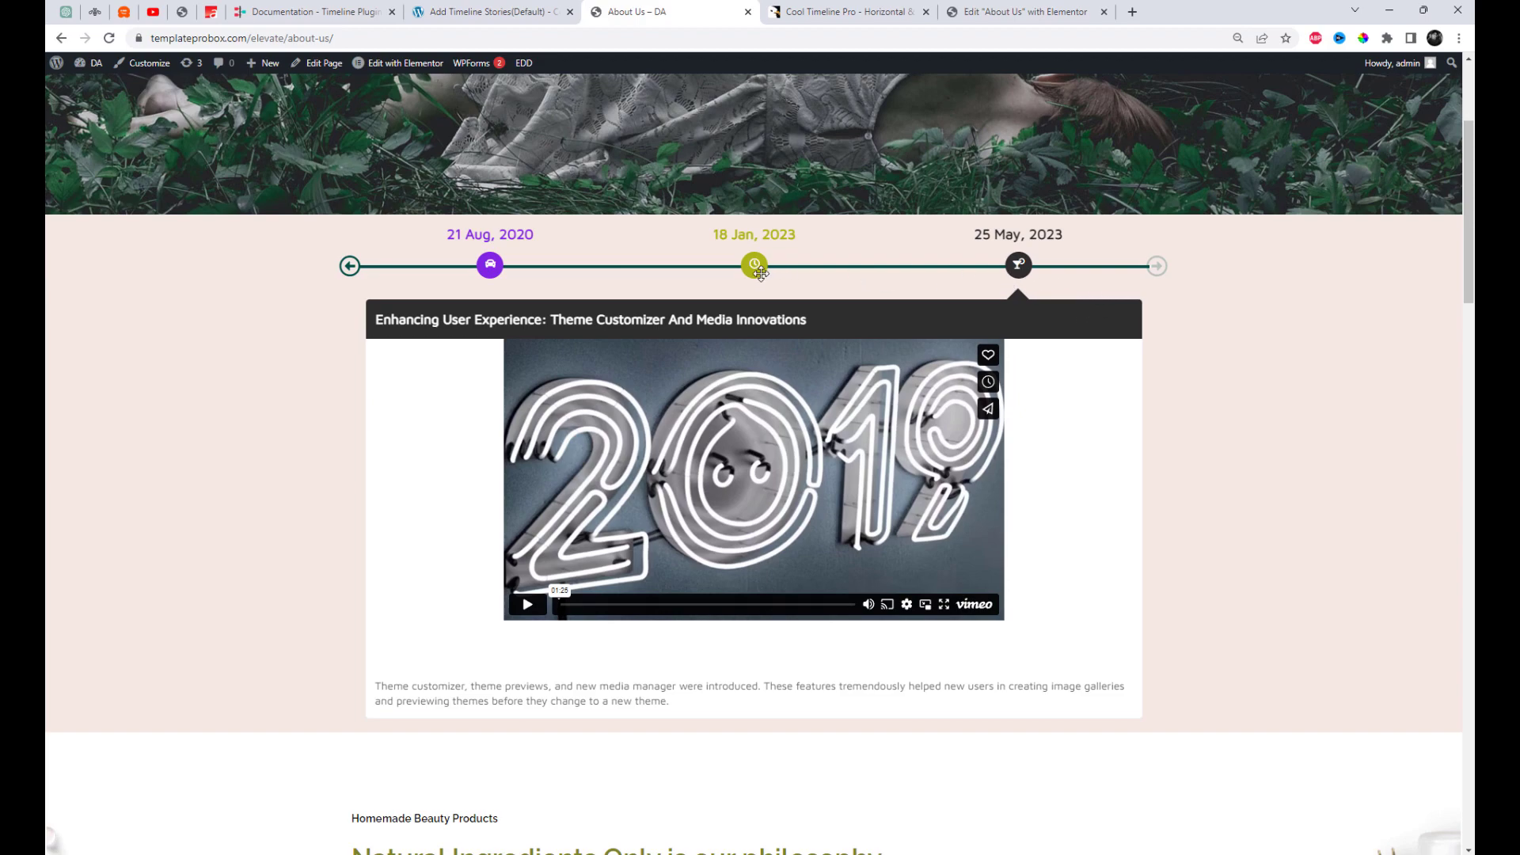
pyautogui.click(755, 266)
pyautogui.click(489, 264)
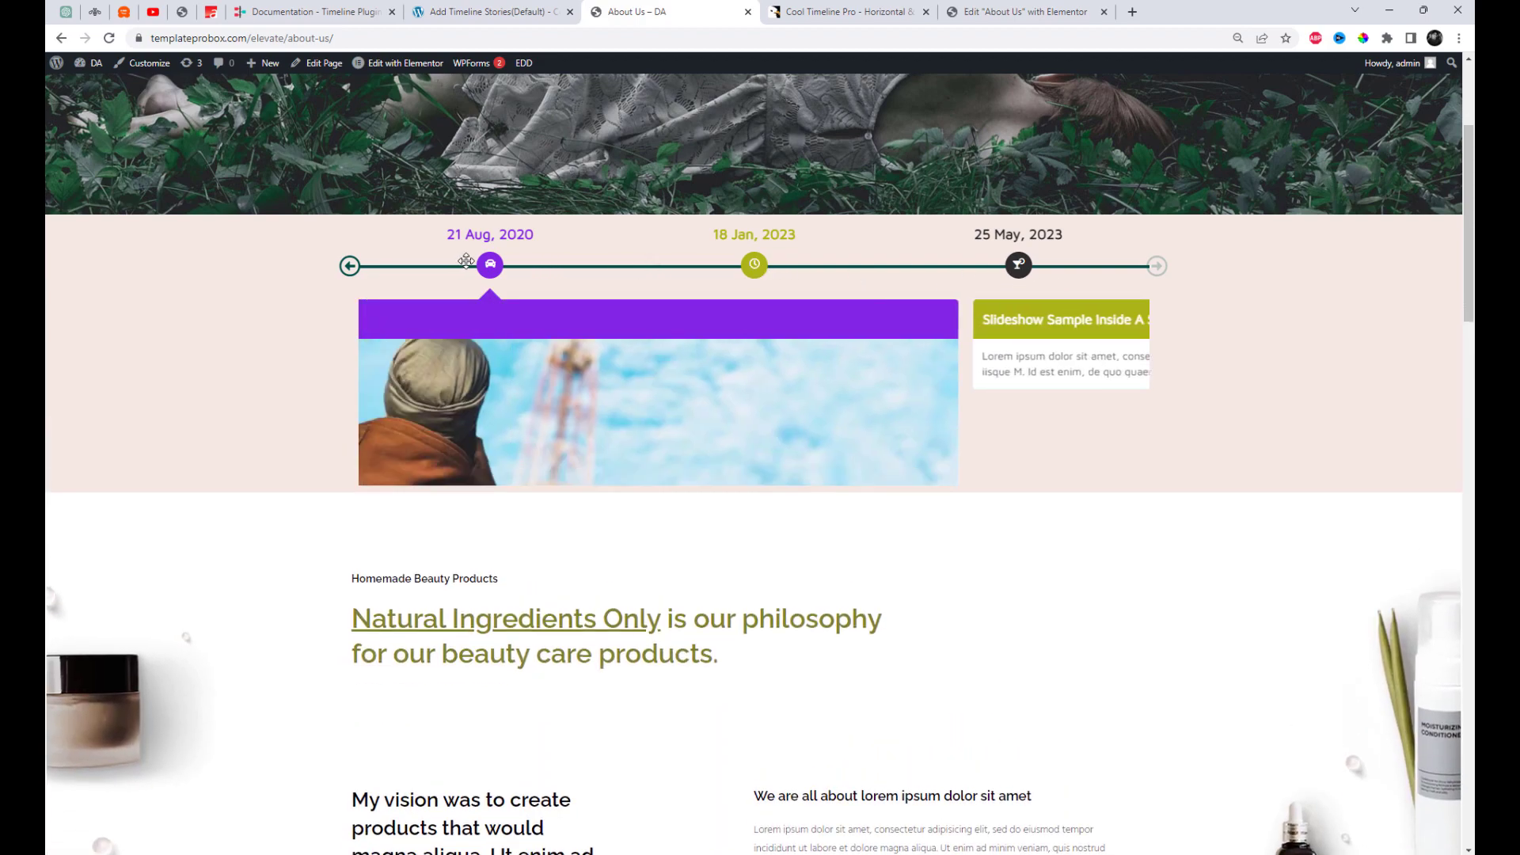
pyautogui.click(1009, 266)
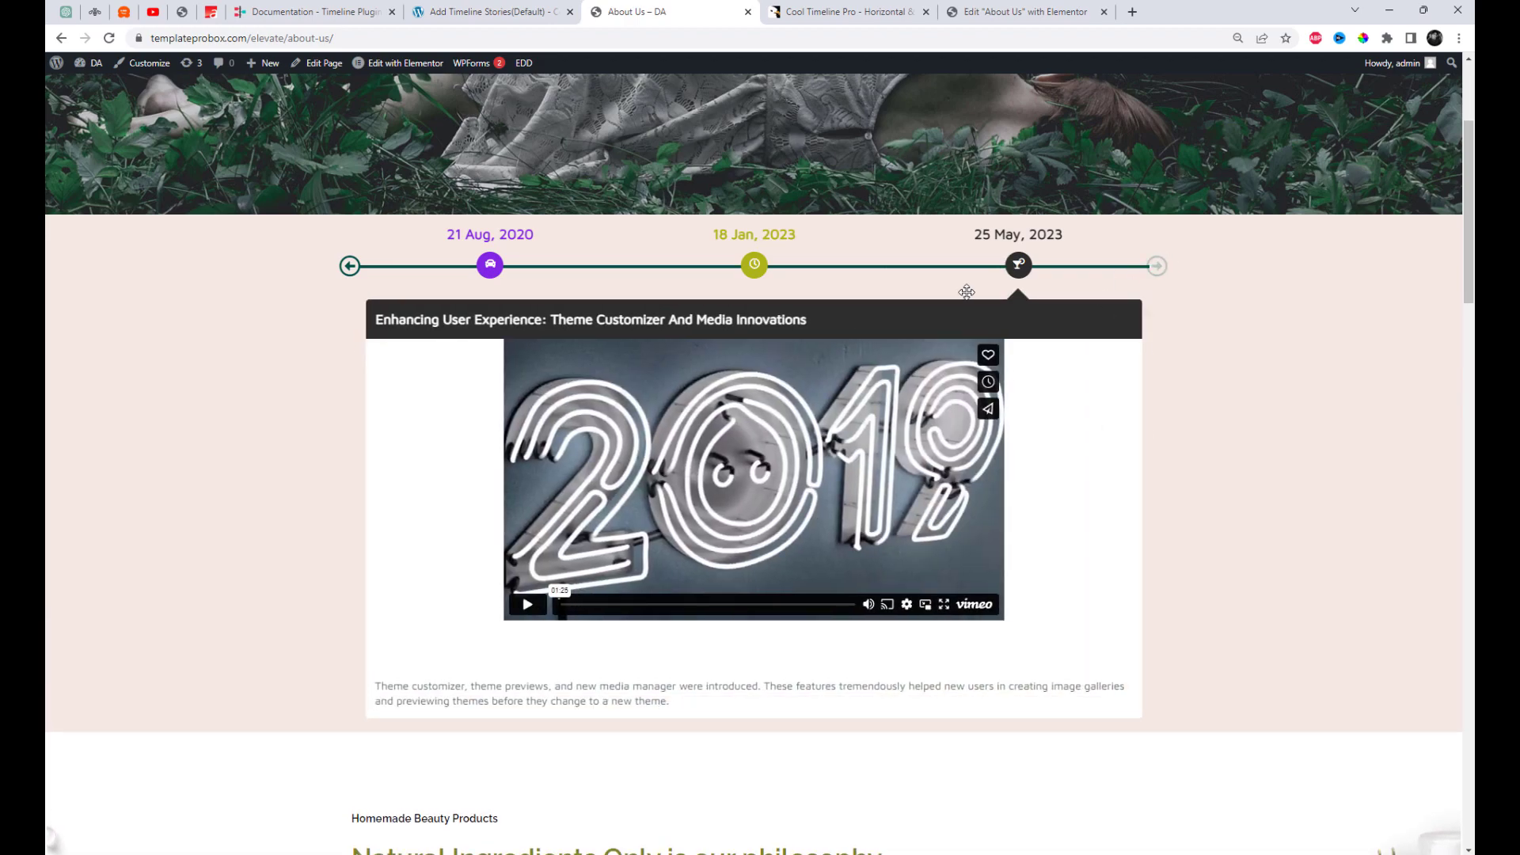
pyautogui.click(758, 266)
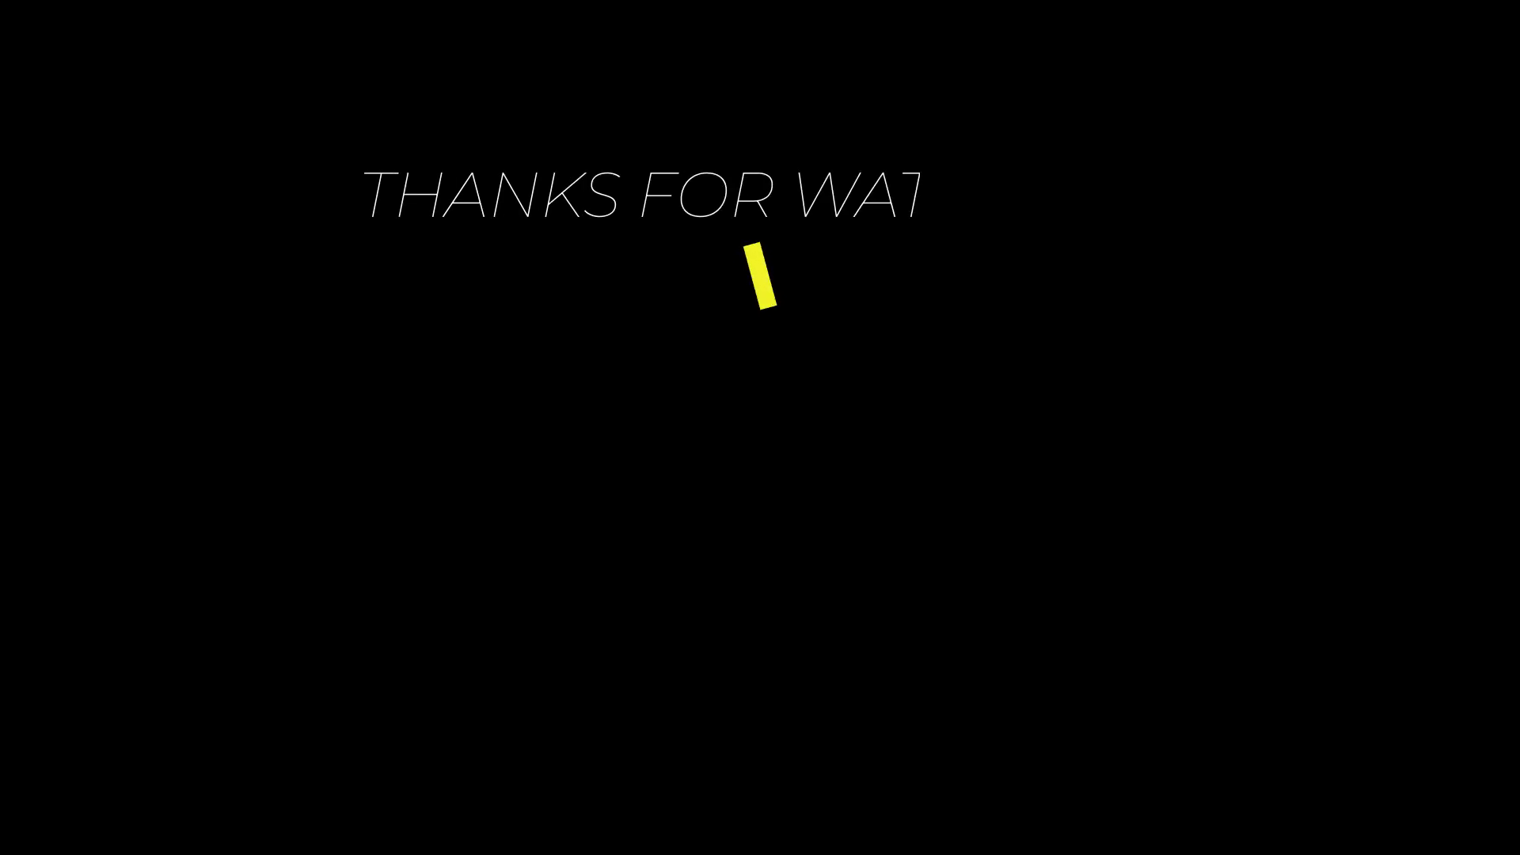